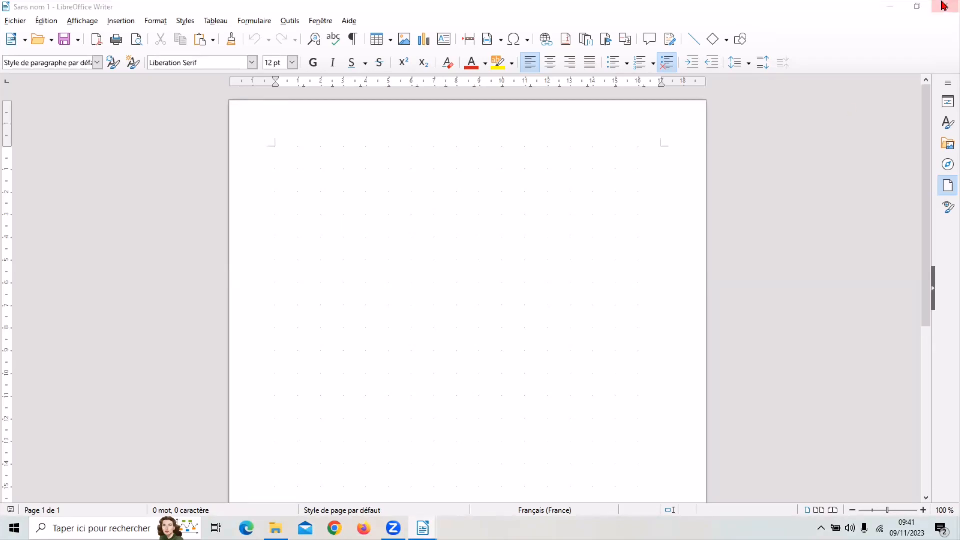
Restore the blank document's window to a smaller size and move it slightly lower on the desktop
left_click(918, 7)
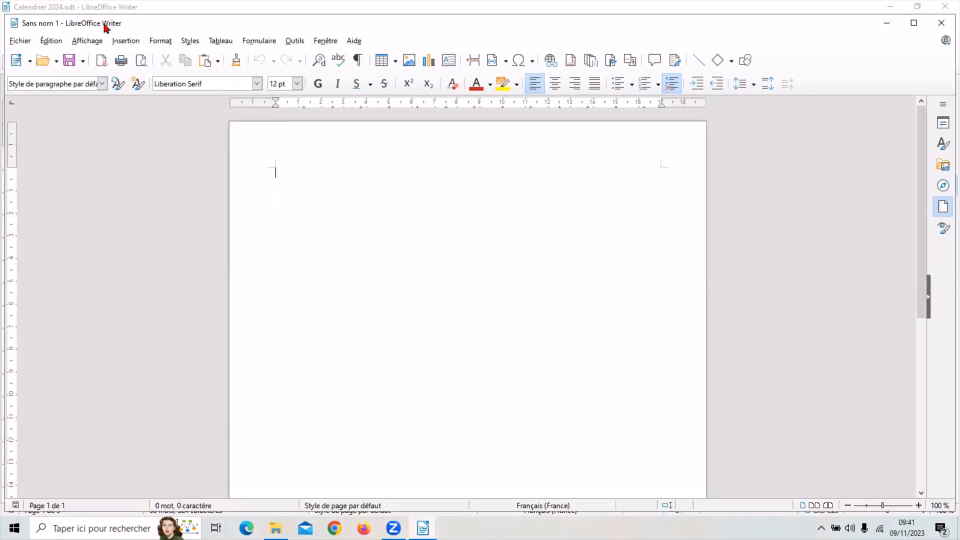
left_click_drag(106, 28, 106, 49)
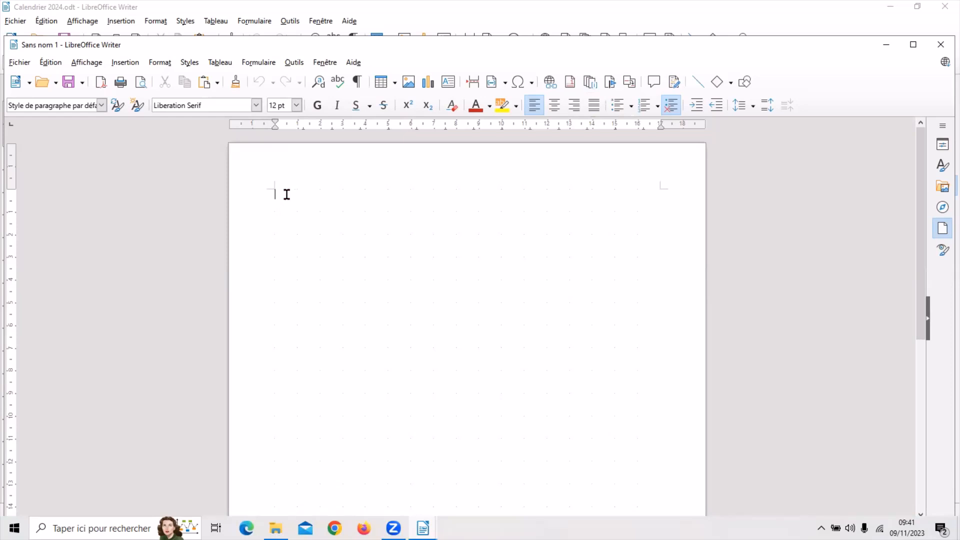
Set the left and right margins of the blank document's page style to 1.50 cm each
left_click(161, 63)
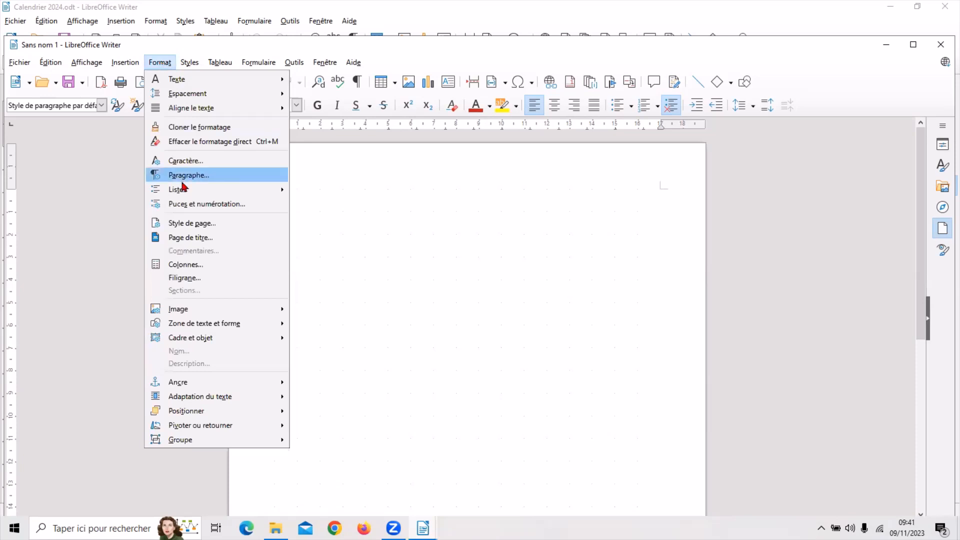
left_click(187, 223)
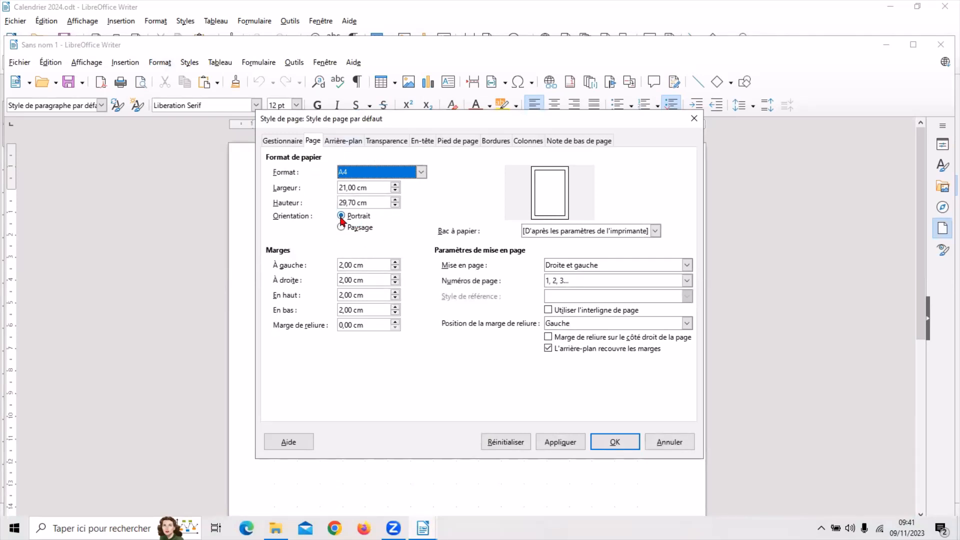
left_click(395, 271)
left_click(394, 272)
left_click(395, 272)
left_click(395, 271)
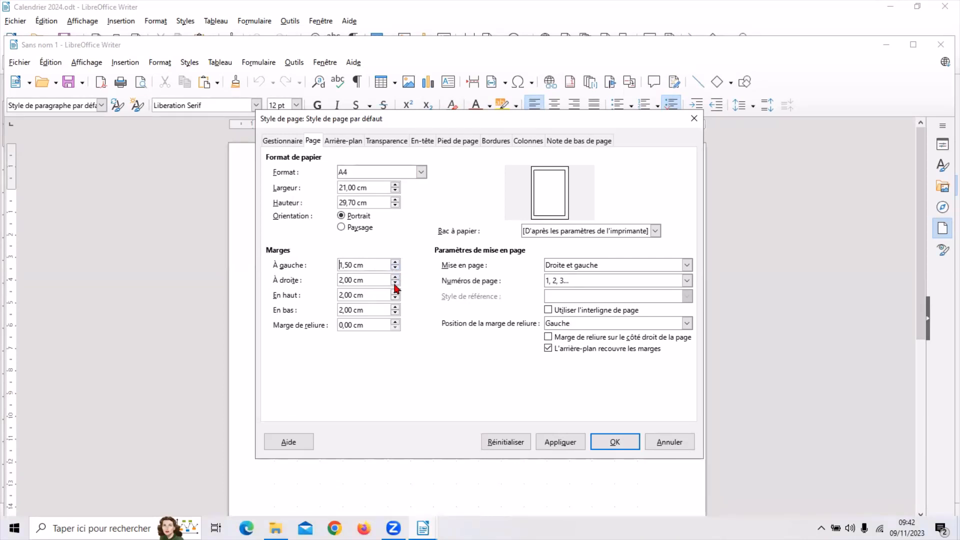
left_click(395, 283)
left_click(395, 284)
left_click(395, 284)
left_click(395, 283)
left_click(395, 283)
Set the bottom page margin to 1.00 cm and apply the margins even though they exceed the print area
left_click(395, 313)
left_click(396, 313)
left_click(396, 313)
left_click(396, 313)
left_click(396, 313)
left_click(396, 313)
left_click(395, 313)
left_click(395, 313)
left_click(396, 313)
left_click(395, 313)
left_click(396, 308)
left_click(614, 442)
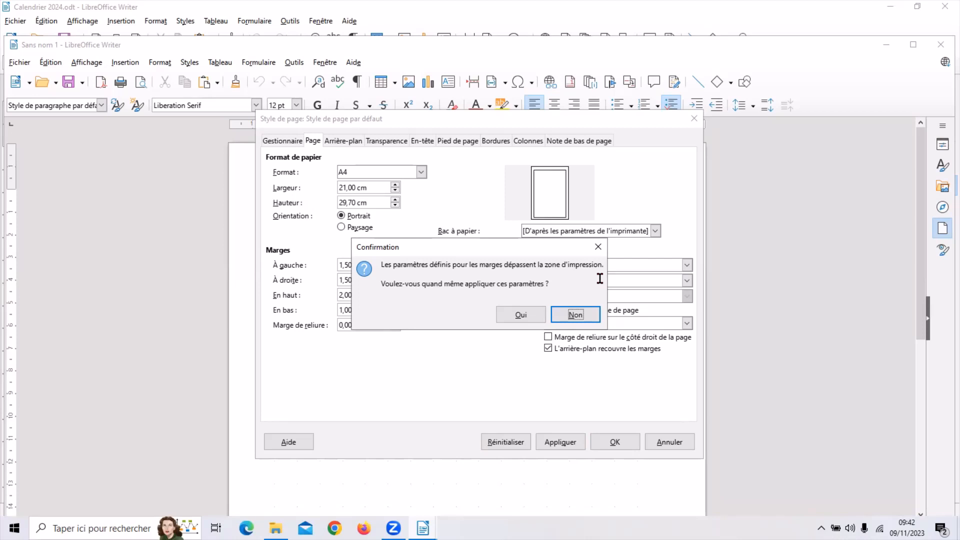
left_click(520, 316)
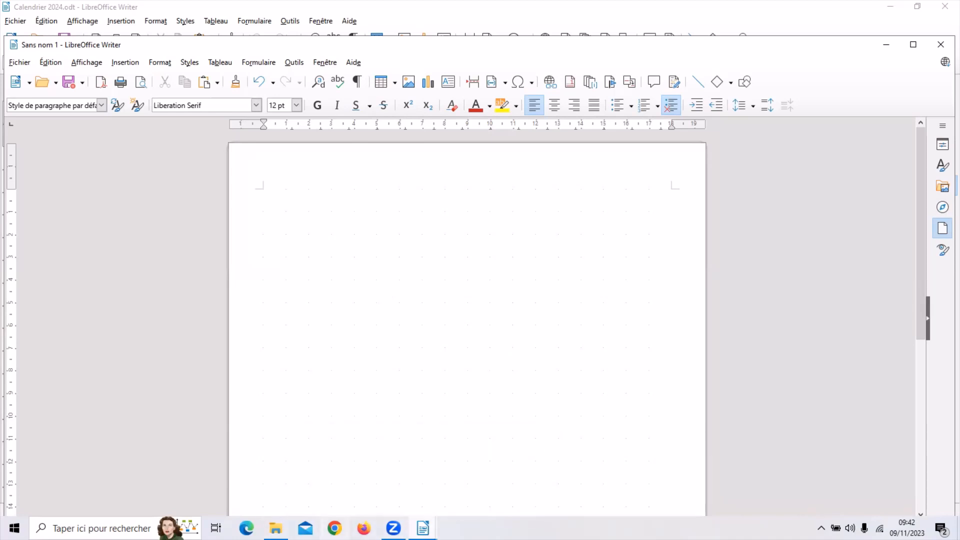
Open the text file "instructions pour la création du calendier - Phase 1" from File Explorer and move its window lower
left_click(276, 528)
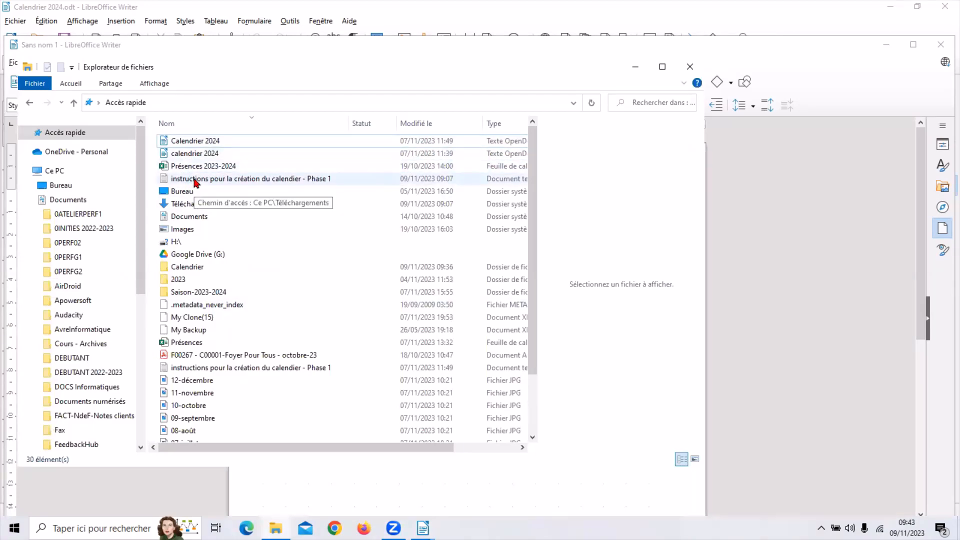
double_click(194, 180)
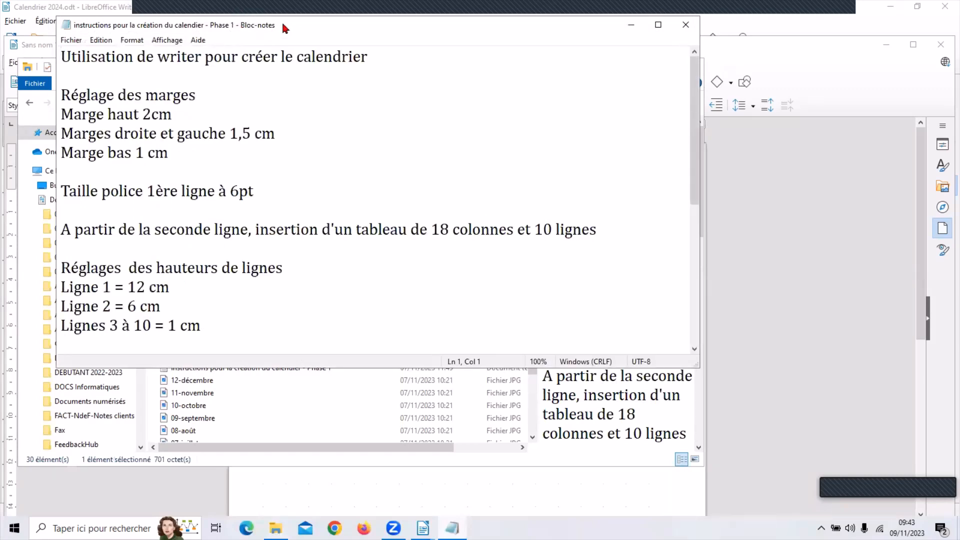
left_click_drag(282, 28, 285, 49)
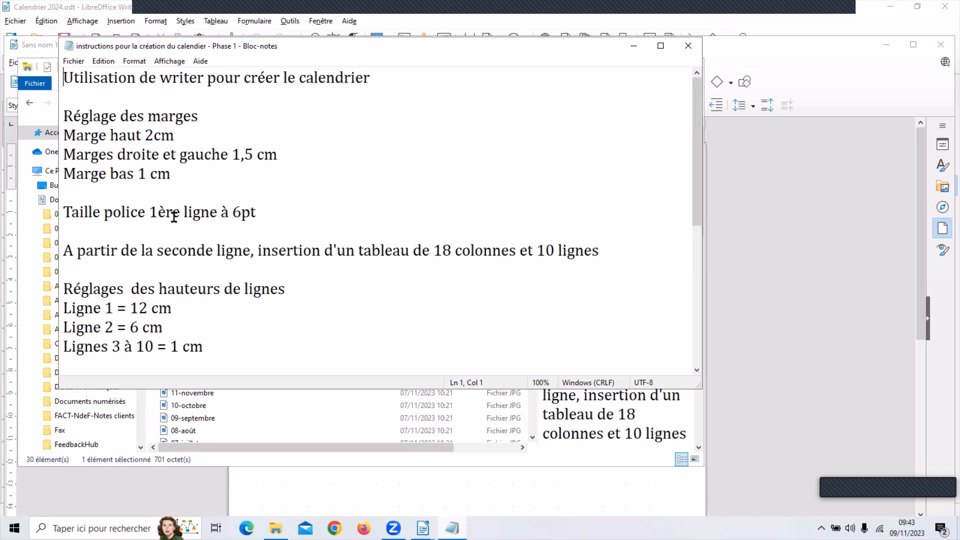
Switch back to the blank Writer document and set the first line's font size to 6 pt
left_click(583, 496)
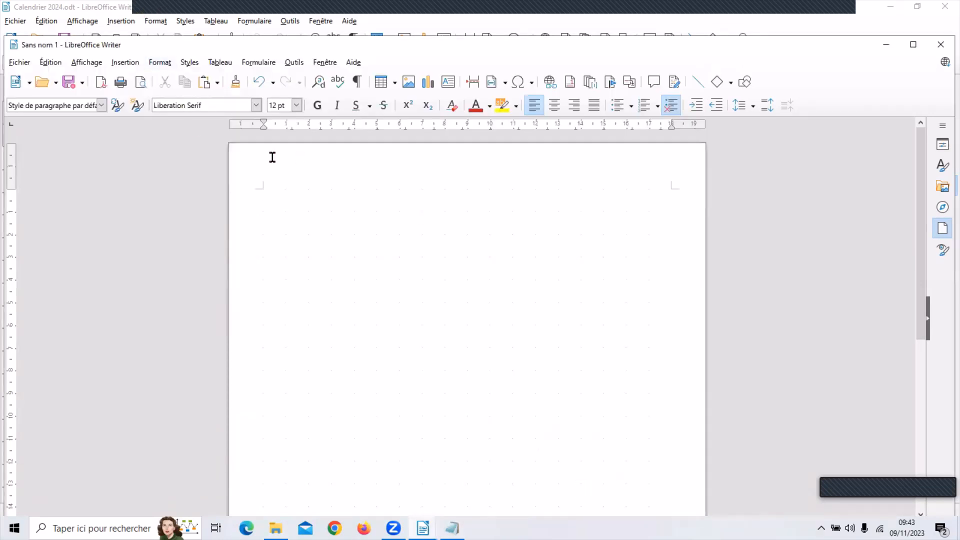
left_click(297, 105)
left_click(296, 119)
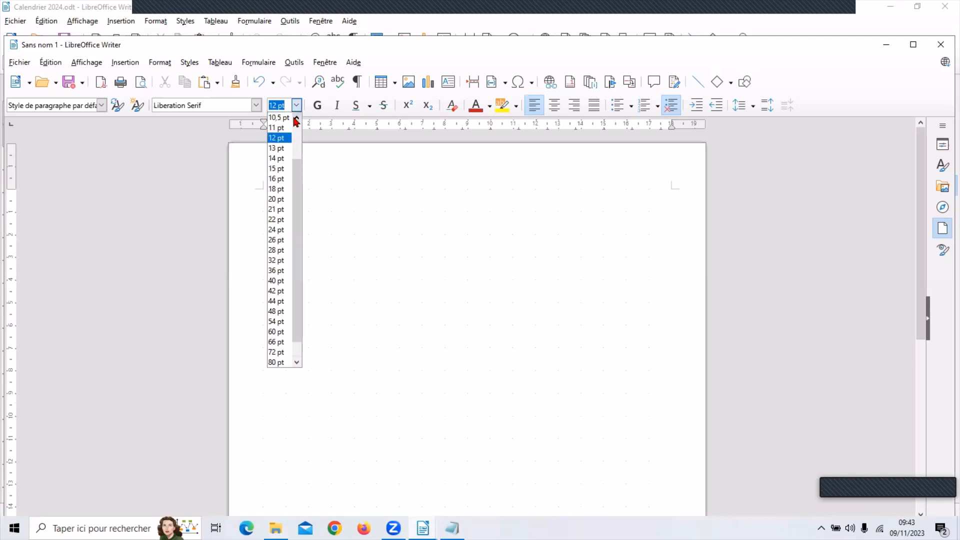
double_click(296, 118)
left_click(296, 118)
left_click(297, 119)
left_click(296, 119)
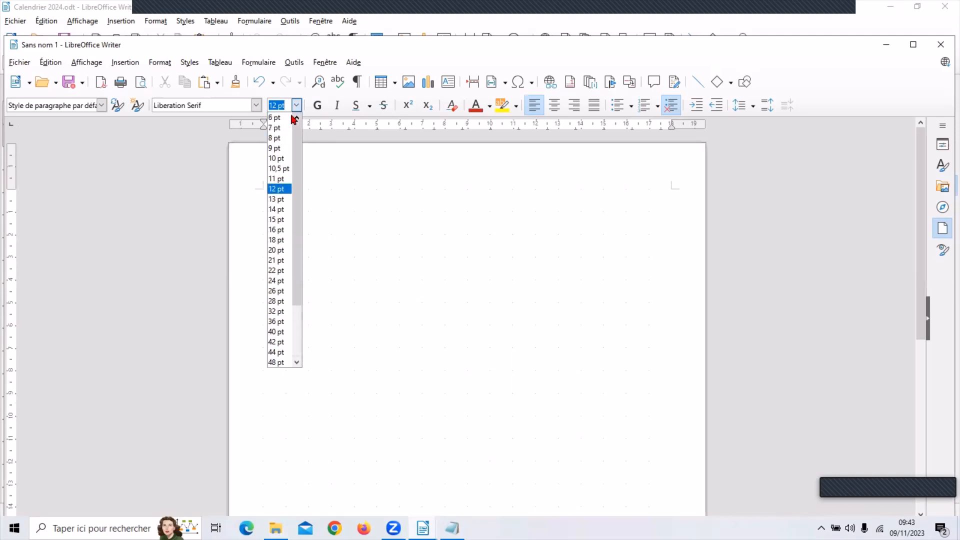
left_click(278, 118)
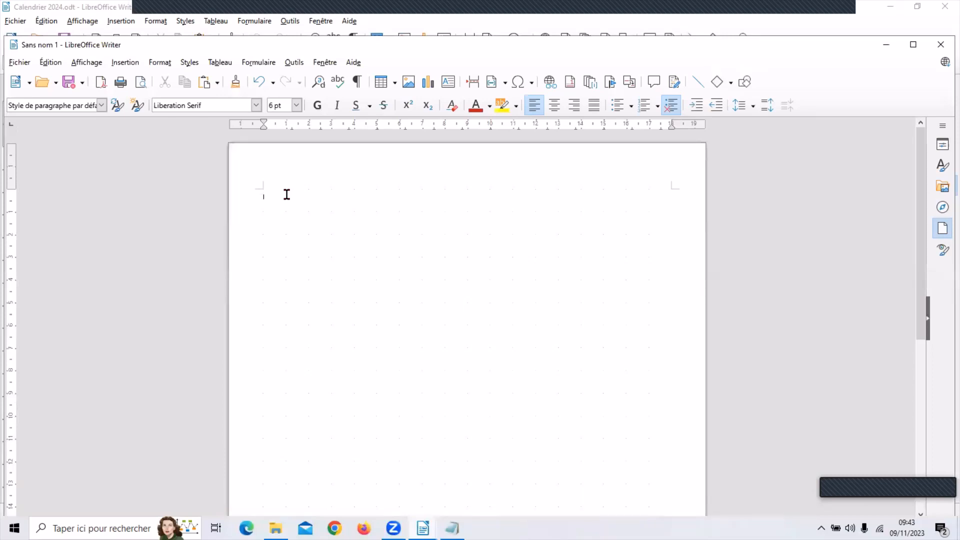
Check the Notepad instructions for the table size, then insert a table with 18 columns and 10 rows in the Writer document
left_click(452, 528)
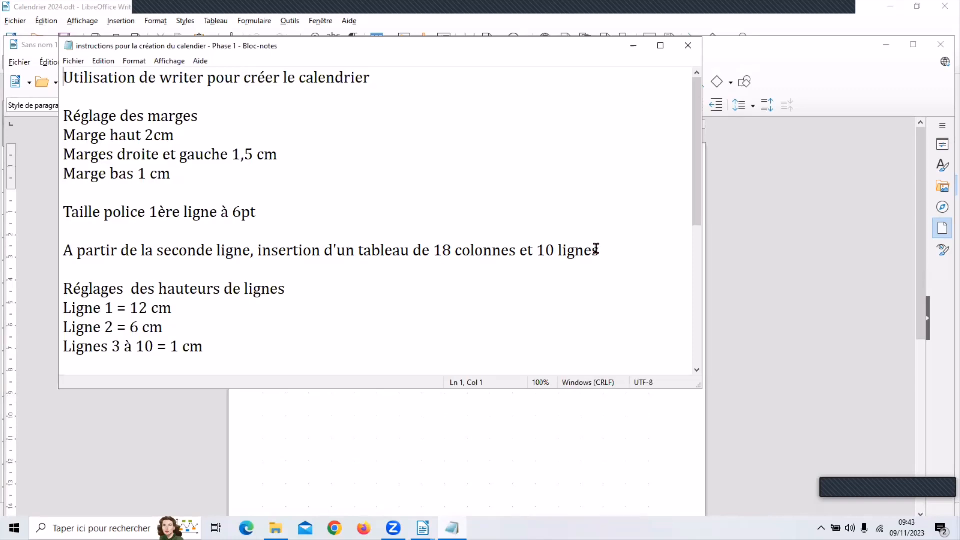
left_click(478, 454)
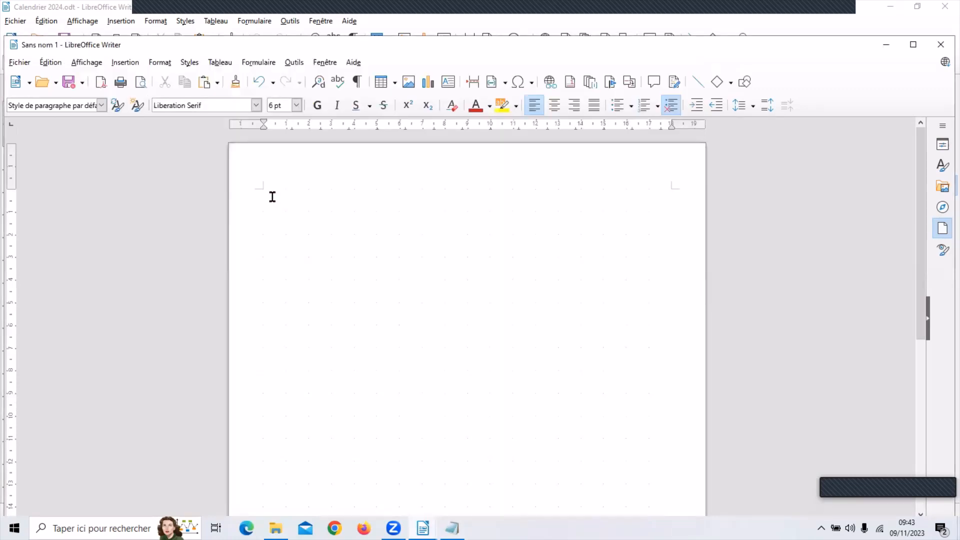
left_click(220, 65)
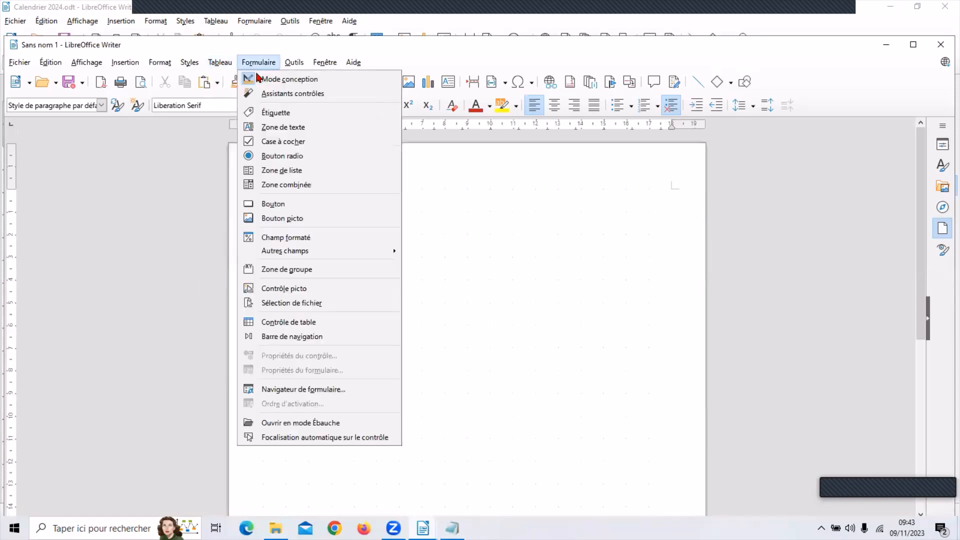
left_click(233, 84)
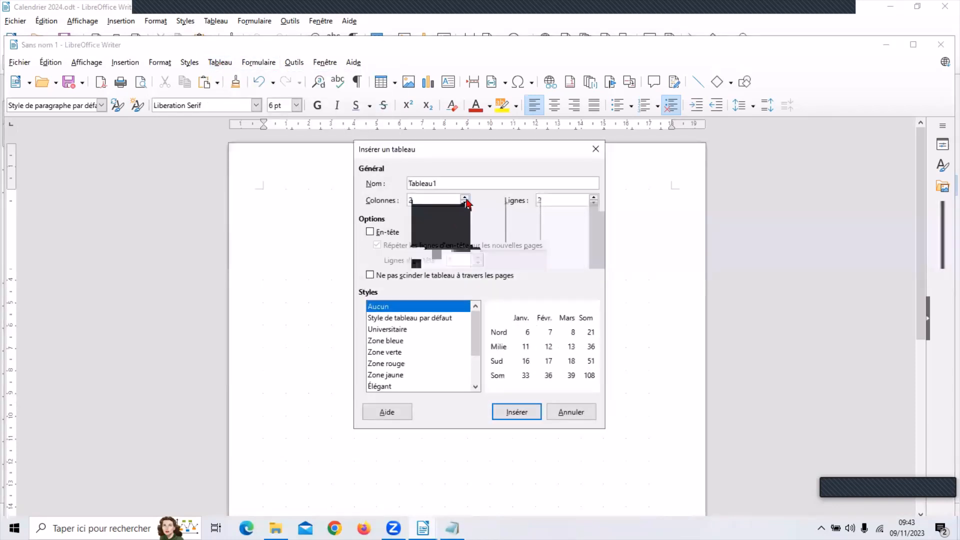
left_click_drag(443, 201, 380, 199)
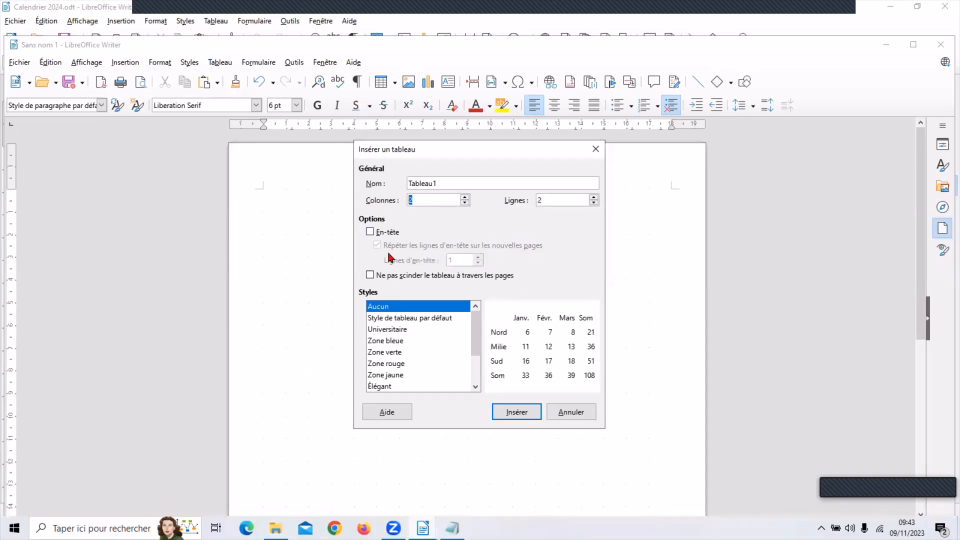
type("18")
left_click(593, 198)
left_click(593, 198)
type("10")
left_click(515, 413)
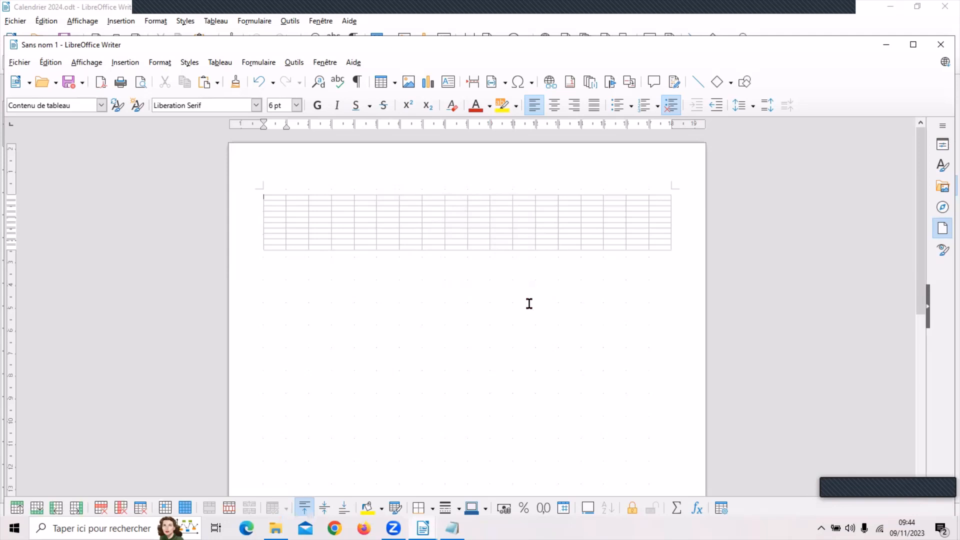
Check the row heights in the Notepad instructions, then set the table's first row to 12 cm with fit to size turned off
mouse_move(452, 528)
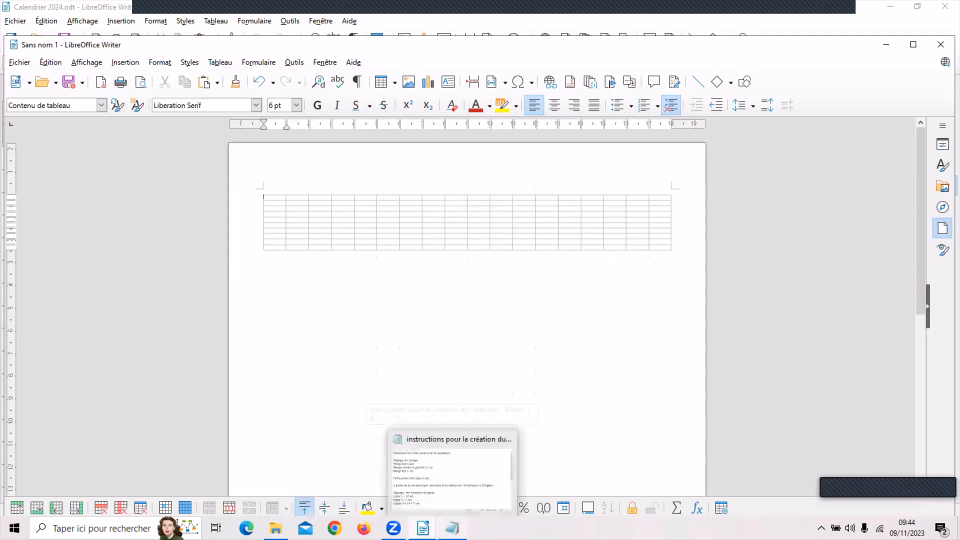
left_click(423, 475)
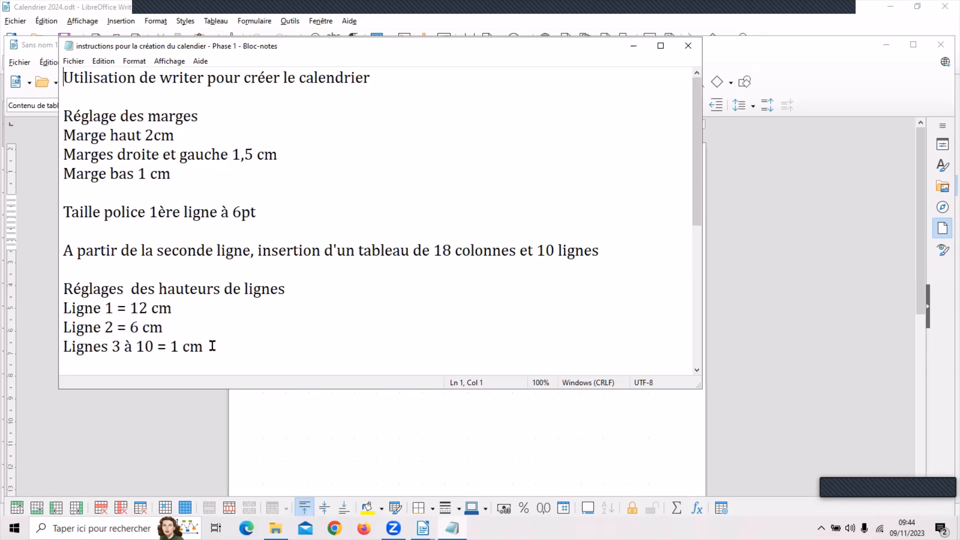
left_click(307, 442)
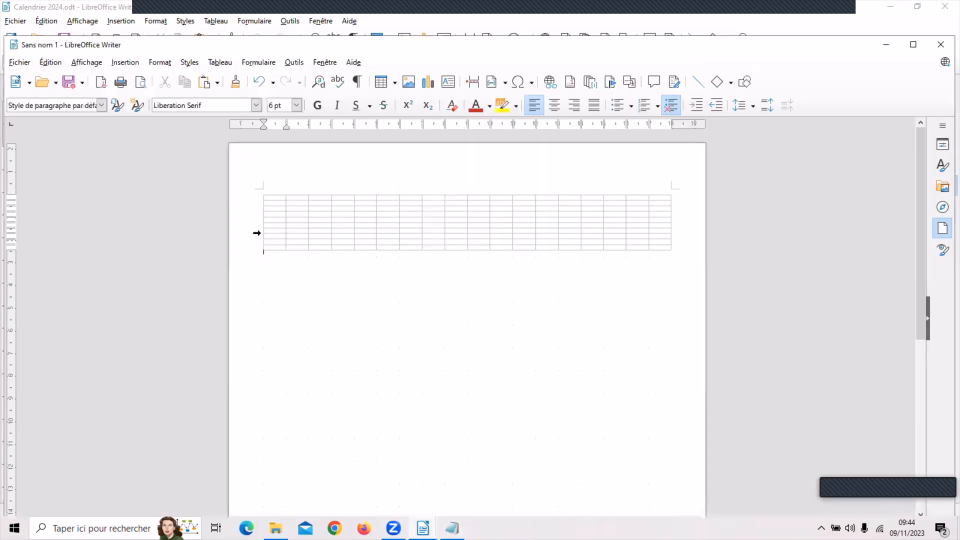
left_click(256, 197)
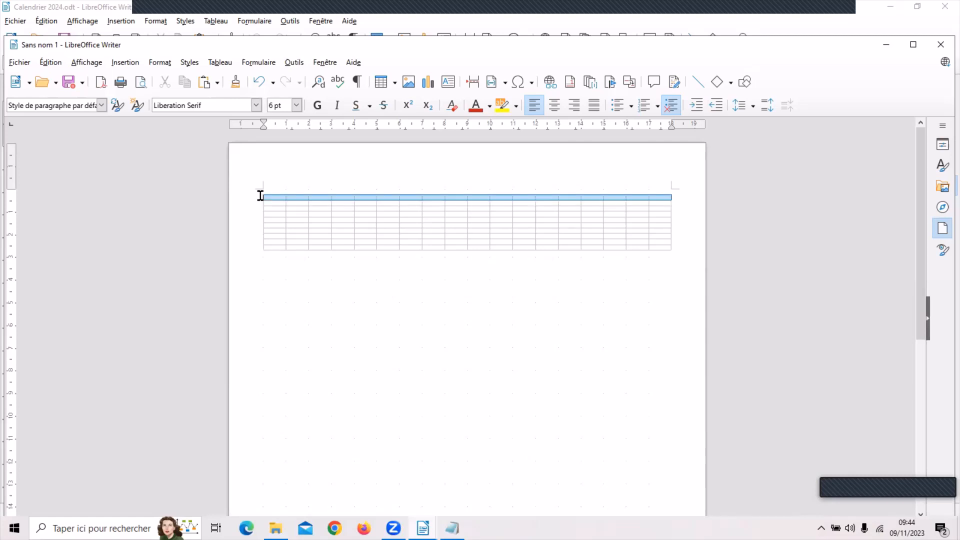
right_click(290, 196)
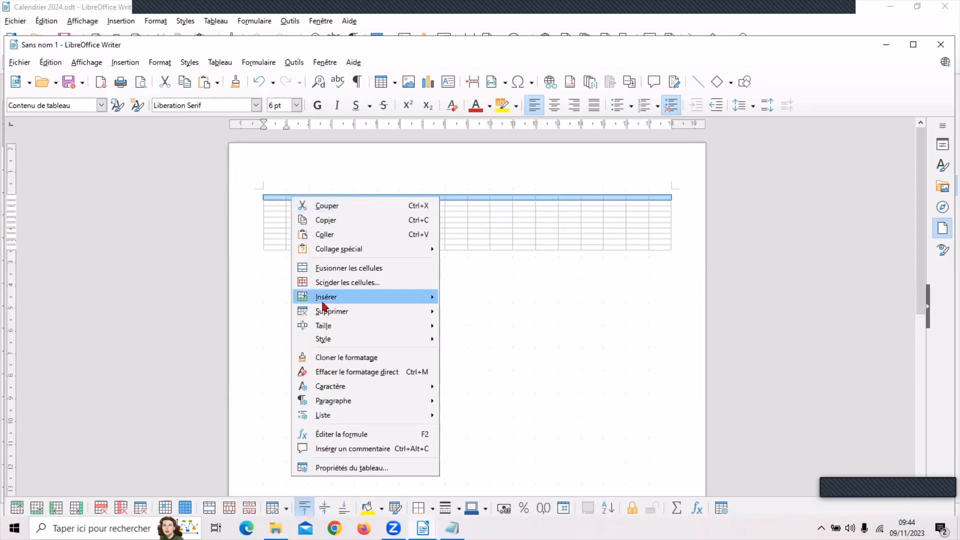
mouse_move(335, 326)
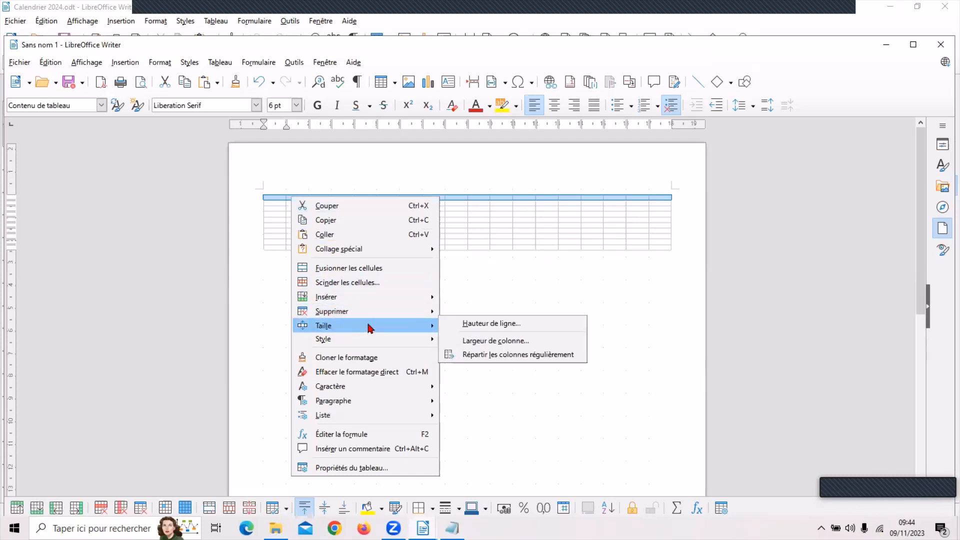
left_click(479, 324)
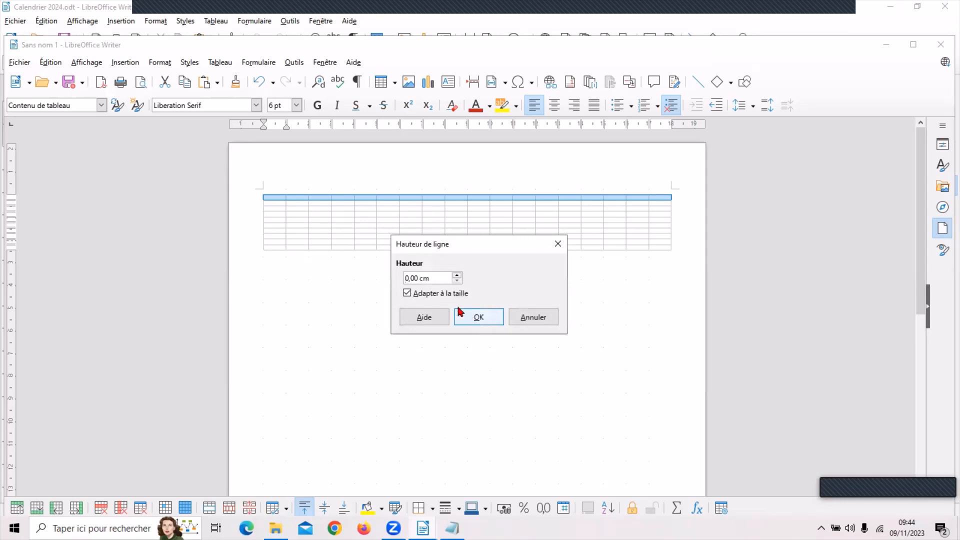
left_click_drag(416, 273, 399, 270)
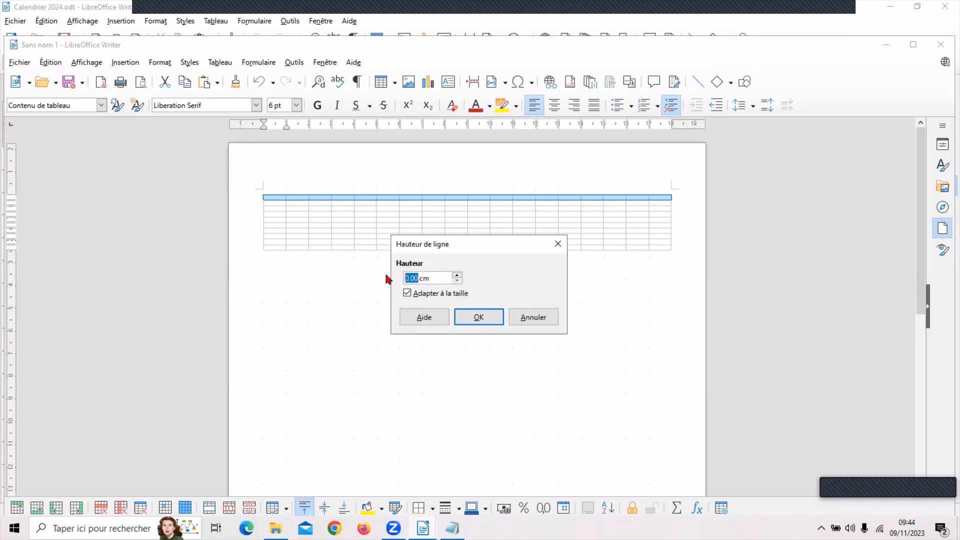
type("12")
left_click(407, 294)
left_click(480, 317)
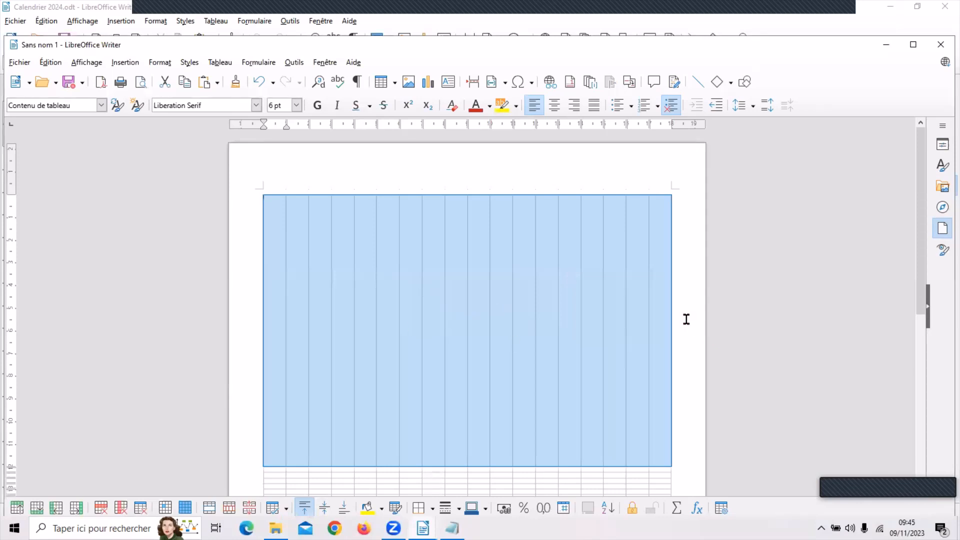
Set the height of the table's second row to 6 cm with fit to size turned off
scroll(688, 319, "down", 1)
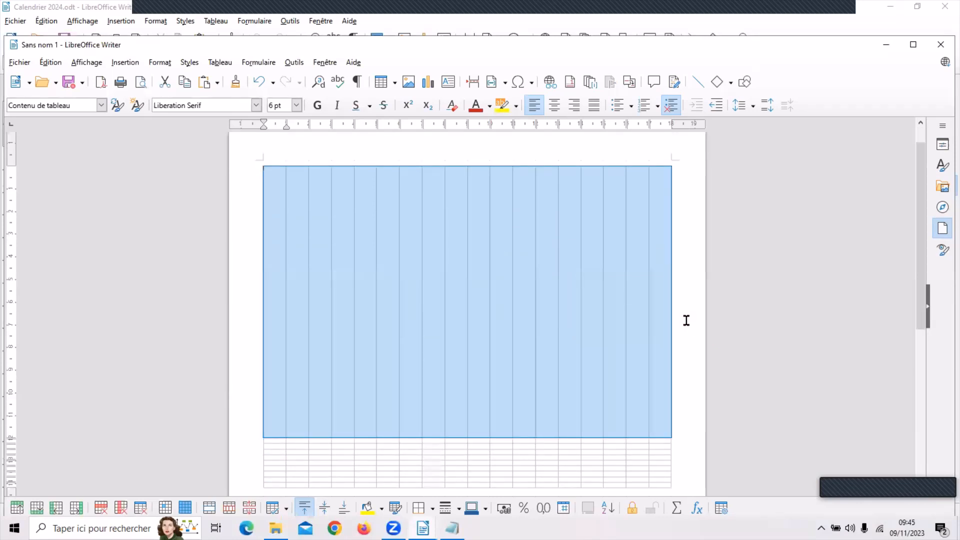
left_click(261, 439)
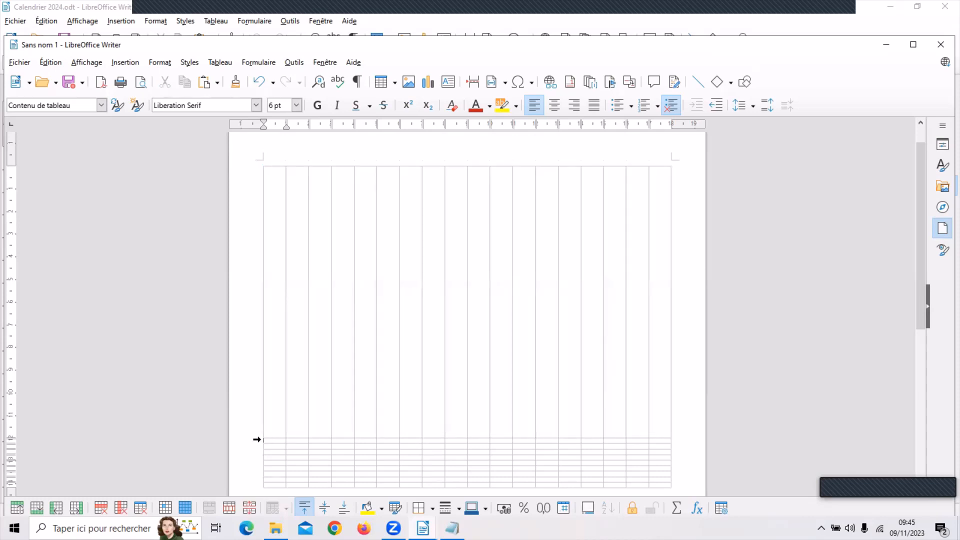
left_click(257, 439)
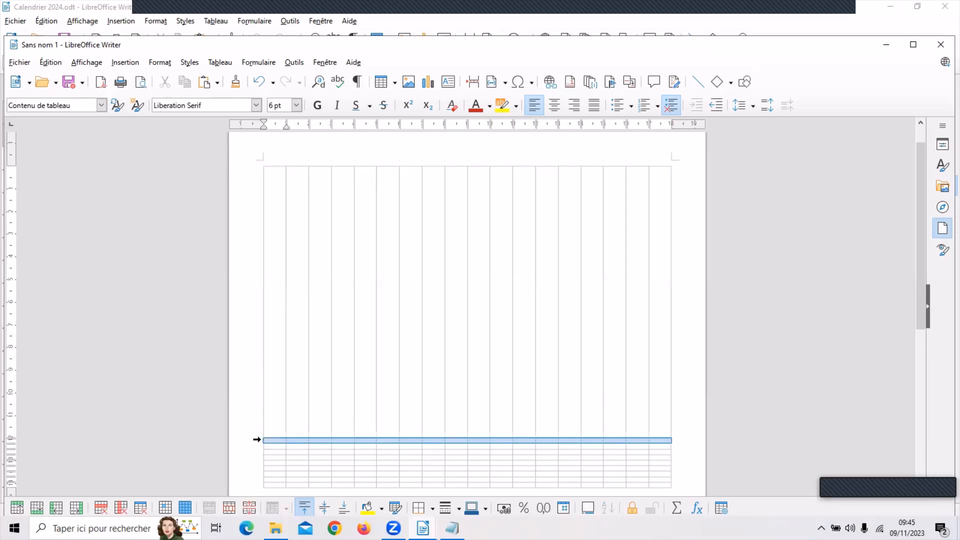
right_click(292, 441)
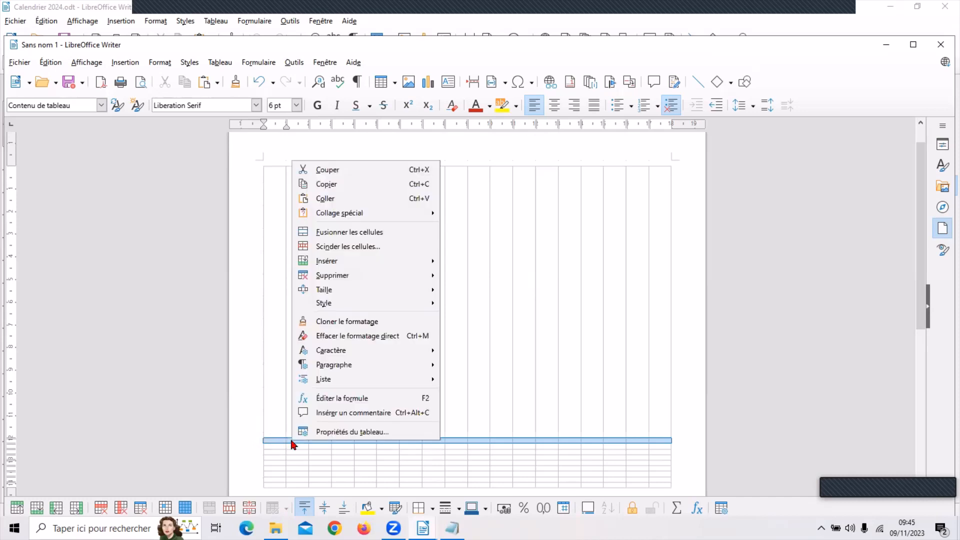
mouse_move(330, 293)
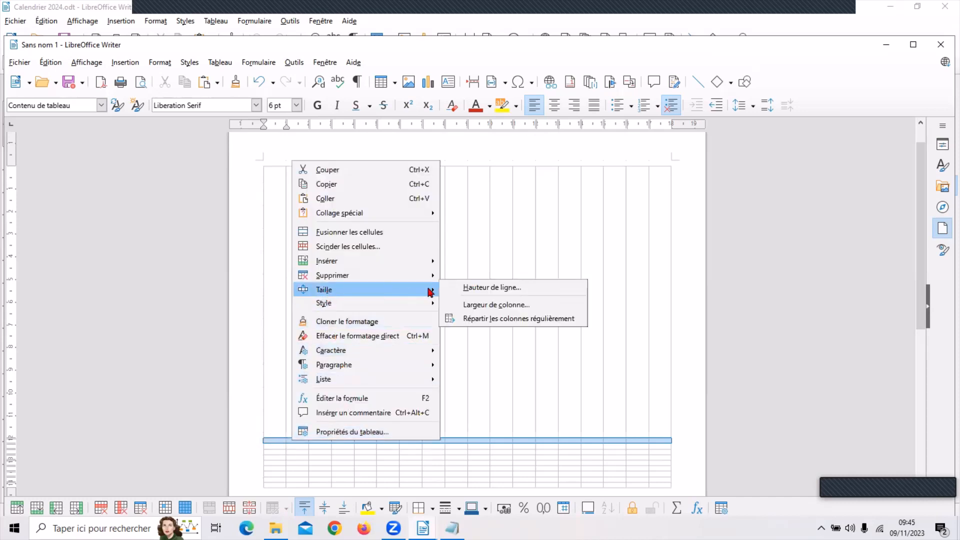
left_click(467, 288)
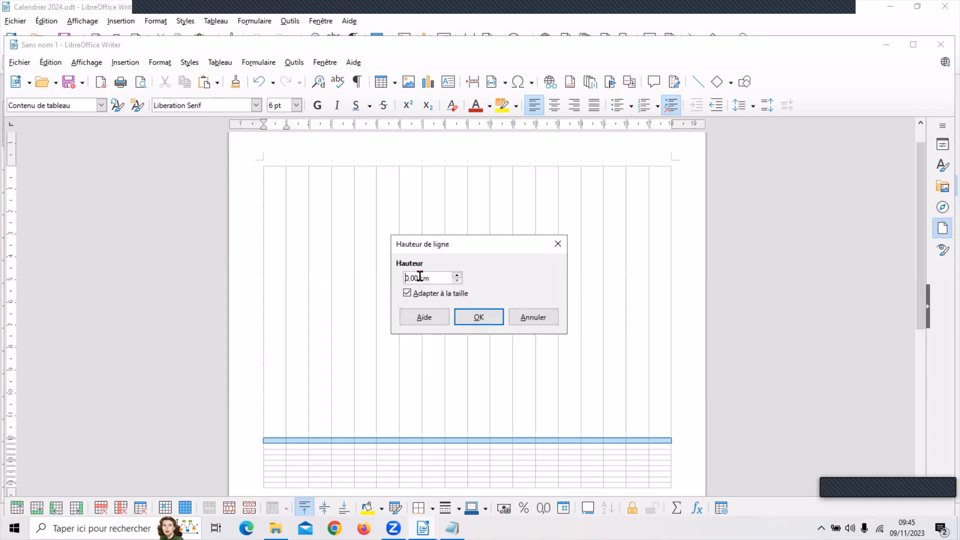
left_click_drag(415, 278, 397, 276)
type("6")
left_click(407, 294)
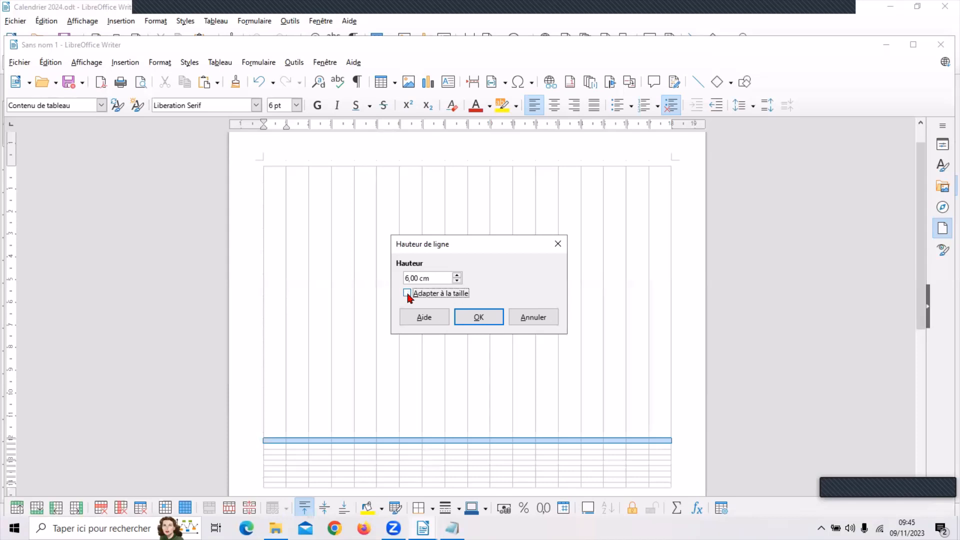
left_click(480, 319)
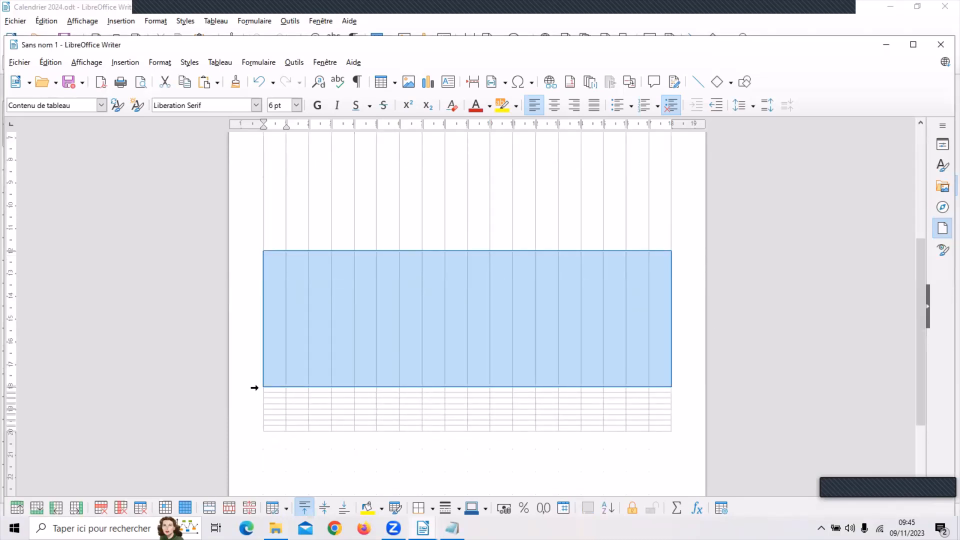
Set the height of table rows 3 to 10 to 1 cm with fit to size turned off
left_click_drag(255, 389, 257, 428)
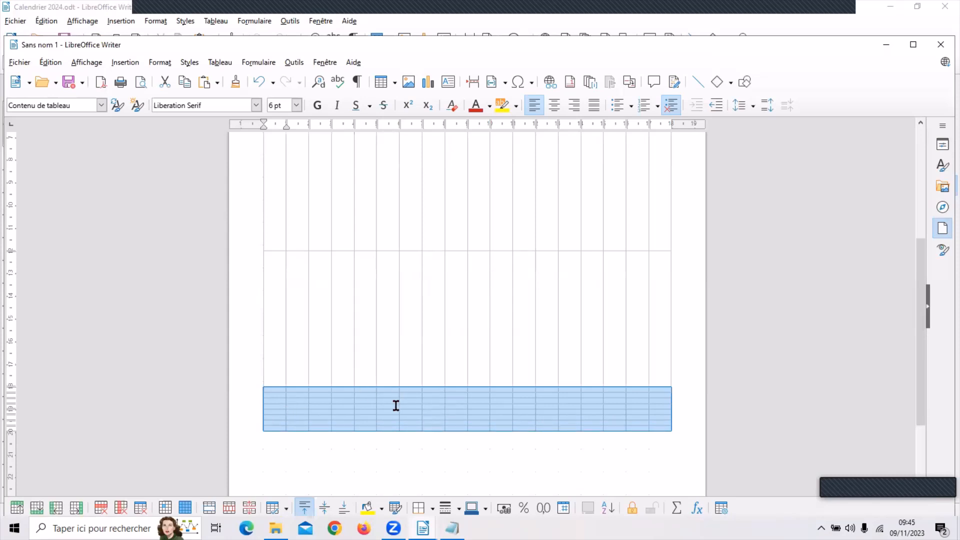
right_click(338, 399)
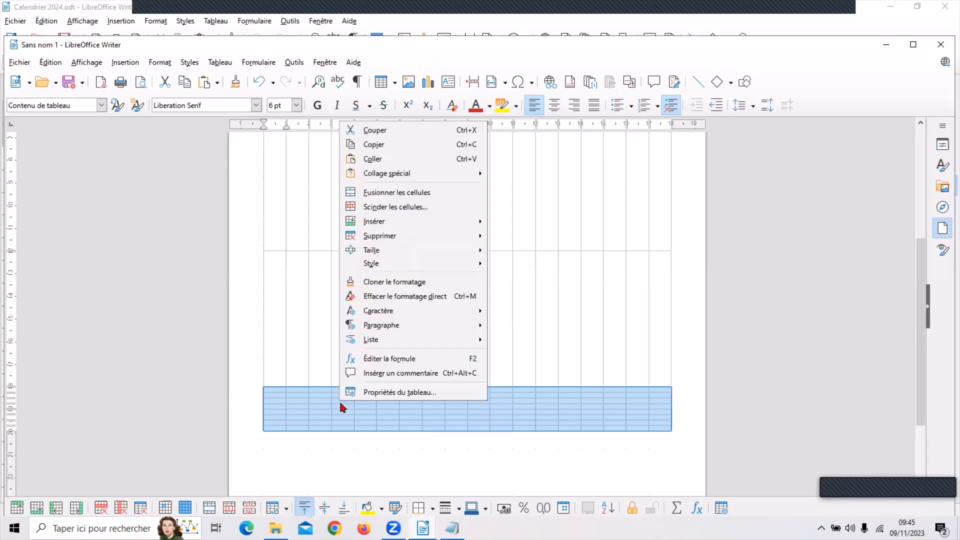
mouse_move(405, 250)
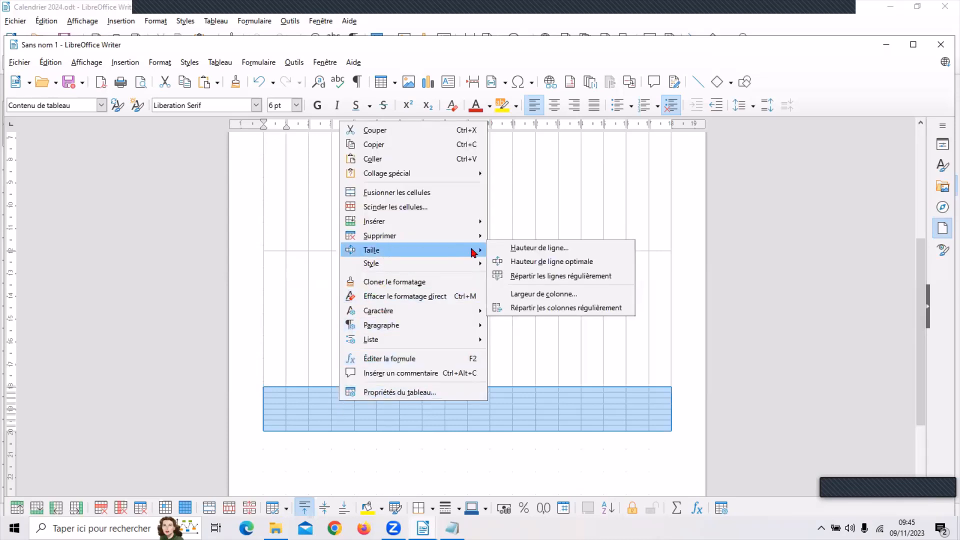
left_click(520, 251)
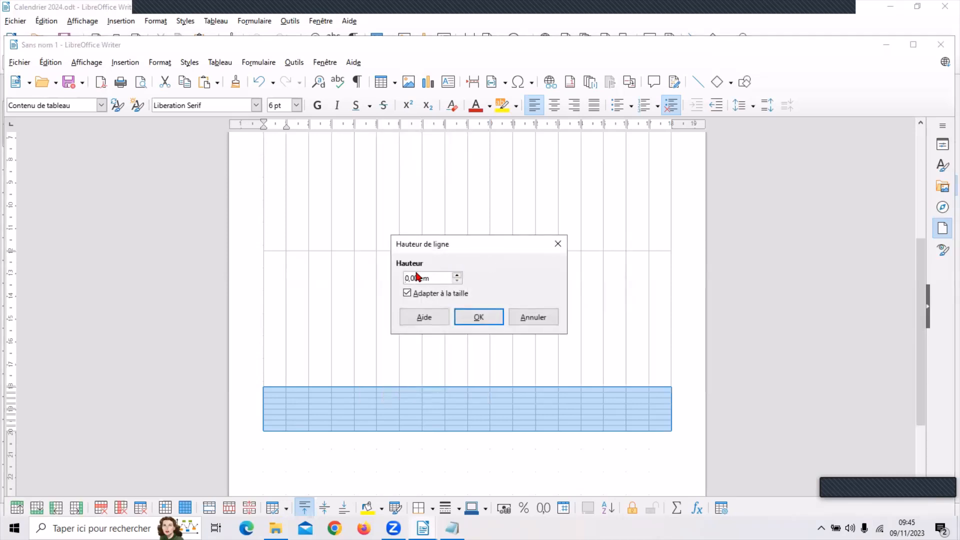
left_click_drag(416, 278, 391, 277)
type("1")
key("Delete")
left_click(407, 293)
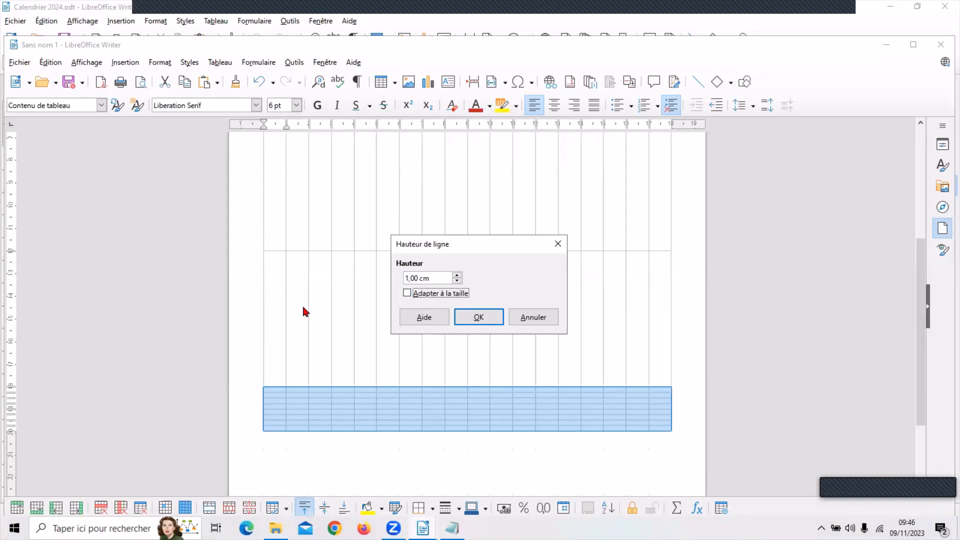
left_click(480, 318)
Review the table's rows over the whole page and compare them with the row heights in the Notepad instructions
scroll(688, 328, "down", 4)
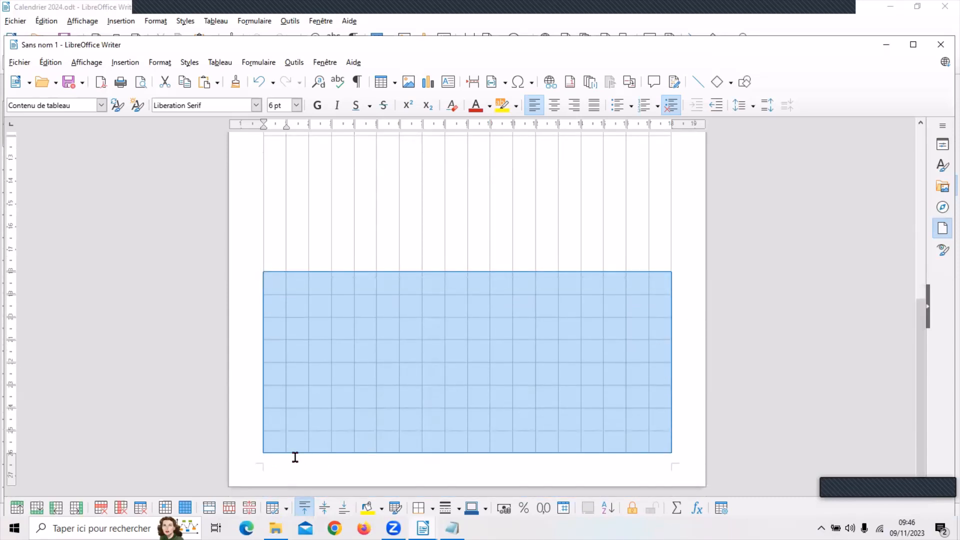
scroll(321, 421, "up", 10)
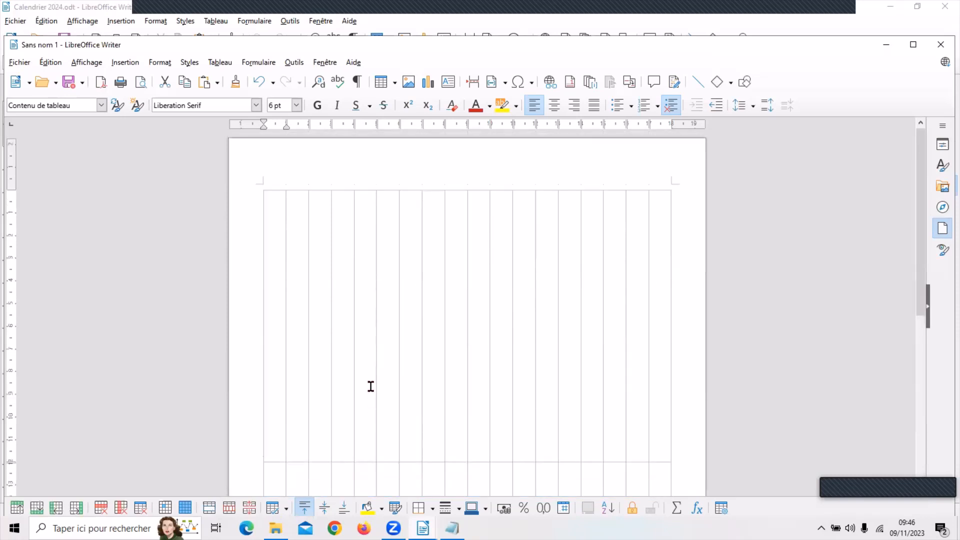
scroll(369, 387, "down", 3)
scroll(368, 386, "down", 8)
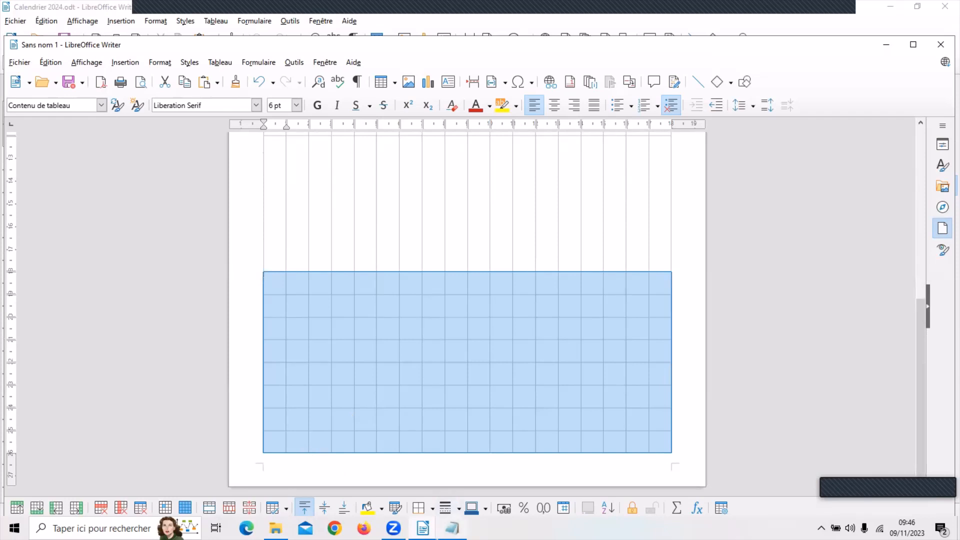
mouse_move(451, 528)
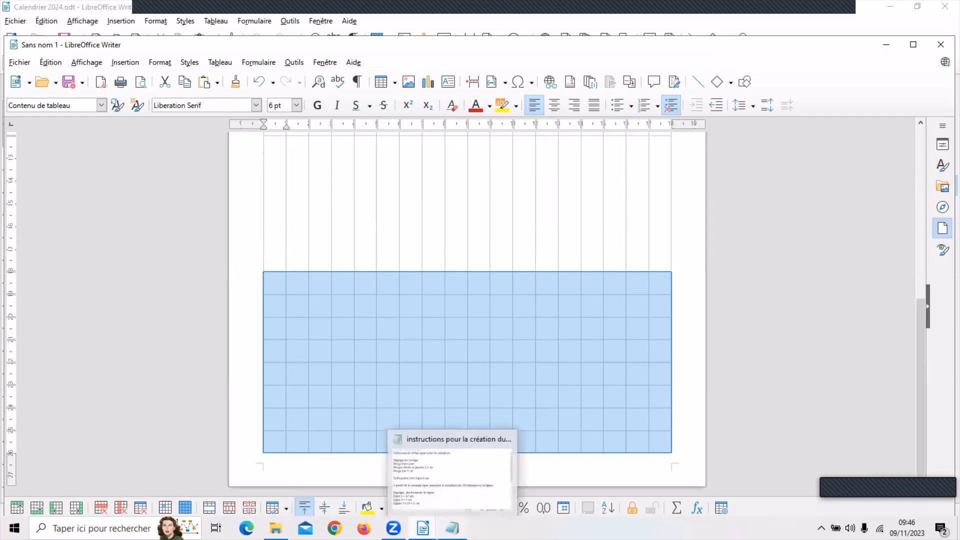
left_click(452, 473)
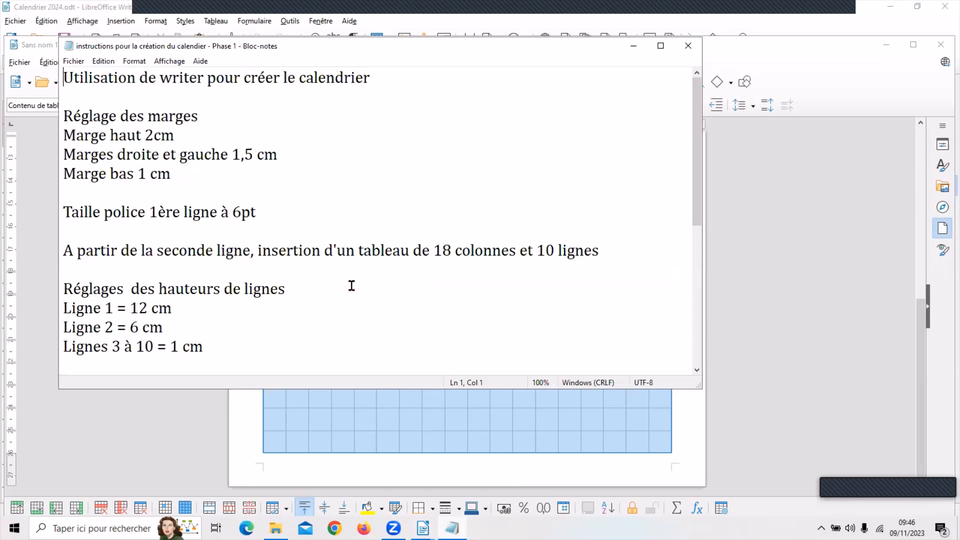
left_click(415, 465)
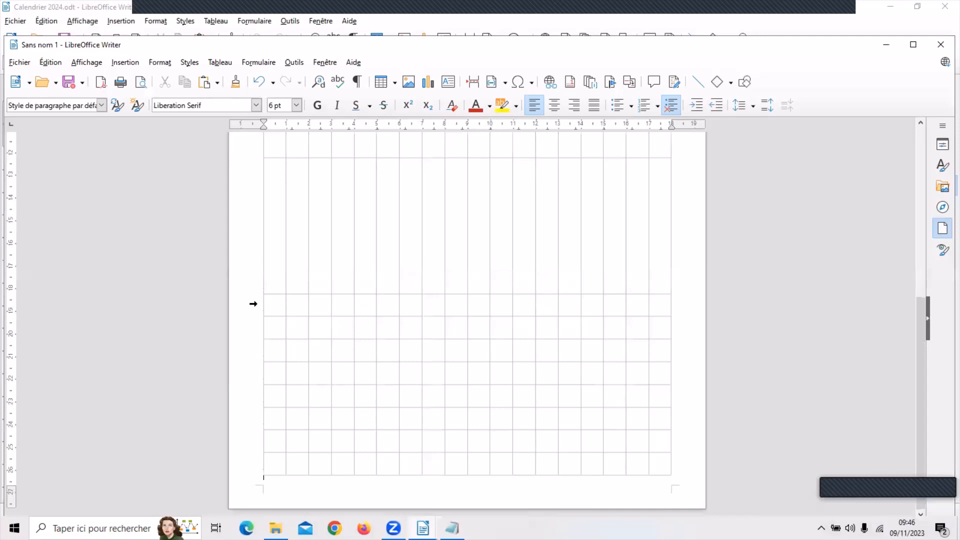
scroll(445, 190, "up", 3)
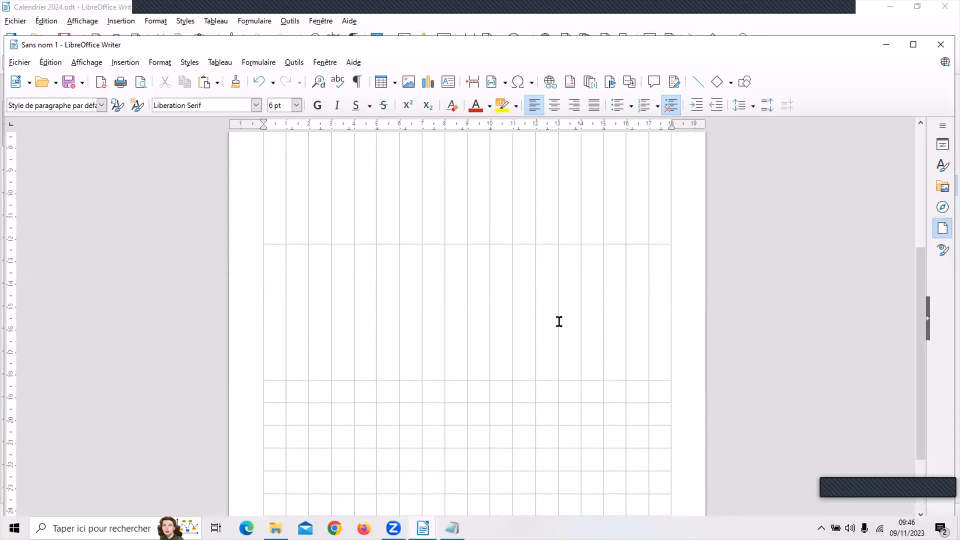
scroll(494, 301, "down", 2)
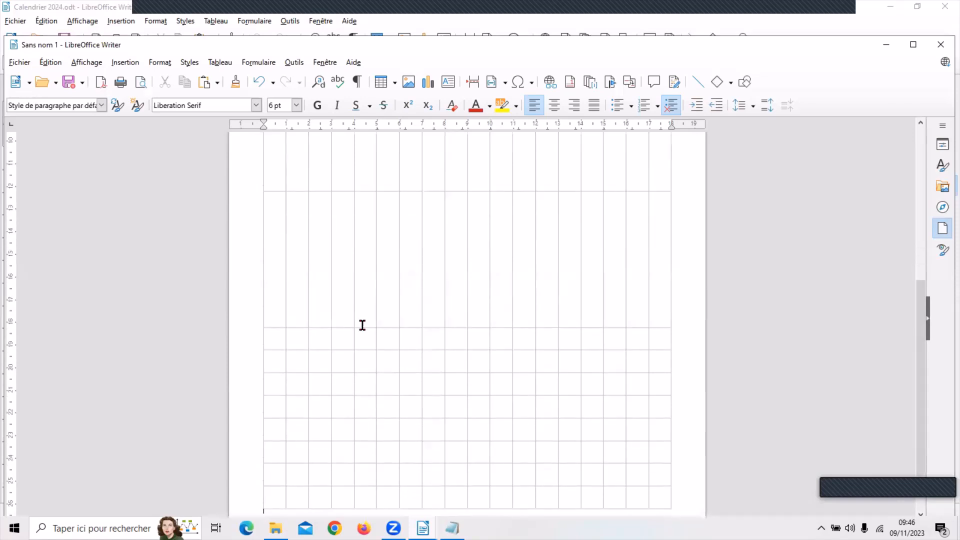
scroll(347, 336, "down", 1)
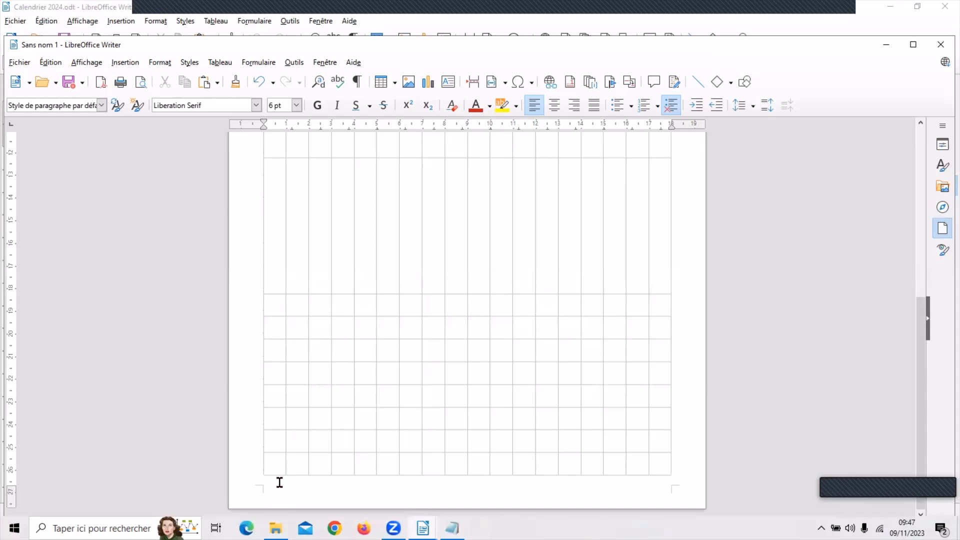
Read the next formatting instructions in Notepad, then merge all cells of the table's first row in the Writer document
key("alt+Tab")
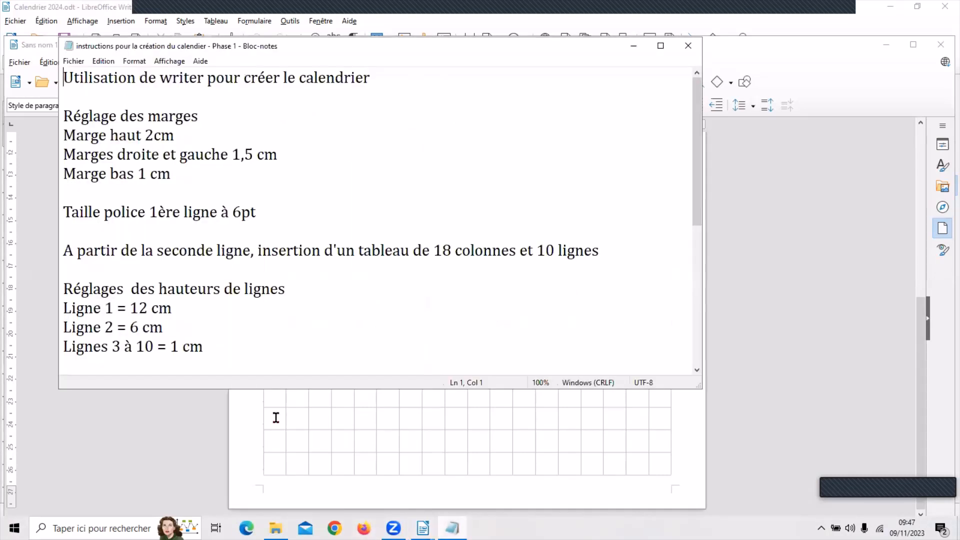
scroll(324, 310, "down", 2)
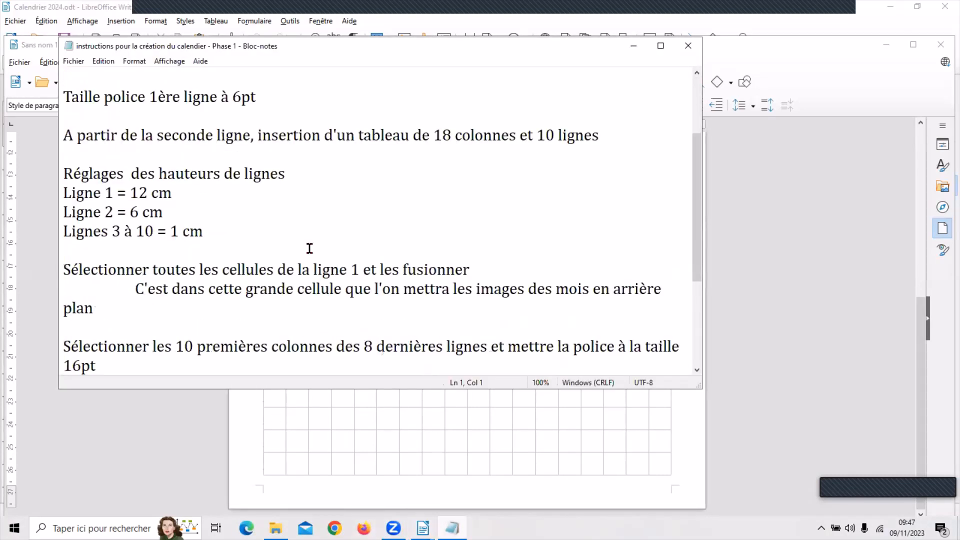
scroll(322, 219, "down", 1)
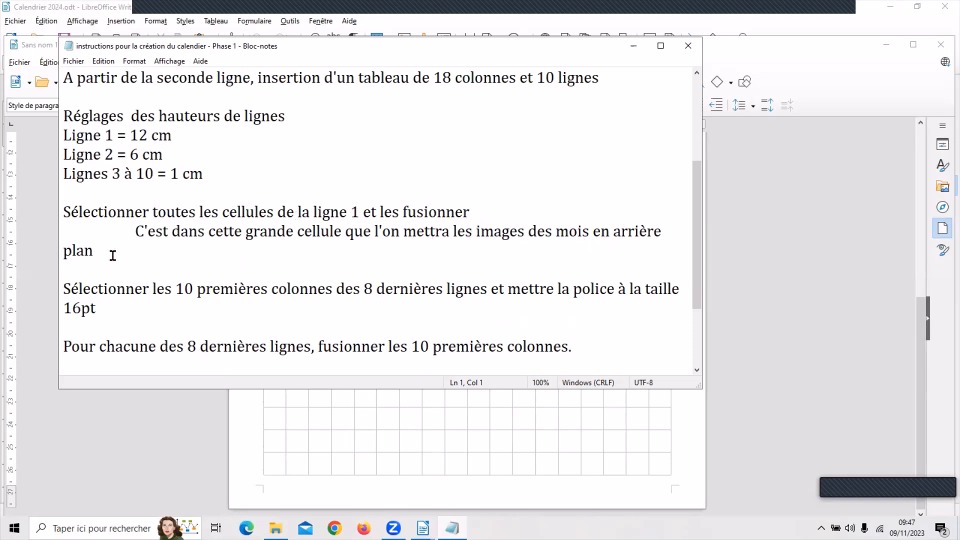
left_click(244, 446)
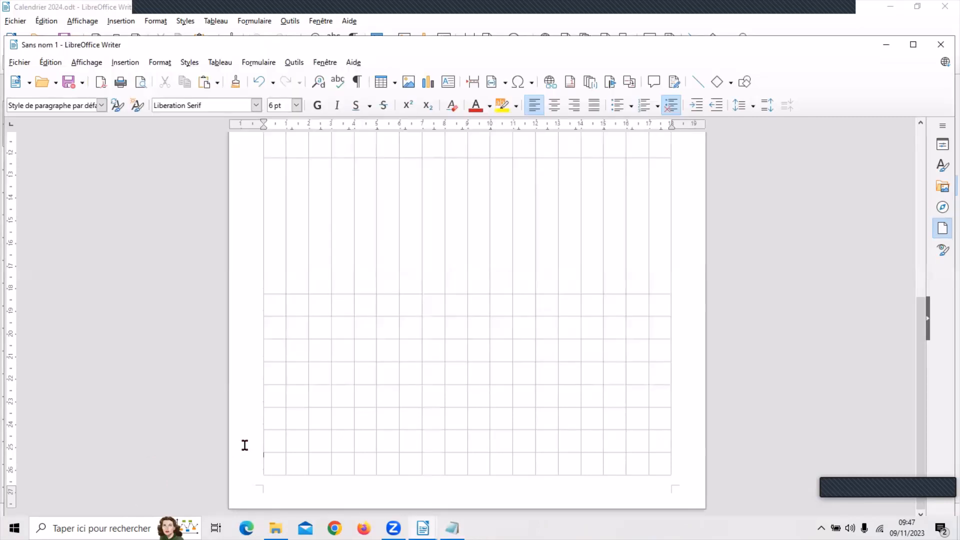
scroll(244, 369, "up", 10)
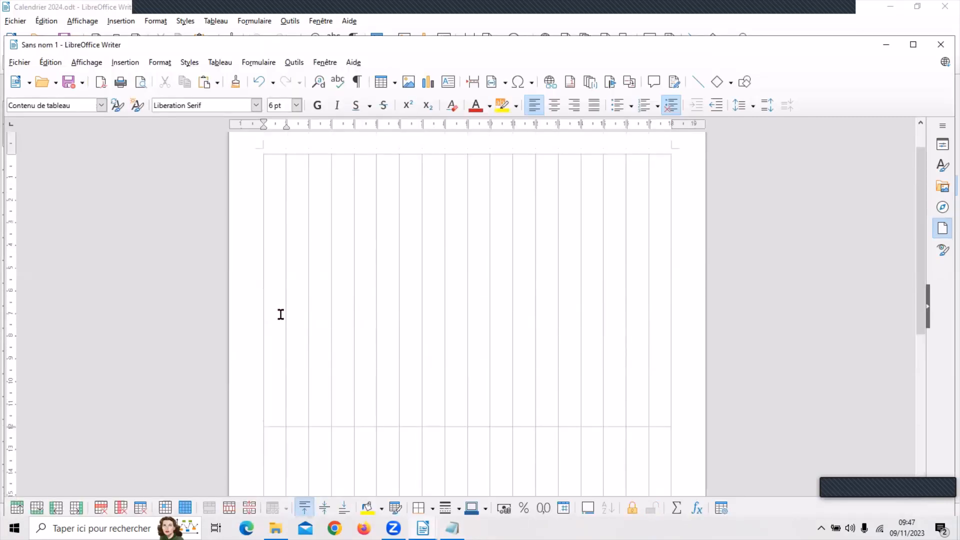
left_click_drag(280, 308, 653, 333)
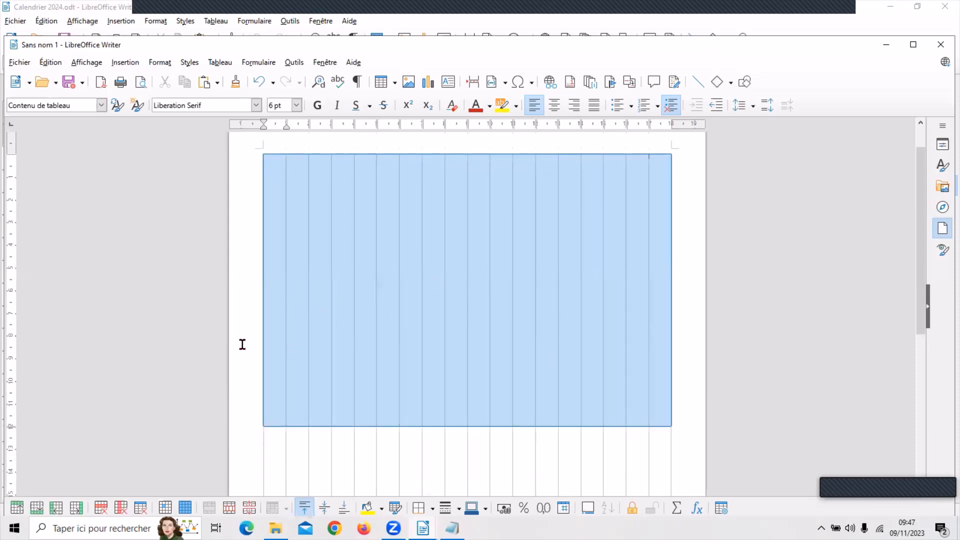
right_click(386, 280)
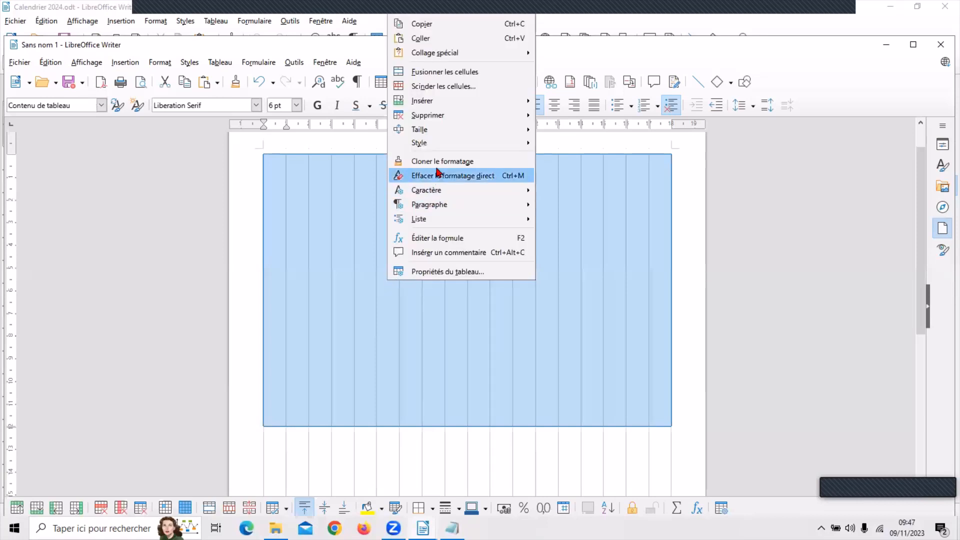
left_click(437, 75)
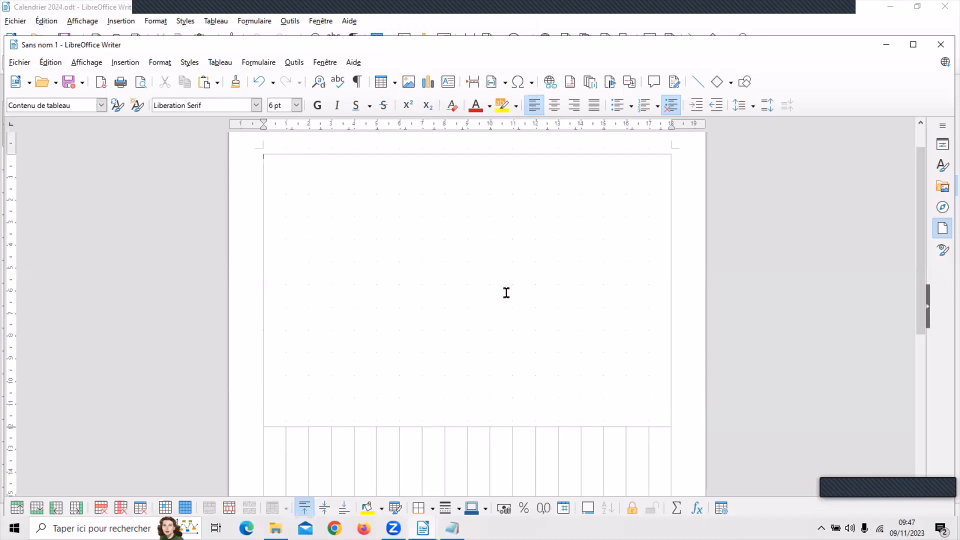
Import the 01-janvier image from the Scan folder as the background image of the merged first-row cell
right_click(399, 266)
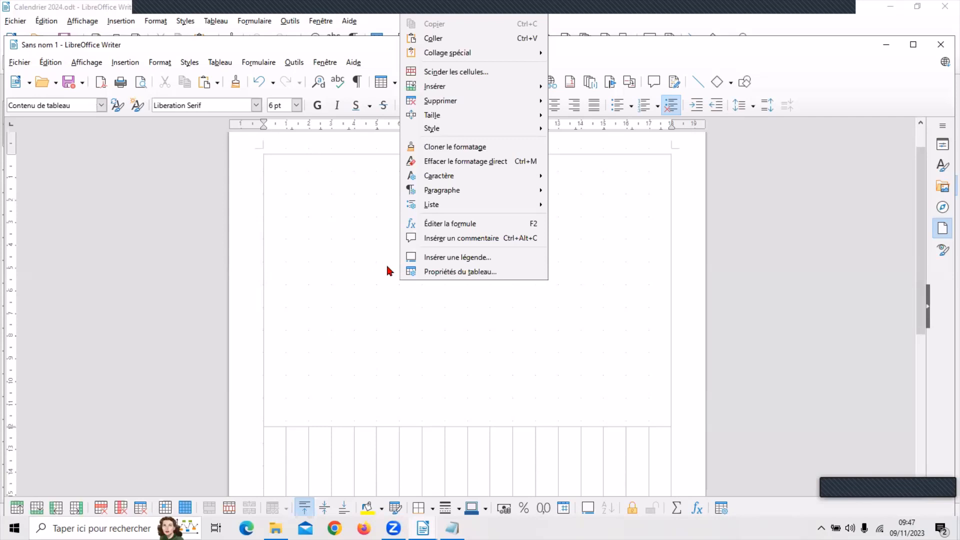
left_click(448, 272)
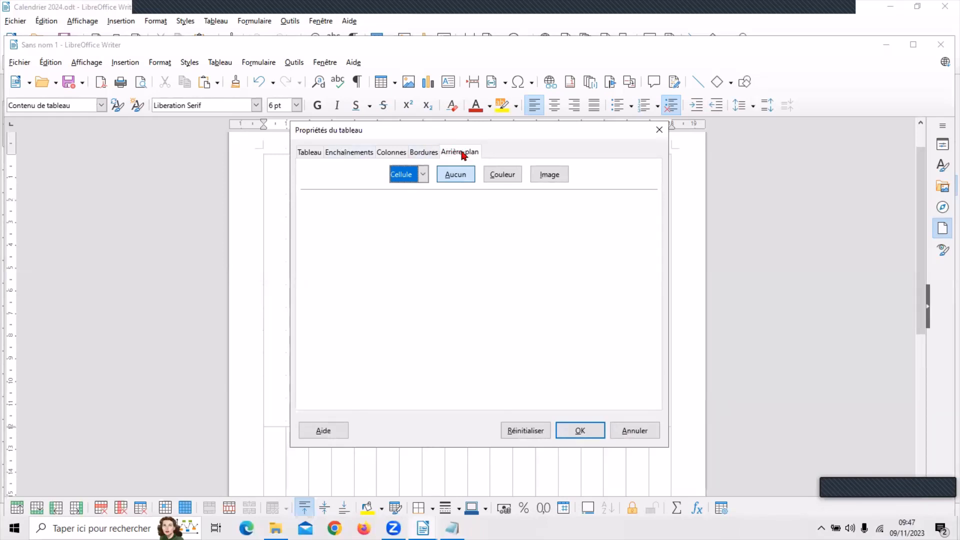
left_click(548, 176)
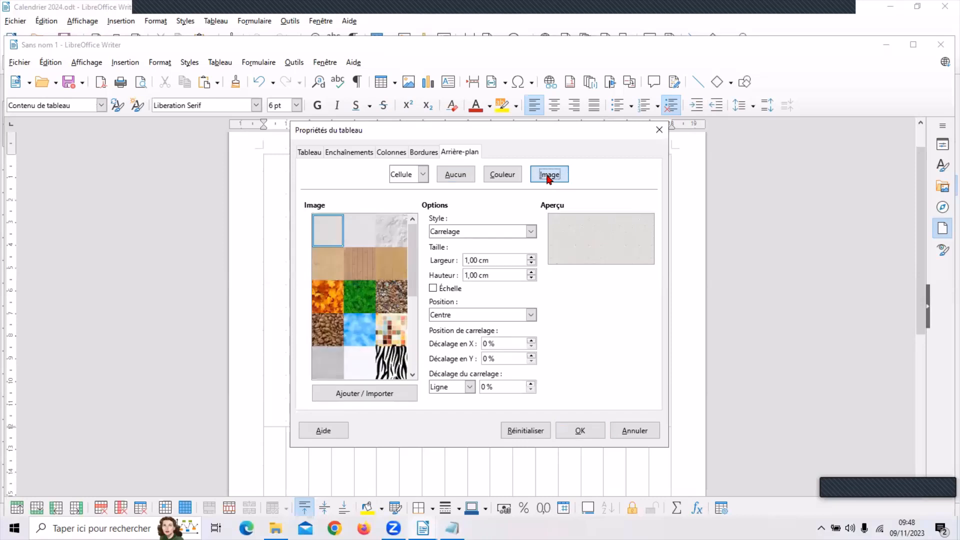
left_click(358, 398)
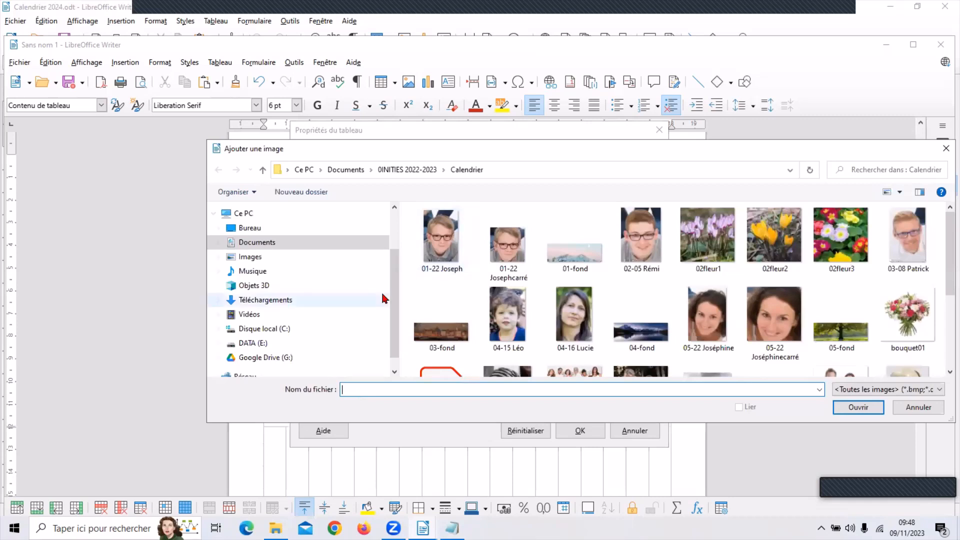
left_click(409, 172)
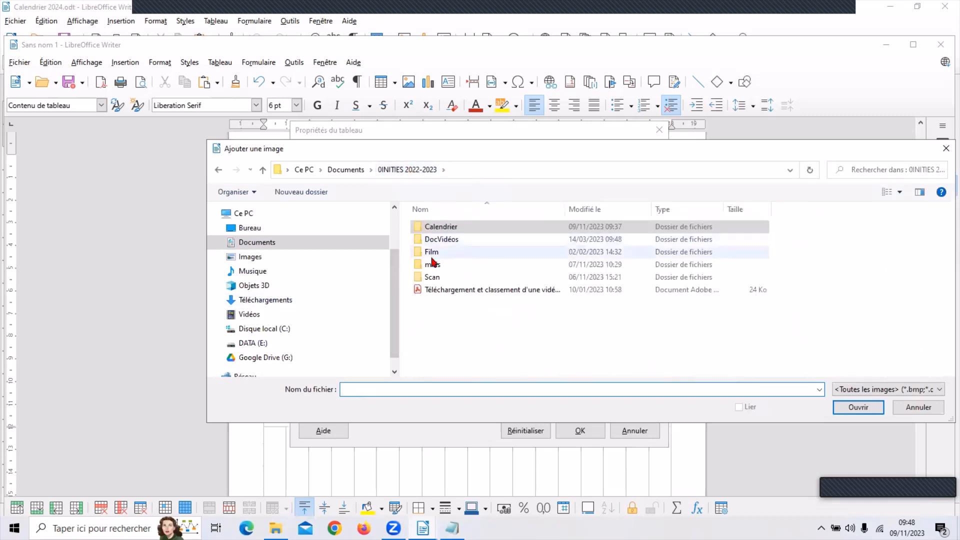
double_click(433, 278)
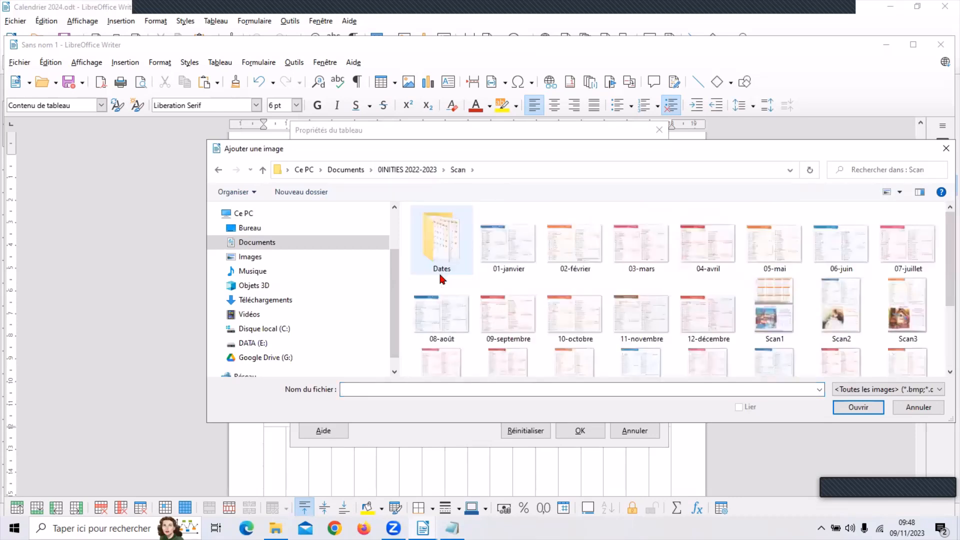
left_click(504, 244)
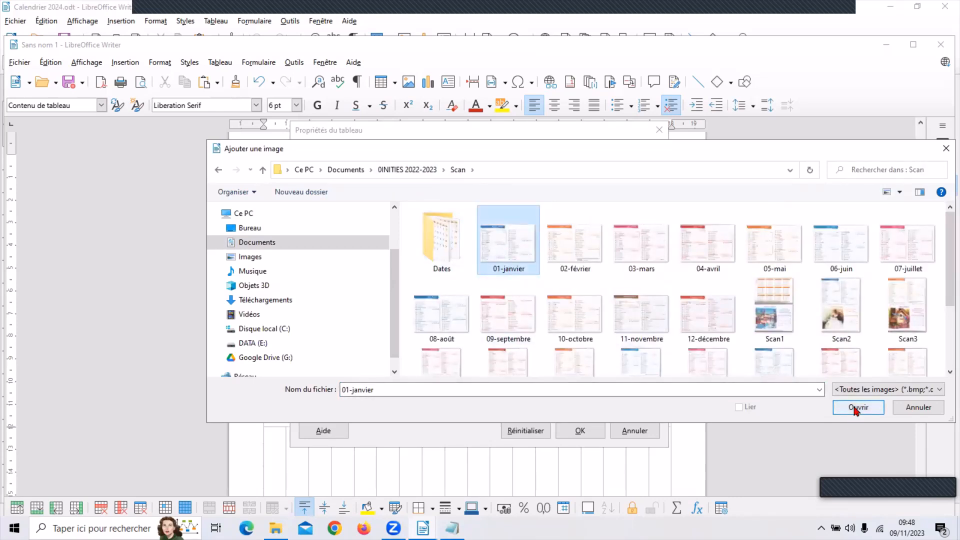
left_click(857, 408)
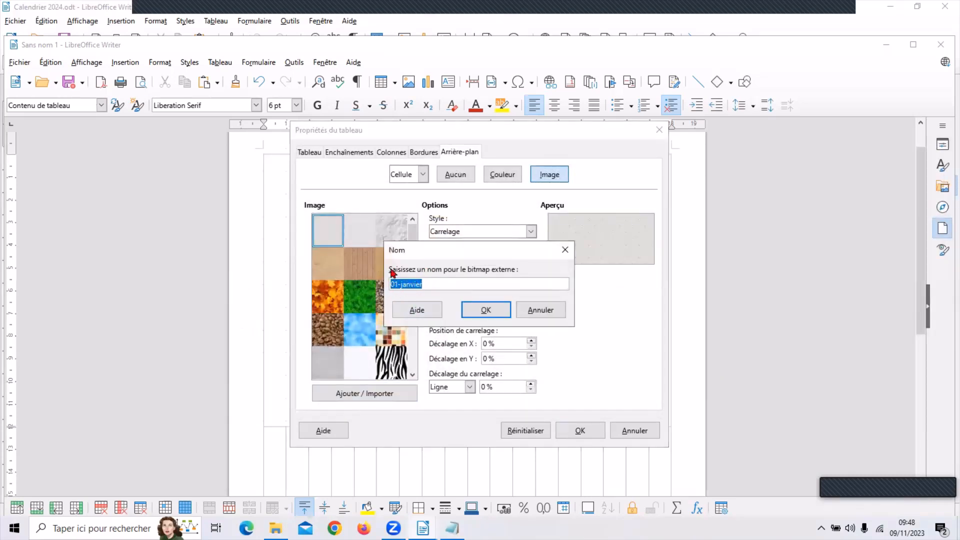
left_click(487, 311)
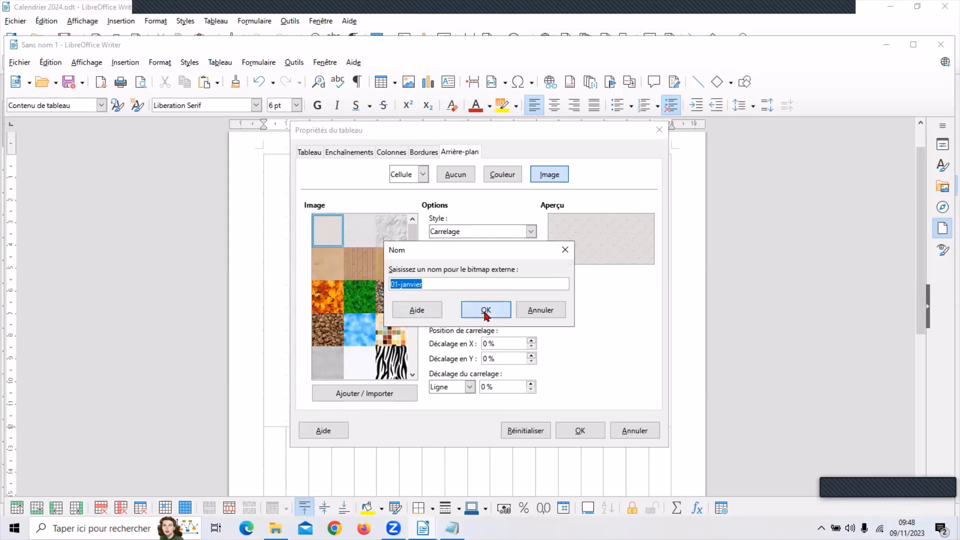
Set the cell's background image style to Étiré and apply it
left_click(531, 233)
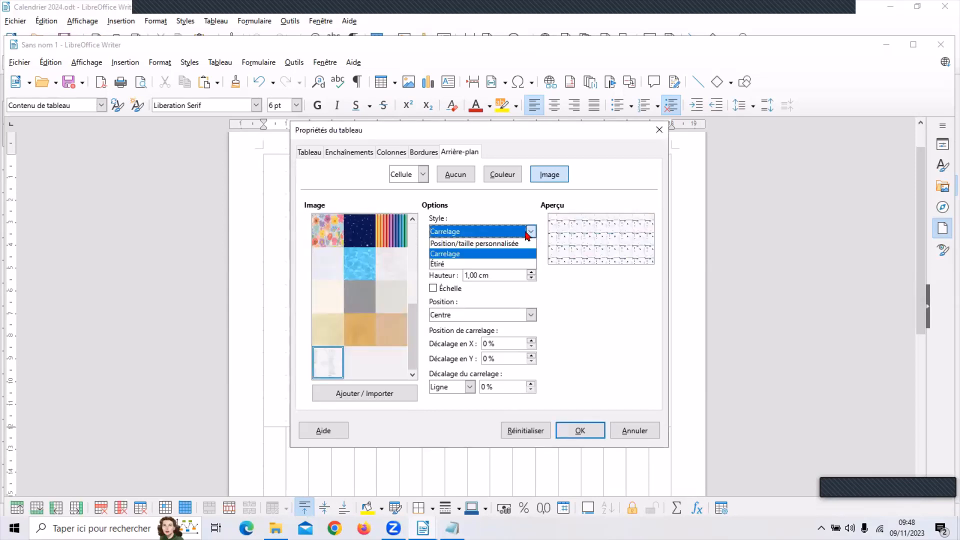
left_click(443, 265)
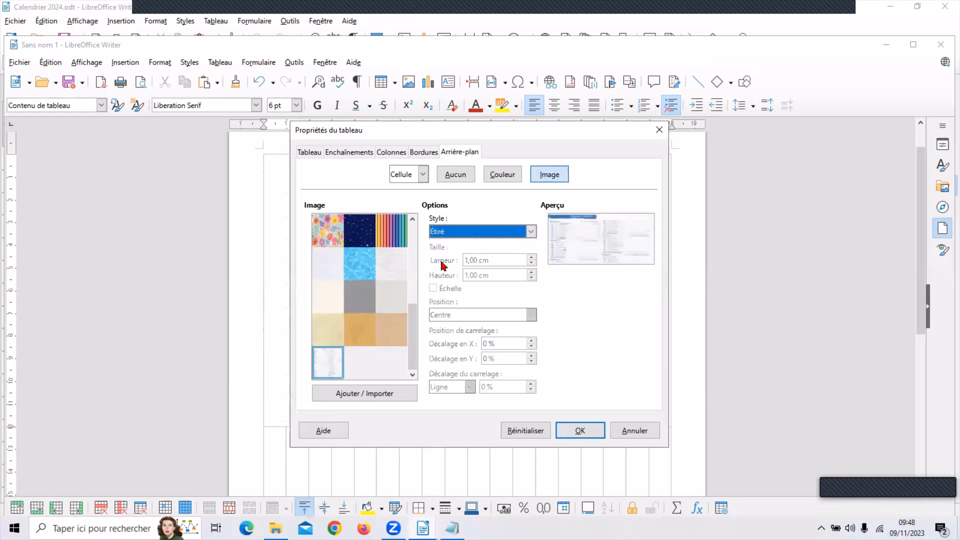
left_click(593, 436)
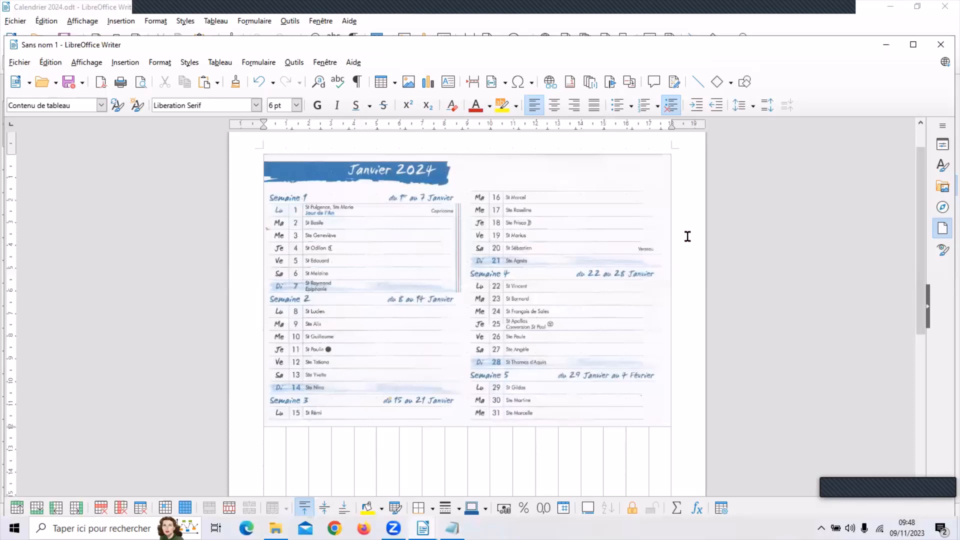
Undo the cell background and the merge of the table's first row
scroll(689, 231, "down", 1)
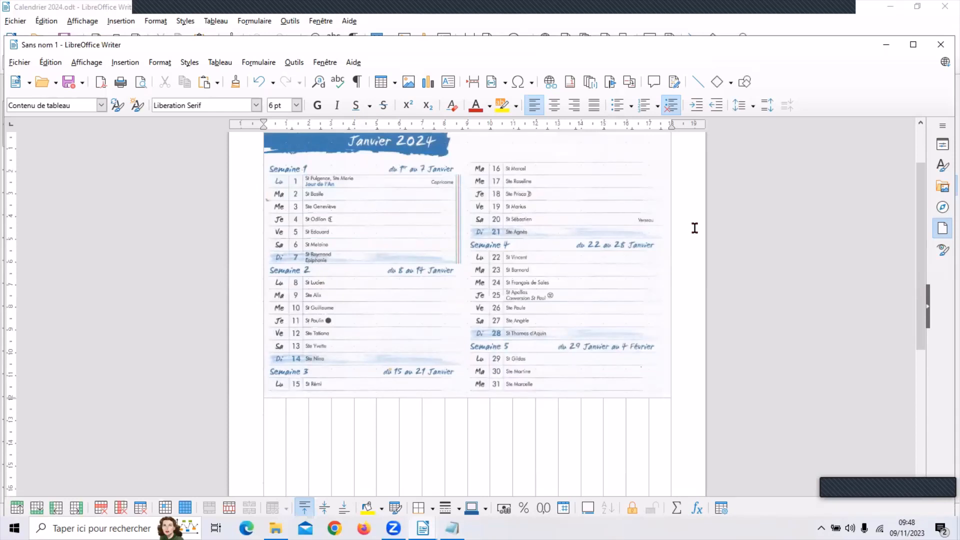
left_click(260, 83)
left_click(259, 83)
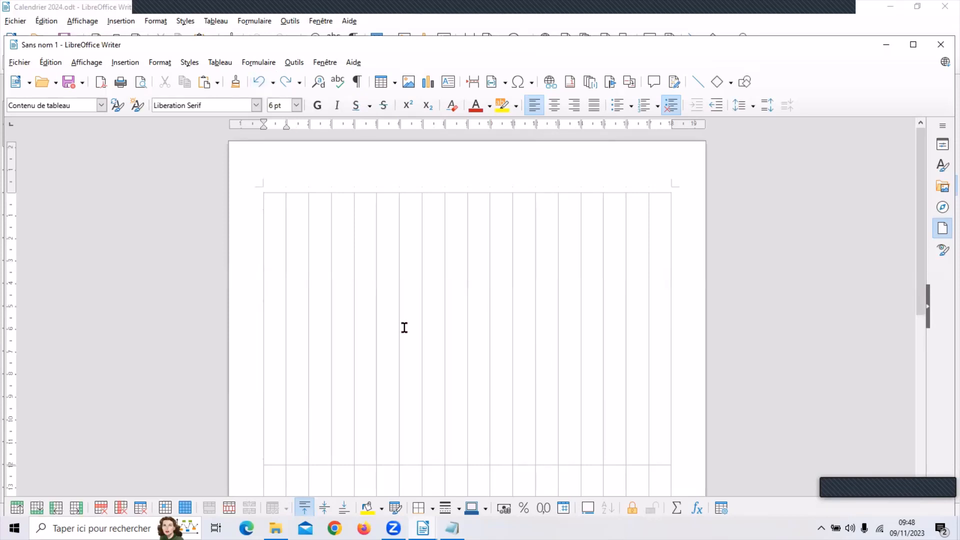
Merge all 18 cells of the table's first row into one cell
left_click_drag(279, 304, 585, 326)
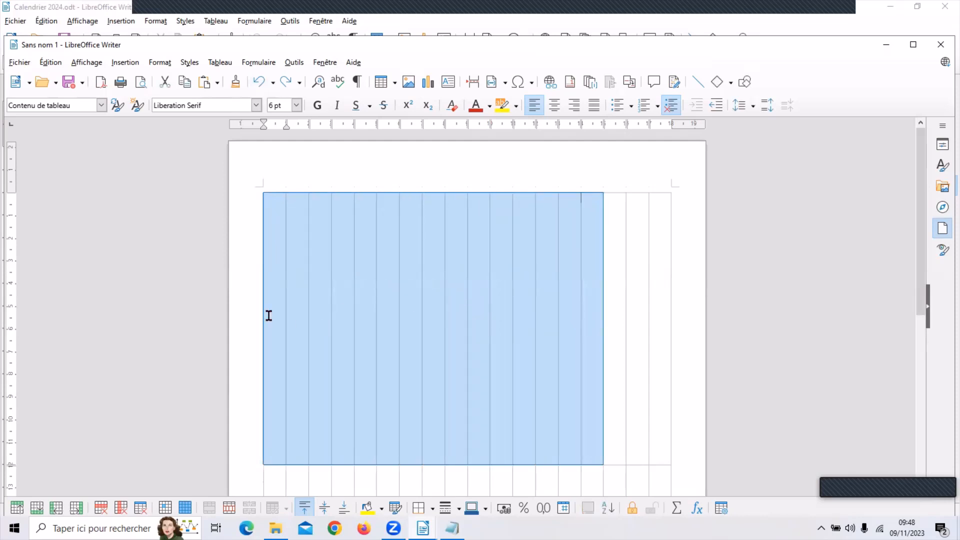
left_click(270, 314)
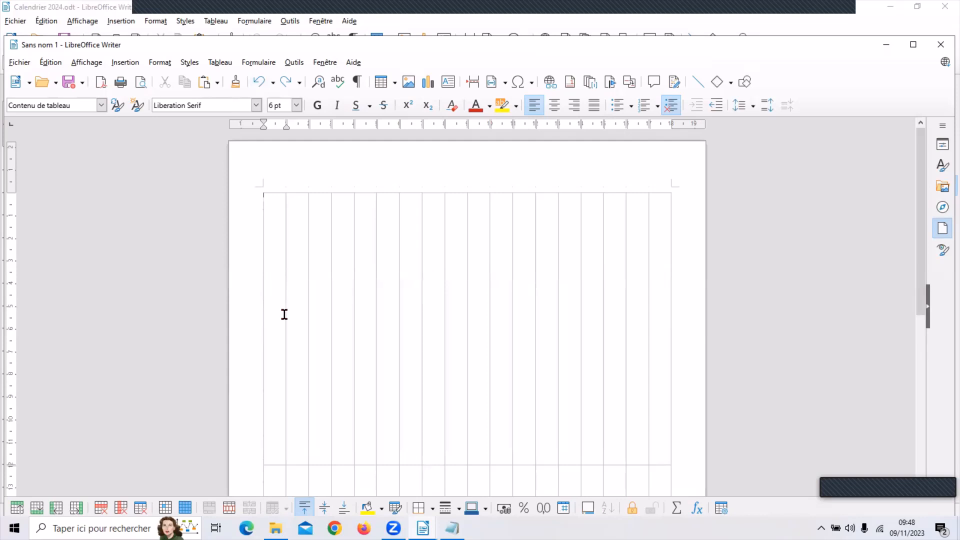
left_click_drag(283, 315, 656, 320)
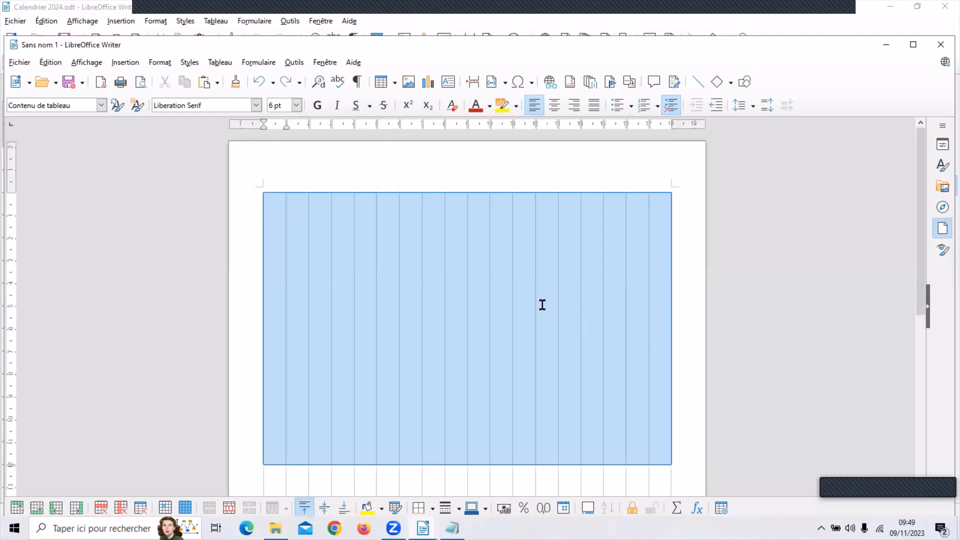
right_click(418, 275)
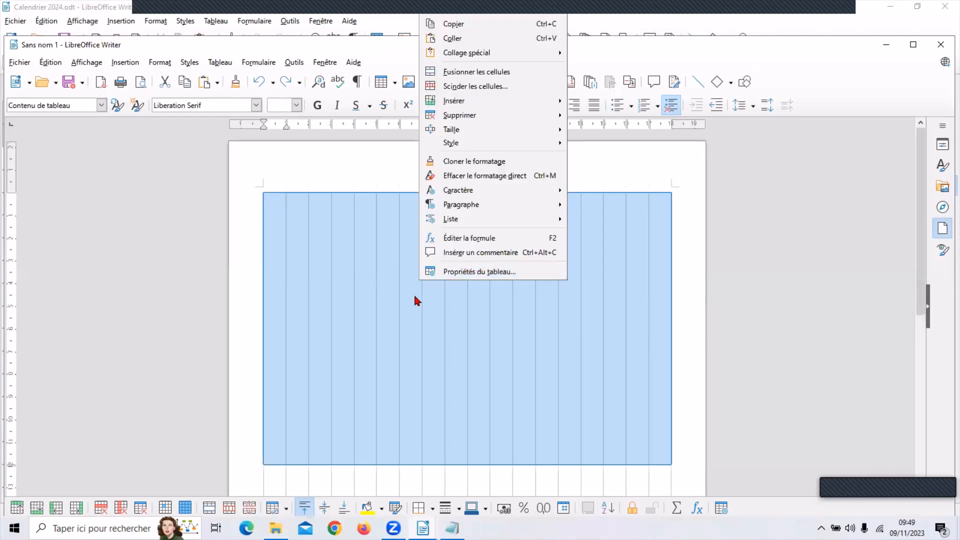
left_click(460, 75)
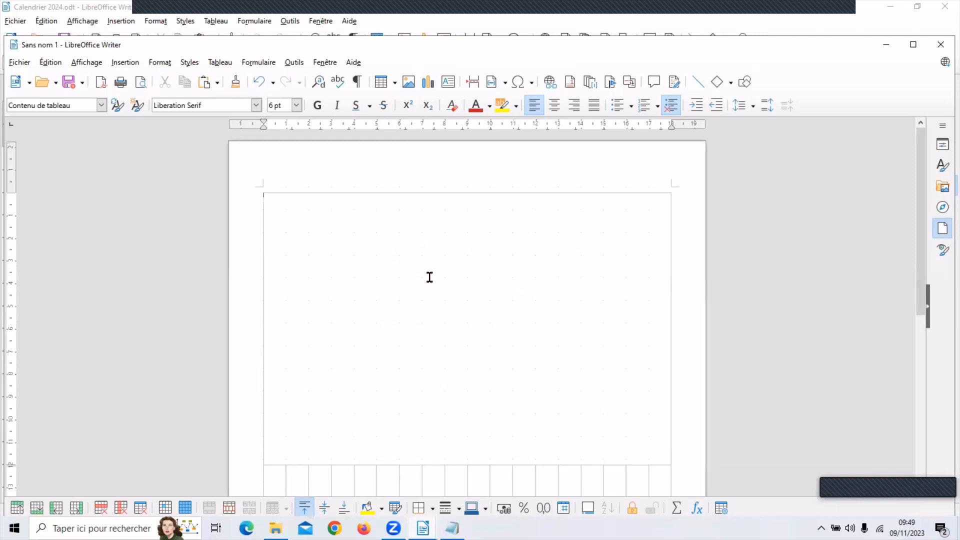
Go through the merged cell's table properties and choose an image as its background type
right_click(394, 274)
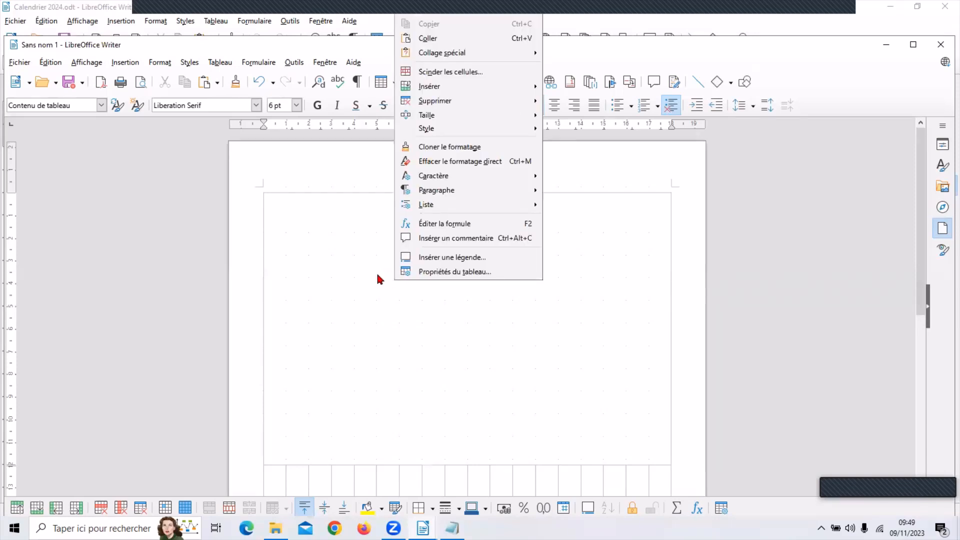
left_click(435, 274)
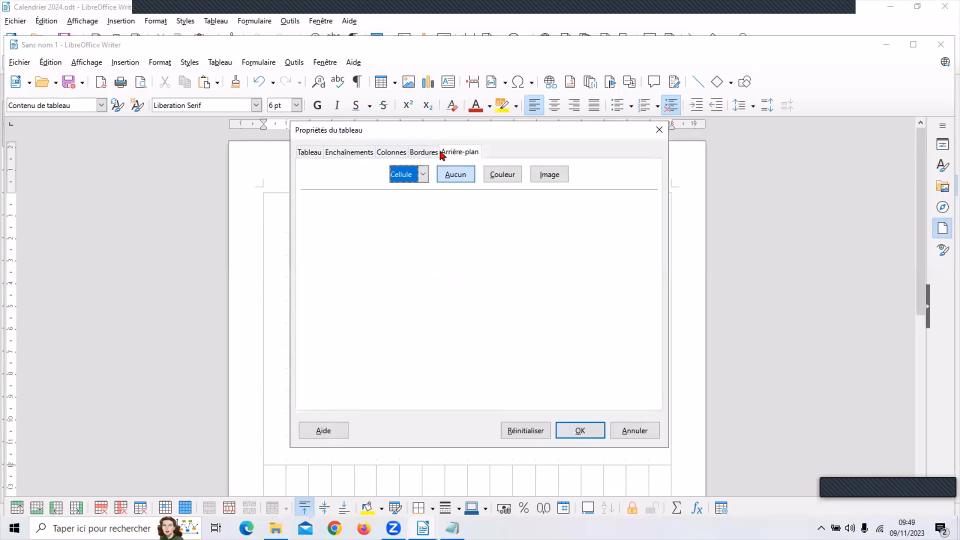
left_click(346, 153)
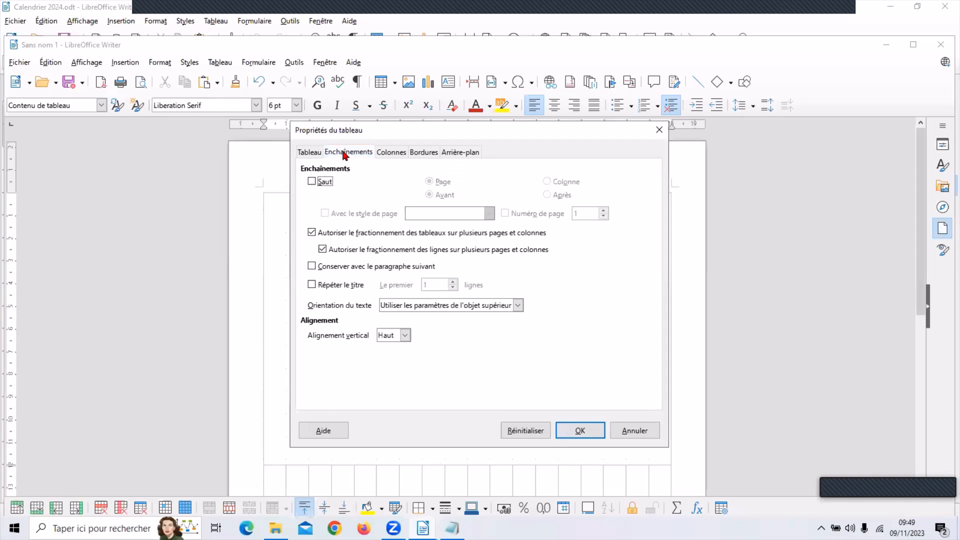
left_click(458, 153)
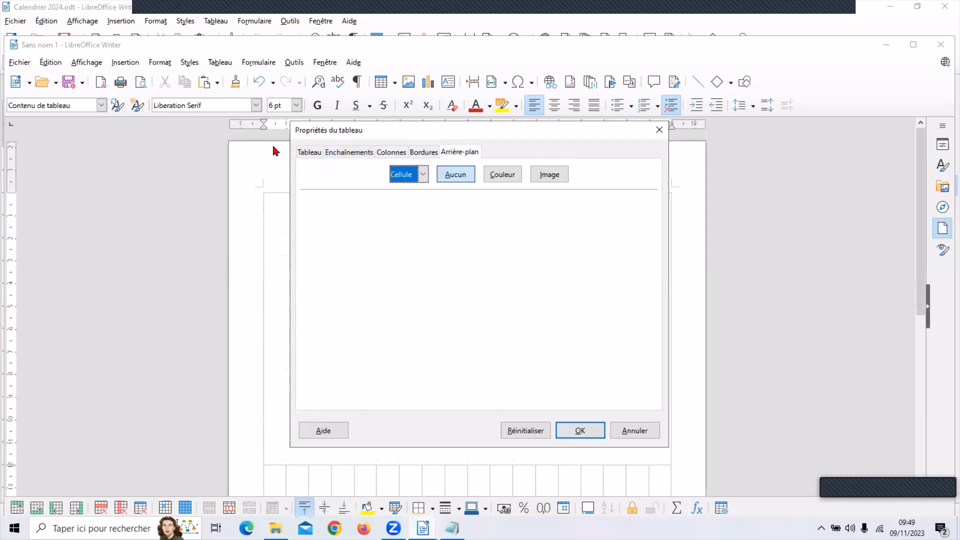
left_click(309, 154)
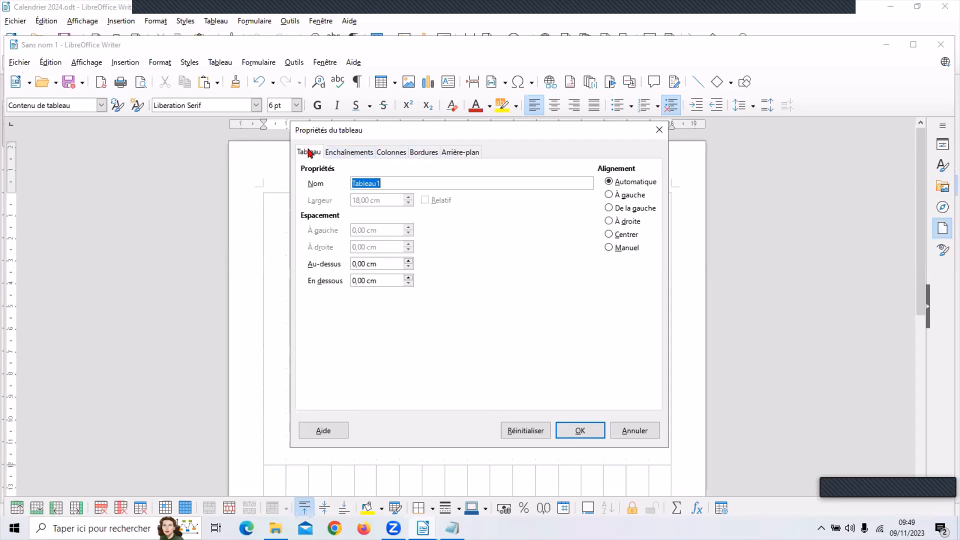
left_click(457, 154)
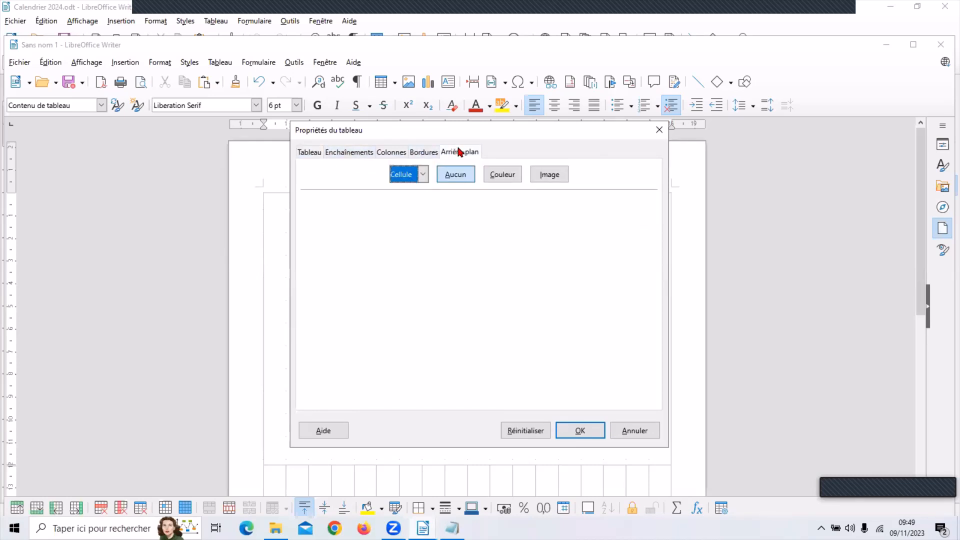
left_click(500, 177)
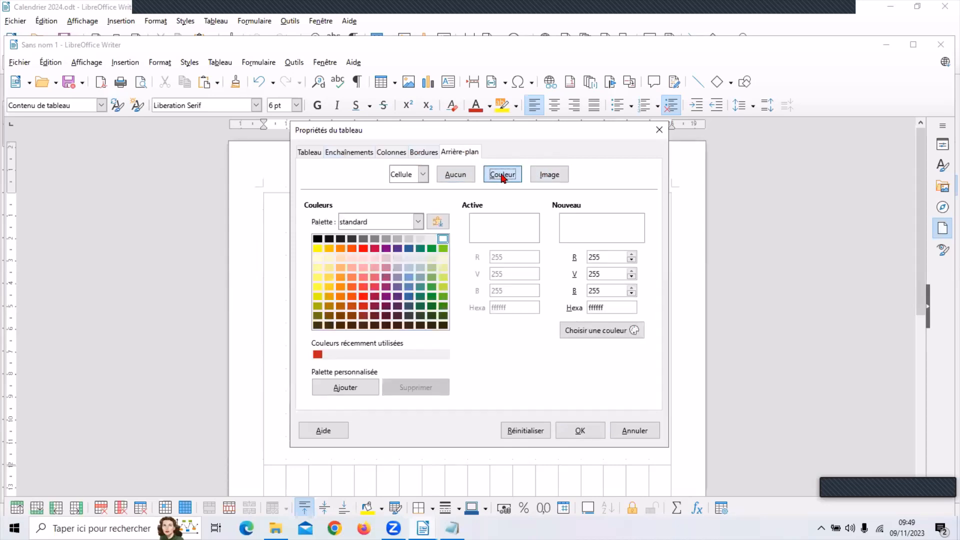
left_click(550, 177)
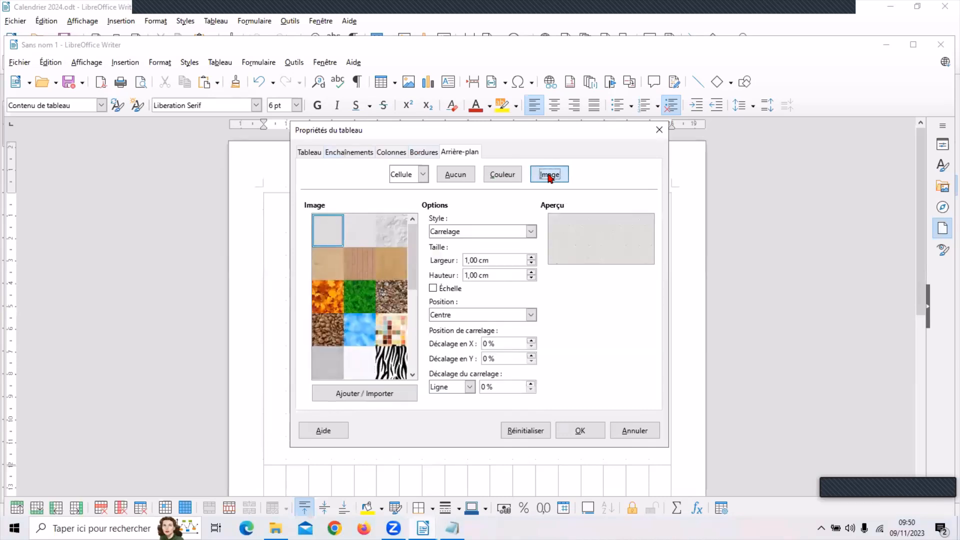
left_click_drag(413, 245, 414, 218)
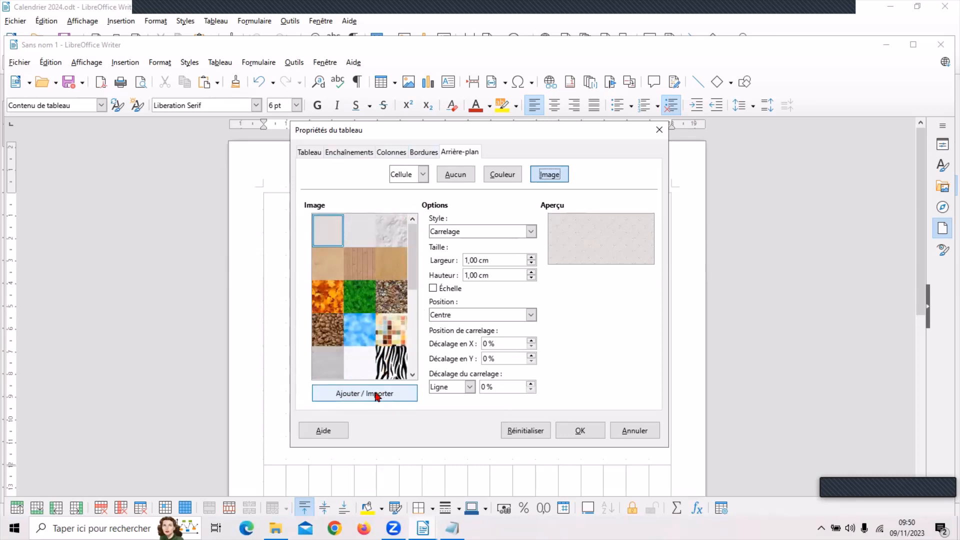
Import 01-janvier from the Scan folder as the cell's background image under a name not already in use
left_click(354, 394)
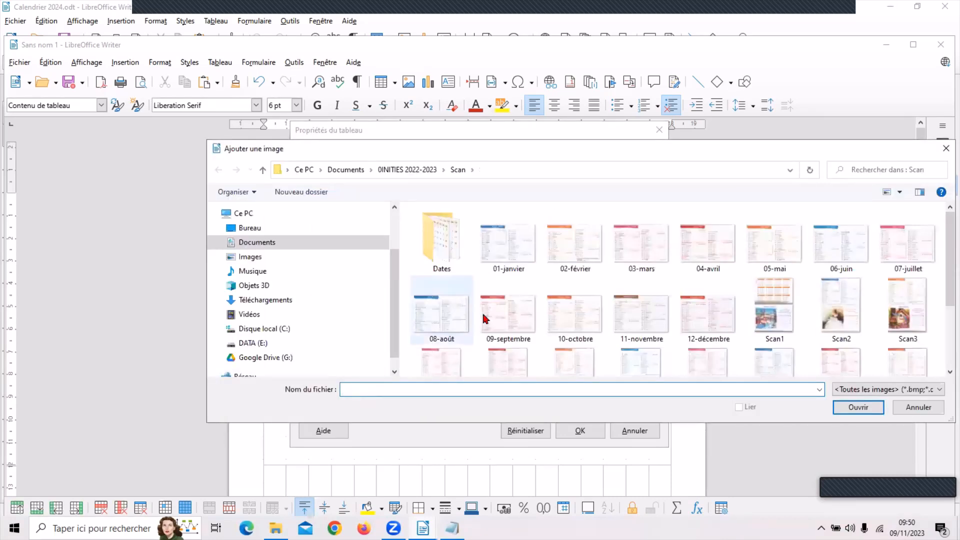
left_click(507, 248)
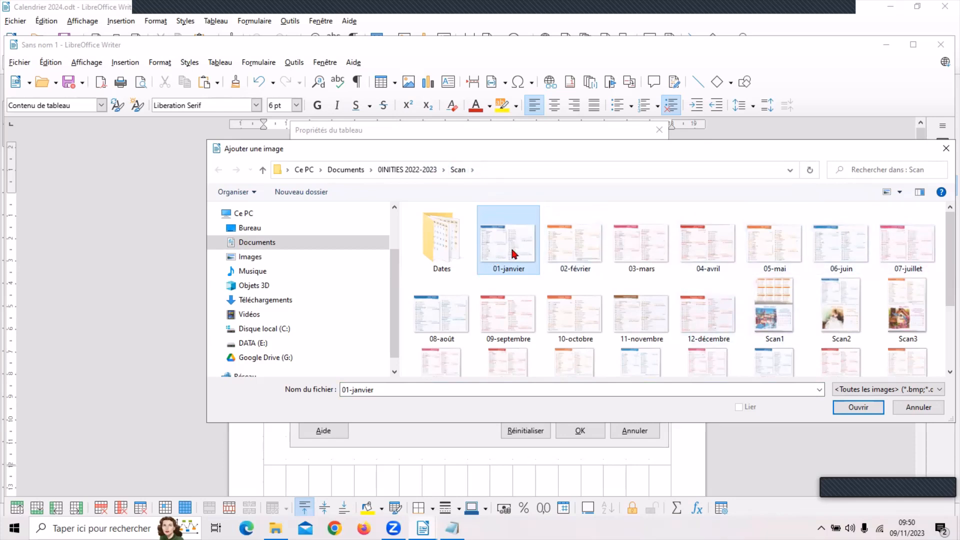
left_click(859, 408)
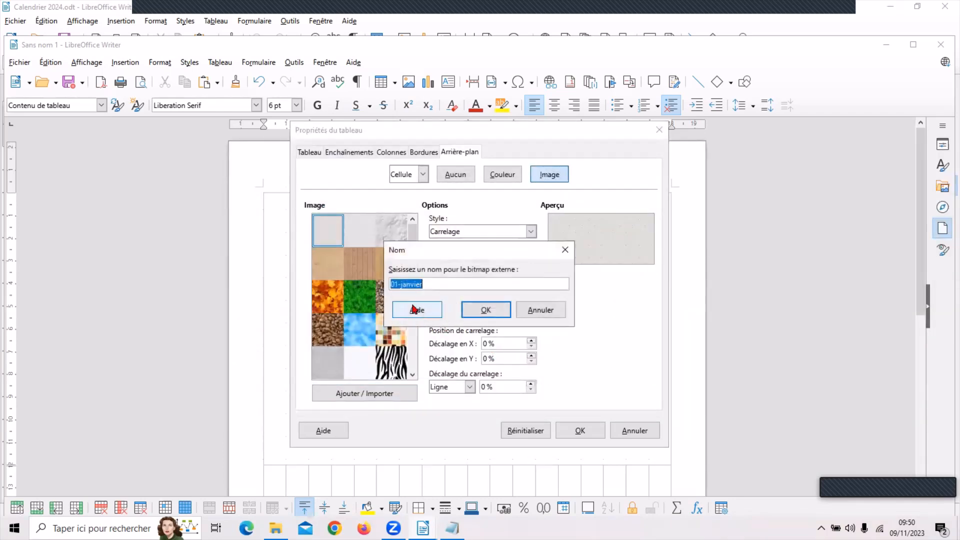
left_click(483, 314)
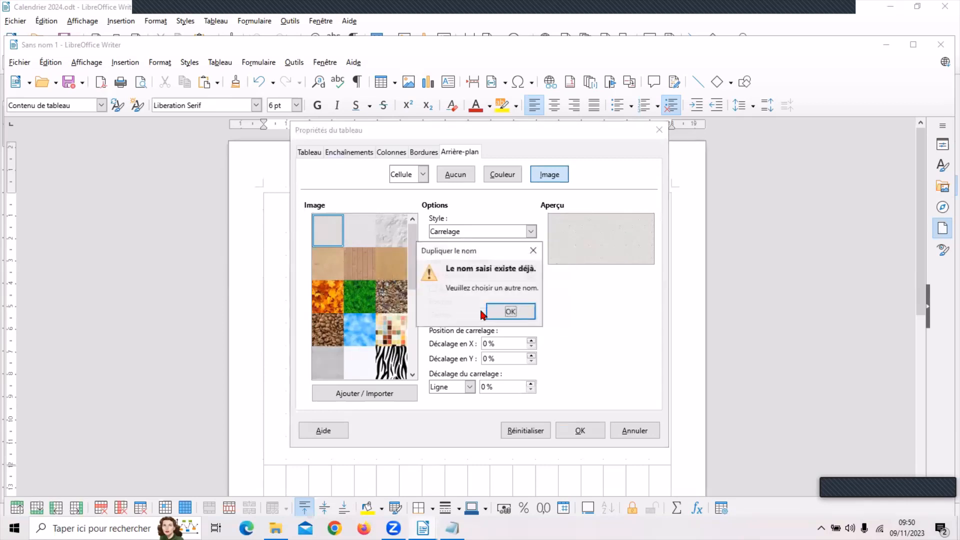
left_click(520, 317)
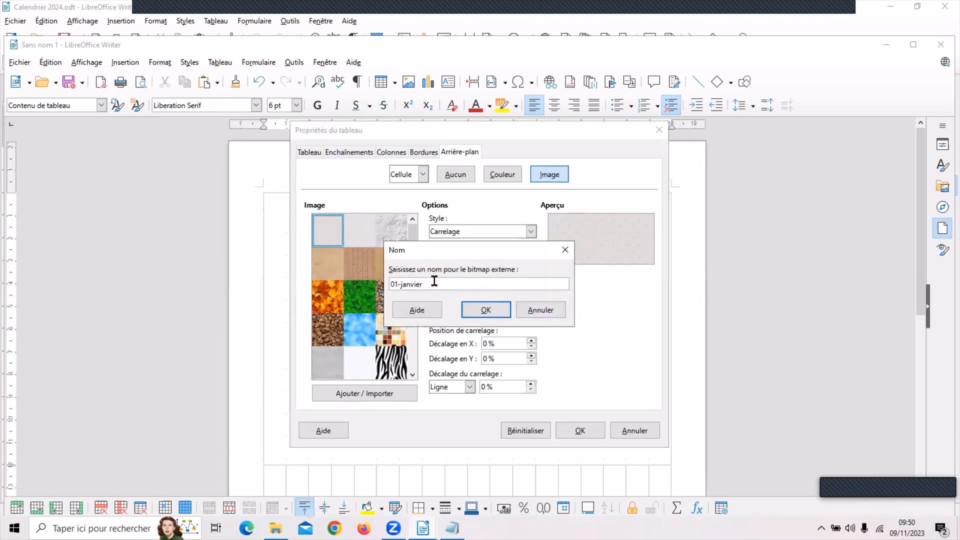
left_click(472, 308)
Try to set the imported background's style to Étiré and apply it to the merged cell
left_click(531, 231)
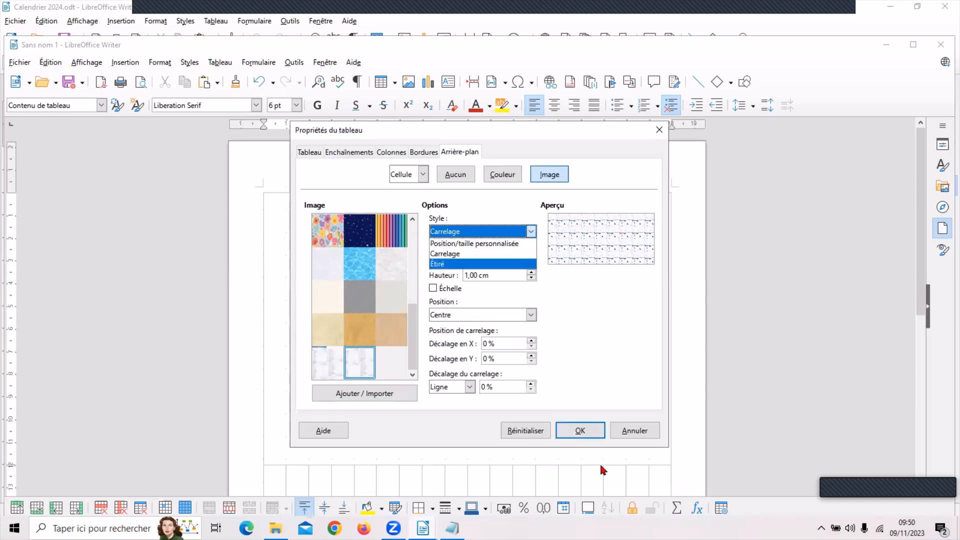
left_click(579, 432)
left_click(580, 433)
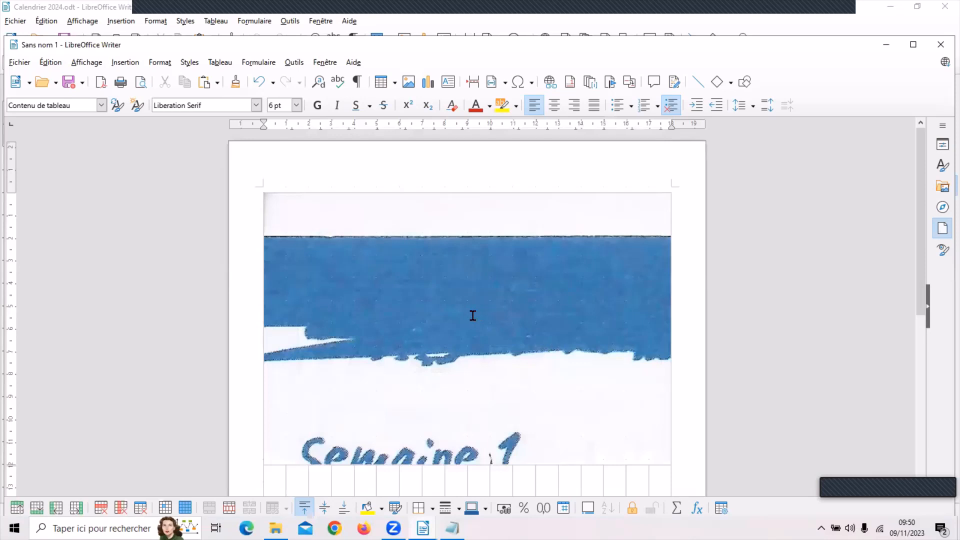
Set the merged top cell's background image style to Étiré in the table properties and apply it
right_click(452, 306)
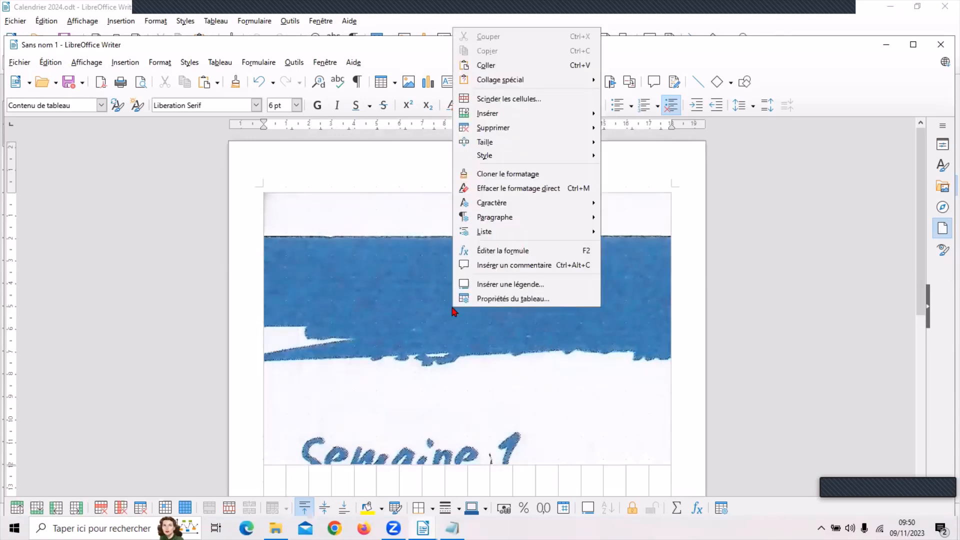
left_click(479, 298)
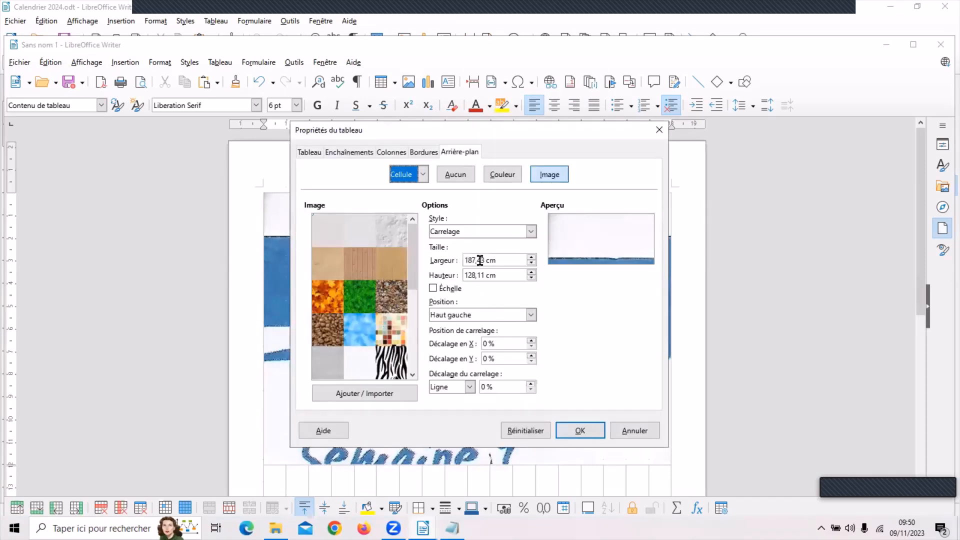
left_click(531, 232)
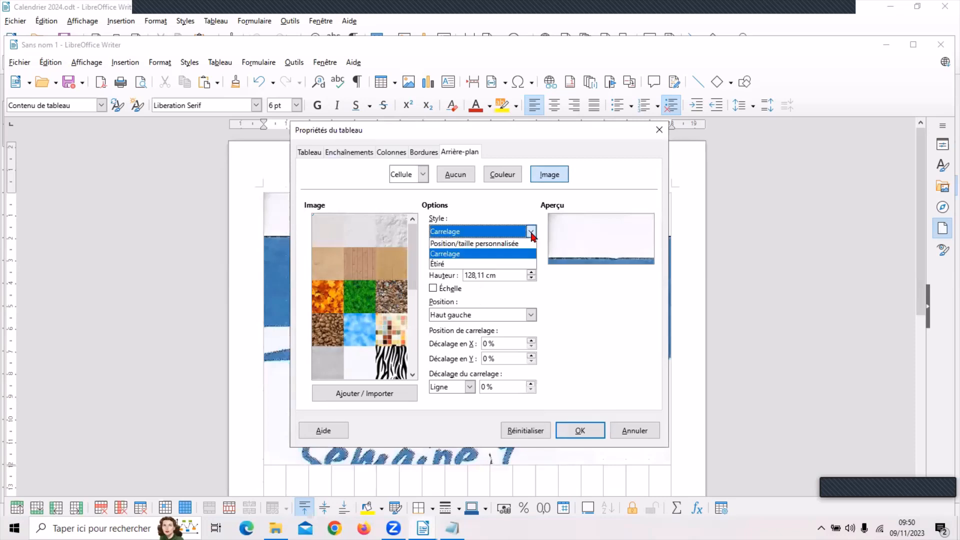
left_click(433, 263)
left_click(591, 433)
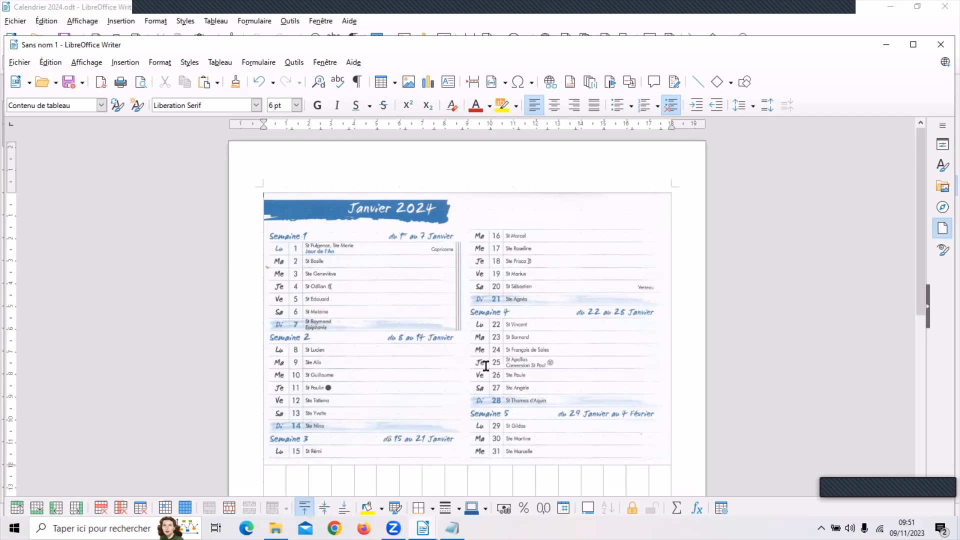
Check the instructions file and set the font size to 16 pt in the first 10 columns of the table's last 8 rows
left_click(684, 320)
scroll(684, 320, "down", 1)
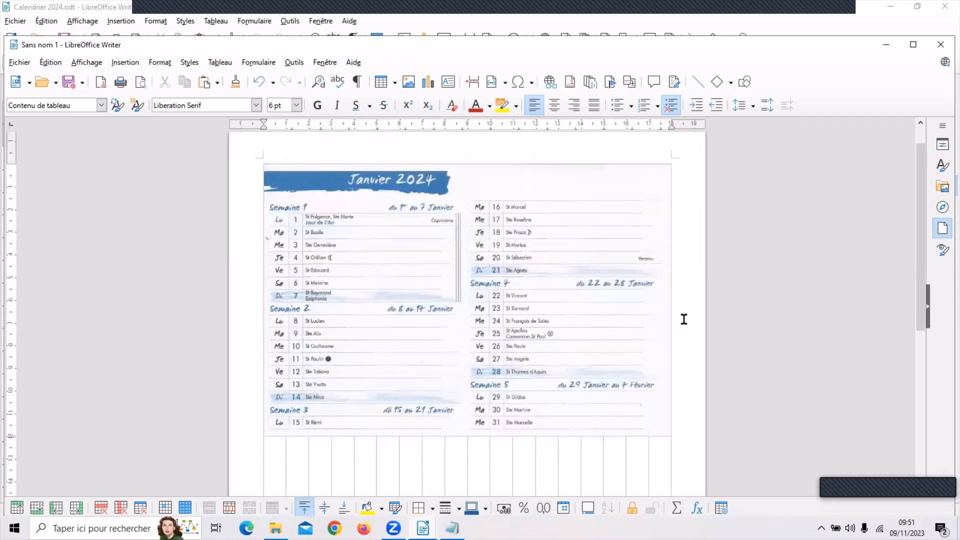
scroll(686, 317, "down", 4)
scroll(687, 314, "down", 5)
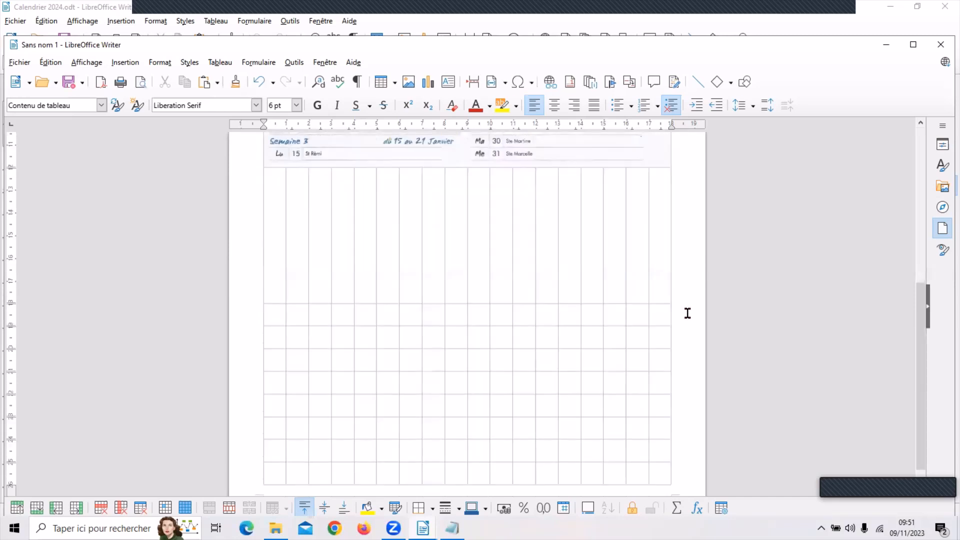
scroll(499, 421, "down", 1)
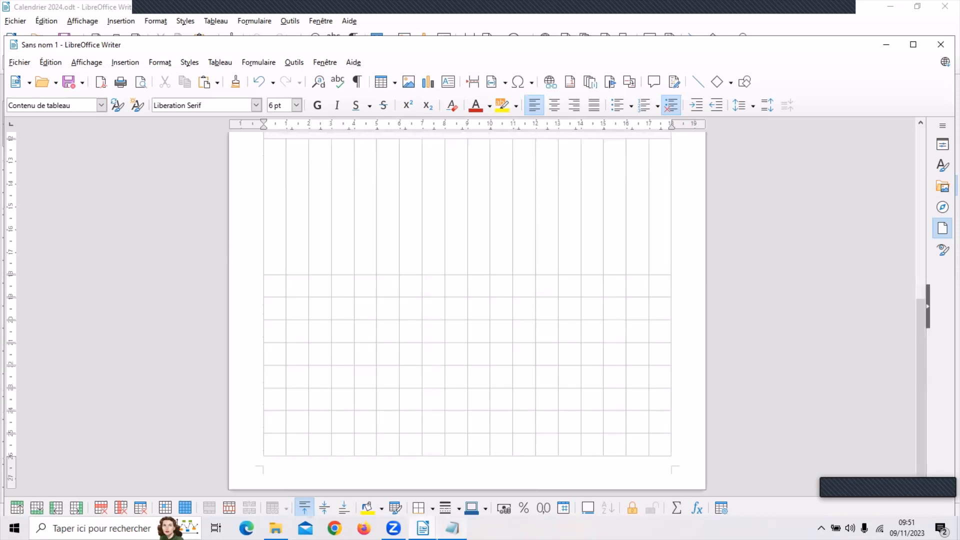
key("alt+Tab")
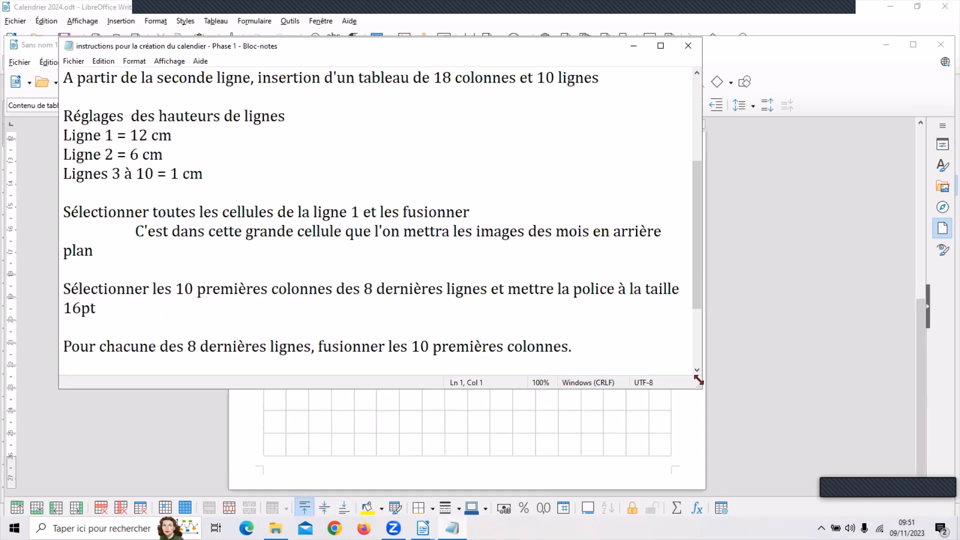
left_click(735, 376)
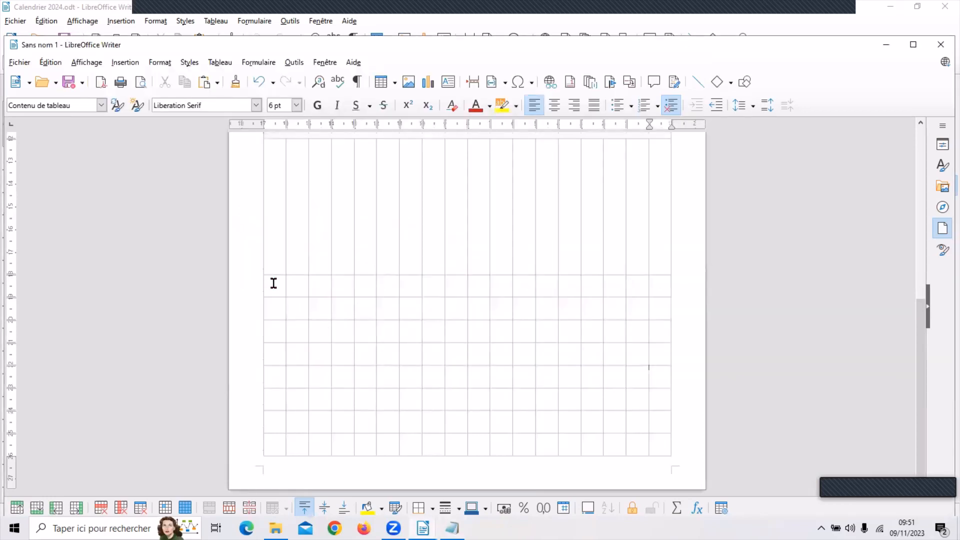
left_click_drag(273, 283, 482, 289)
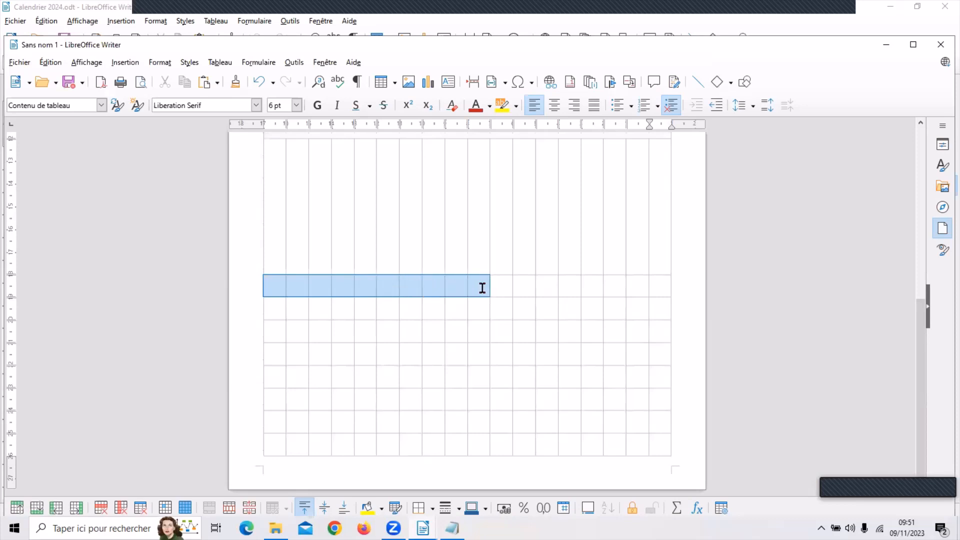
left_click_drag(483, 289, 472, 455)
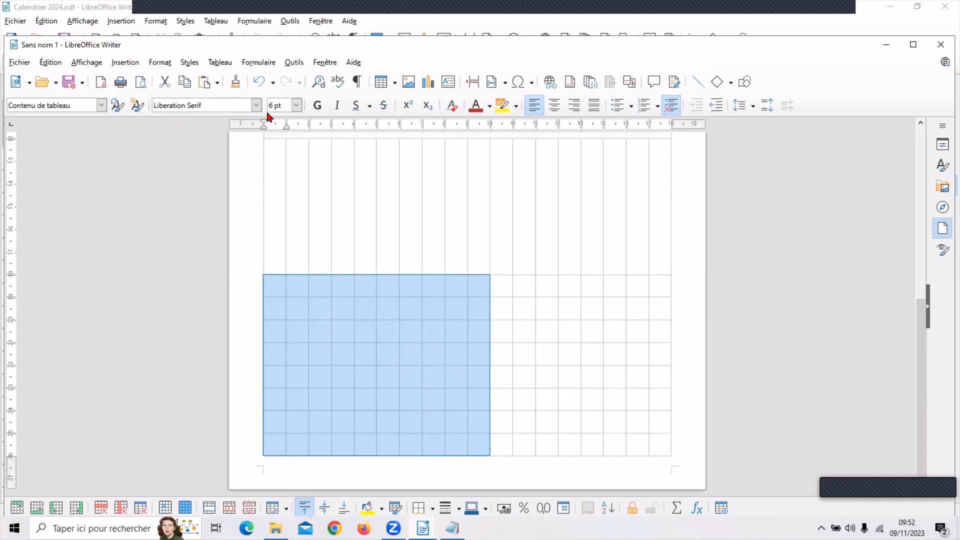
left_click(296, 105)
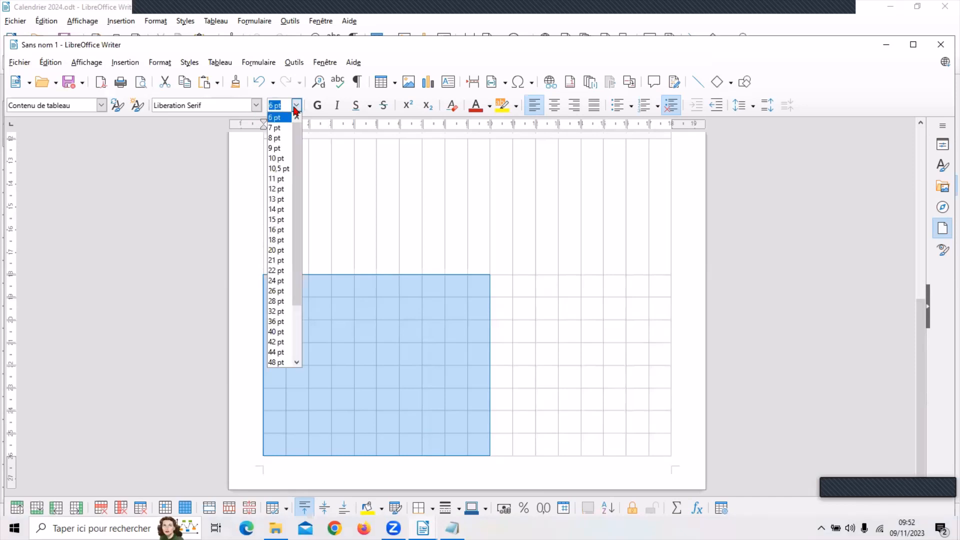
left_click(275, 231)
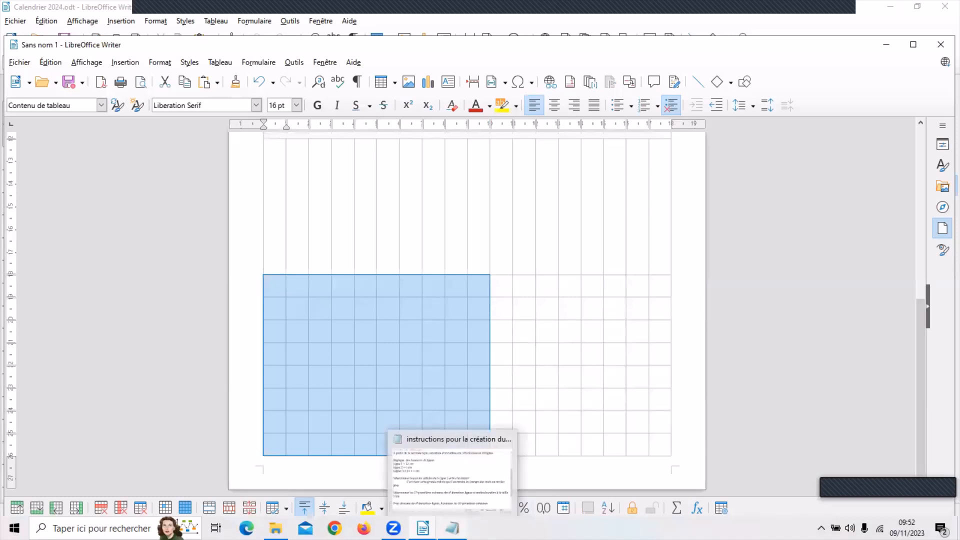
Reread the instructions and merge the first 10 cells of table row 3, and likewise of row 4, into one cell per row
left_click(451, 528)
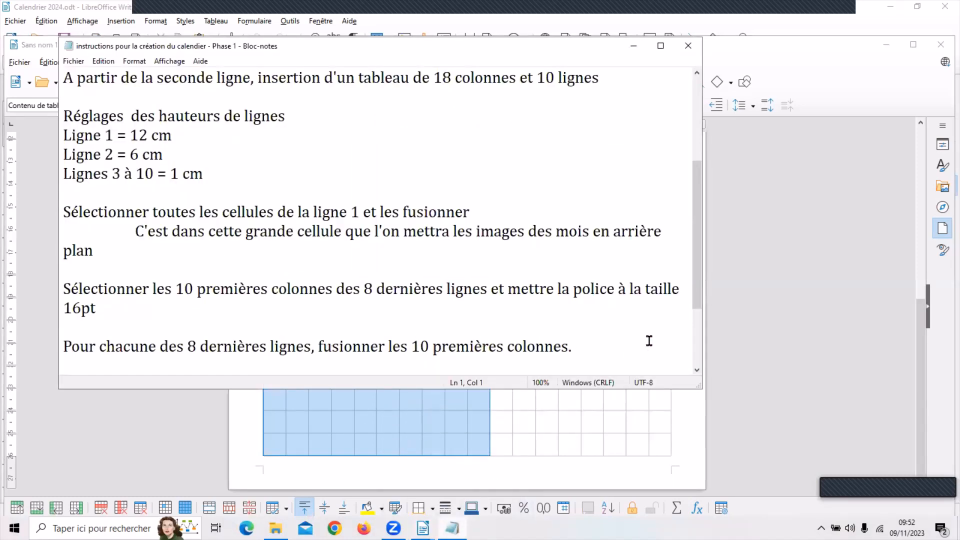
left_click_drag(698, 276, 700, 300)
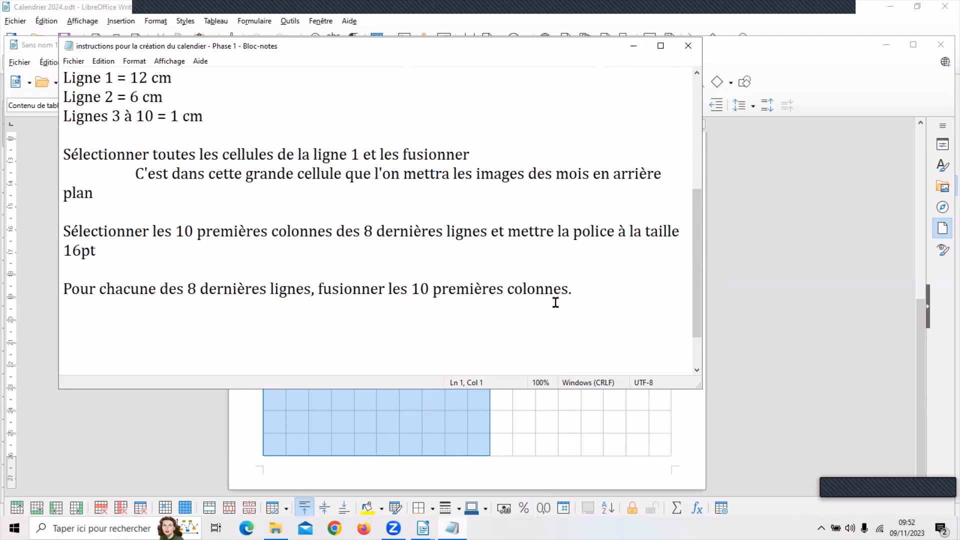
left_click(289, 418)
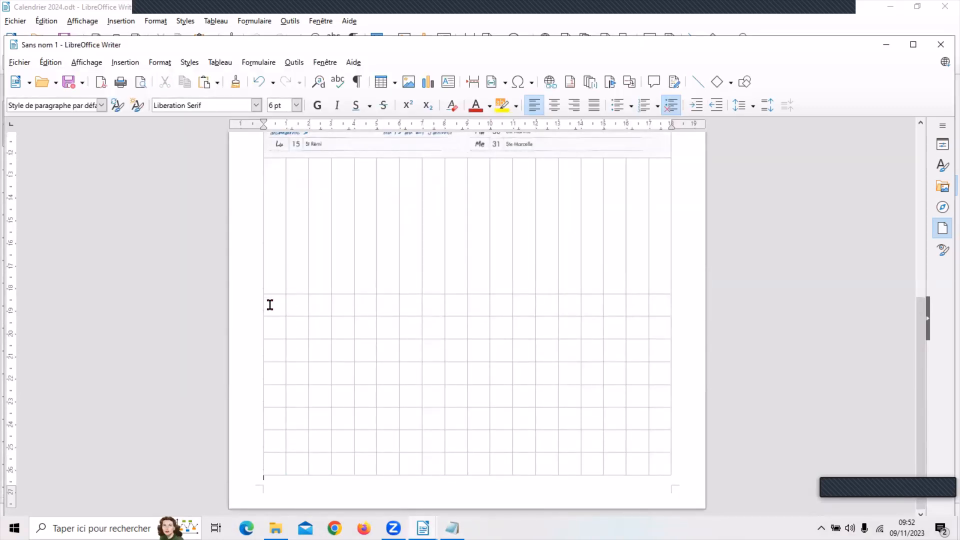
left_click_drag(270, 304, 476, 304)
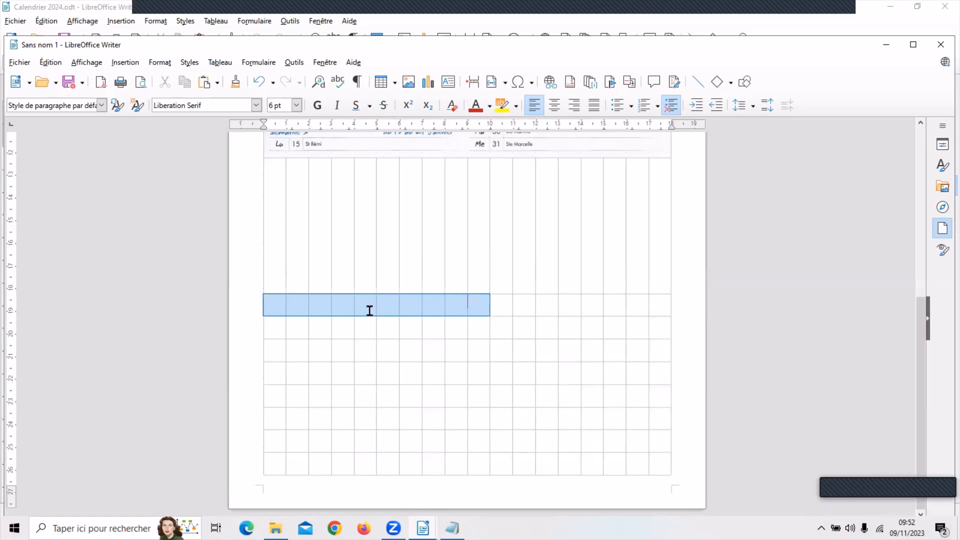
right_click(317, 305)
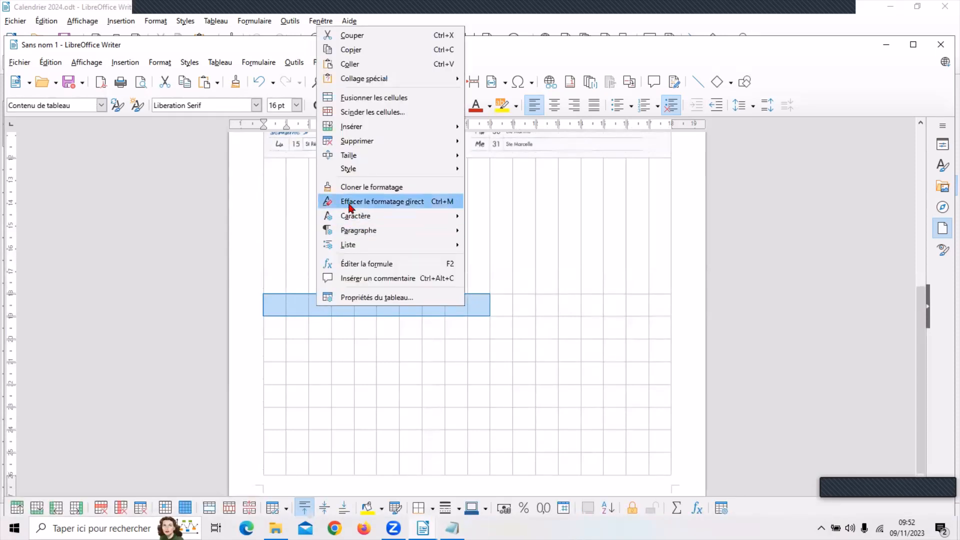
left_click(345, 98)
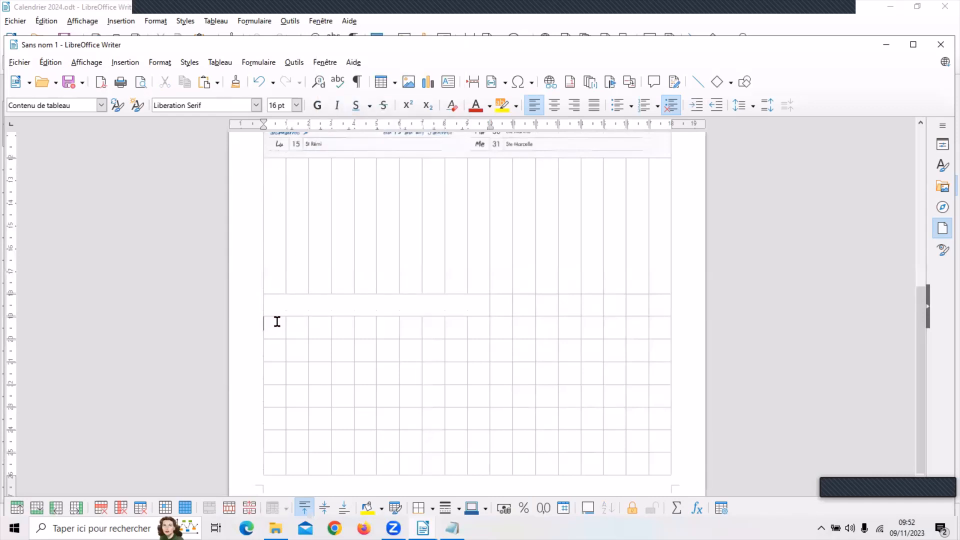
left_click_drag(277, 321, 476, 323)
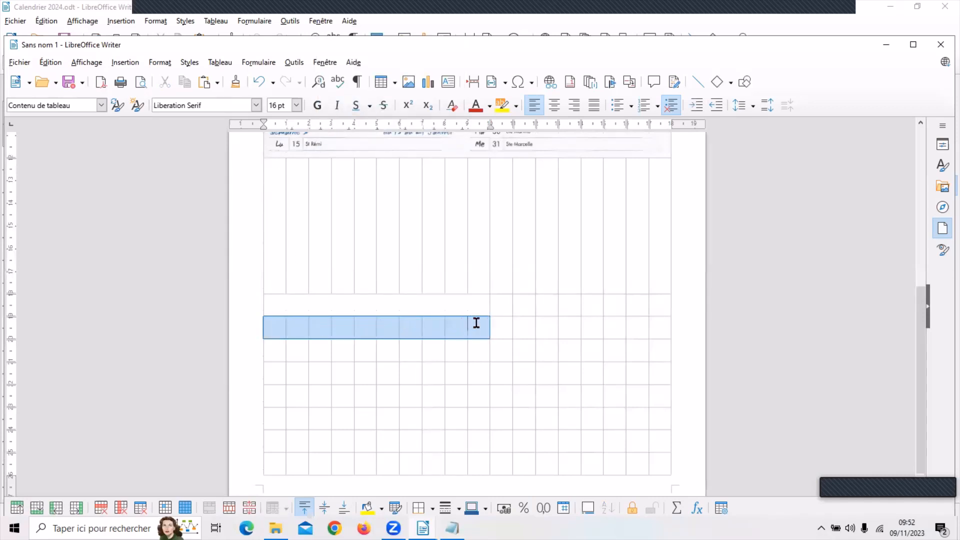
right_click(431, 330)
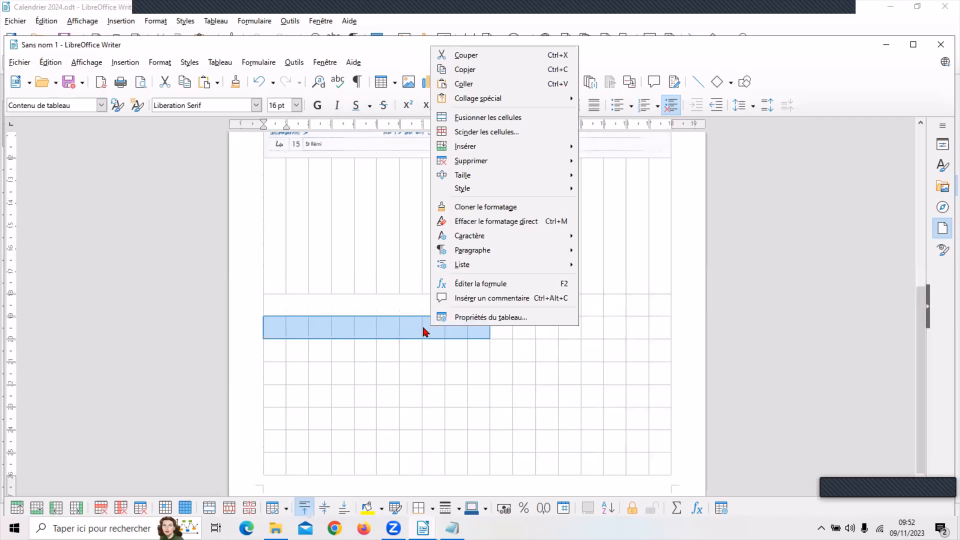
left_click(463, 118)
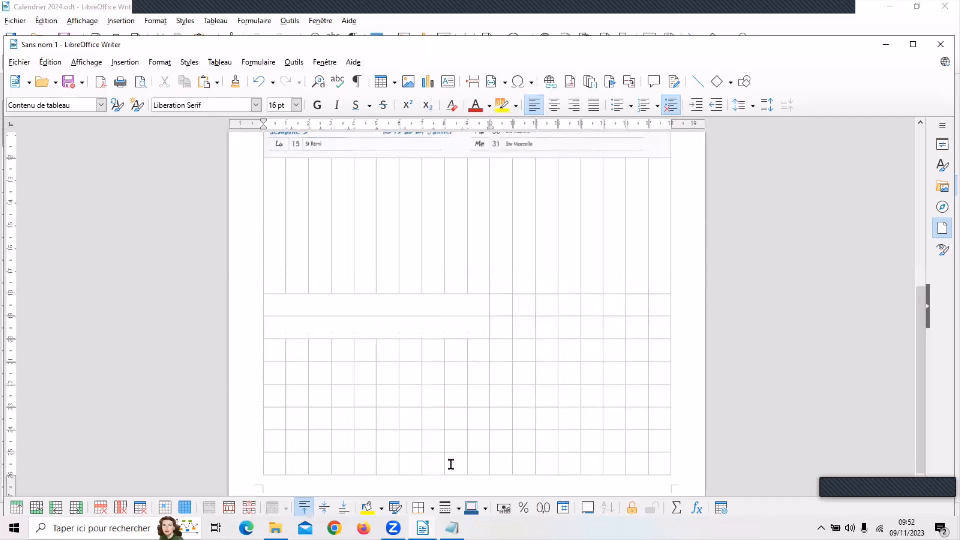
left_click(19, 63)
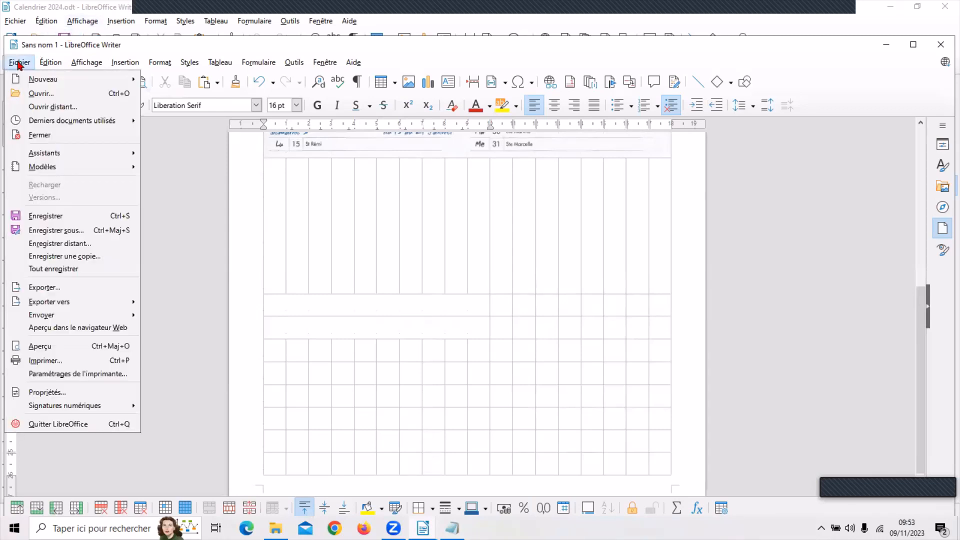
mouse_move(37, 83)
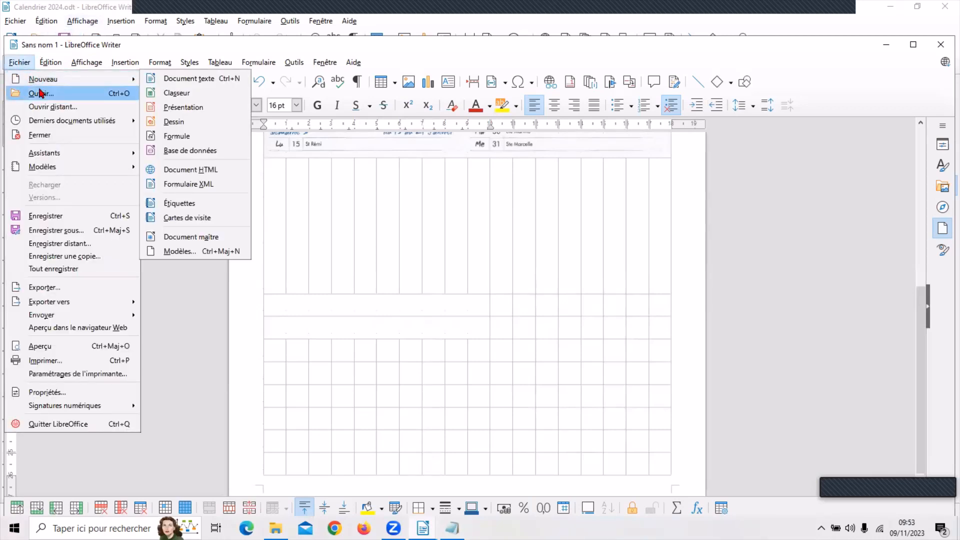
mouse_move(130, 124)
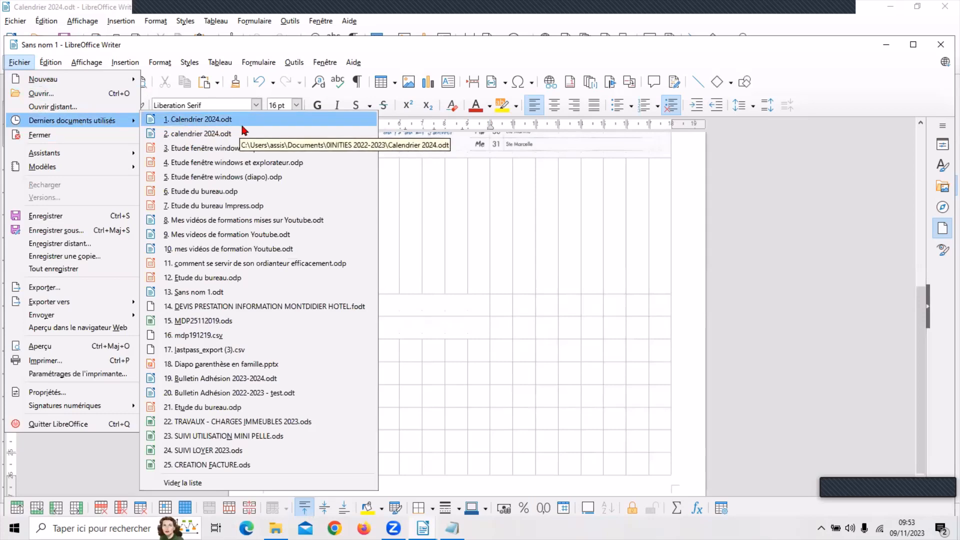
left_click(193, 124)
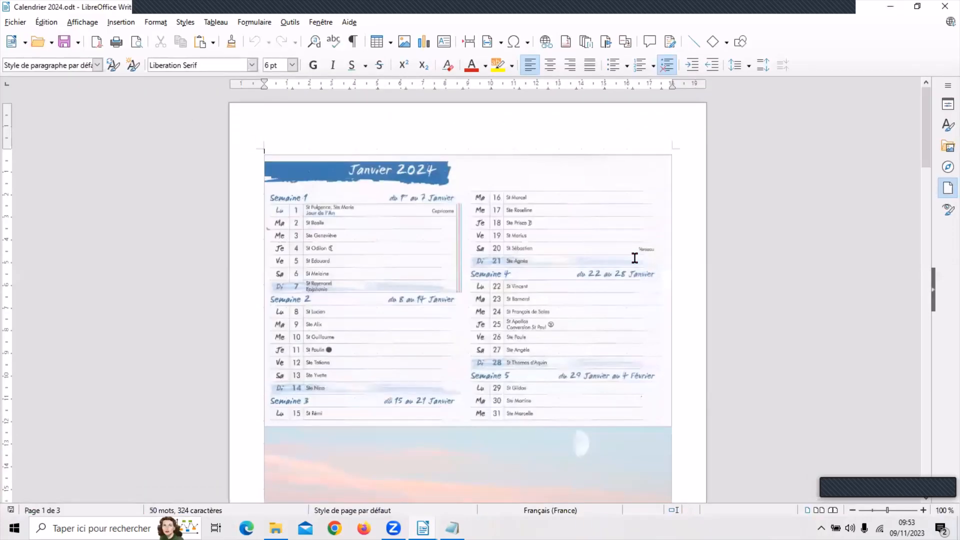
scroll(516, 285, "down", 8)
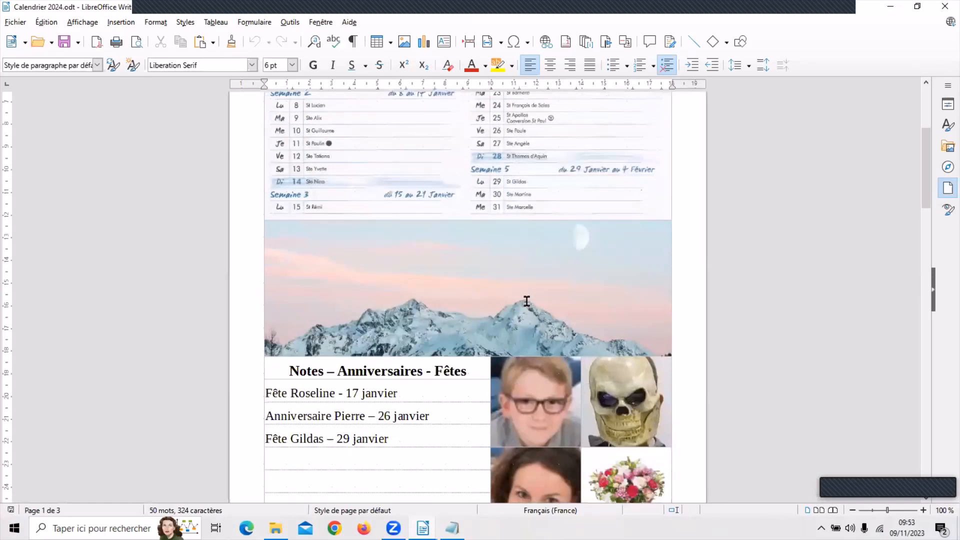
scroll(523, 301, "down", 3)
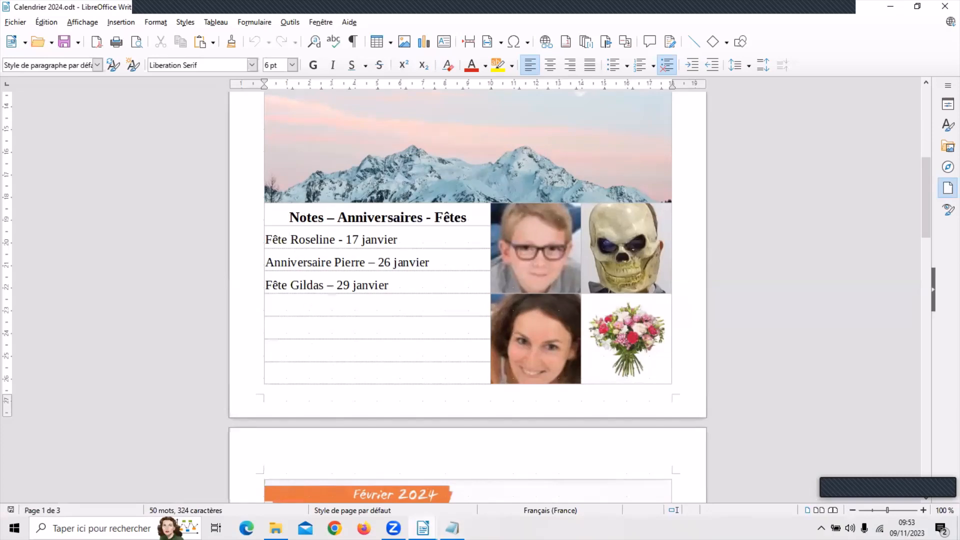
left_click(423, 528)
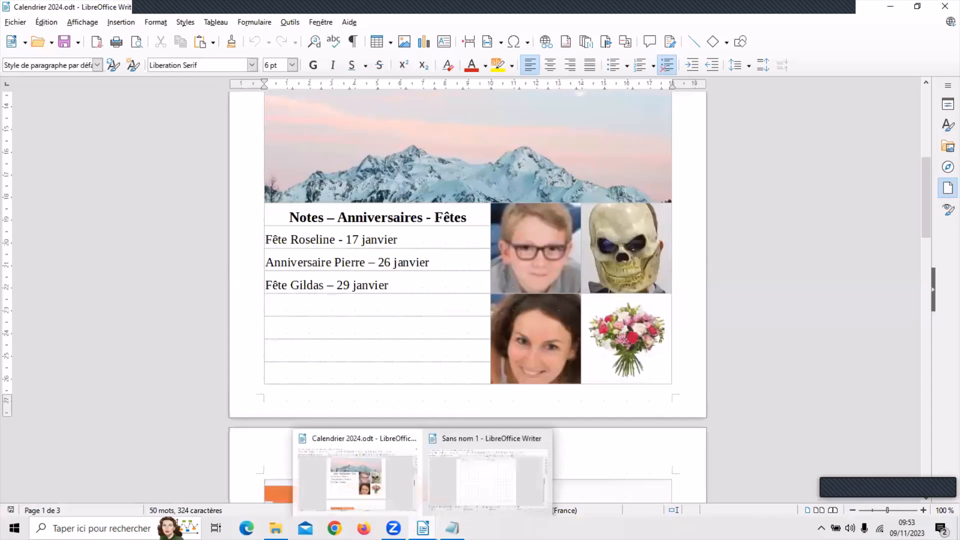
left_click(470, 437)
Merge the first 10 cells of table row 5, and likewise of row 6, into one cell per row
left_click_drag(279, 348, 476, 350)
right_click(434, 356)
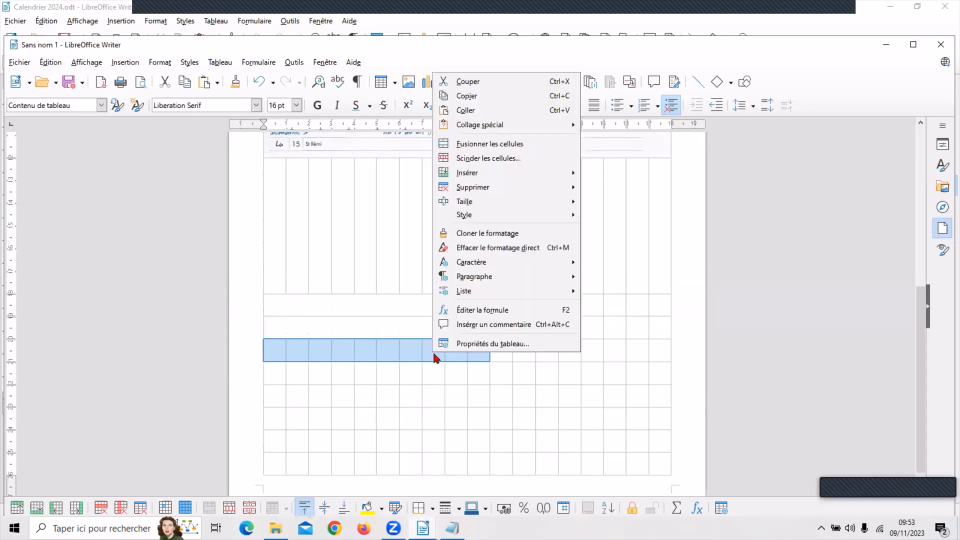
mouse_move(468, 175)
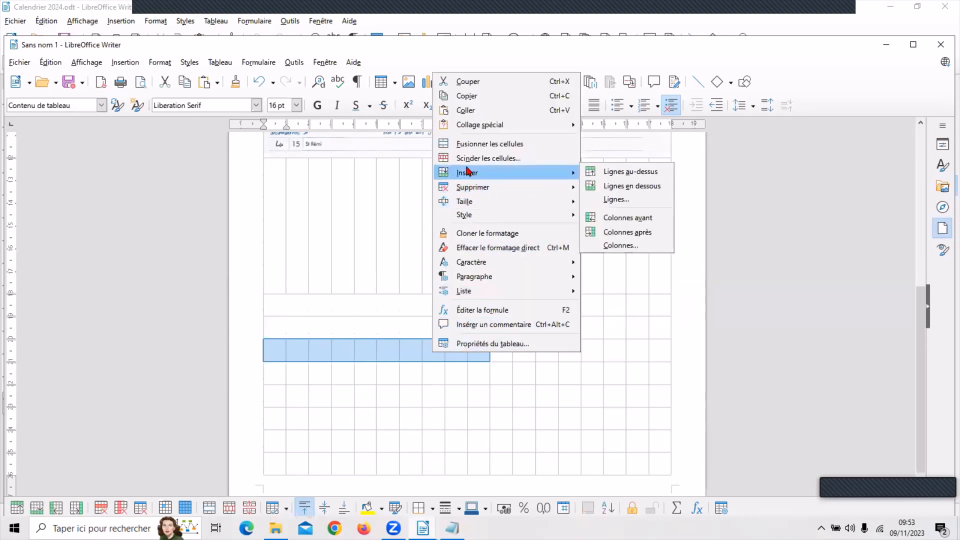
left_click(469, 144)
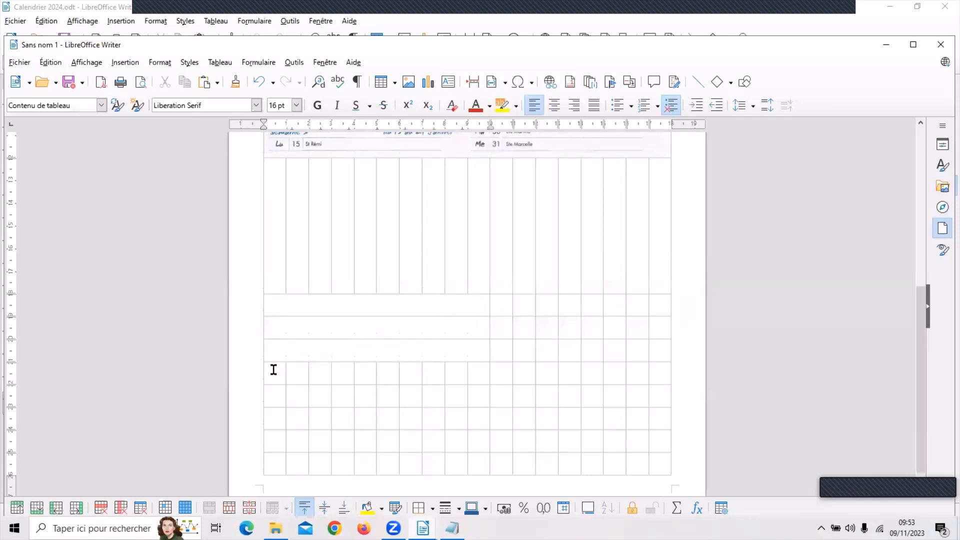
left_click_drag(274, 370, 478, 378)
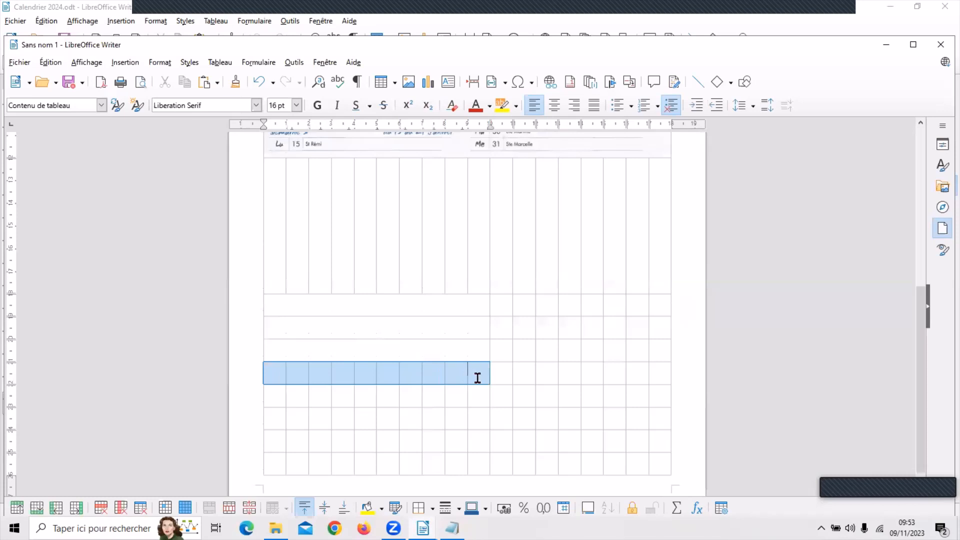
right_click(379, 372)
left_click(419, 165)
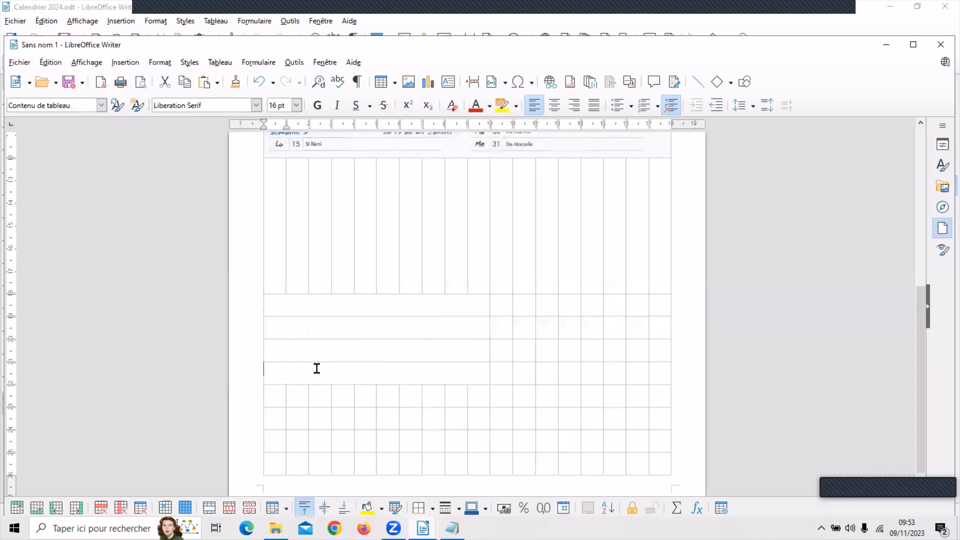
Merge the first 10 cells of table row 7, and likewise of row 8, into one cell per row
left_click_drag(277, 397, 475, 400)
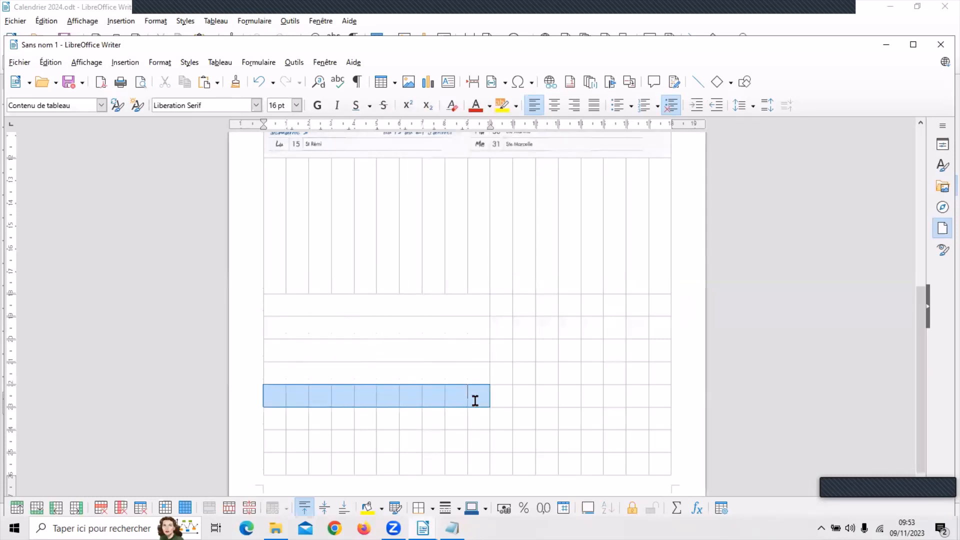
right_click(365, 398)
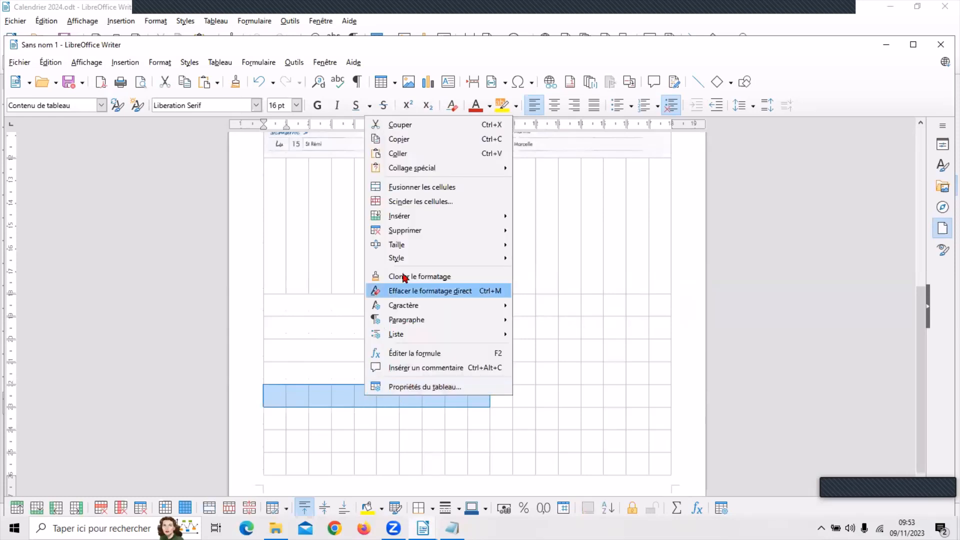
left_click(413, 188)
left_click_drag(279, 414, 480, 414)
right_click(388, 418)
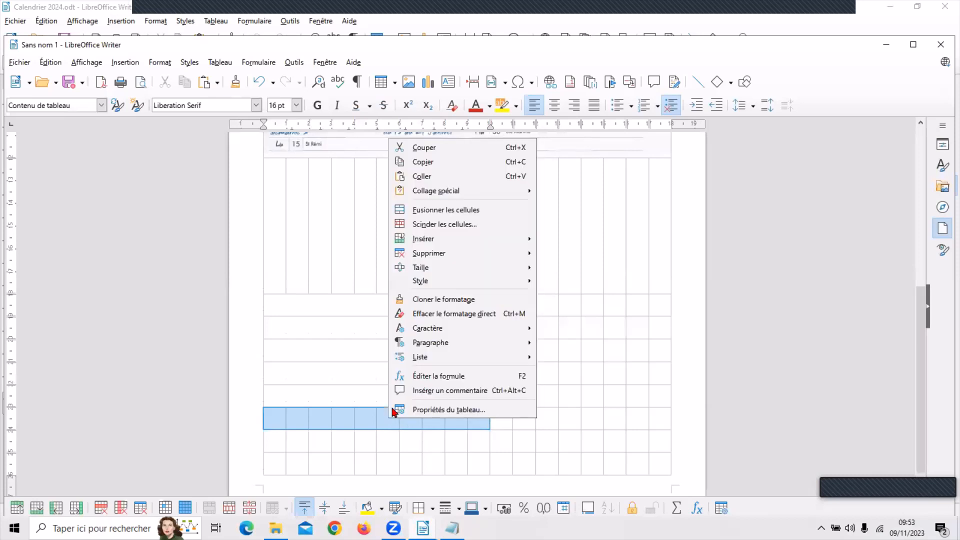
left_click(419, 214)
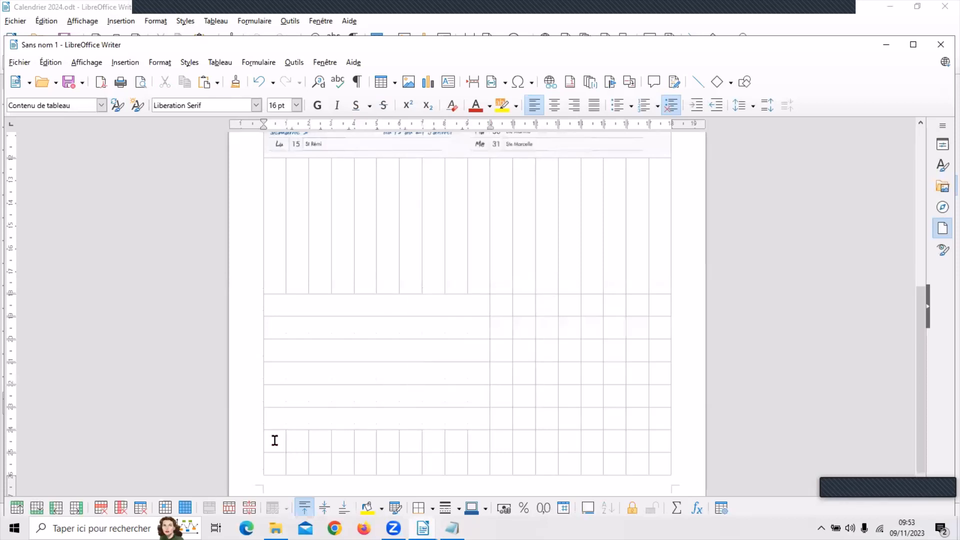
Merge the first 10 cells of table row 9, and likewise of row 10, into one cell per row
left_click_drag(274, 439, 479, 444)
right_click(412, 441)
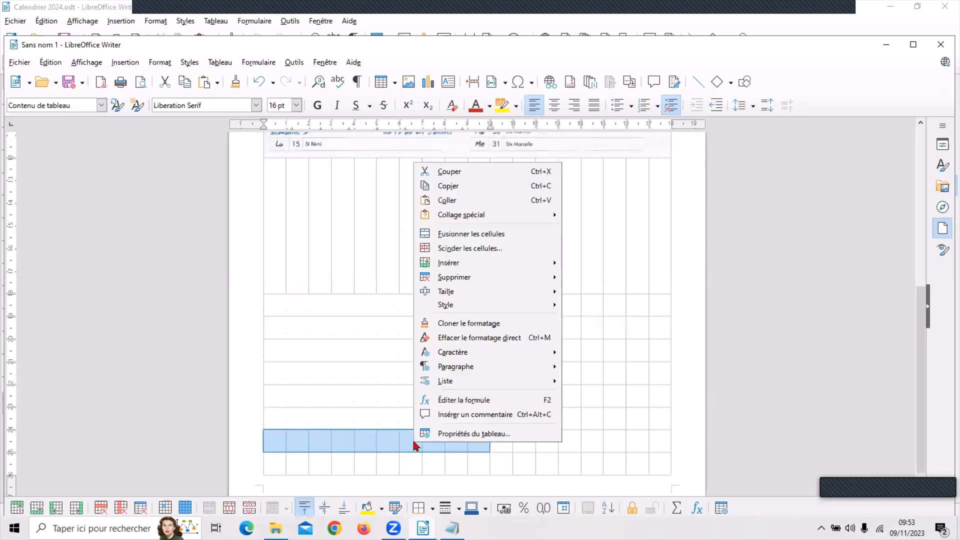
left_click(448, 239)
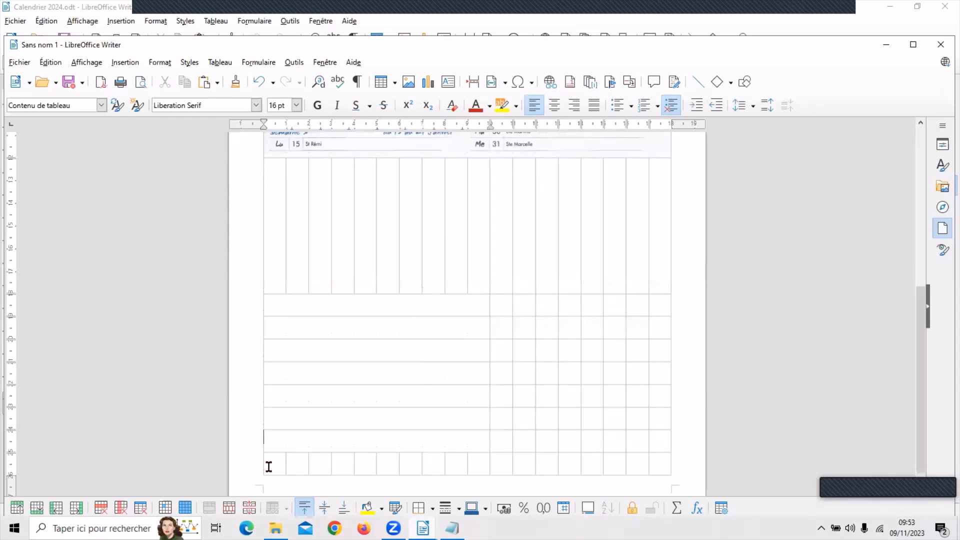
left_click_drag(268, 465, 473, 462)
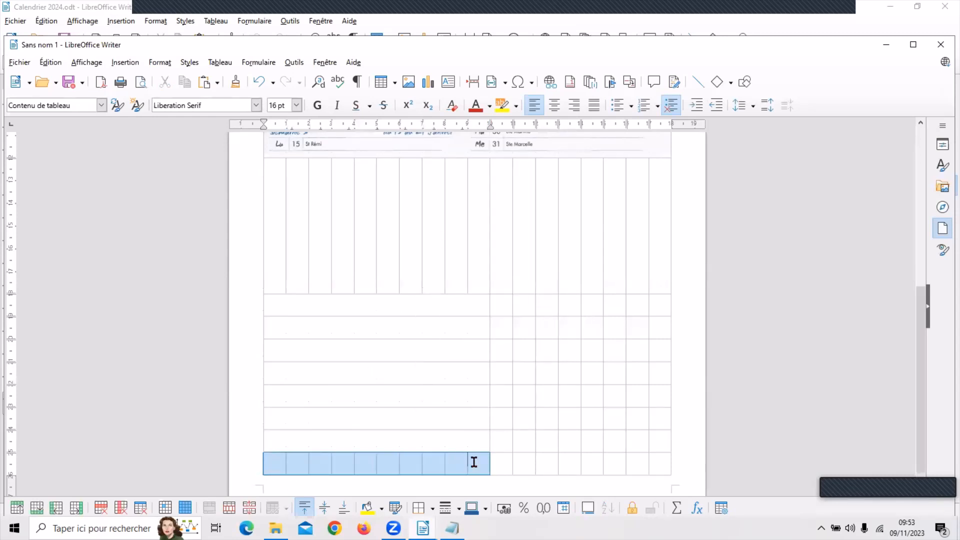
right_click(390, 463)
left_click(418, 255)
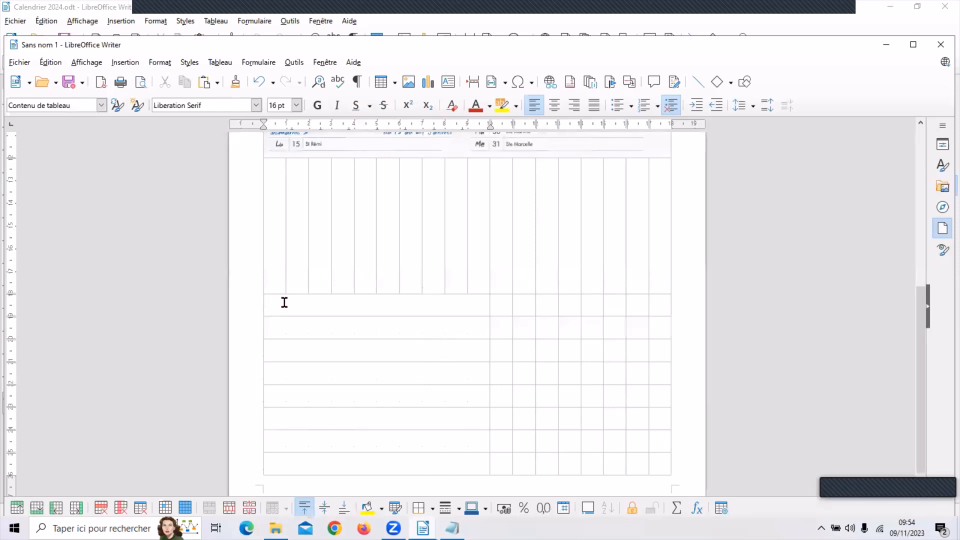
Enter the heading "Notes - Fêtes - Anniversaires" in the first merged note cell, centred horizontally and aligned to the cell's bottom
left_click(555, 106)
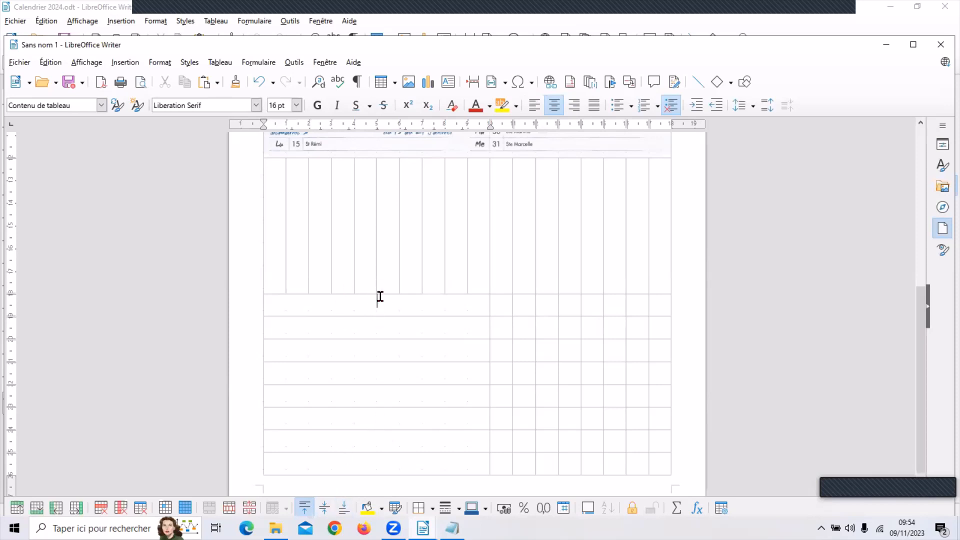
left_click(344, 508)
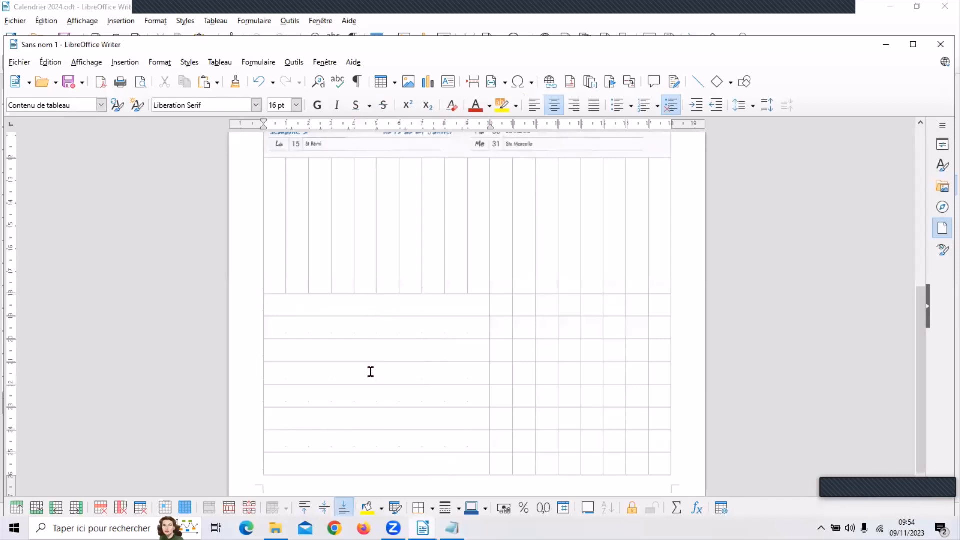
type("Notes- Fêtes")
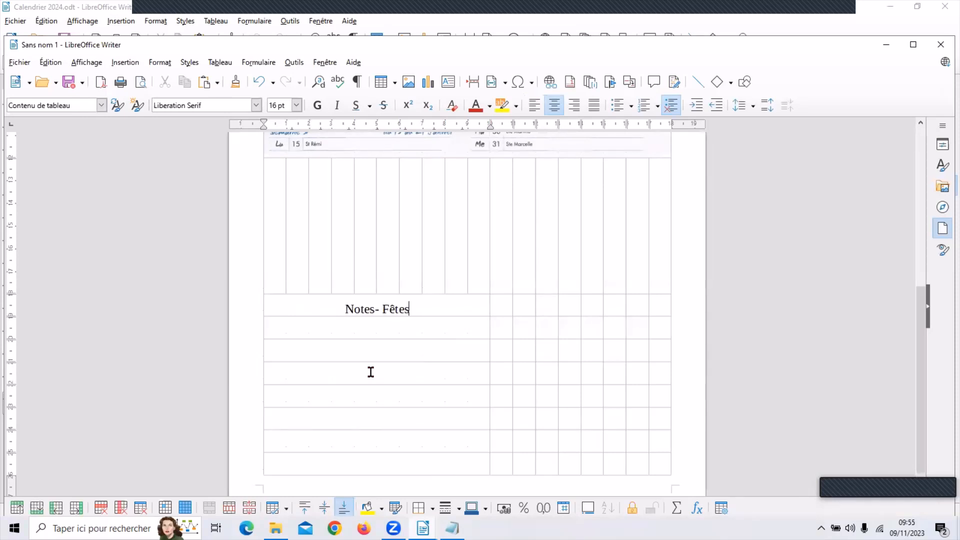
type(" - Anni")
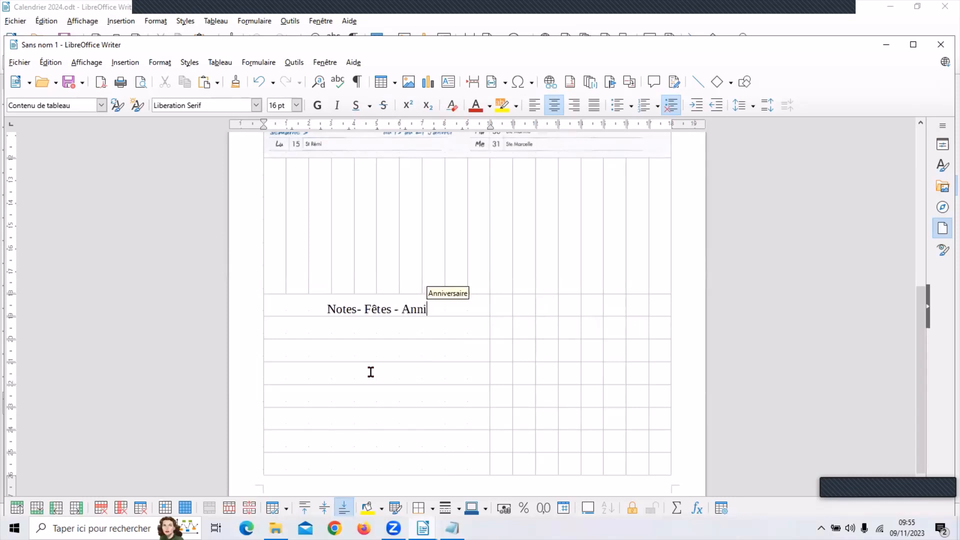
type("versa")
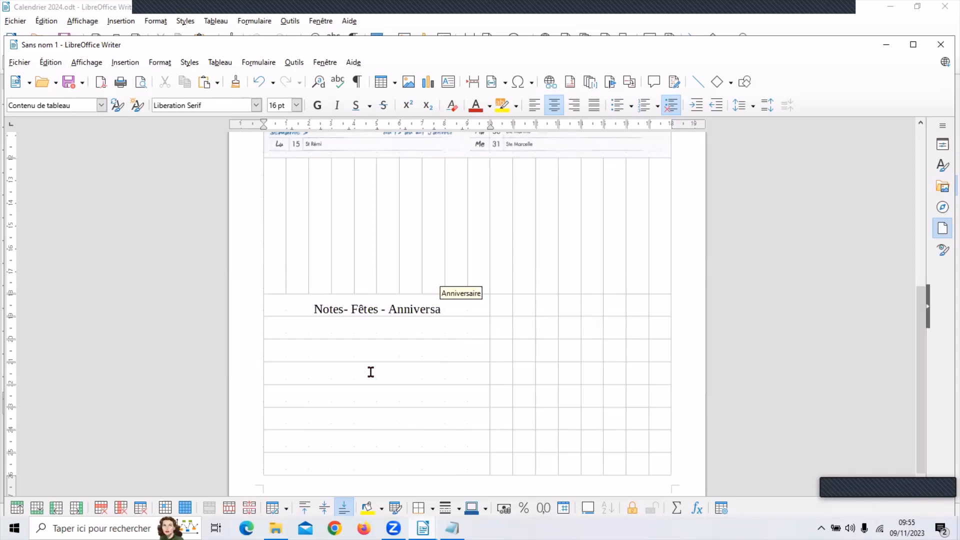
type("ires")
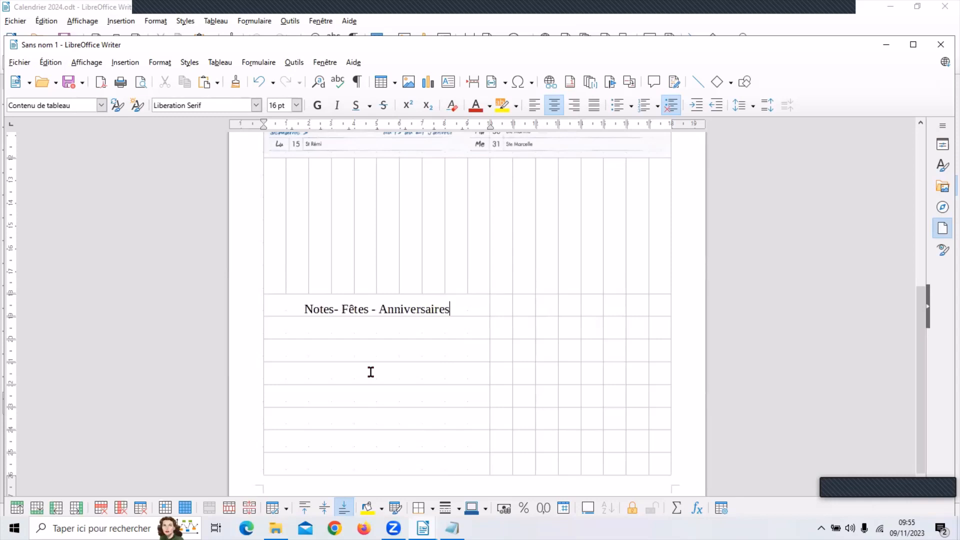
left_click(333, 310)
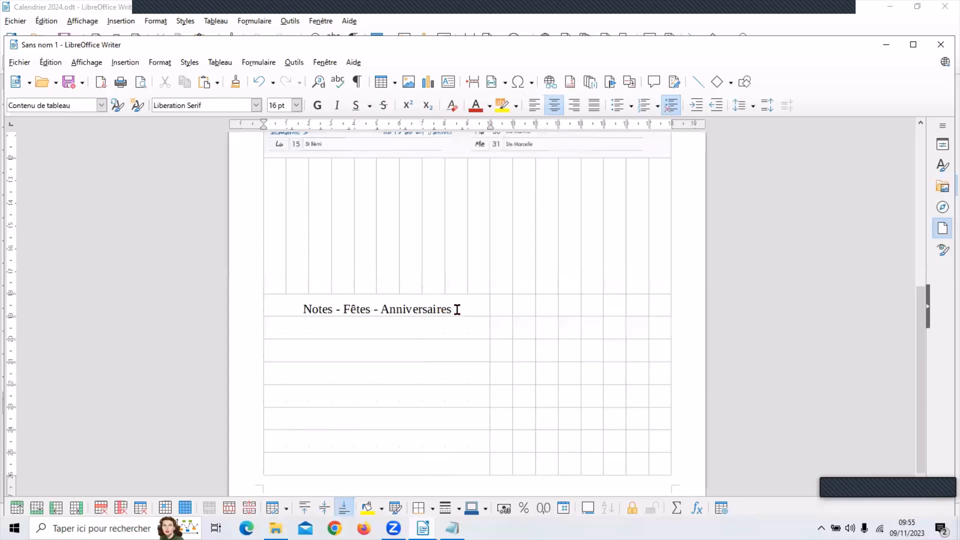
Make the heading "Notes - Fêtes - Anniversaires" bold and set its font size to 20 pt
left_click_drag(455, 309, 304, 308)
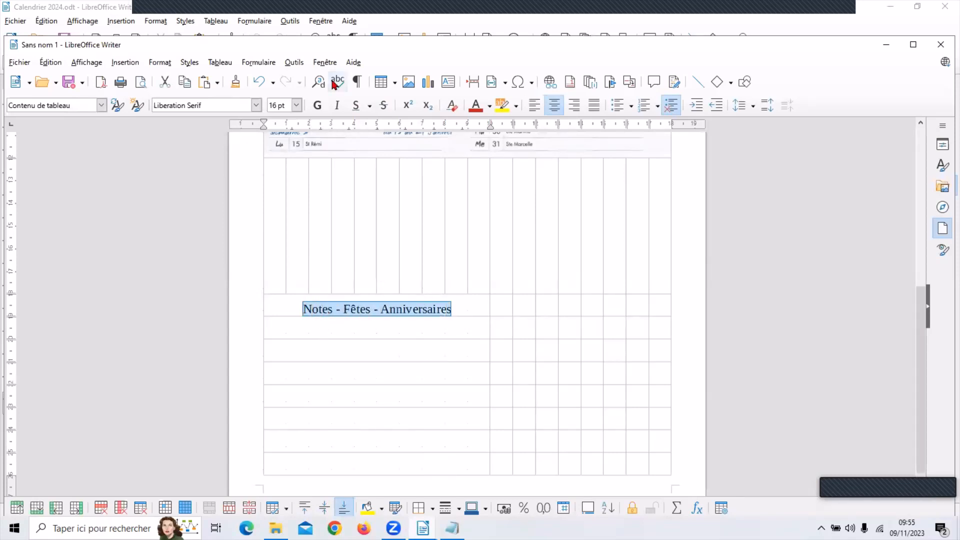
left_click(318, 106)
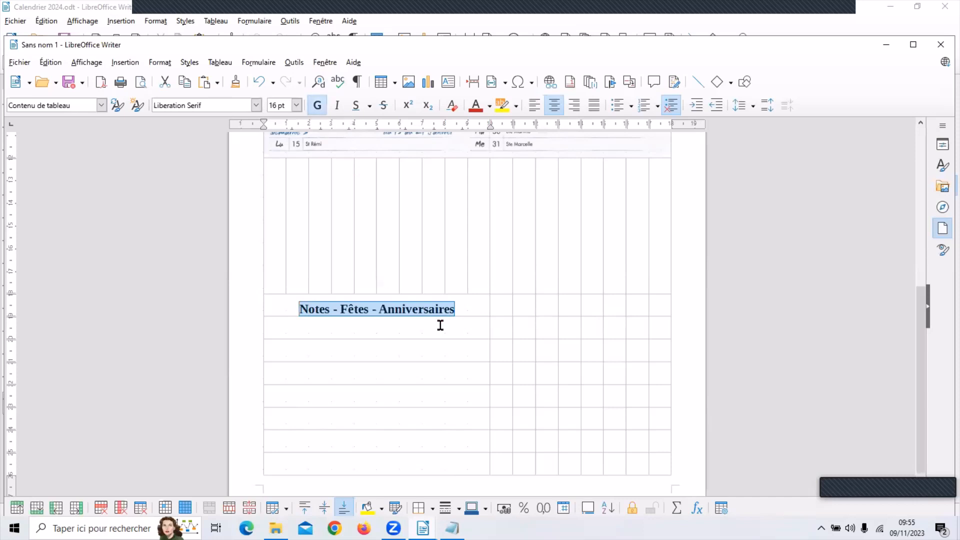
left_click(297, 105)
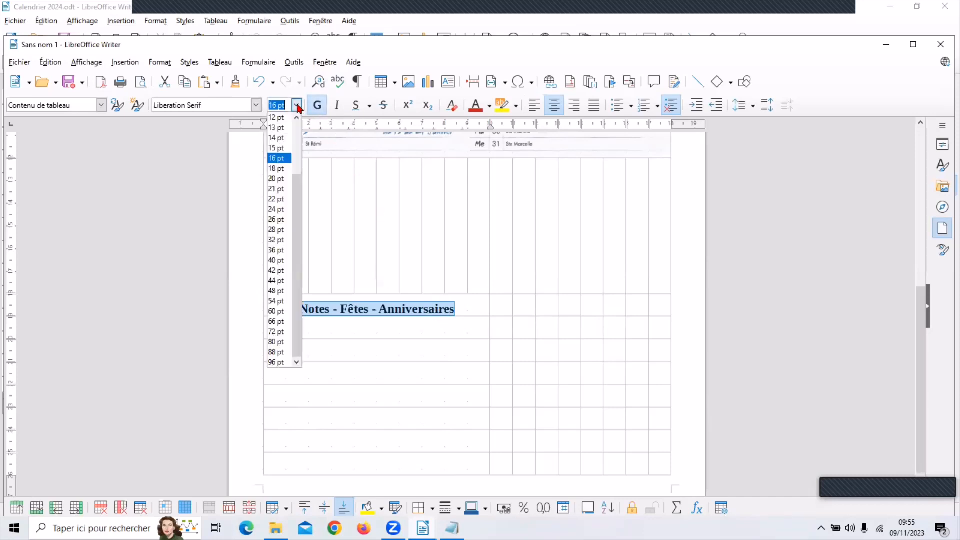
left_click(277, 178)
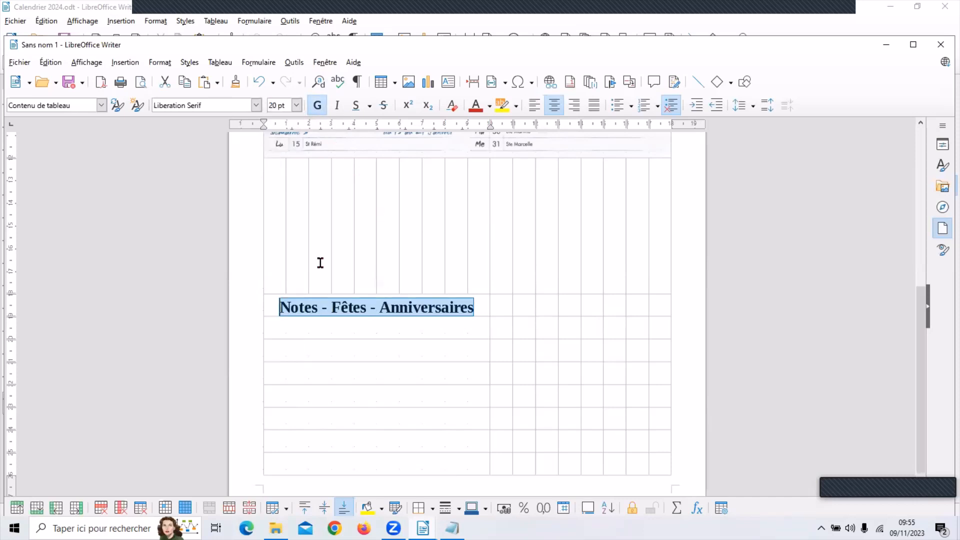
Align the content of the seven merged note cells below the heading to the bottom
left_click_drag(357, 325, 326, 455)
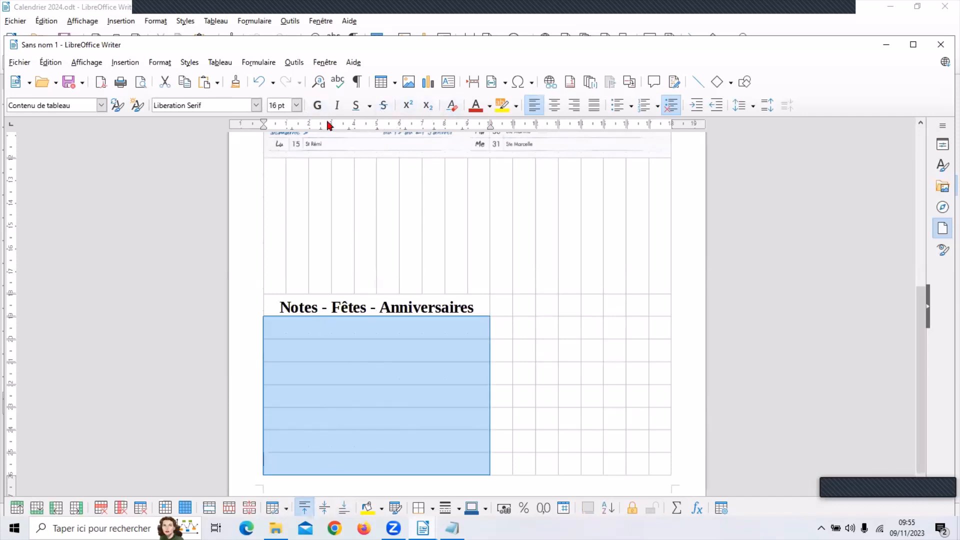
left_click(344, 511)
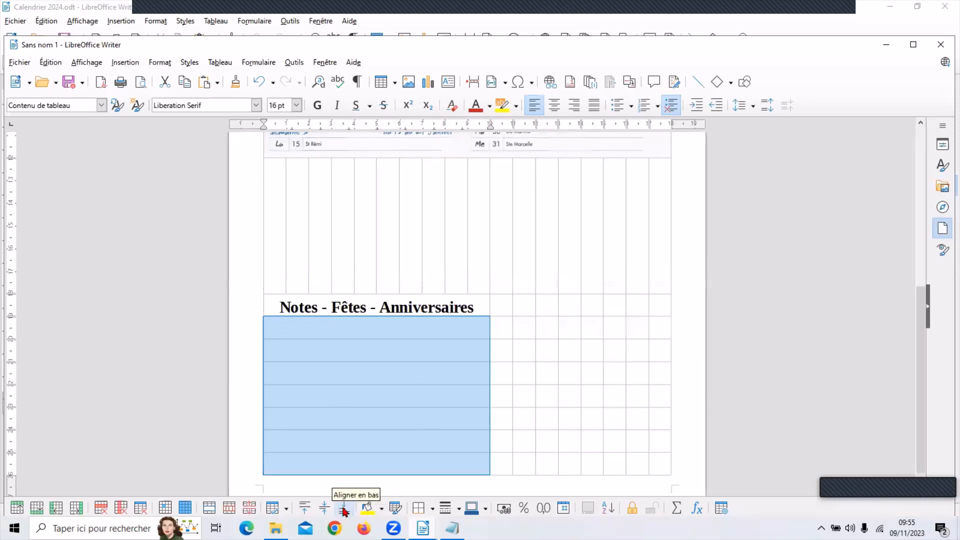
left_click(343, 508)
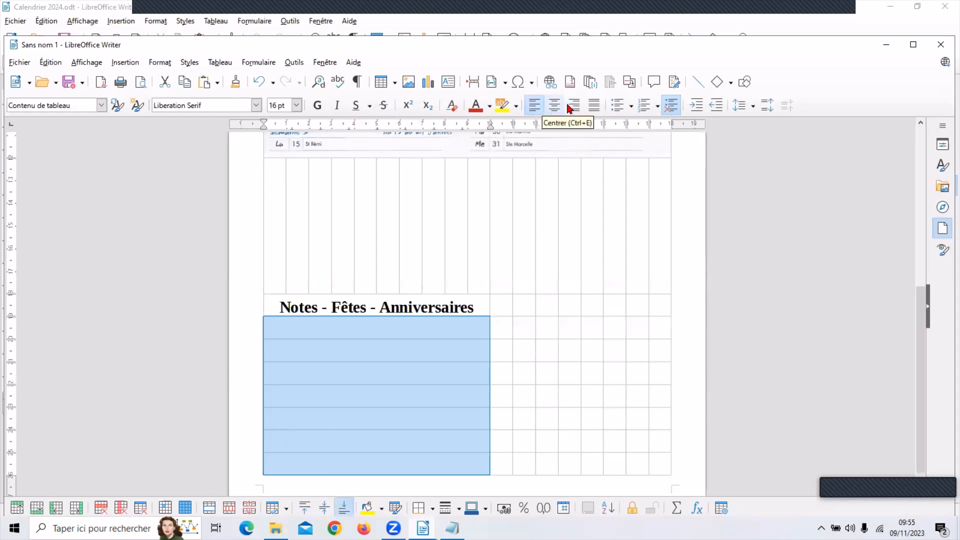
left_click(339, 510)
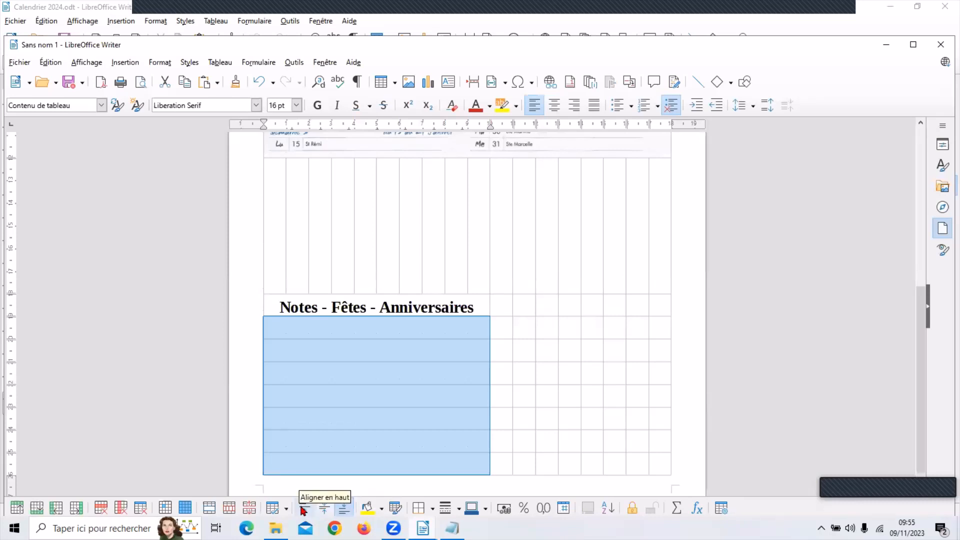
left_click(340, 330)
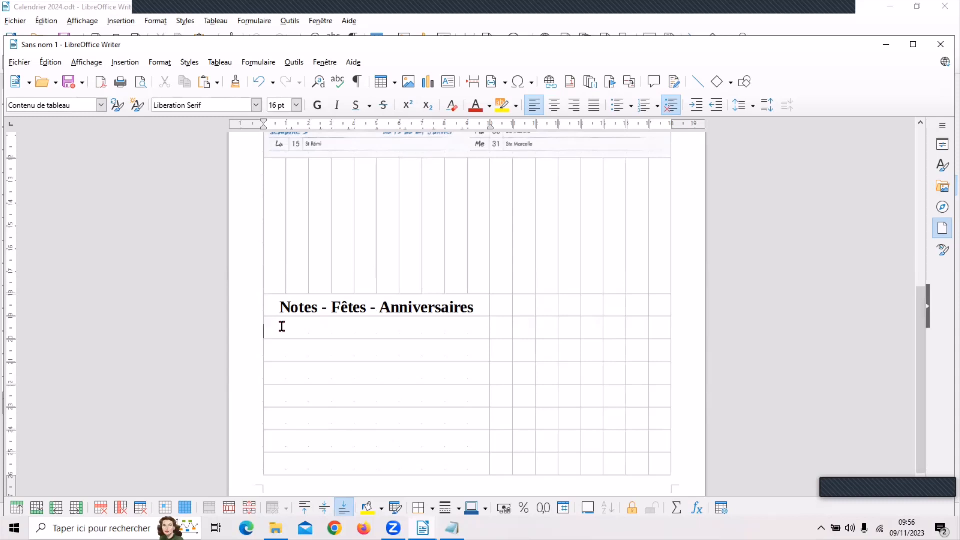
Select the seven note cells, examine the note lines in the print preview of Calendrier 2024.odt, and return to the Sans nom 1 document
left_click_drag(278, 326, 339, 463)
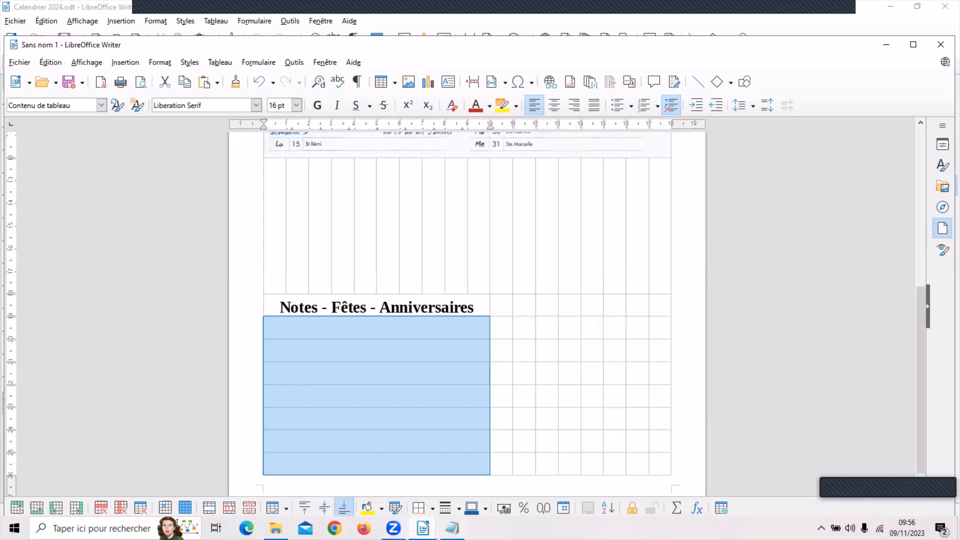
mouse_move(423, 528)
left_click(353, 465)
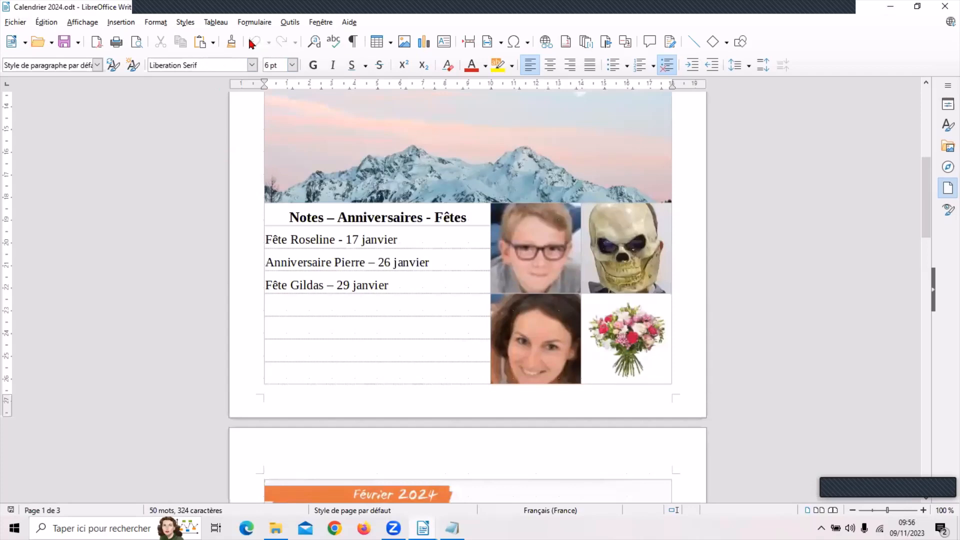
left_click(136, 44)
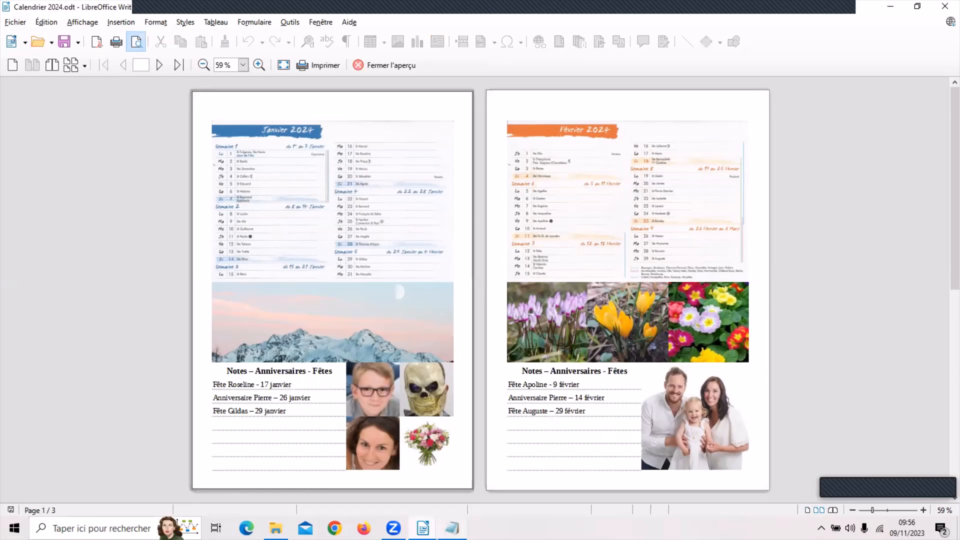
mouse_move(422, 528)
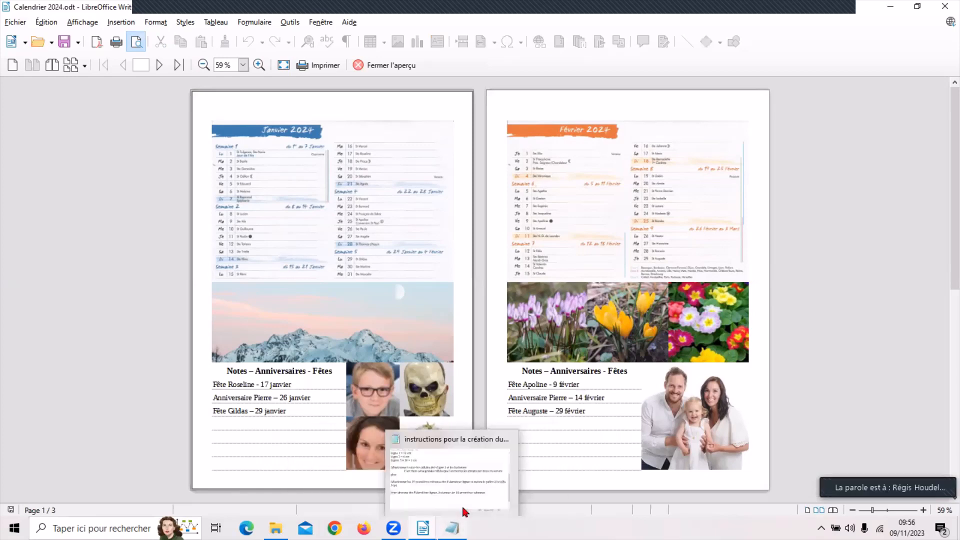
left_click(469, 480)
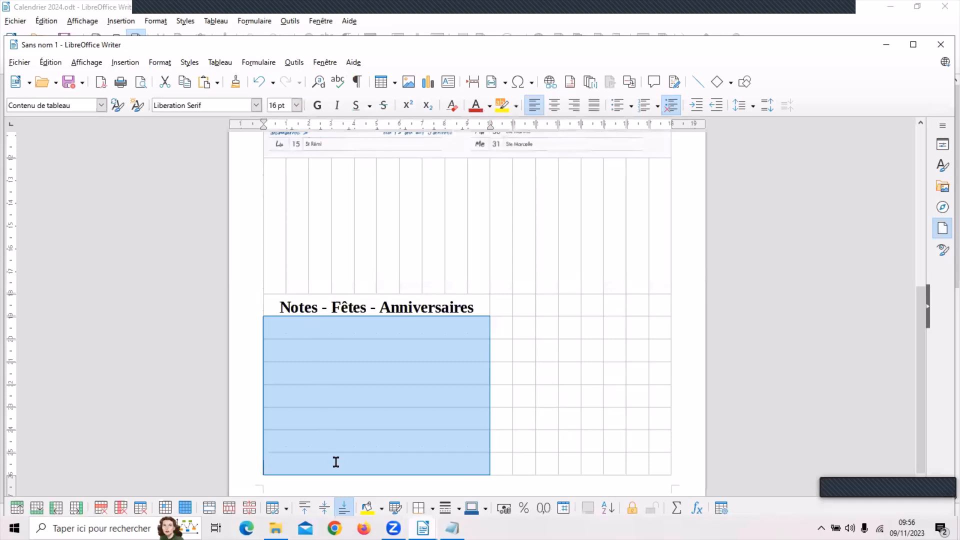
Give the seven note cells dotted black 0.05 pt borders between the rows and along the bottom edge
right_click(333, 406)
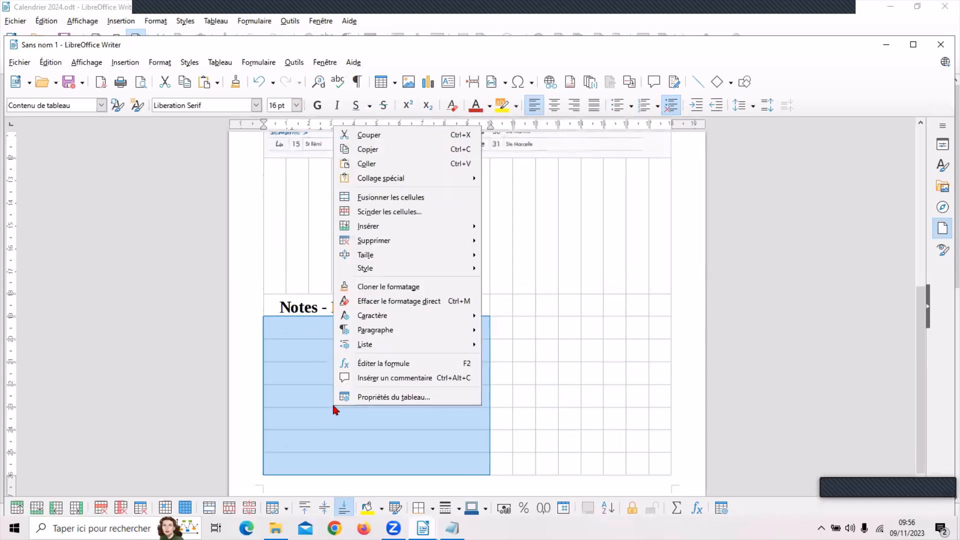
left_click(366, 396)
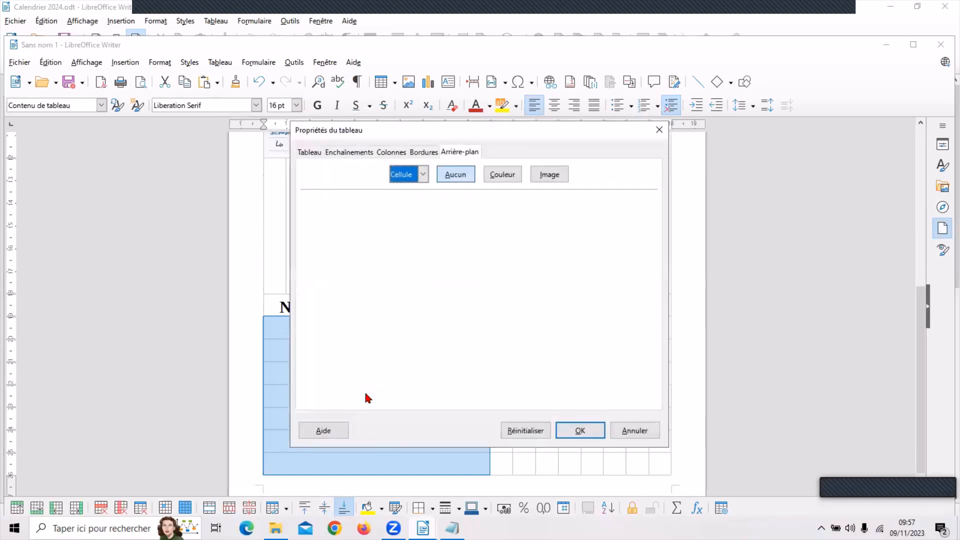
left_click(424, 154)
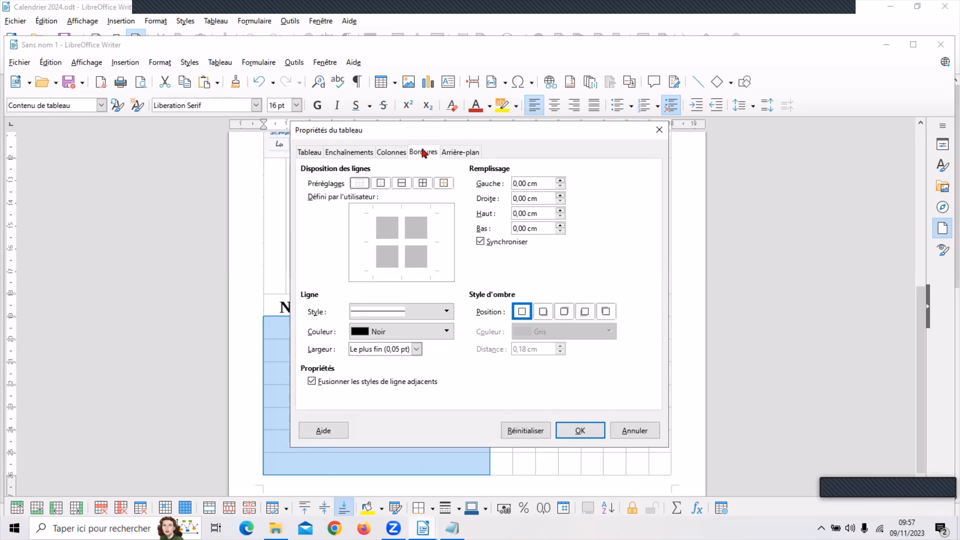
left_click(447, 312)
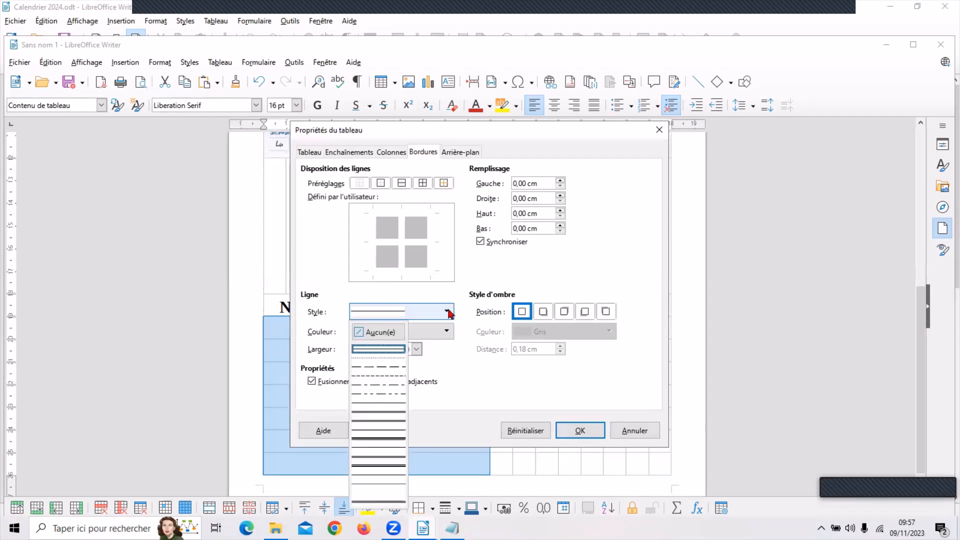
left_click(381, 362)
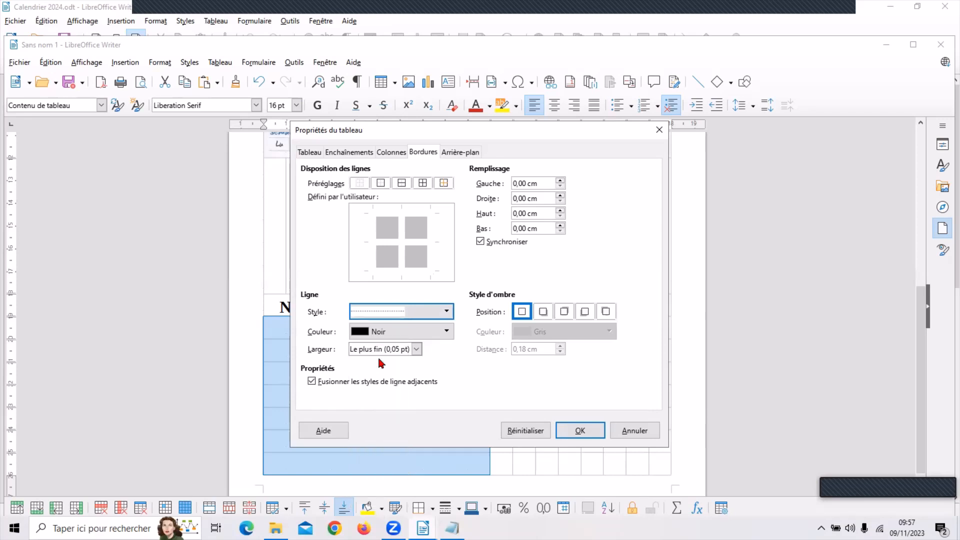
left_click(413, 245)
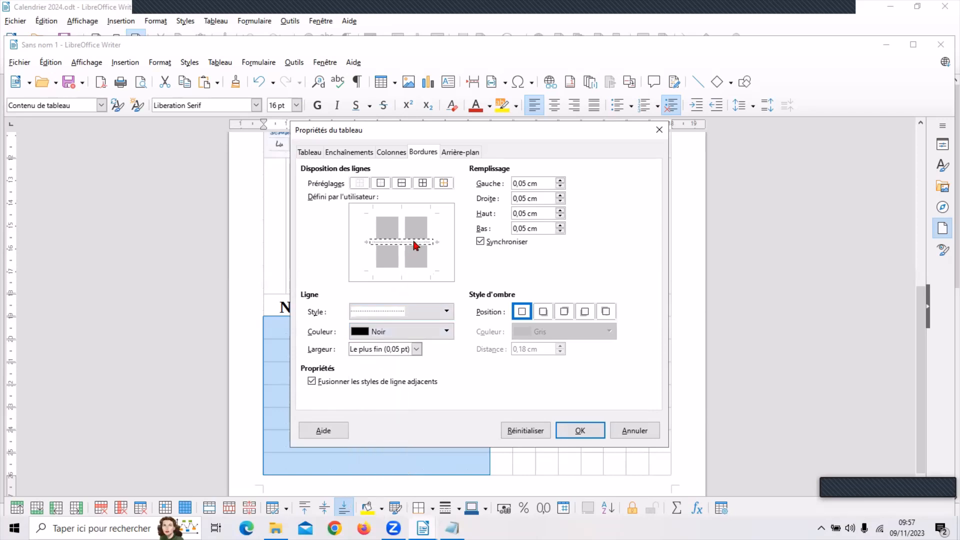
left_click(417, 273)
left_click(578, 431)
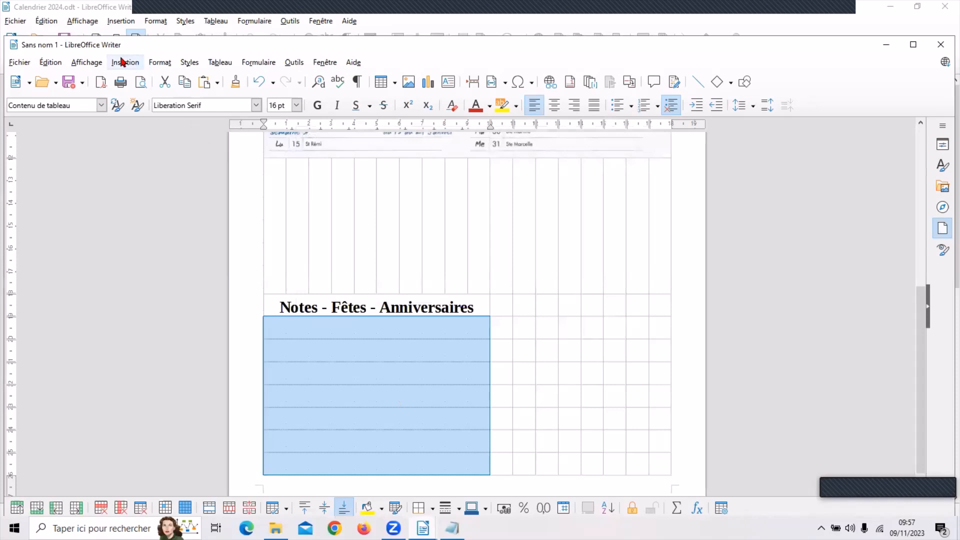
Hide the table boundaries to check the dotted note lines, and show the boundaries again
left_click(85, 63)
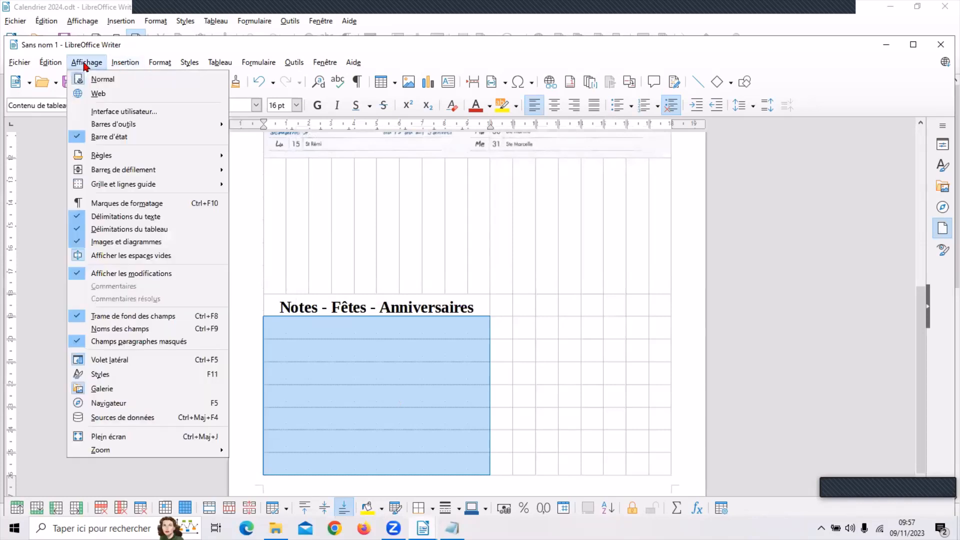
left_click(104, 230)
left_click(515, 369)
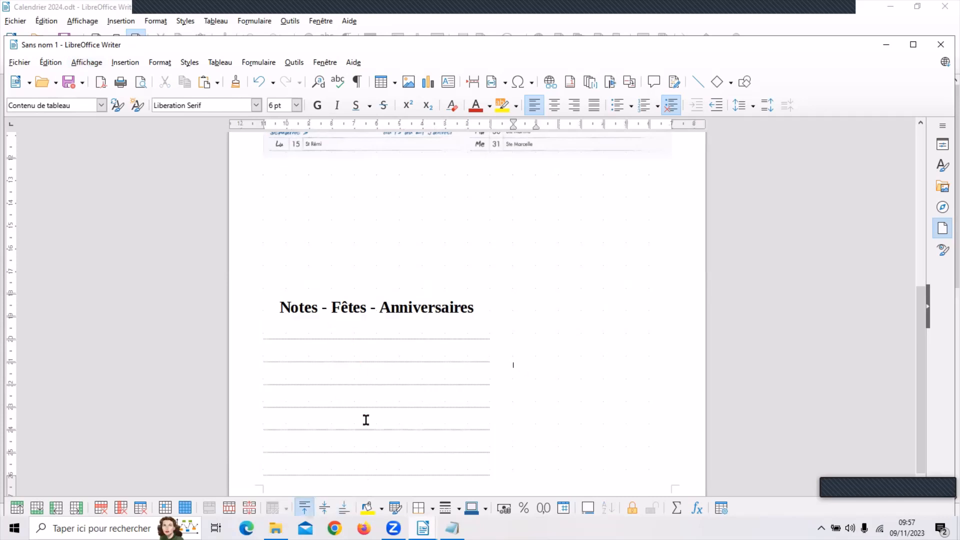
left_click(85, 62)
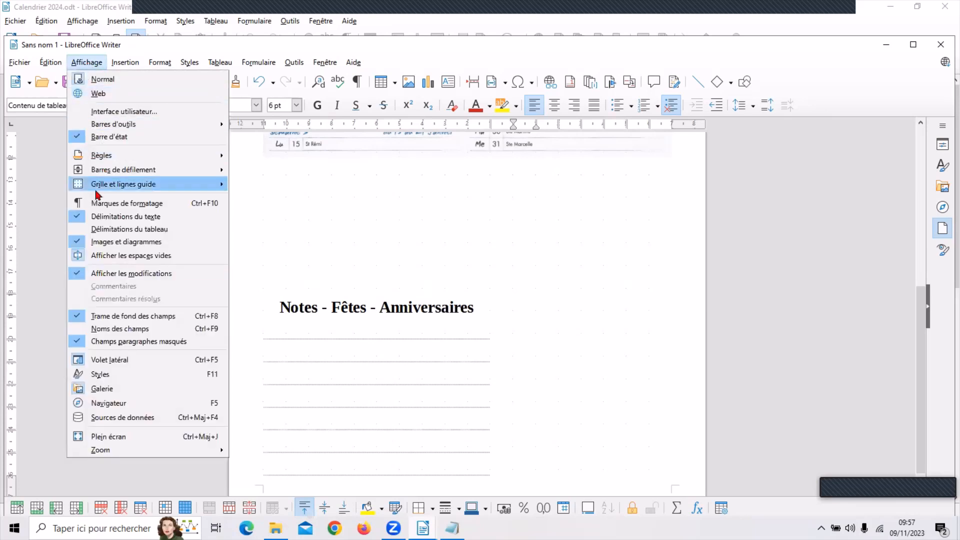
left_click(96, 229)
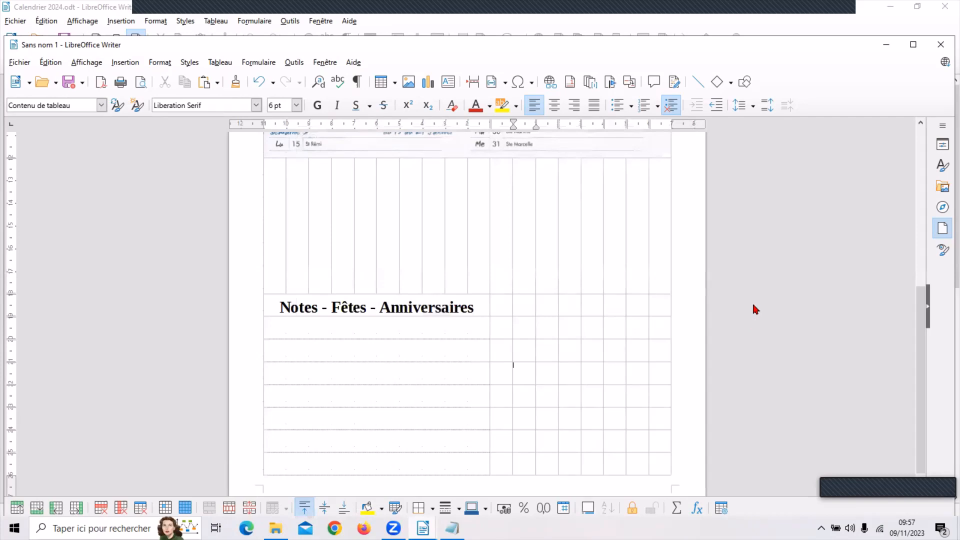
Review the January page, examine the picture layouts in the print preview of Calendrier 2024.odt, and return to Sans nom 1
scroll(753, 306, "up", 2)
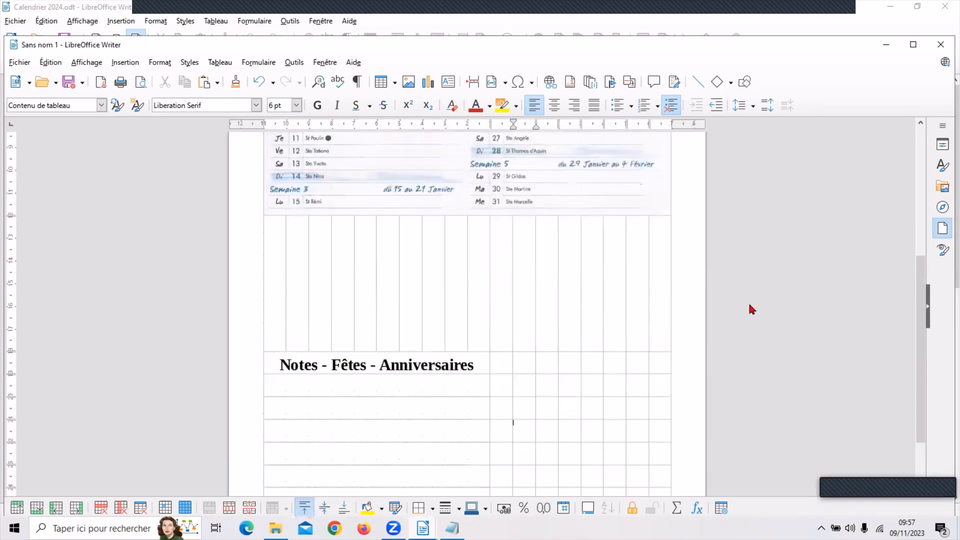
scroll(750, 305, "up", 8)
scroll(751, 307, "down", 10)
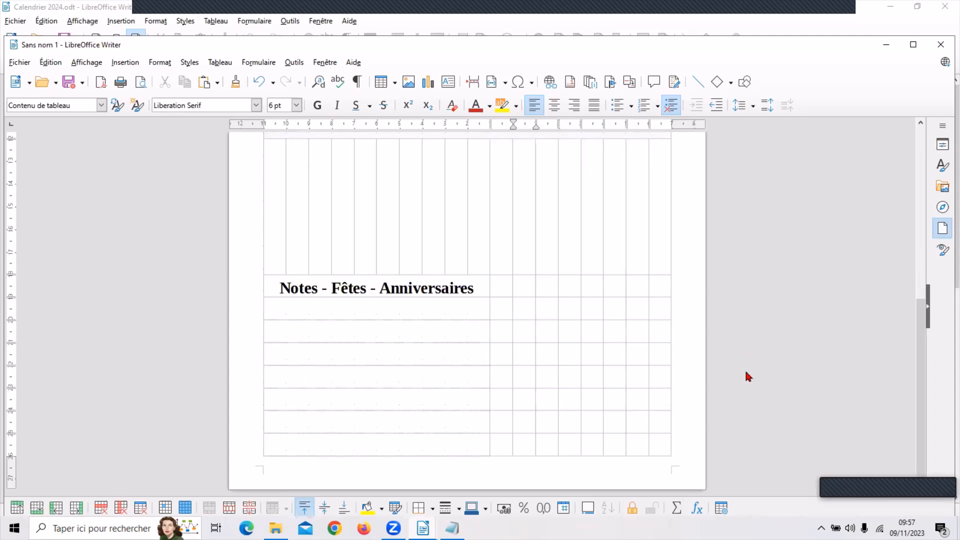
scroll(754, 372, "up", 1)
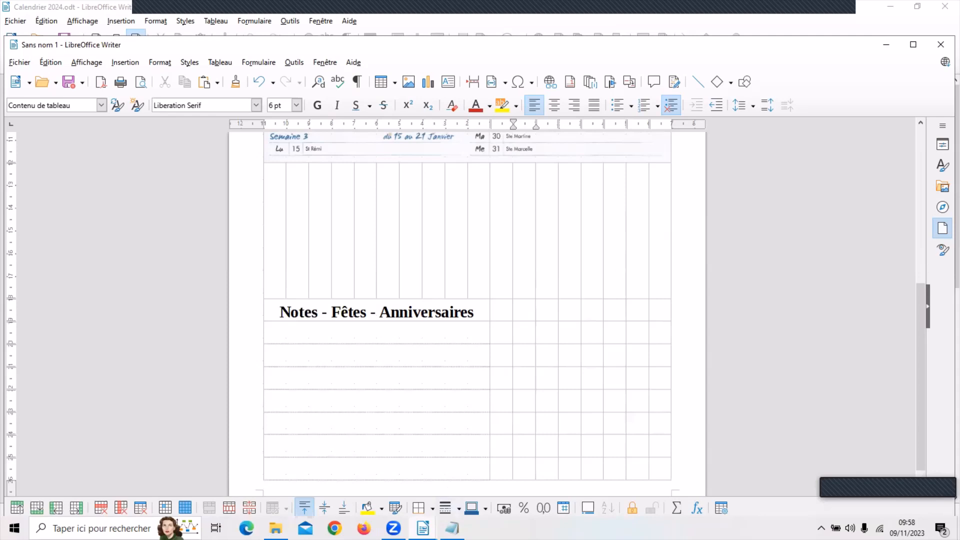
mouse_move(423, 528)
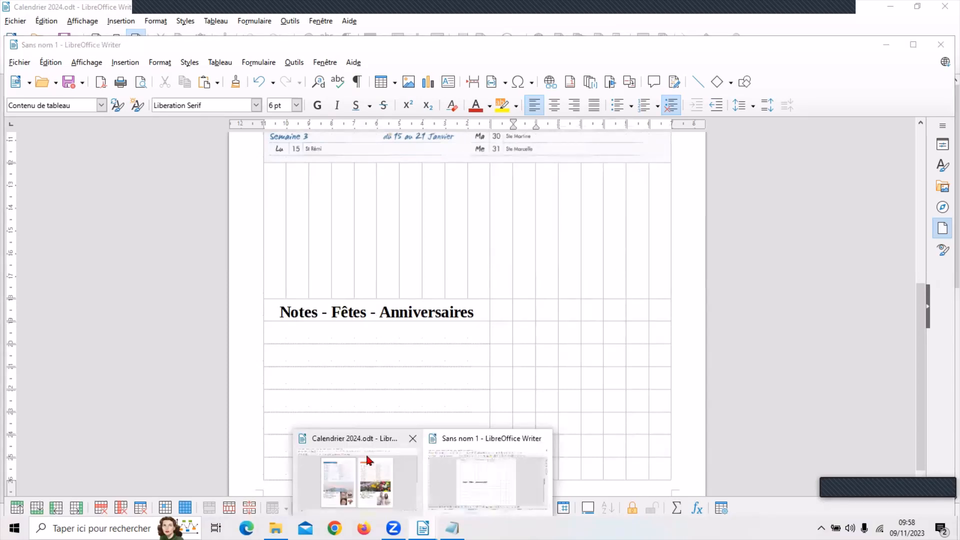
left_click(371, 465)
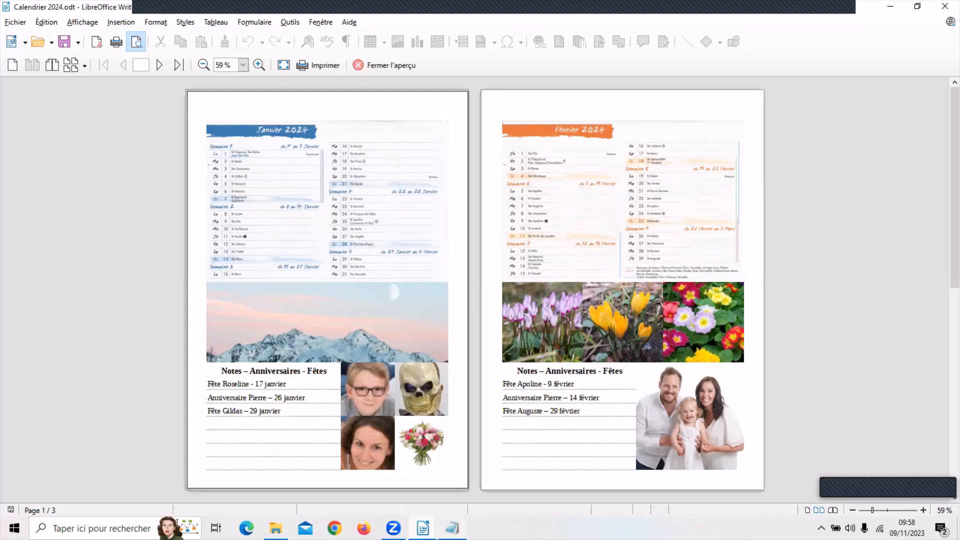
left_click(423, 529)
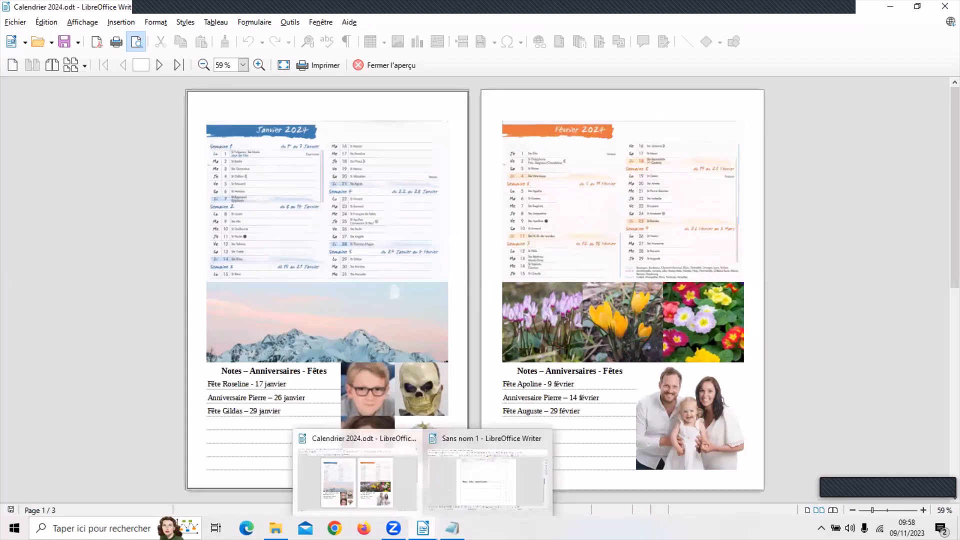
left_click(447, 486)
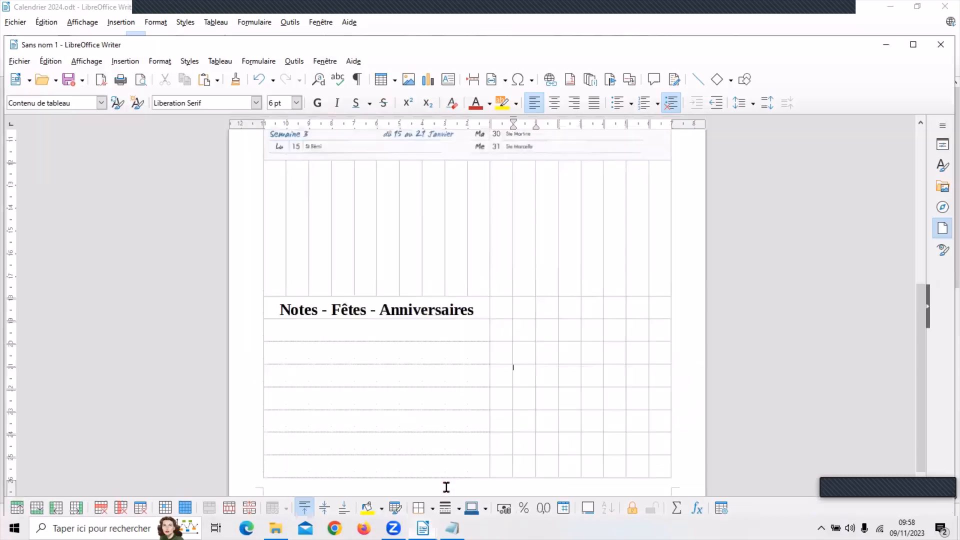
Try merging the entire row of cells between the calendar image and the Notes heading into one cell, and undo the merge
left_click_drag(274, 220, 652, 253)
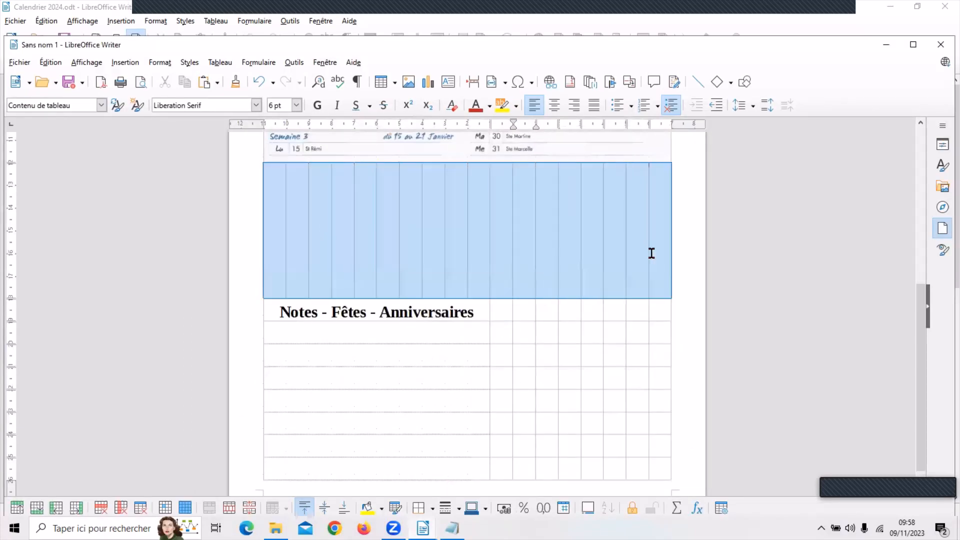
right_click(457, 229)
left_click(490, 301)
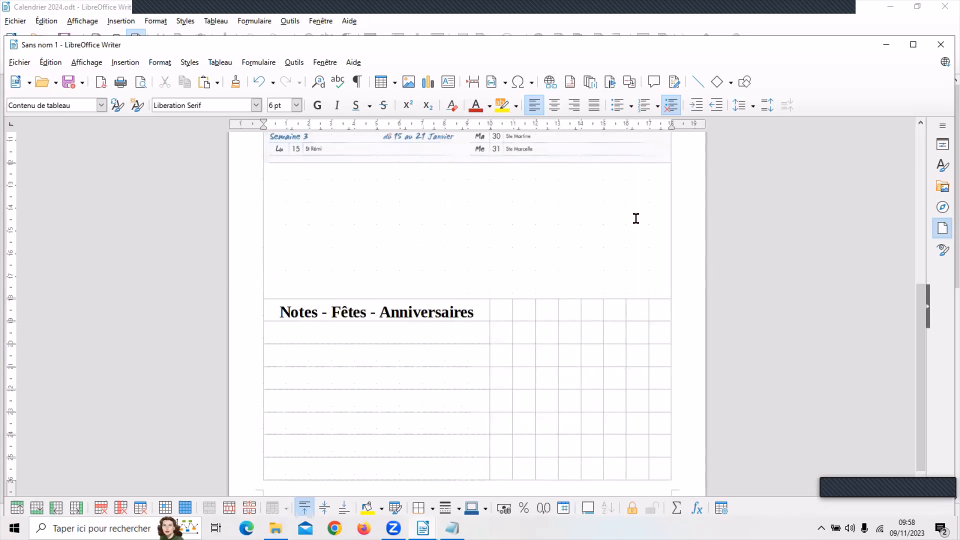
left_click(259, 81)
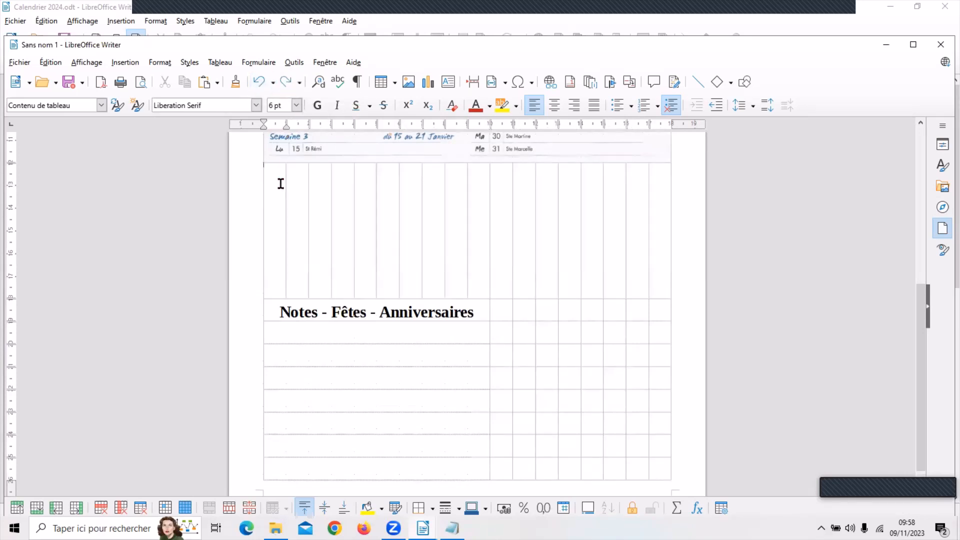
Try dividing the picture row by merging its first seven cells and the following six, select the remaining five, and undo both merges
left_click_drag(285, 204, 400, 209)
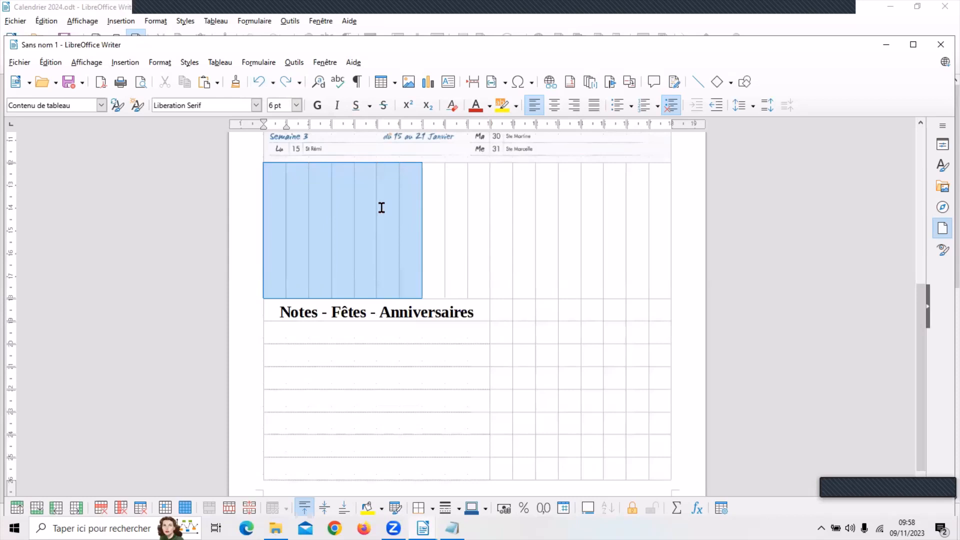
right_click(382, 207)
left_click(422, 279)
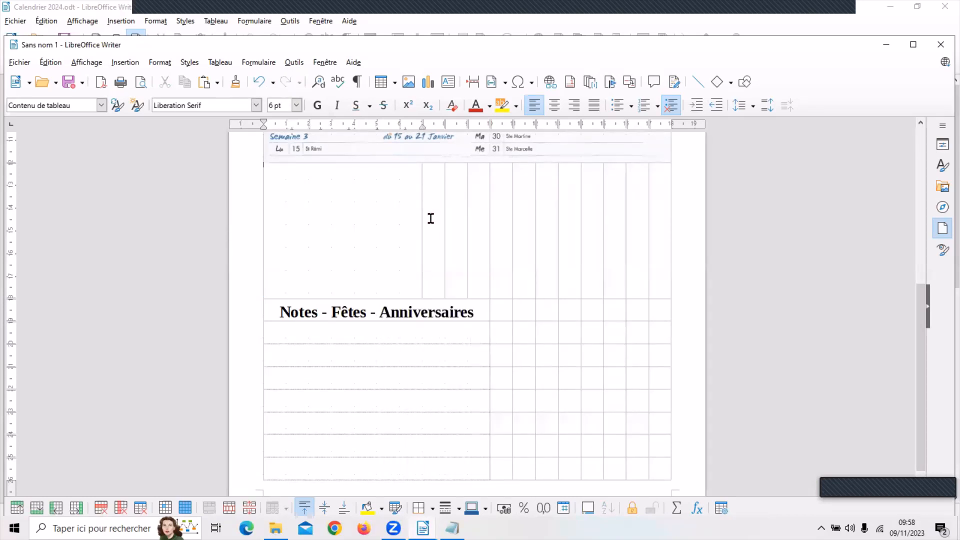
left_click_drag(428, 218, 548, 226)
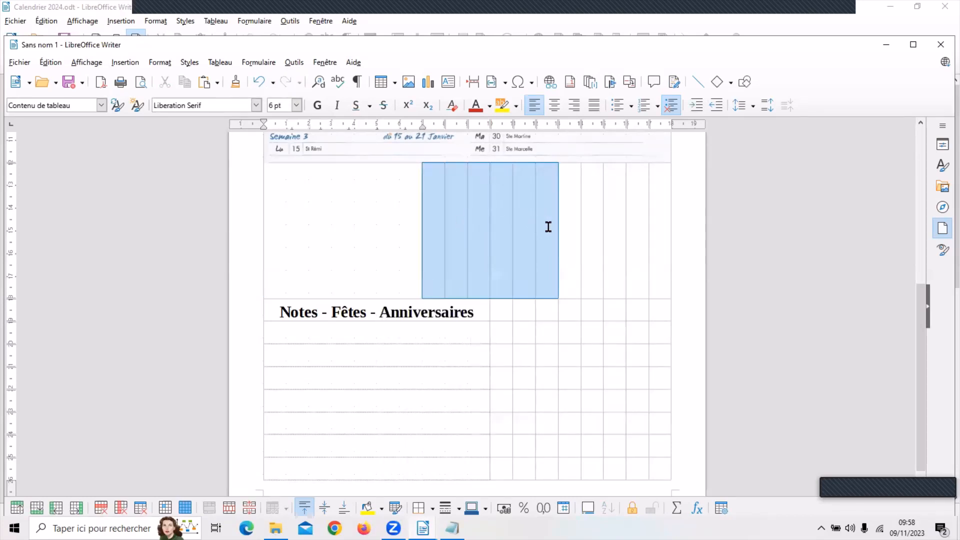
right_click(497, 221)
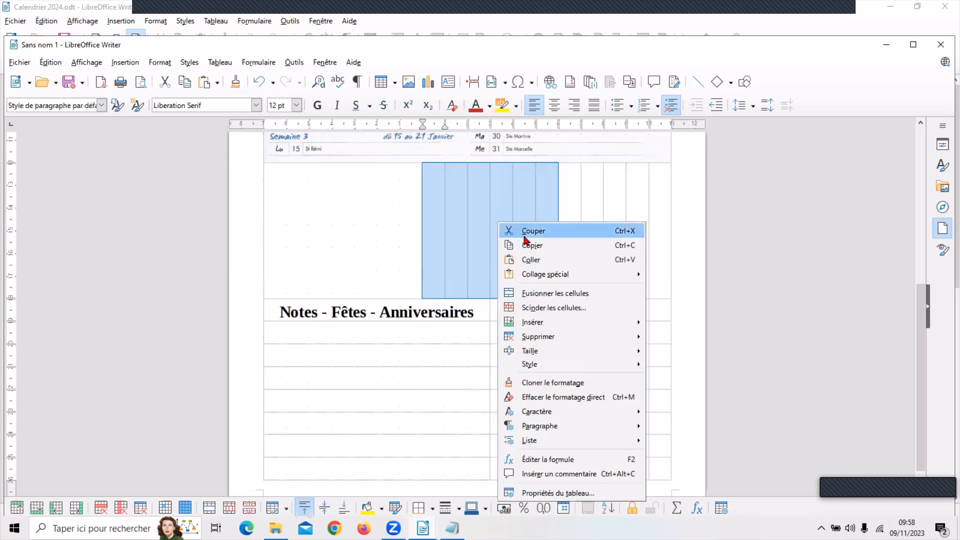
left_click(533, 294)
left_click_drag(575, 238, 650, 241)
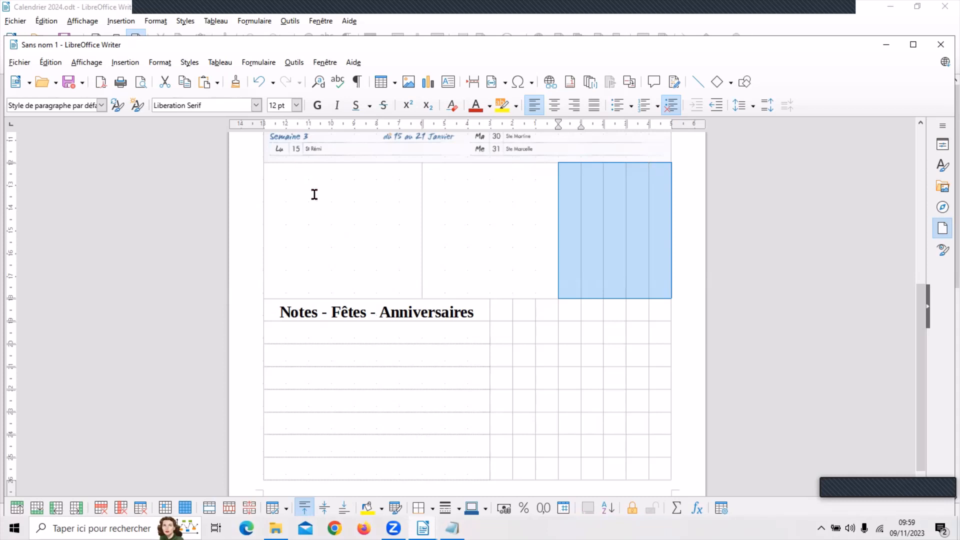
left_click(259, 84)
left_click(259, 84)
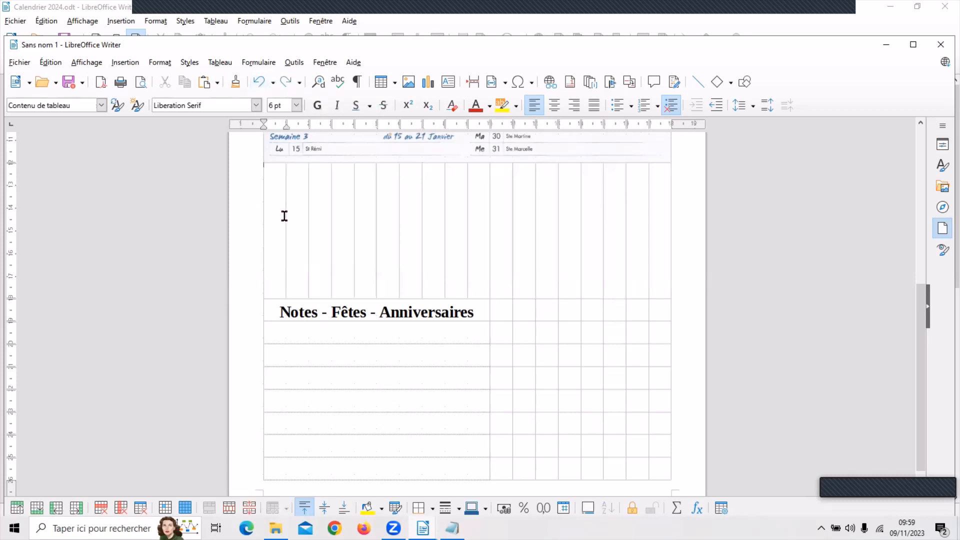
Try merging the first six cells of the picture row and the group beside them, and restore the separate cells
left_click_drag(278, 215, 376, 227)
right_click(355, 225)
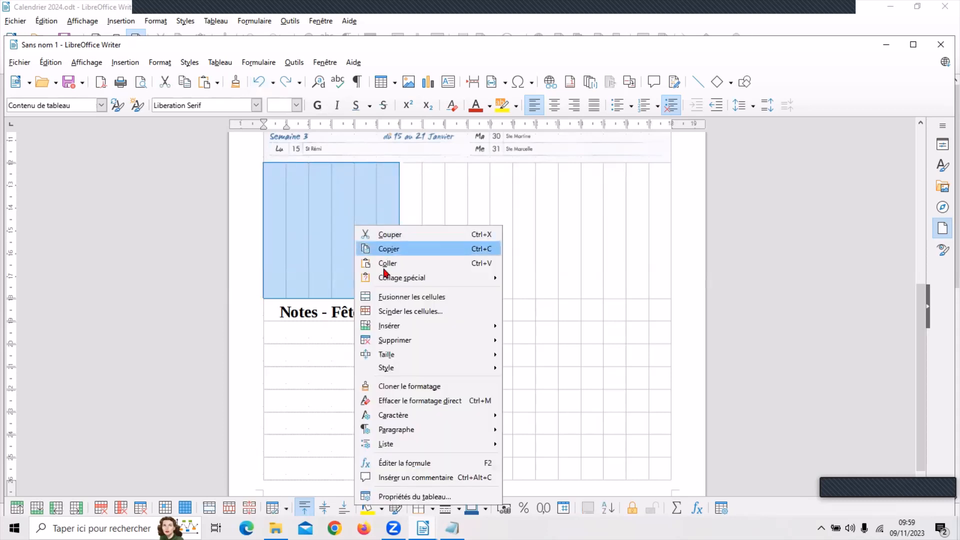
left_click(389, 299)
left_click_drag(401, 229, 519, 236)
key("F2")
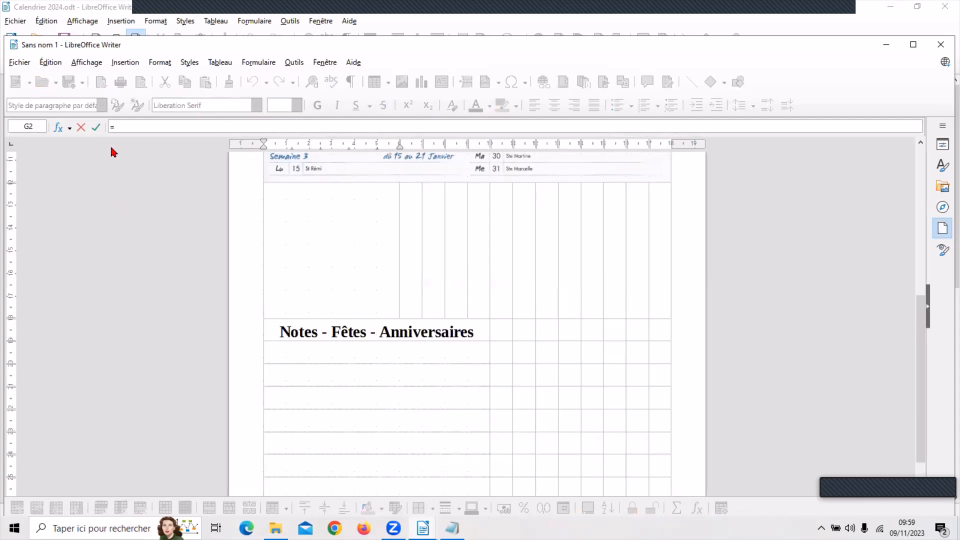
key("Escape")
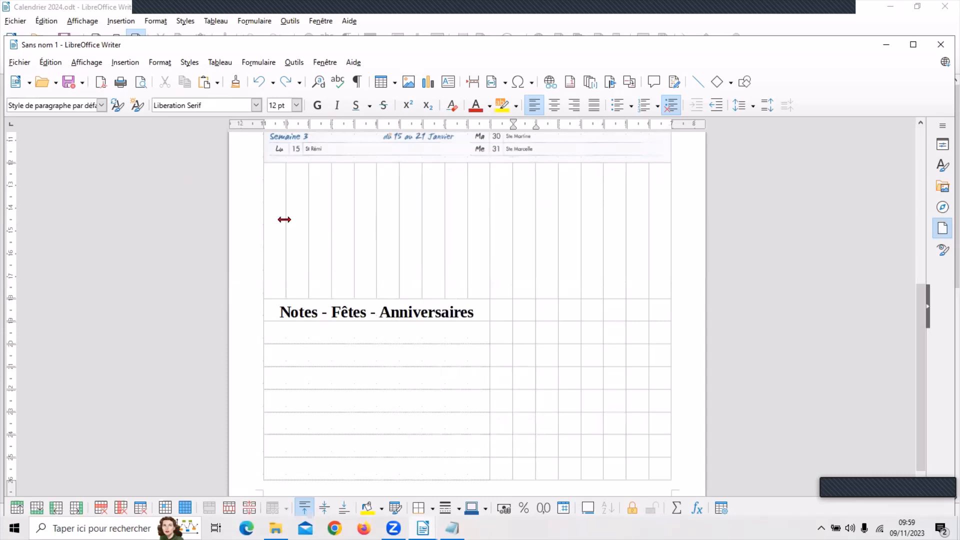
Merge the first six cells above the Notes heading once more, and undo that merge
left_click_drag(274, 219, 381, 228)
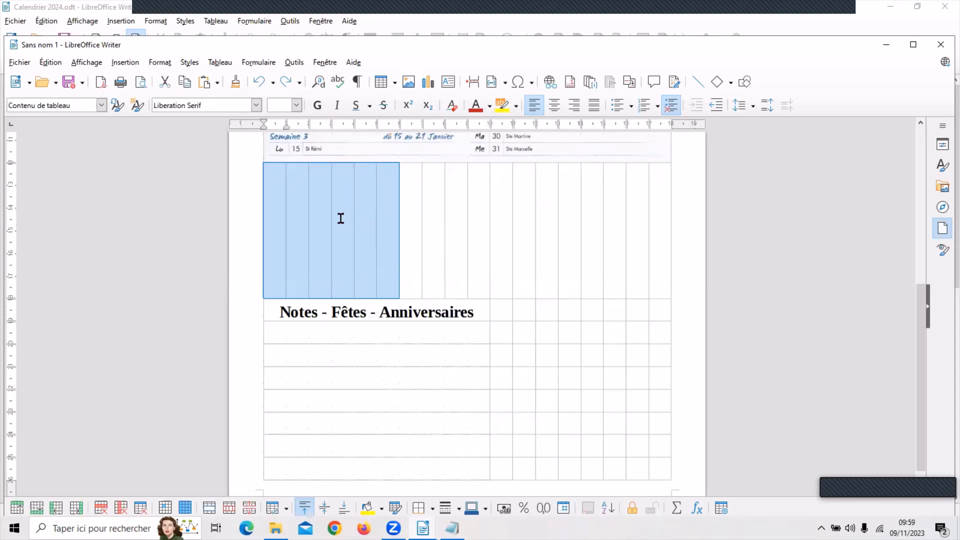
right_click(324, 219)
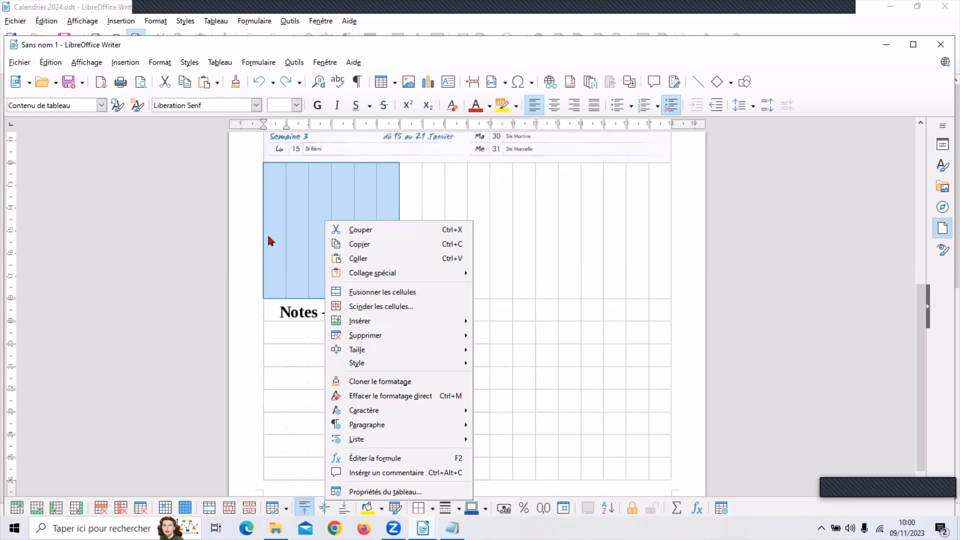
left_click(355, 292)
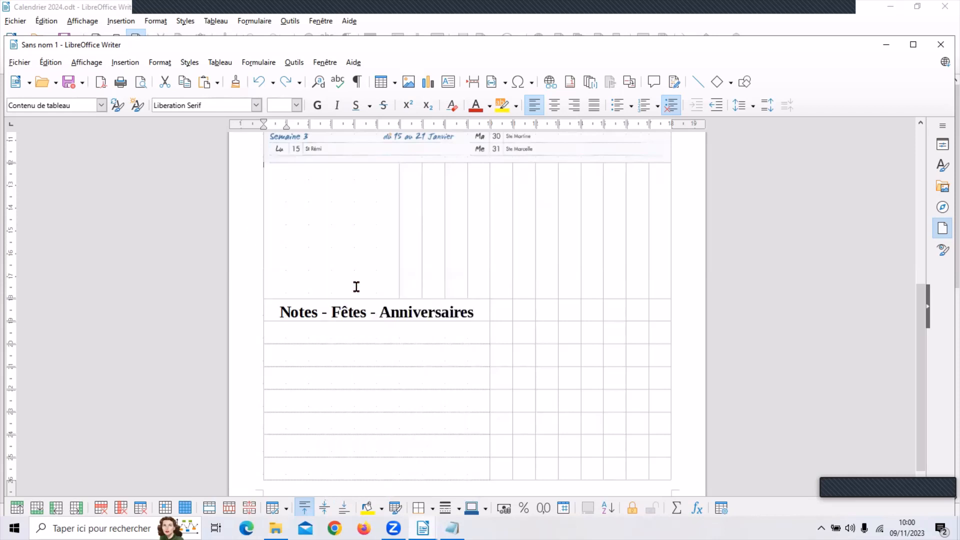
left_click(273, 82)
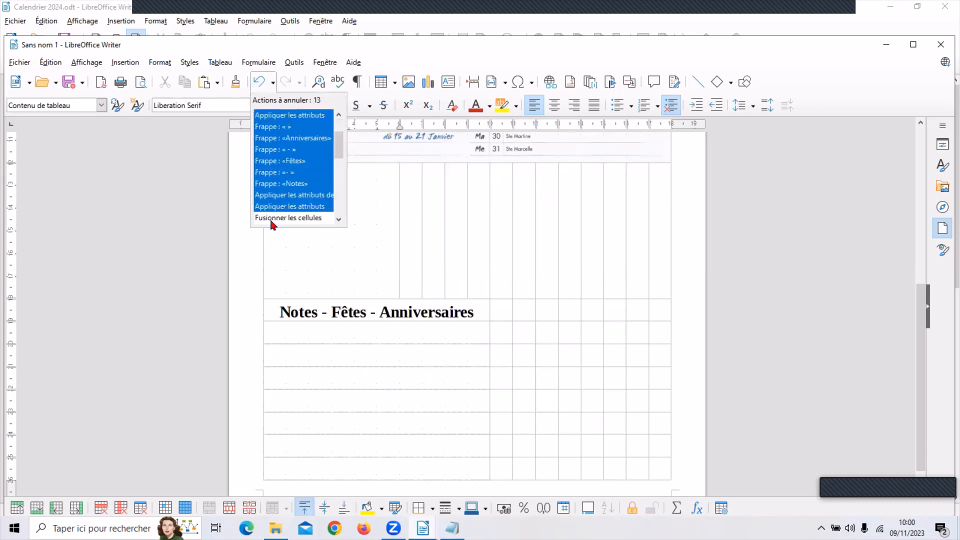
left_click(240, 252)
left_click(255, 84)
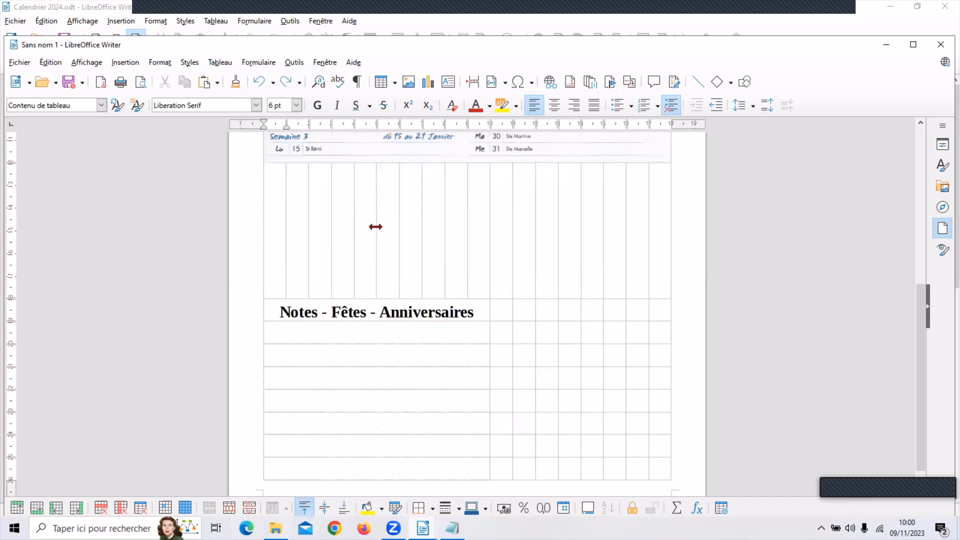
Try dividing the picture row above the Notes heading into three merged cells of six cells each, and undo the merges
left_click_drag(278, 219, 380, 225)
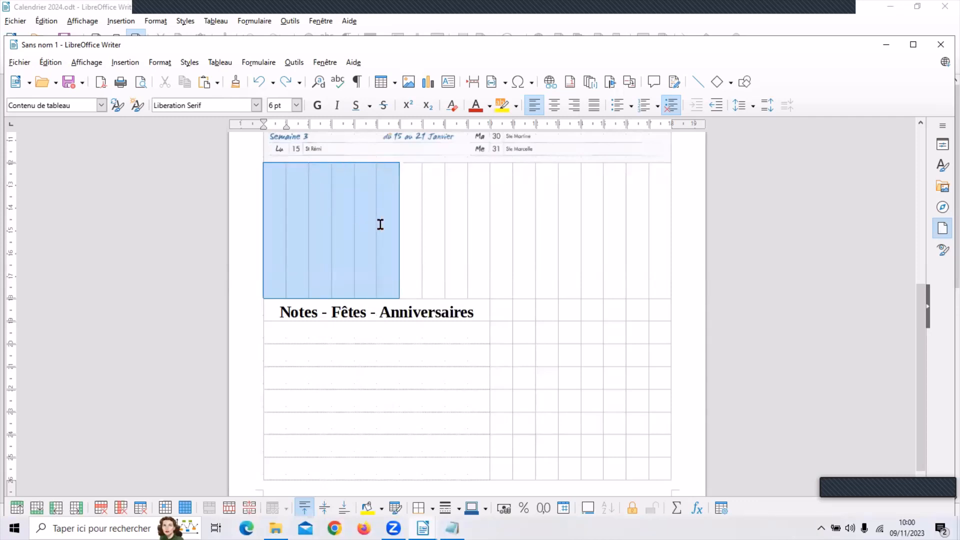
right_click(328, 214)
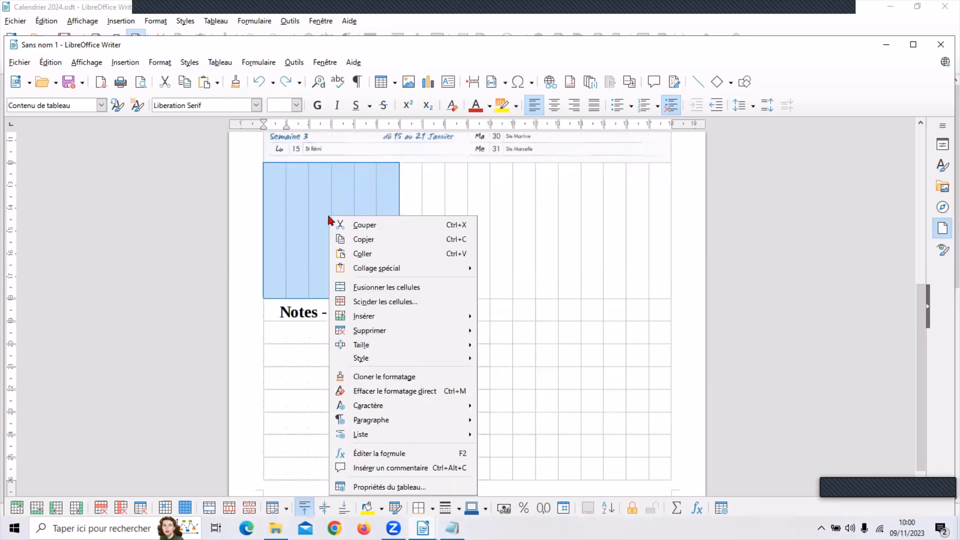
left_click(365, 288)
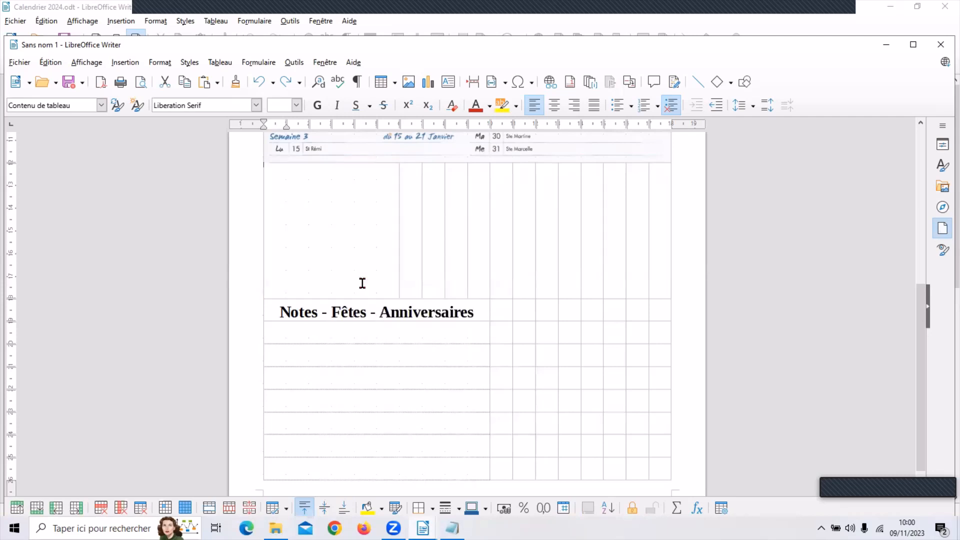
left_click_drag(409, 241, 519, 249)
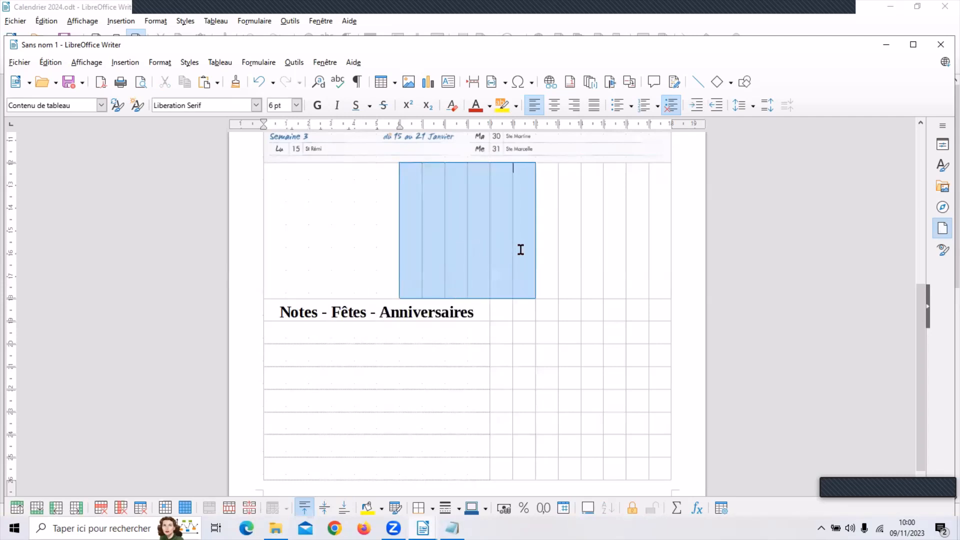
right_click(461, 231)
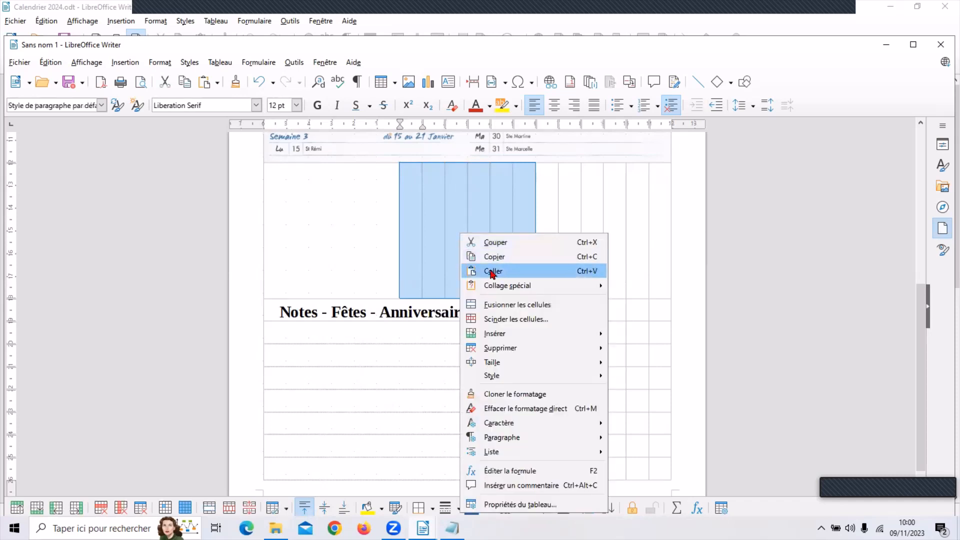
left_click(500, 304)
left_click_drag(547, 240, 653, 248)
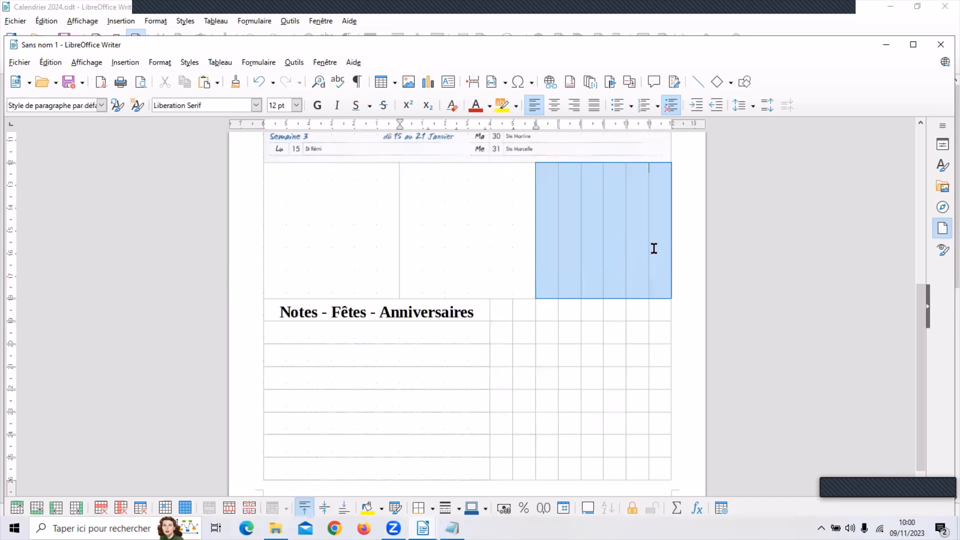
right_click(596, 239)
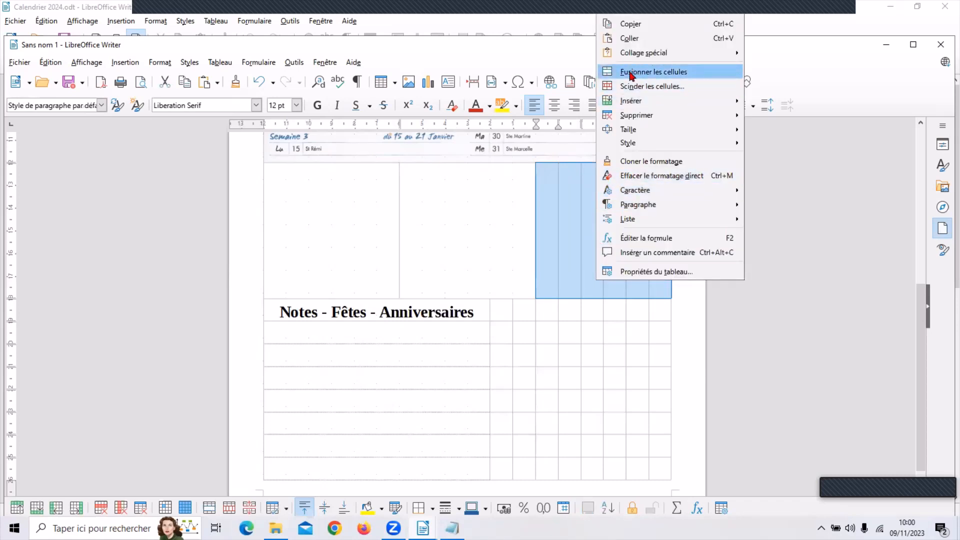
left_click(631, 75)
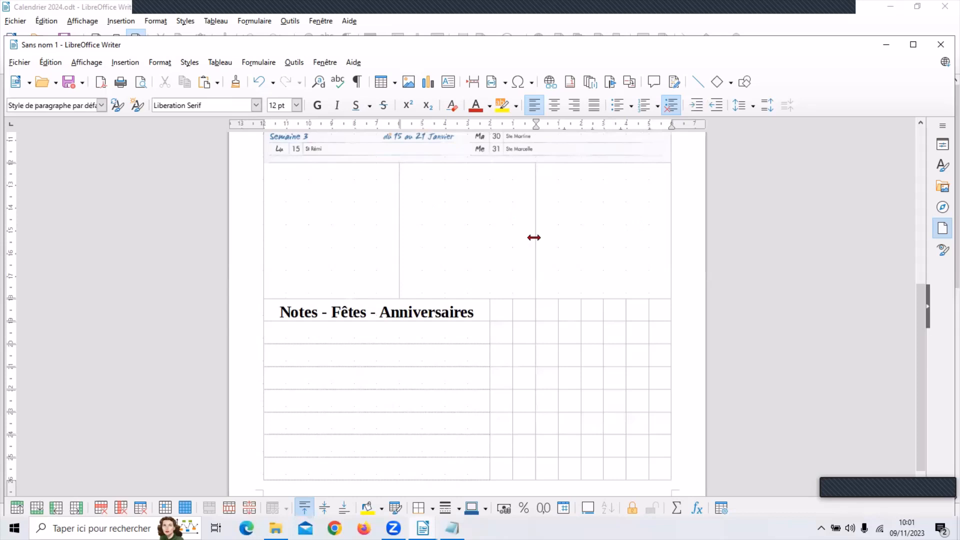
left_click(259, 86)
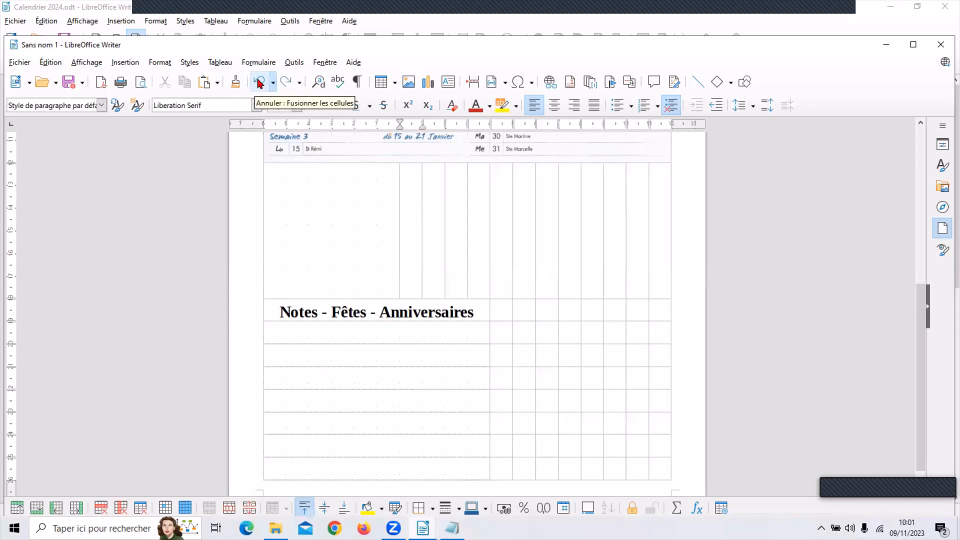
left_click(259, 85)
Merge the first twelve cells of the picture row into one cell and the remaining six into another
left_click_drag(278, 193, 526, 229)
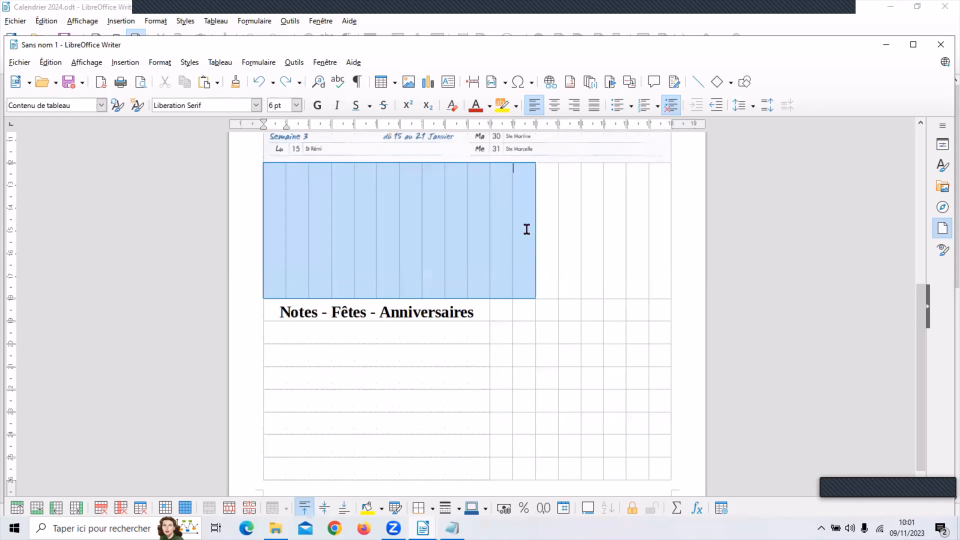
right_click(350, 209)
left_click(396, 281)
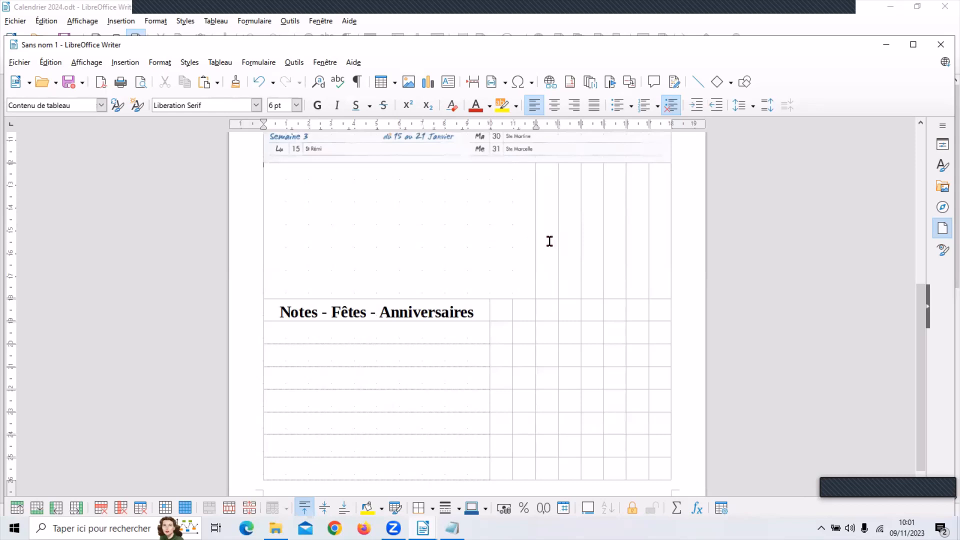
left_click_drag(549, 240, 652, 255)
right_click(615, 246)
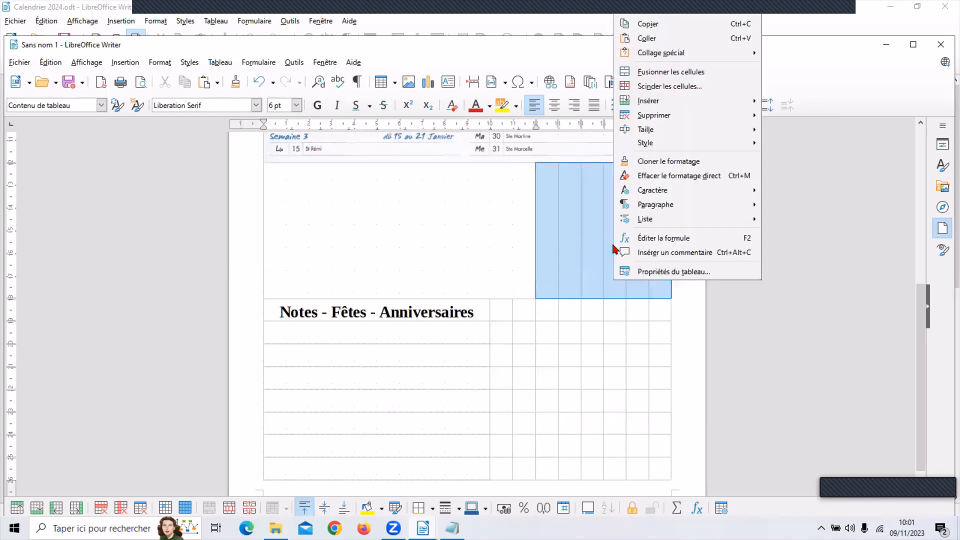
left_click(653, 73)
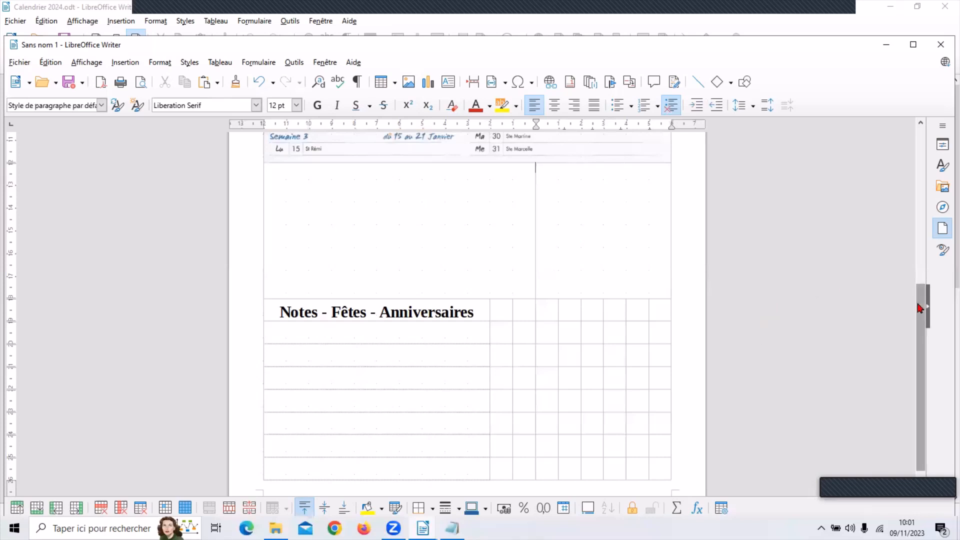
Try merging the upper four rows of small cells beside the Notes section into two side-by-side cells of four by four
scroll(926, 320, "down", 1)
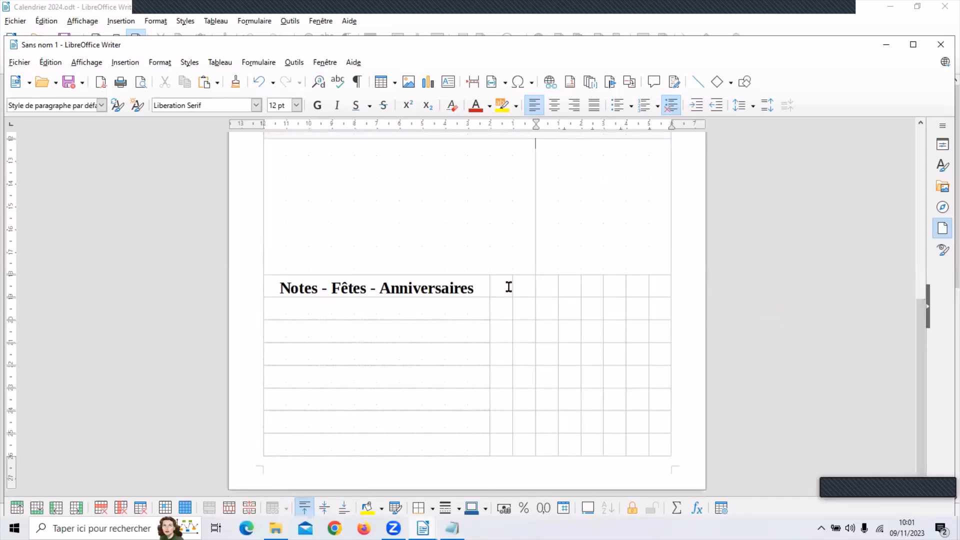
left_click_drag(497, 285, 571, 352)
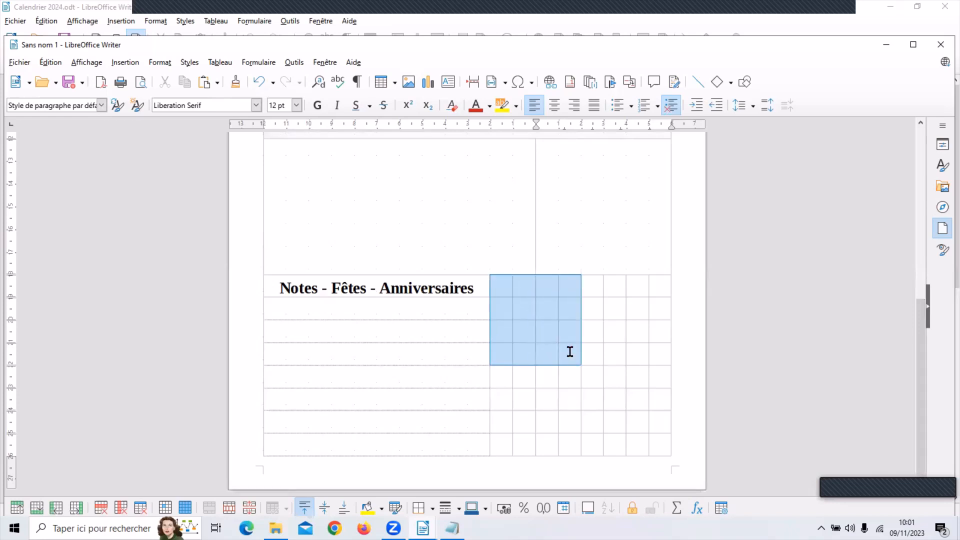
right_click(536, 316)
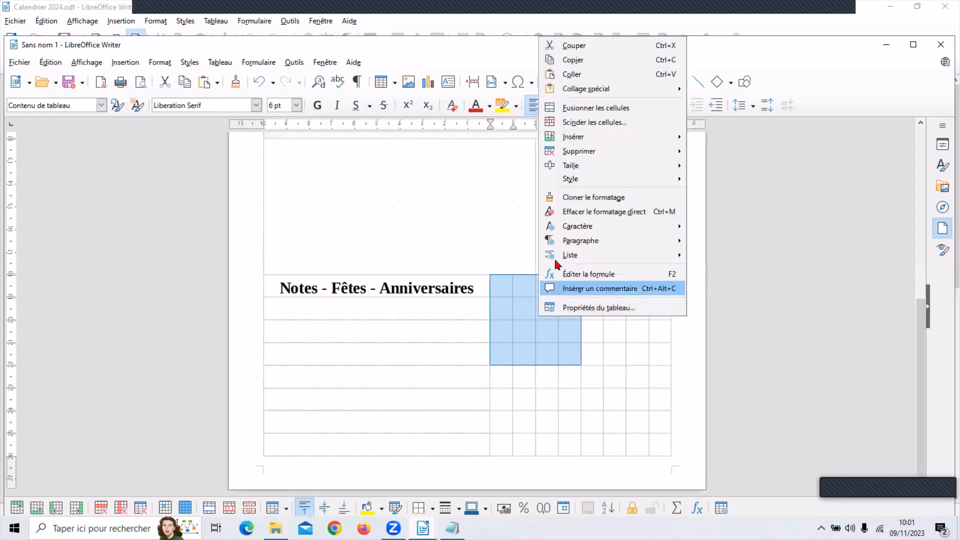
left_click(590, 107)
left_click_drag(588, 278, 655, 355)
right_click(622, 325)
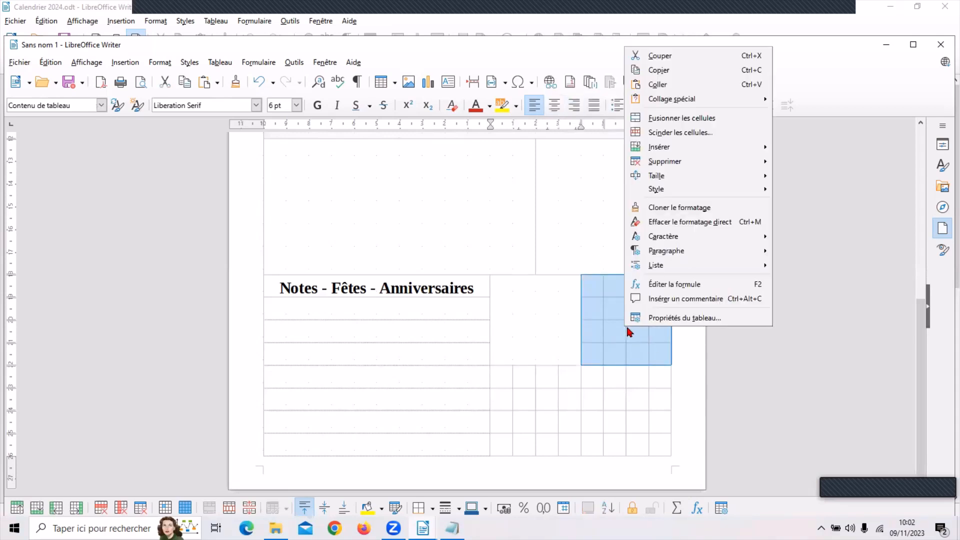
left_click(659, 119)
Try merging the lower four rows beside the Notes section into two four-by-four cells, and undo both merges
left_click_drag(505, 380, 574, 448)
right_click(529, 412)
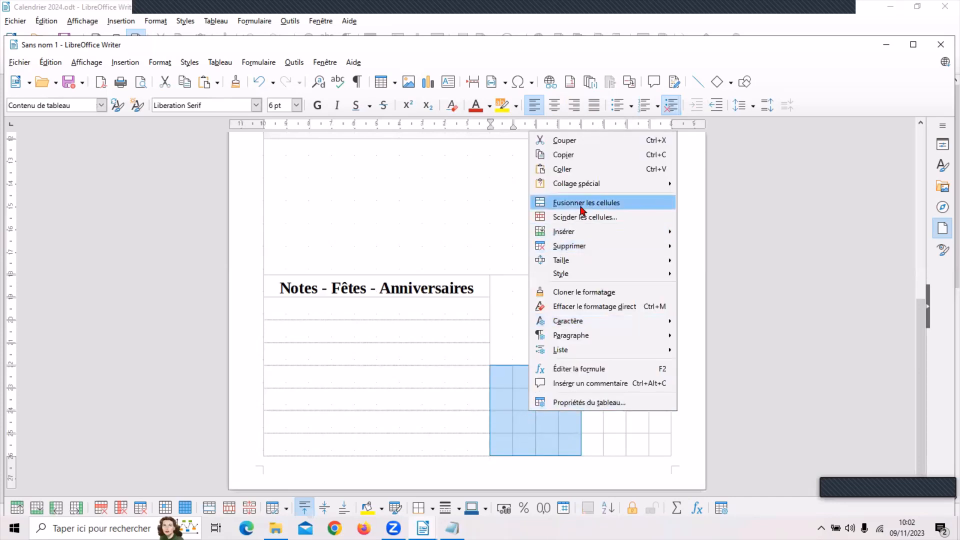
left_click(582, 205)
left_click_drag(592, 378, 649, 440)
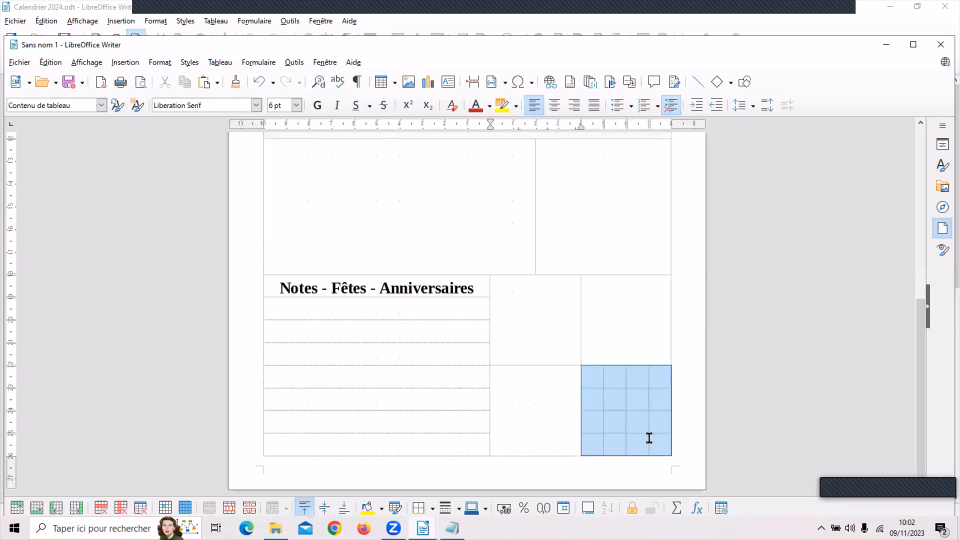
right_click(631, 424)
left_click(670, 215)
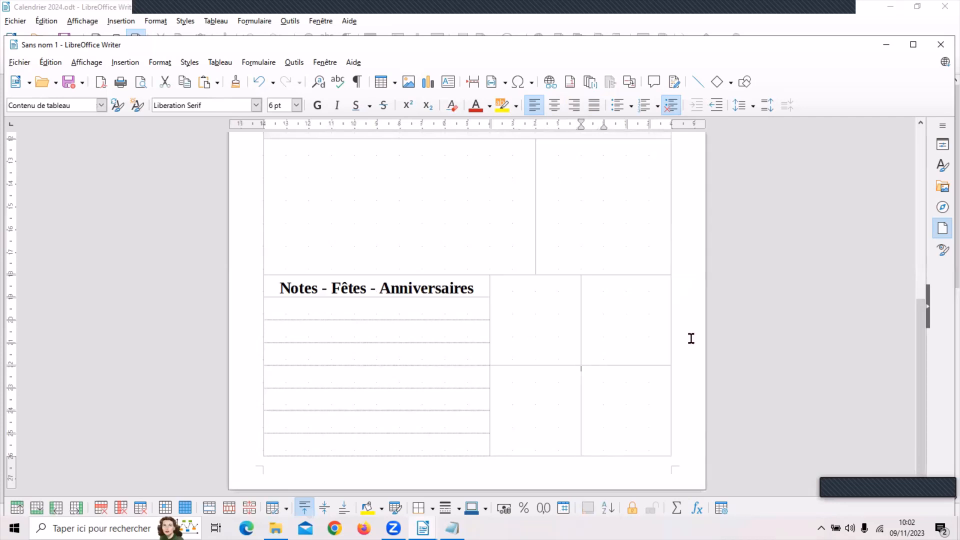
left_click(264, 85)
left_click(264, 85)
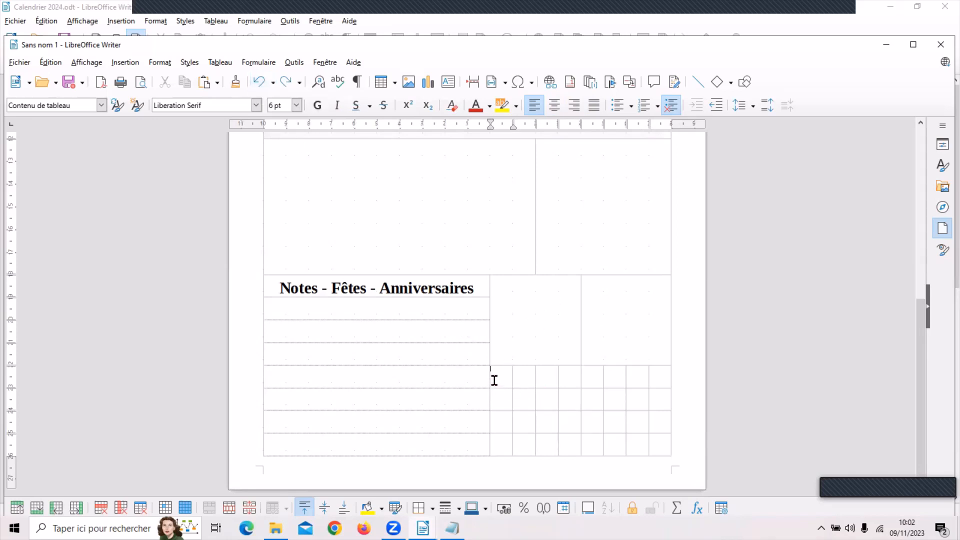
Try merging the lower four rows beside the Notes section into one wide cell, and undo it along with the two merges above
left_click_drag(493, 380, 656, 445)
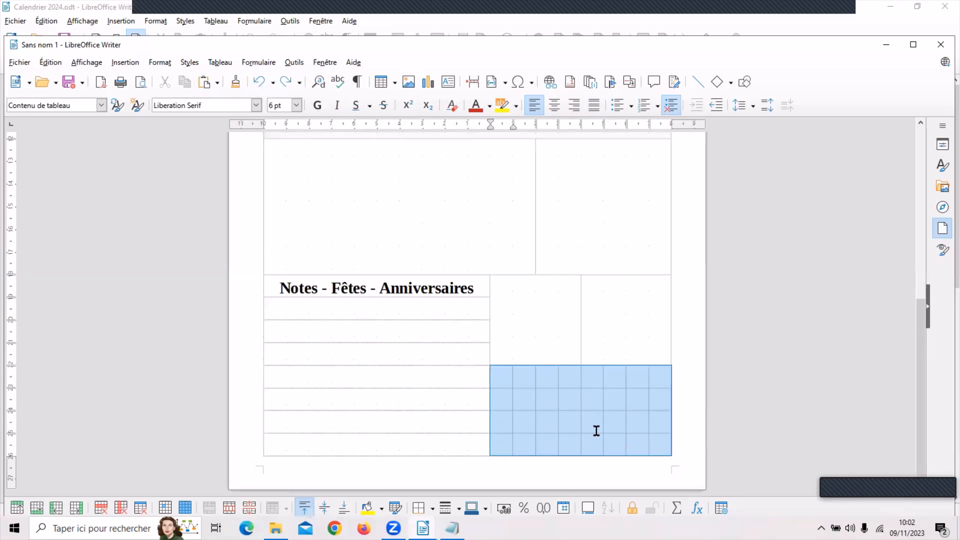
right_click(537, 412)
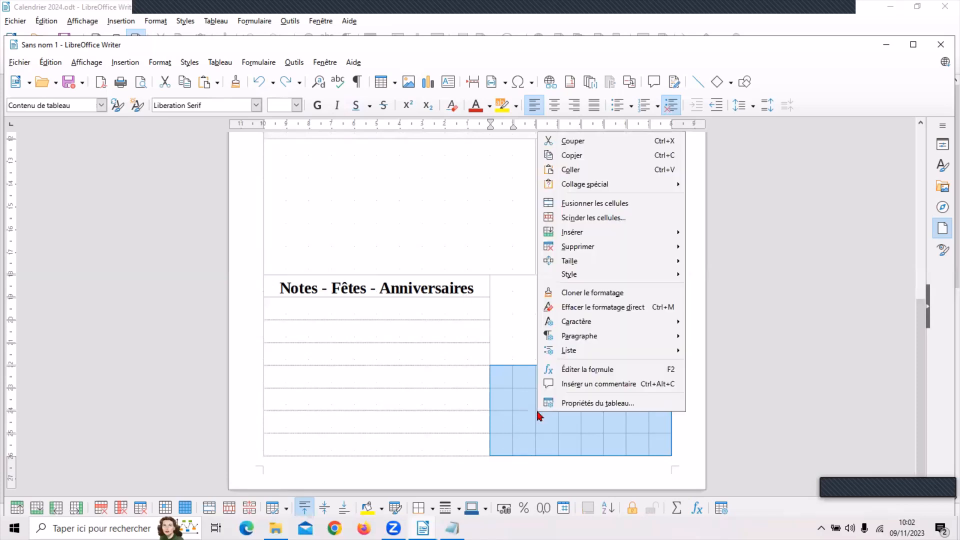
left_click(592, 204)
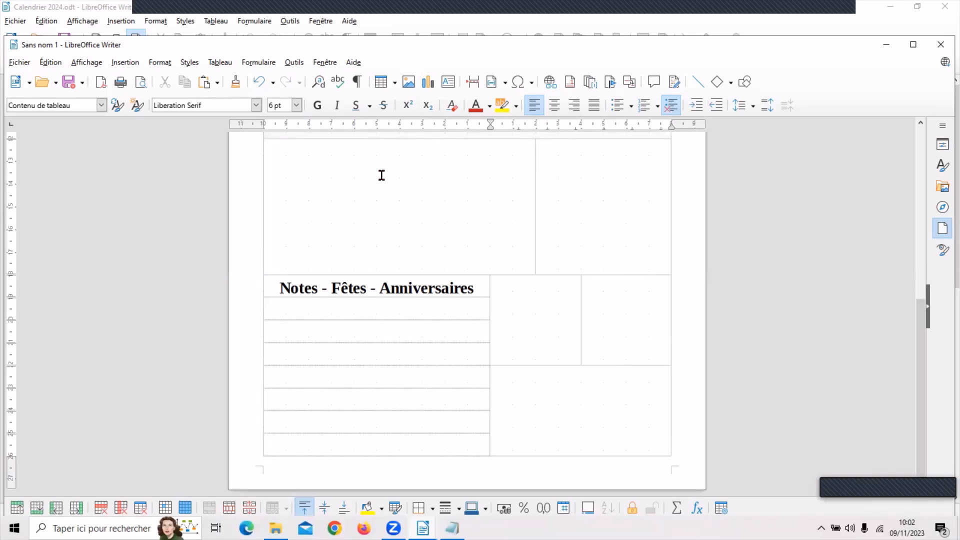
left_click(260, 82)
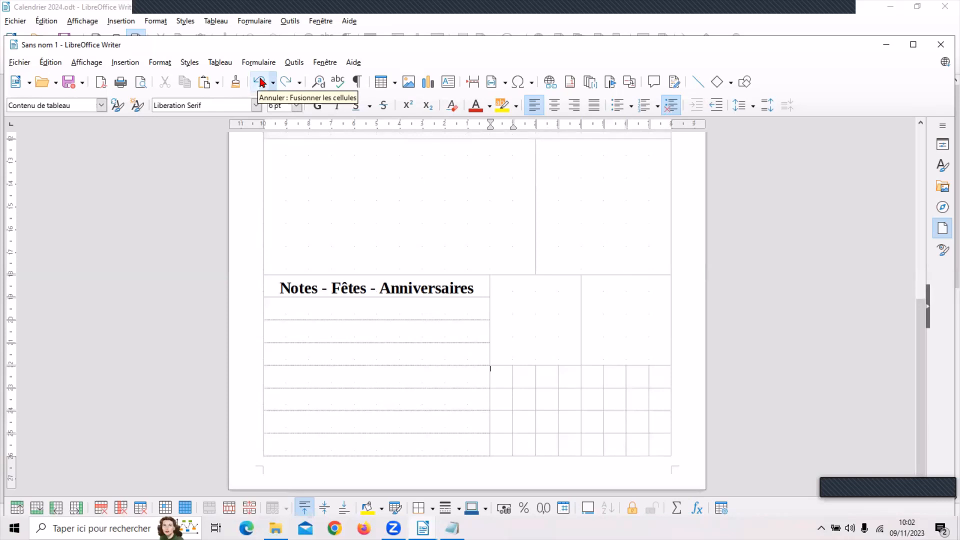
left_click(260, 83)
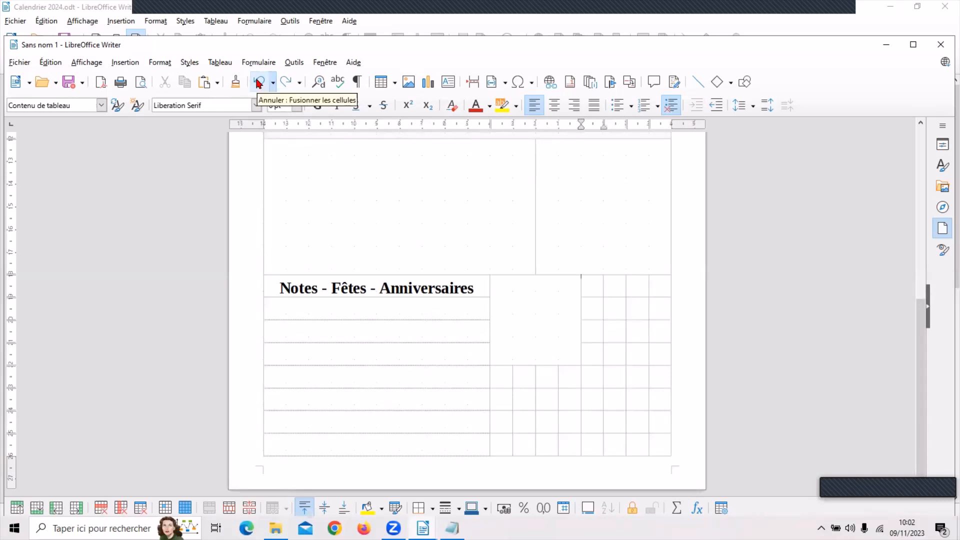
left_click(260, 84)
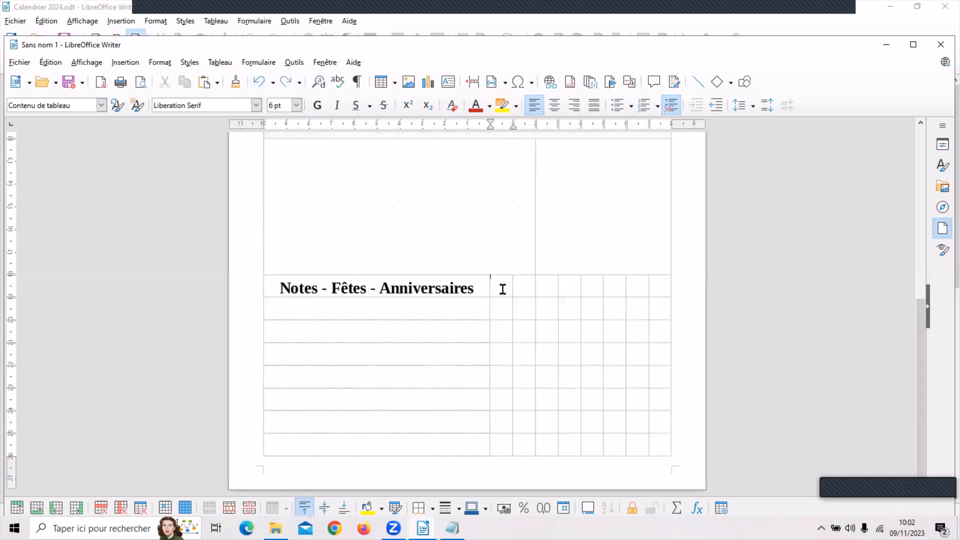
Try merging the first four columns beside the Notes section into one tall cell and the last four columns into two stacked four-by-four cells
left_click_drag(502, 289, 563, 441)
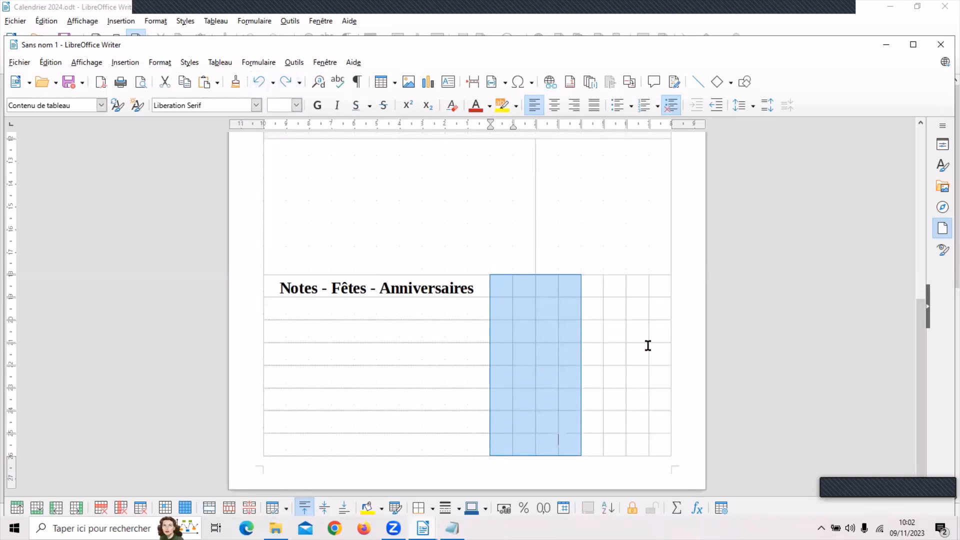
right_click(537, 345)
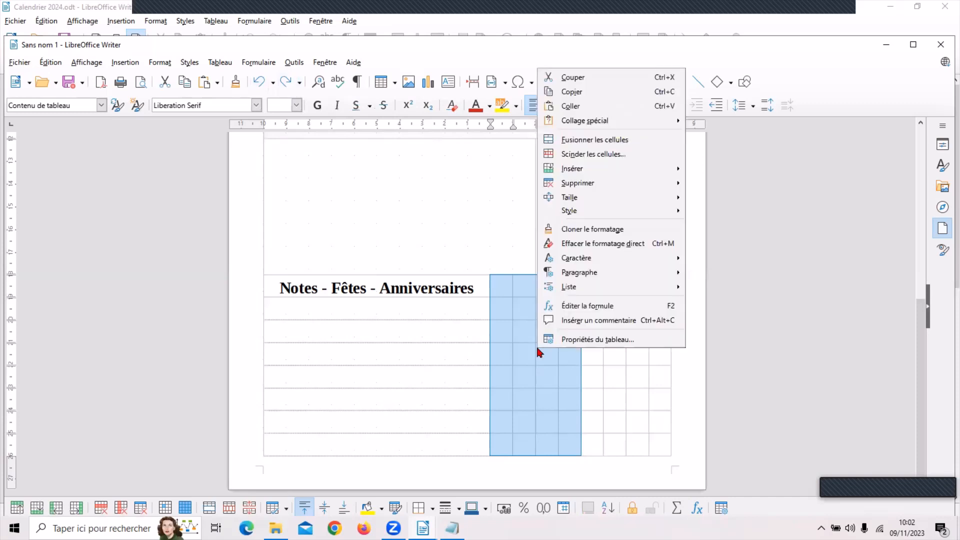
left_click(580, 140)
left_click_drag(589, 291, 656, 349)
right_click(631, 348)
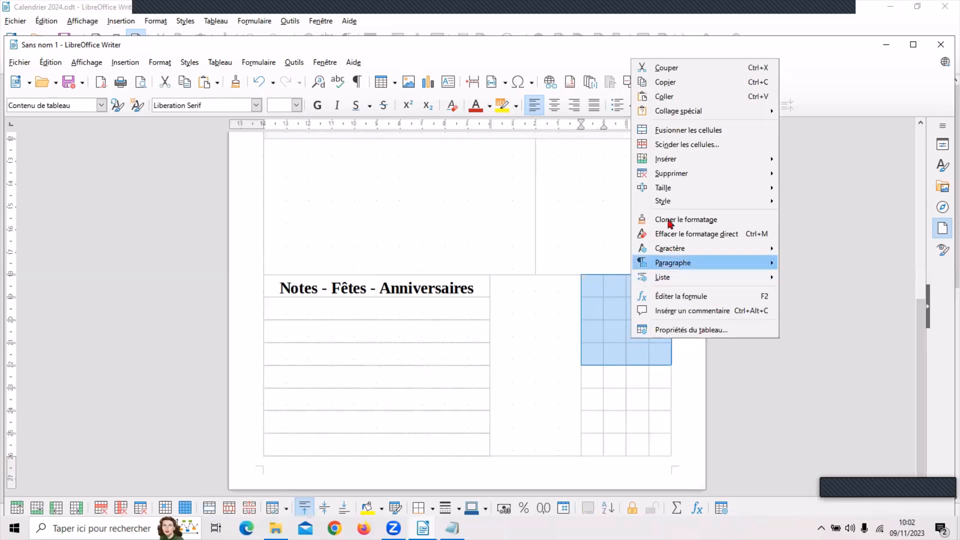
left_click(662, 130)
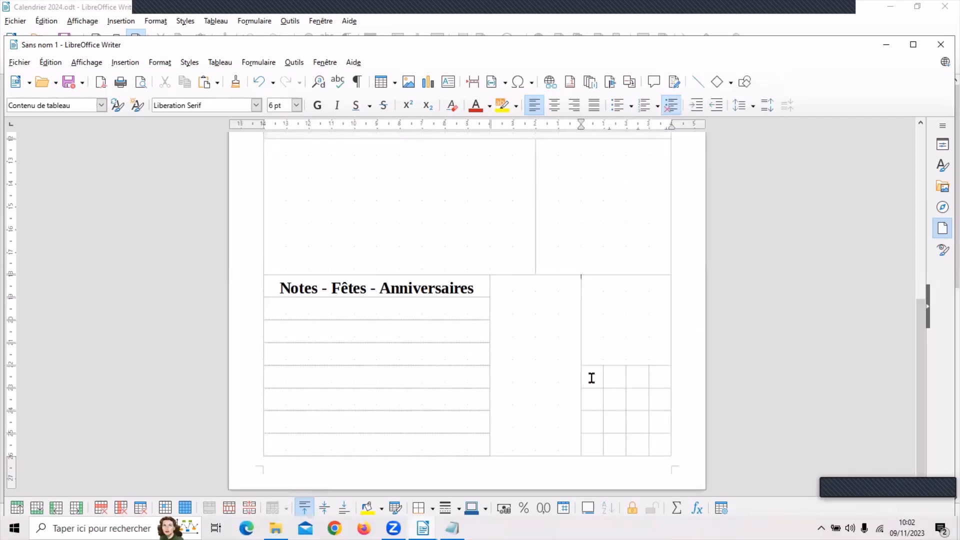
left_click_drag(592, 377, 656, 446)
right_click(627, 410)
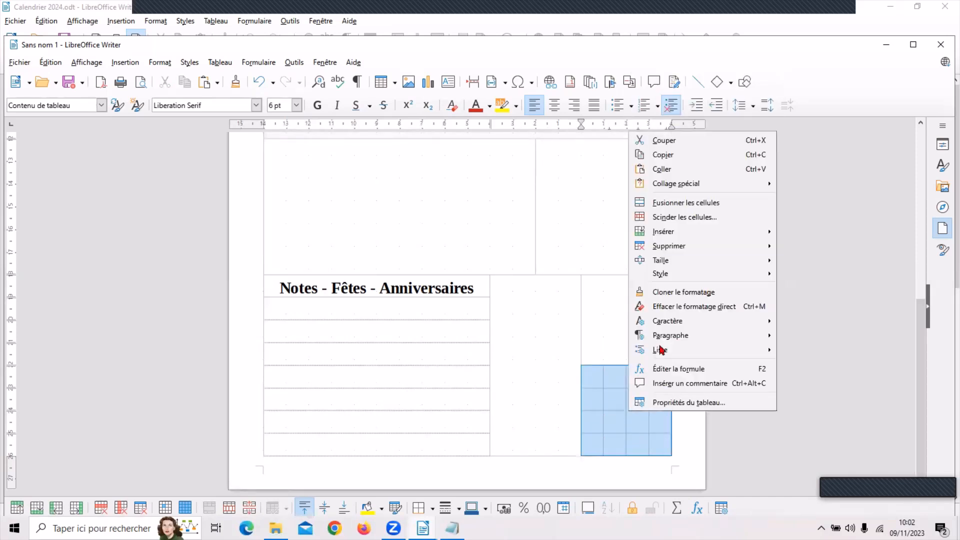
left_click(674, 200)
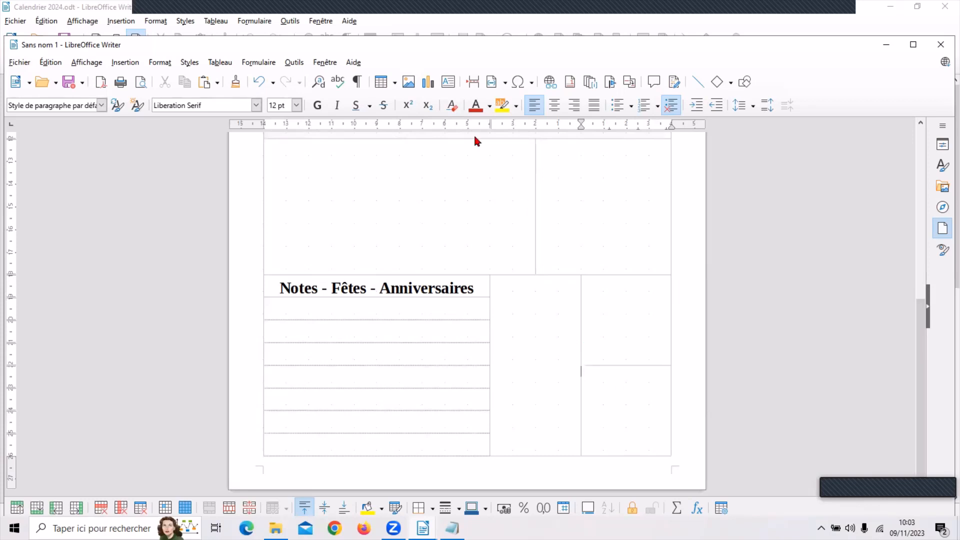
Undo the tall merge and the two stacked merges beside the Notes section
left_click(259, 82)
left_click(259, 82)
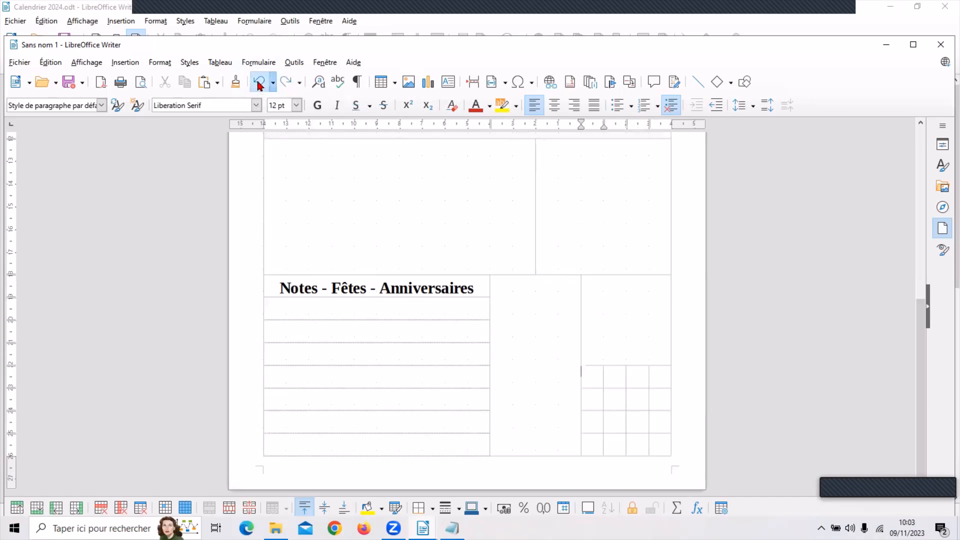
left_click(259, 82)
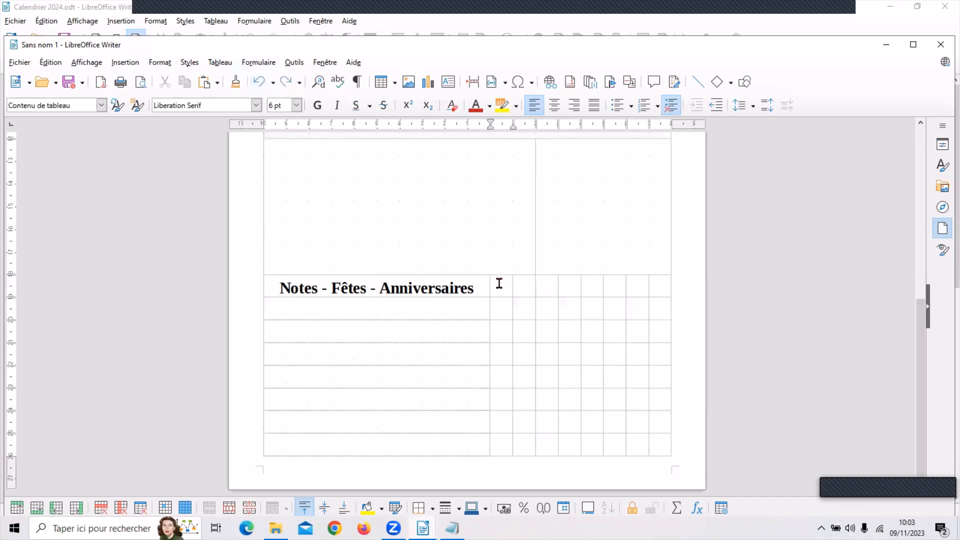
Try merging the eight-by-eight block beside the Notes section into one cell, and undo it along with the two merges in the row above
left_click_drag(499, 281, 659, 440)
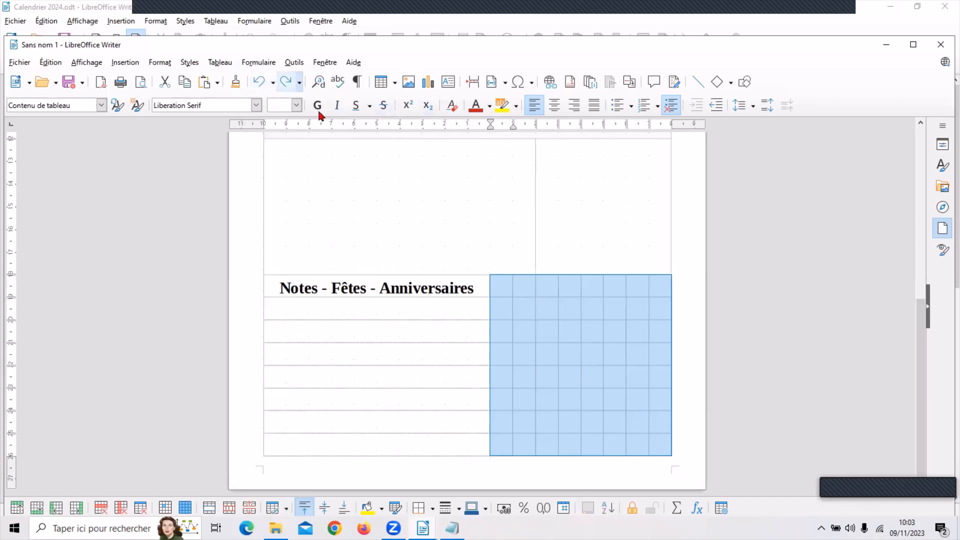
right_click(565, 344)
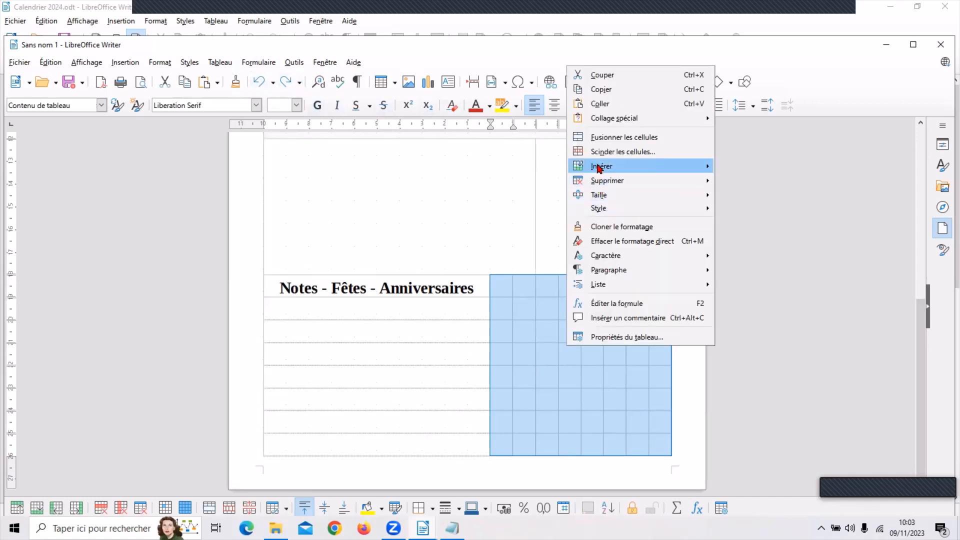
left_click(598, 138)
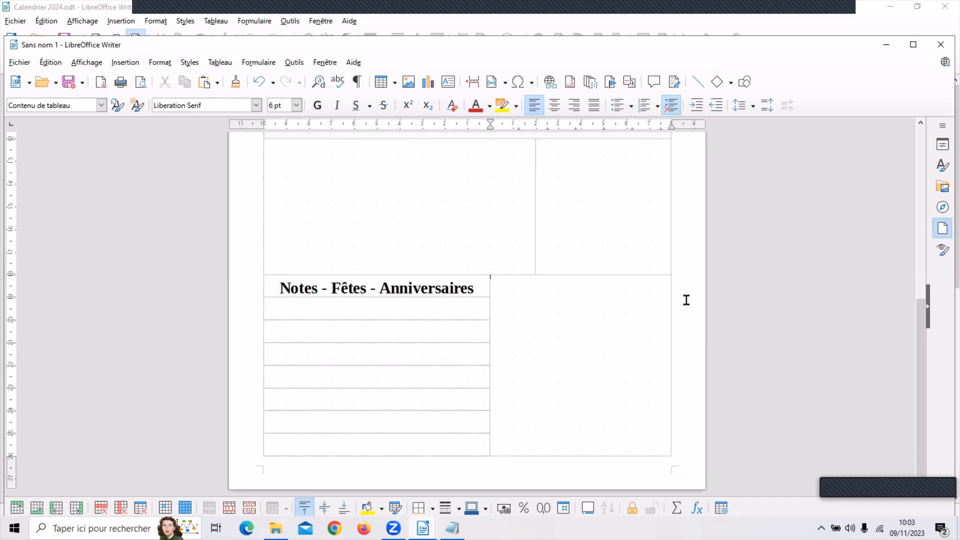
left_click(258, 82)
left_click(259, 82)
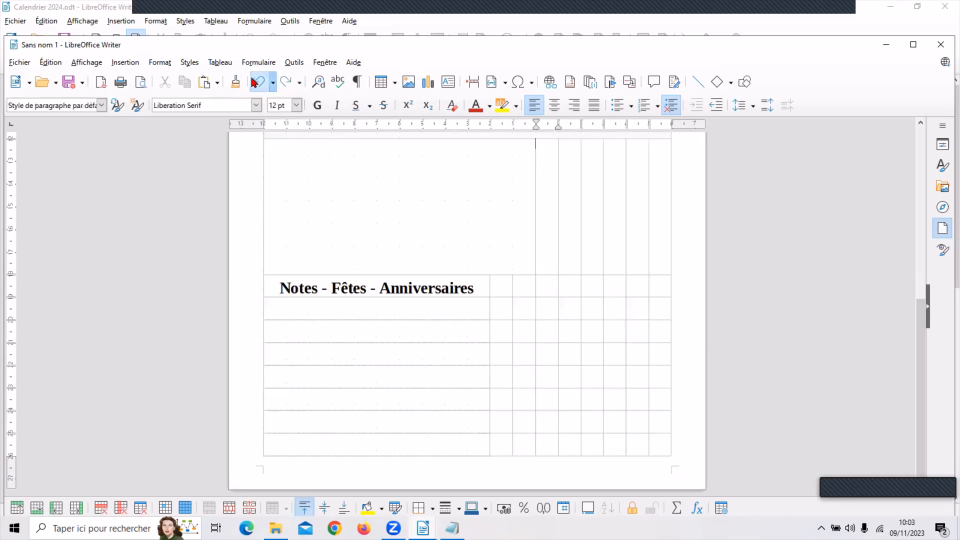
left_click(258, 82)
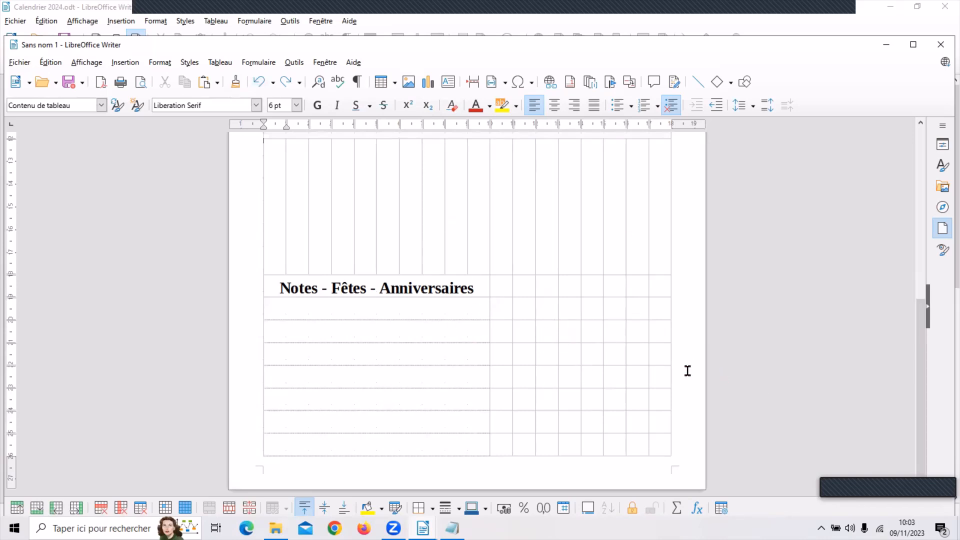
Examine possible picture areas beside the Notes section by selecting a four-by-four block and the full-height first four columns
scroll(686, 371, "up", 10)
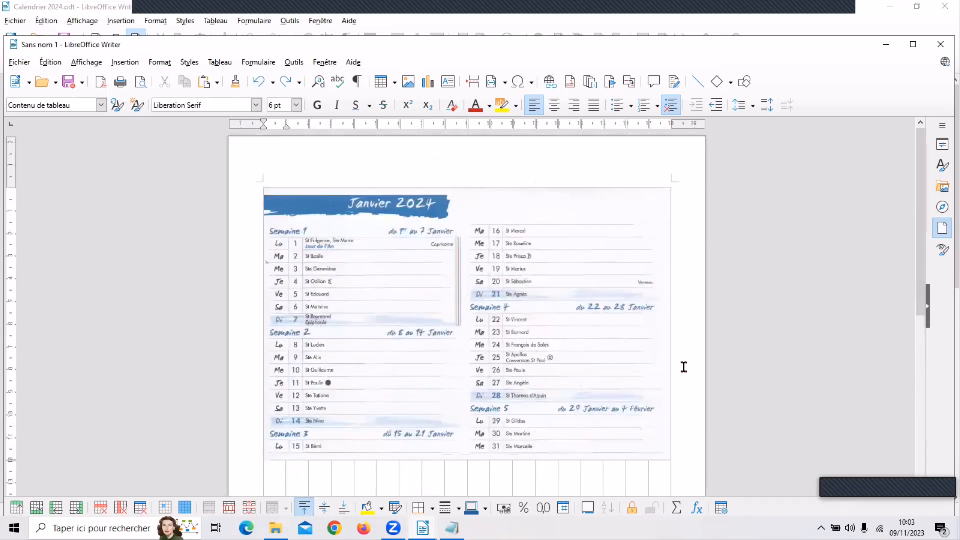
scroll(684, 368, "down", 10)
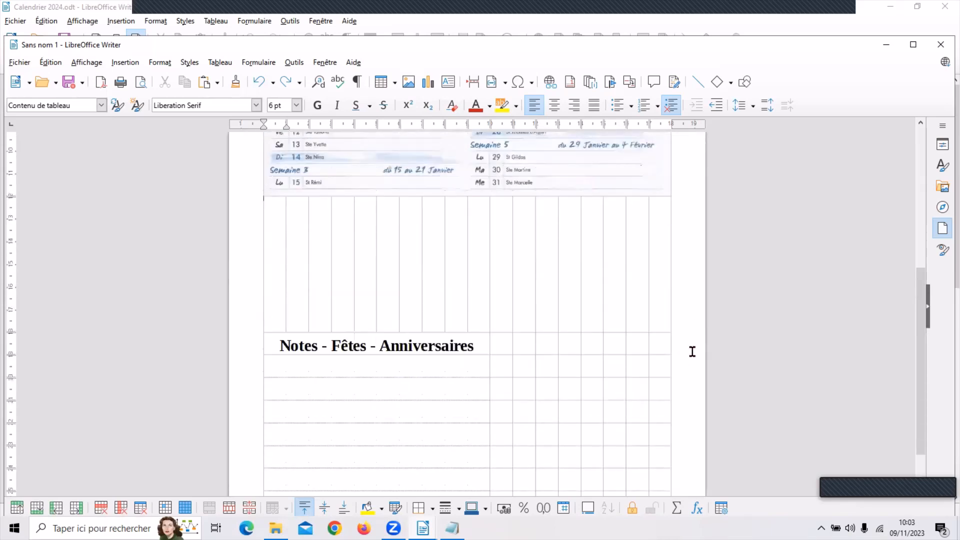
scroll(692, 352, "down", 2)
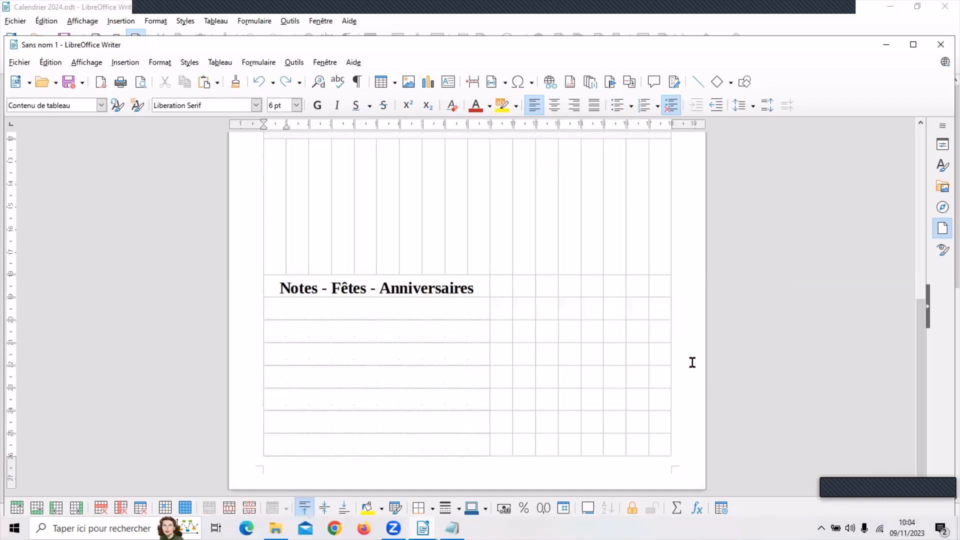
left_click_drag(503, 285, 563, 378)
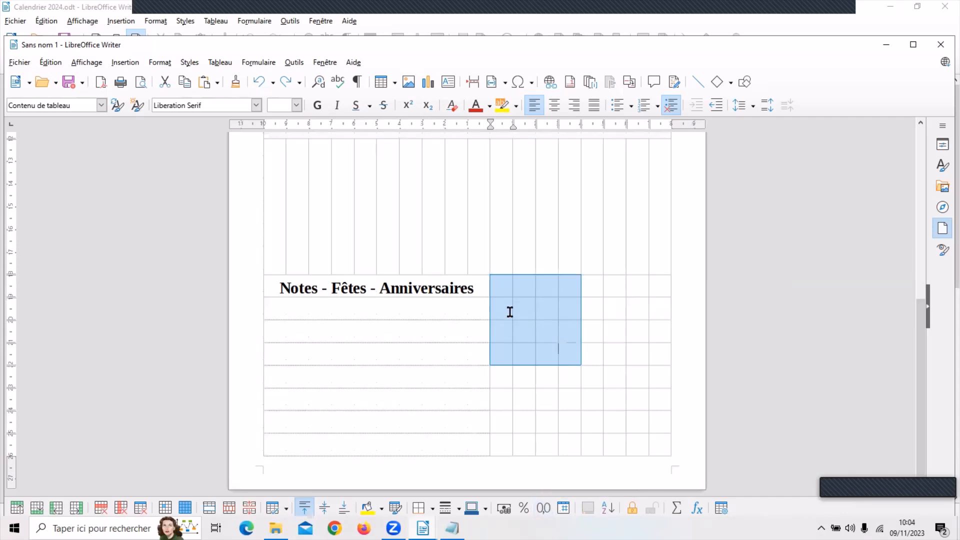
left_click(544, 340)
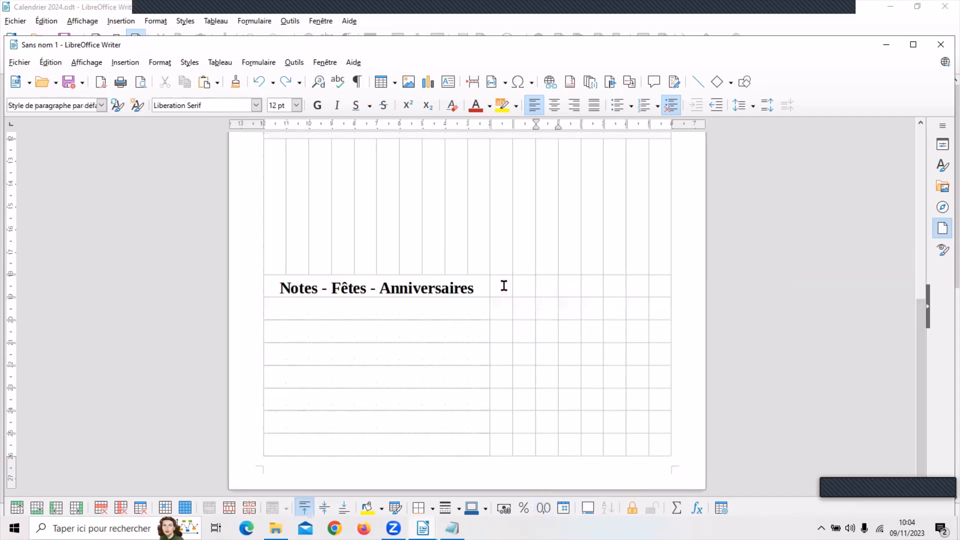
left_click_drag(503, 285, 570, 441)
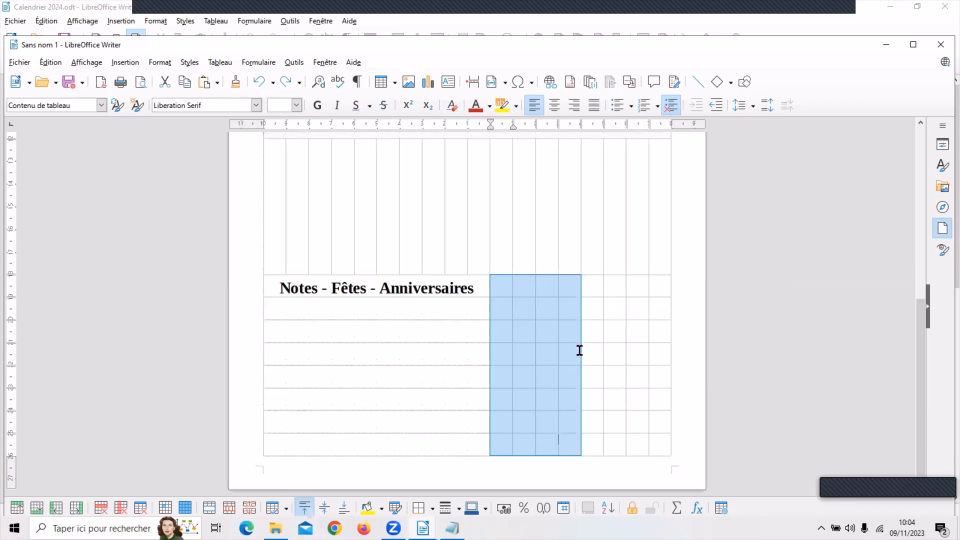
left_click(688, 331)
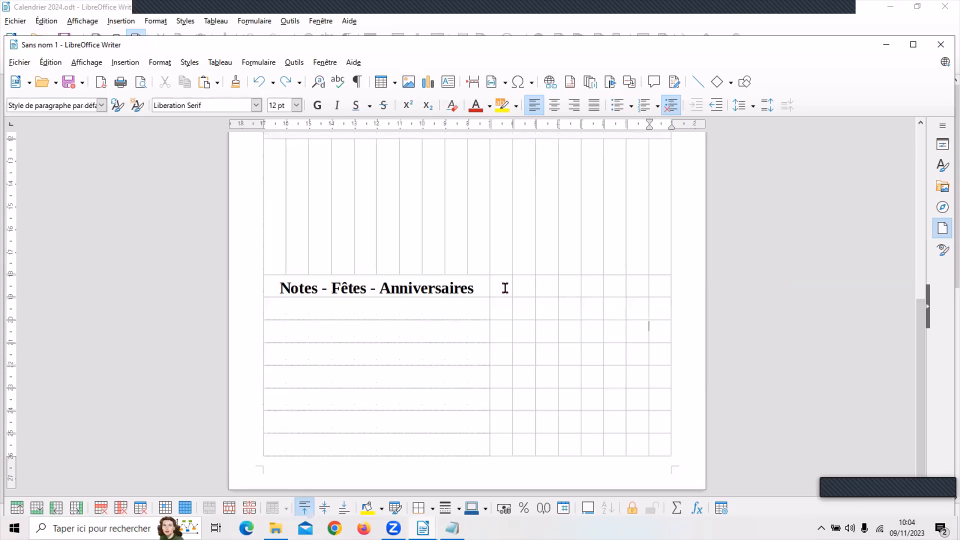
left_click_drag(501, 287, 568, 450)
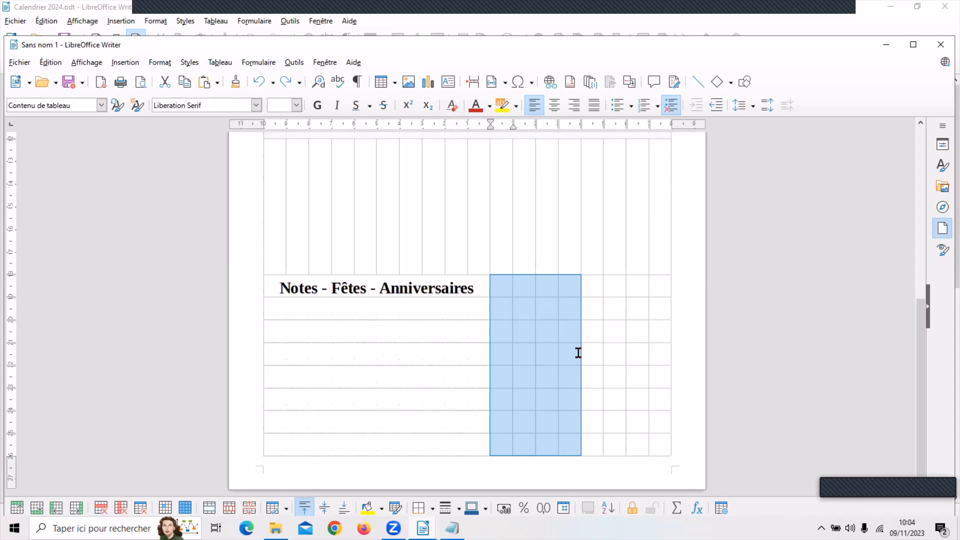
left_click(608, 358)
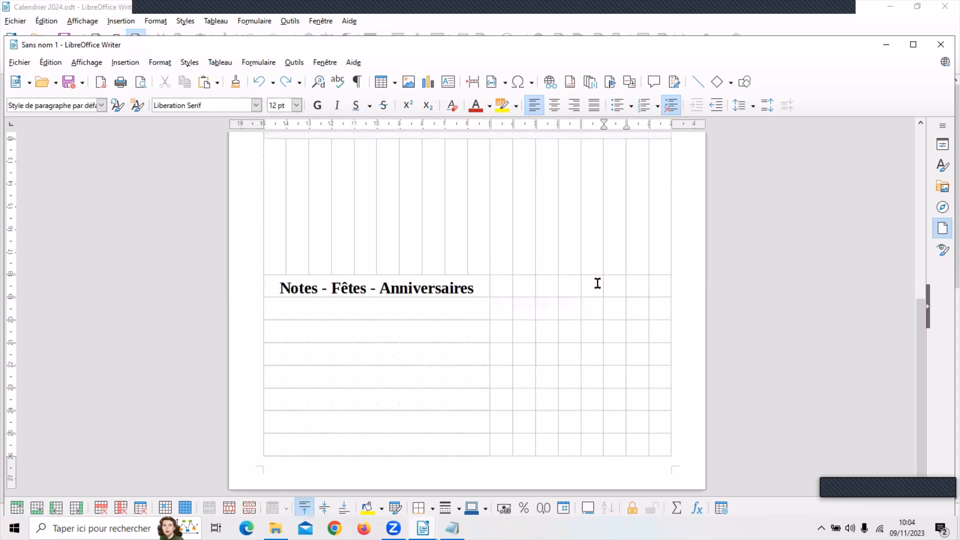
Examine wide picture areas by selecting the upper four rows beside the Notes section and the entire row beneath the calendar image
left_click_drag(493, 285, 662, 358)
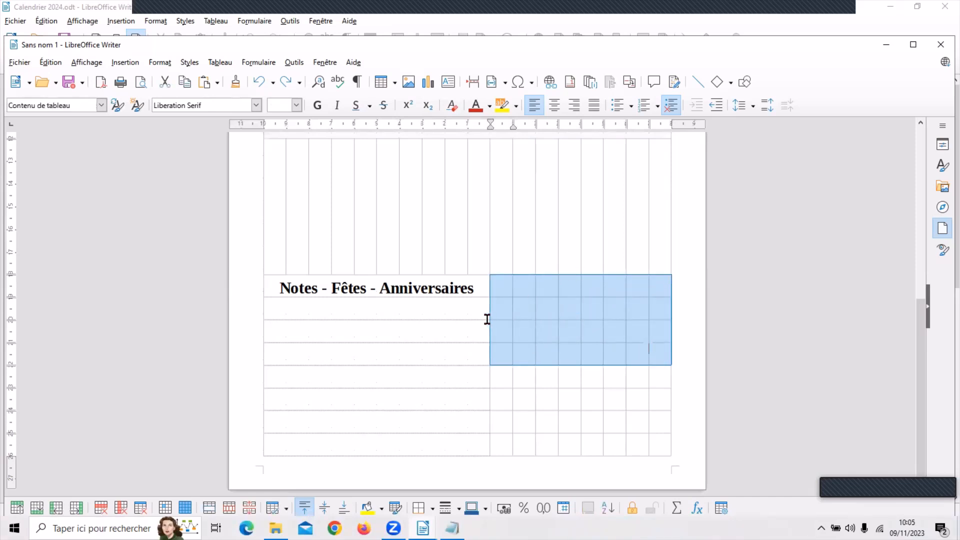
left_click(695, 343)
scroll(695, 331, "up", 5)
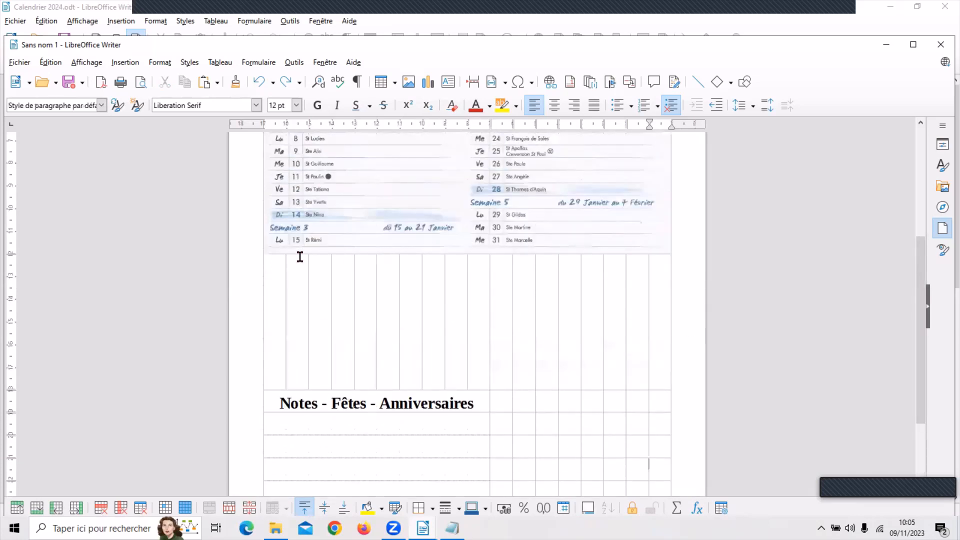
left_click_drag(279, 269, 661, 307)
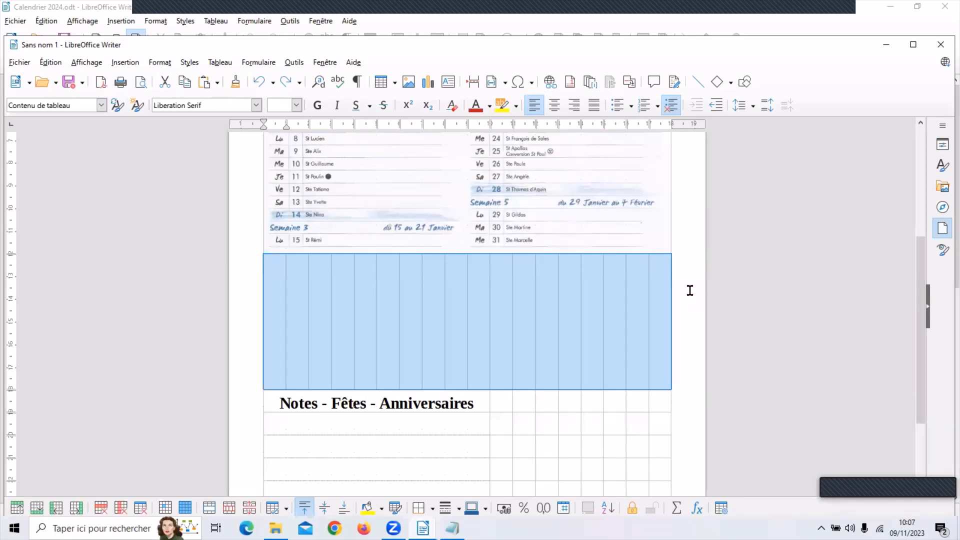
Switch to File Explorer, try a square crop of Assistance 4-3 from the Images folder, and close the image without saving
left_click(275, 529)
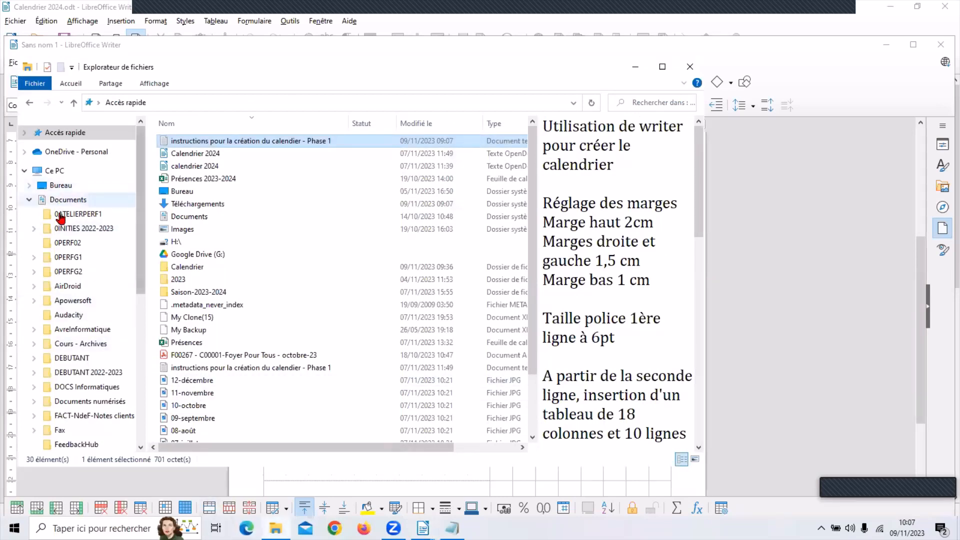
left_click_drag(143, 215, 141, 367)
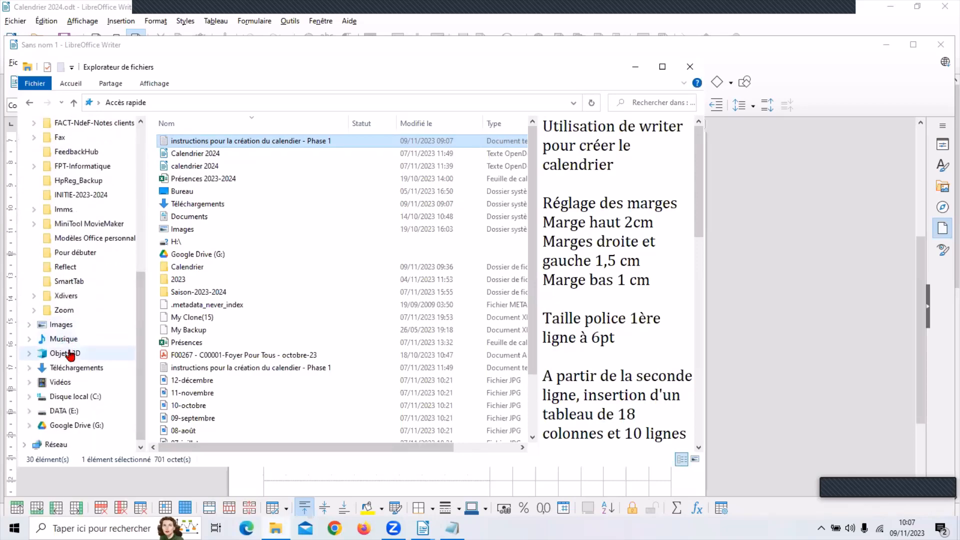
left_click(61, 325)
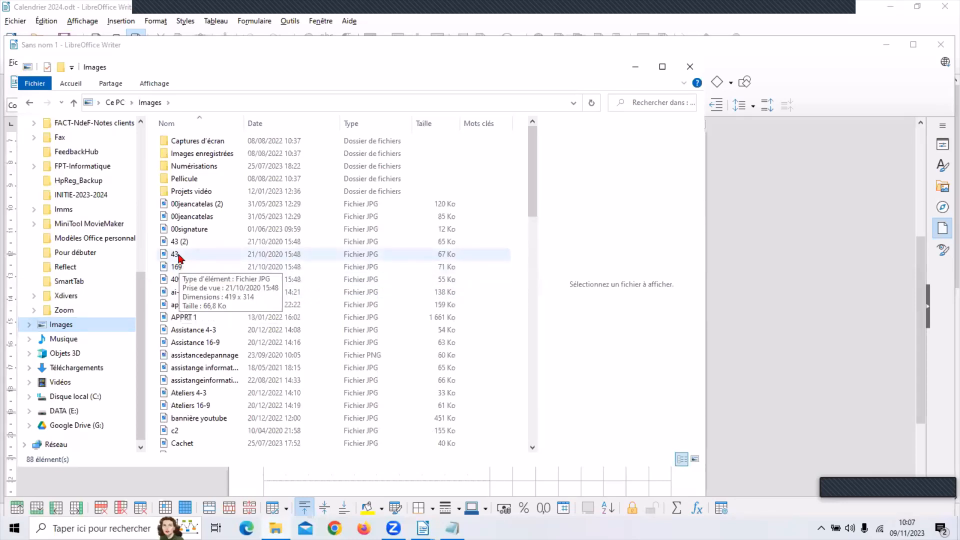
left_click(192, 331)
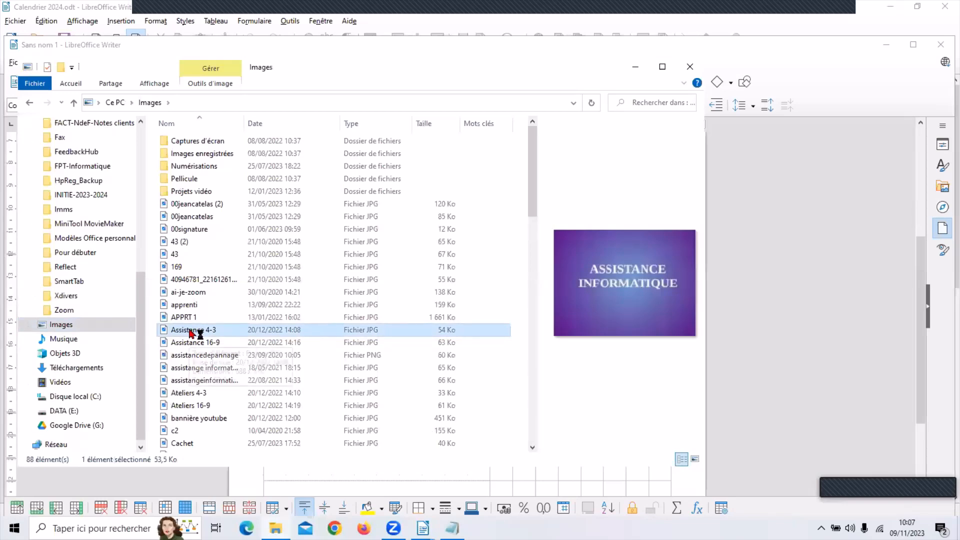
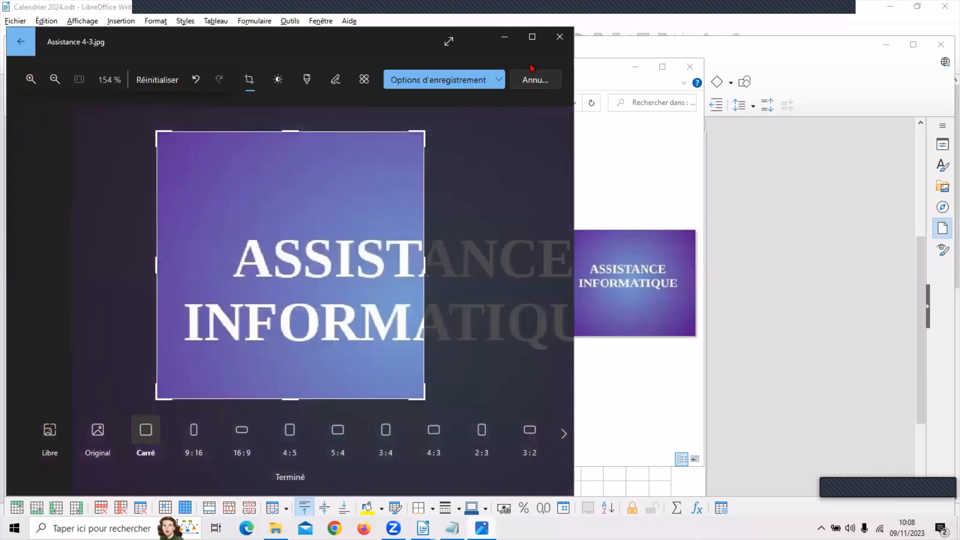
left_click(560, 40)
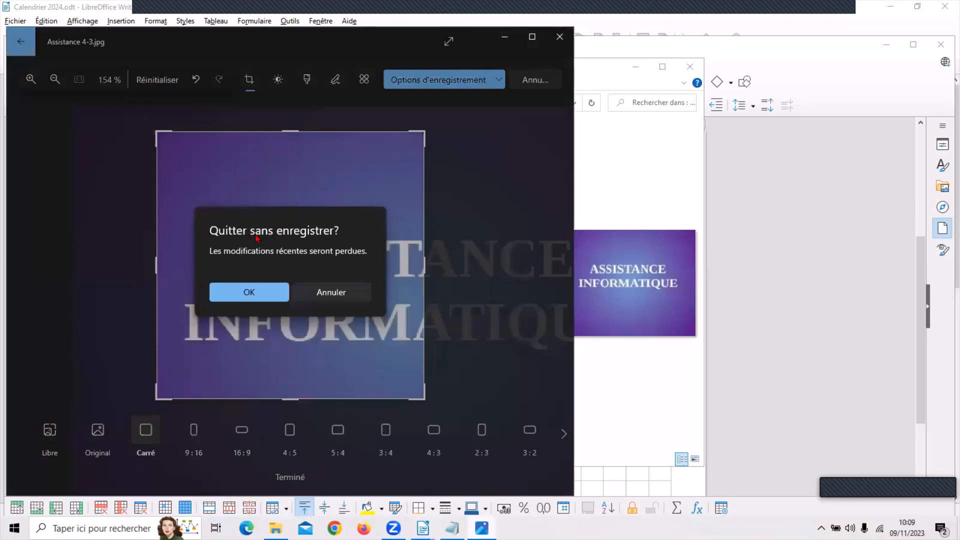
left_click(260, 296)
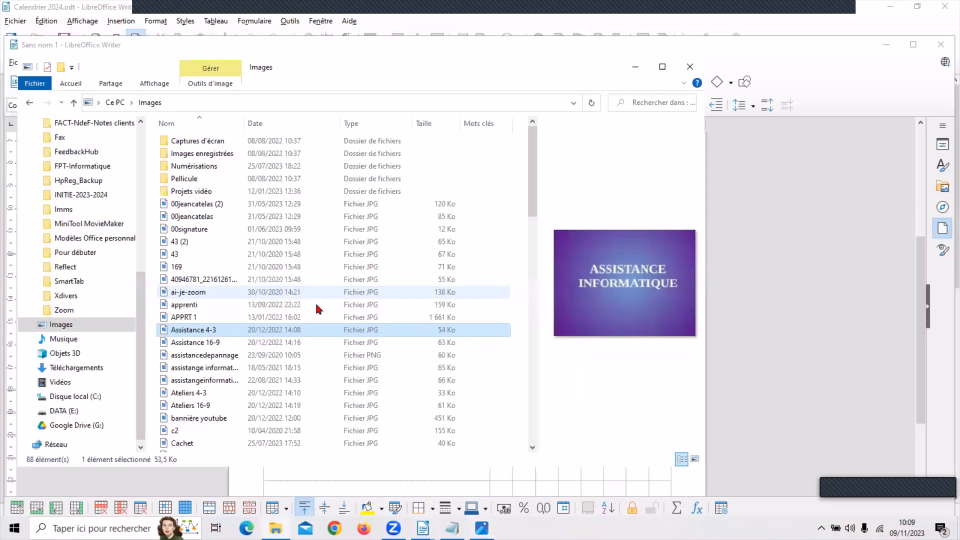
Look through the Scan folder in Documents > 0INITIES 2022-2023 and open the neighbouring mois folder
left_click_drag(142, 295, 156, 152)
left_click(85, 205)
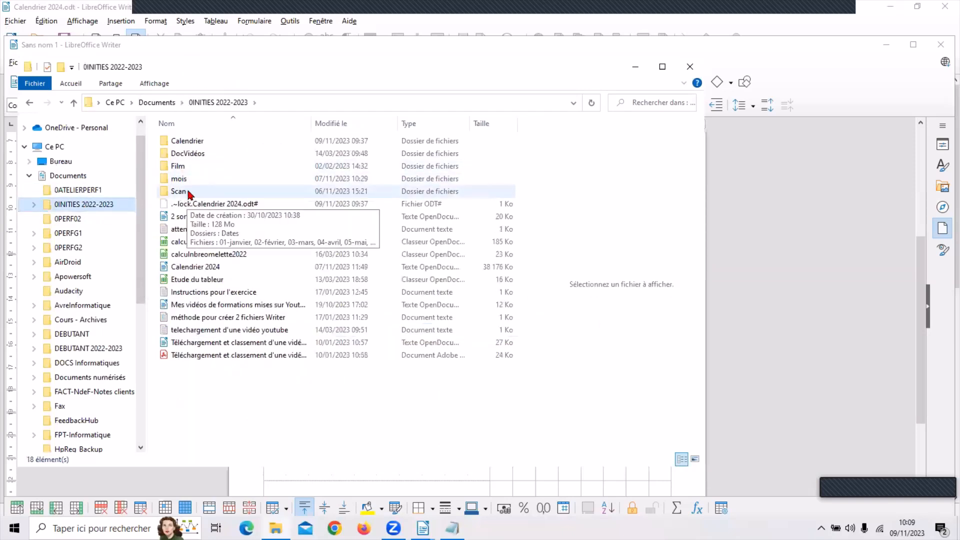
double_click(187, 195)
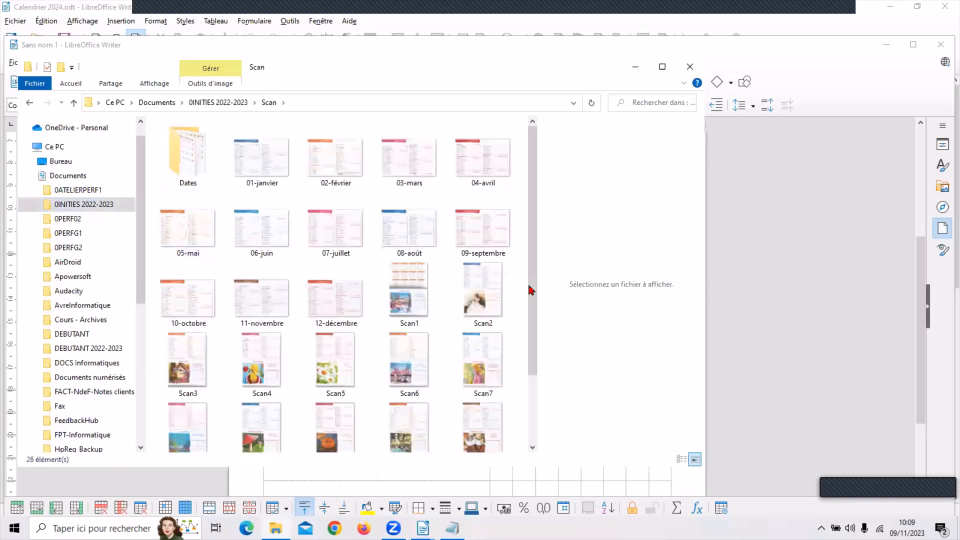
left_click_drag(534, 290, 537, 388)
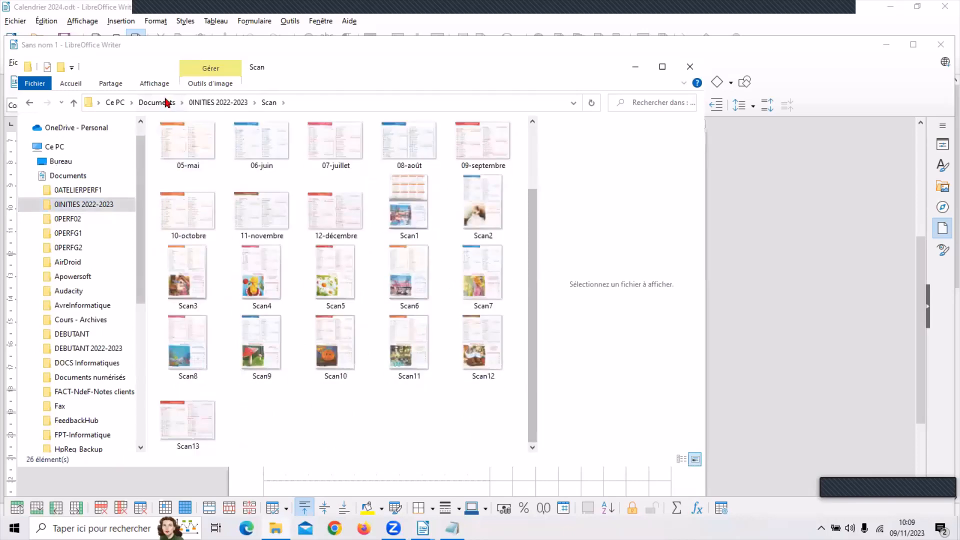
left_click(208, 102)
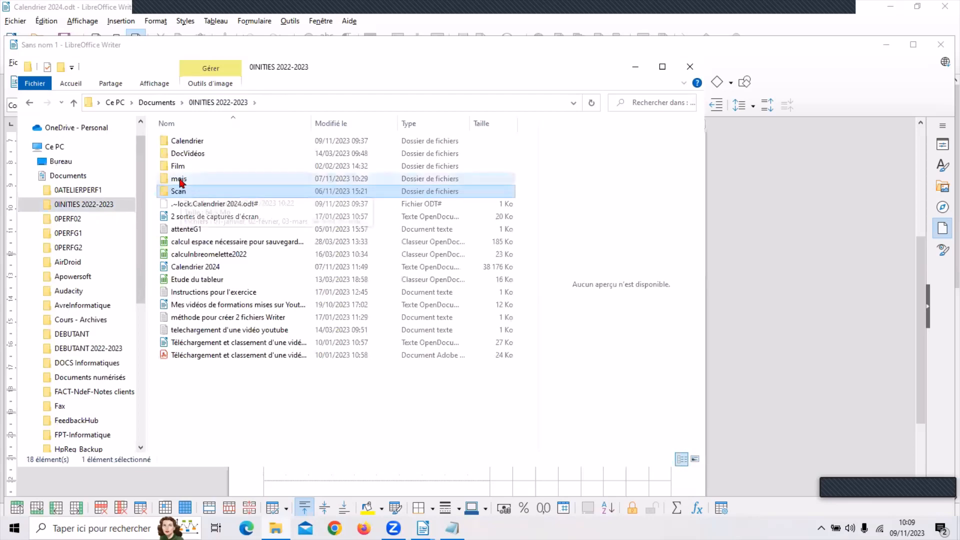
double_click(179, 179)
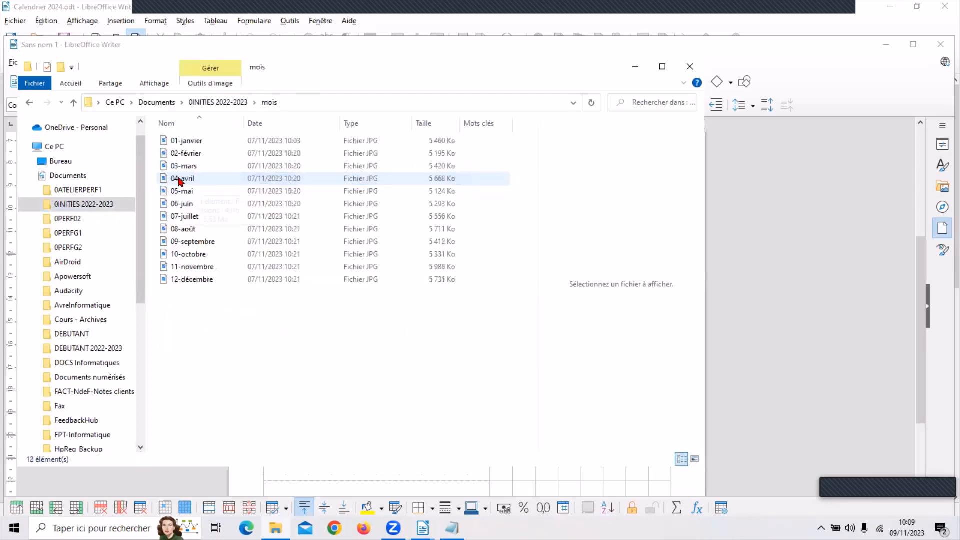
Go to the Calendrier folder inside 0INITIES 2022-2023 and select the rapport de 2 photo
left_click(190, 144)
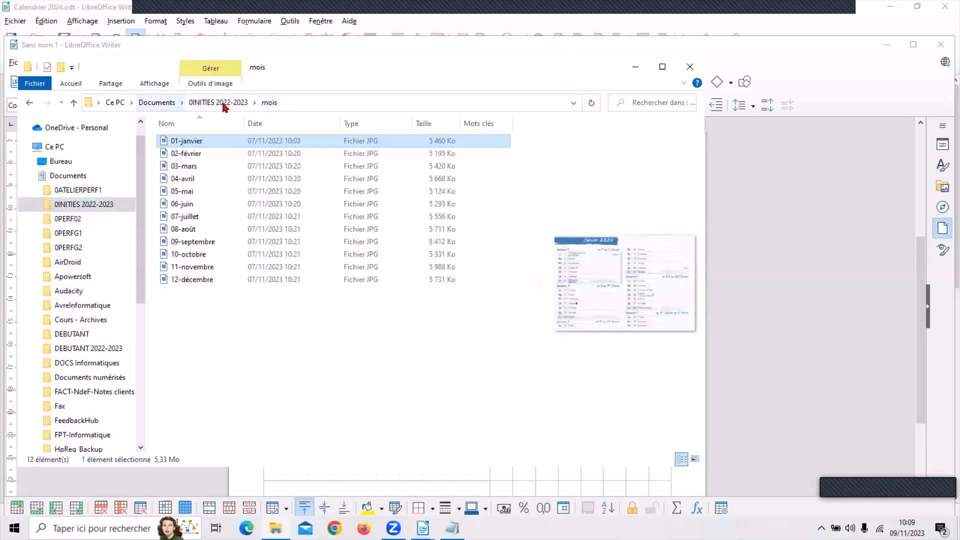
left_click(221, 103)
left_click(191, 141)
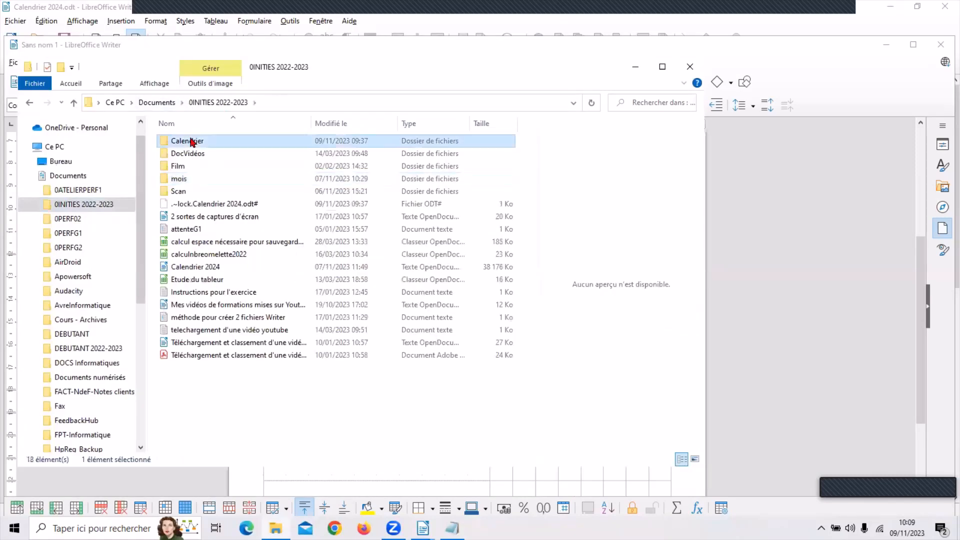
double_click(191, 141)
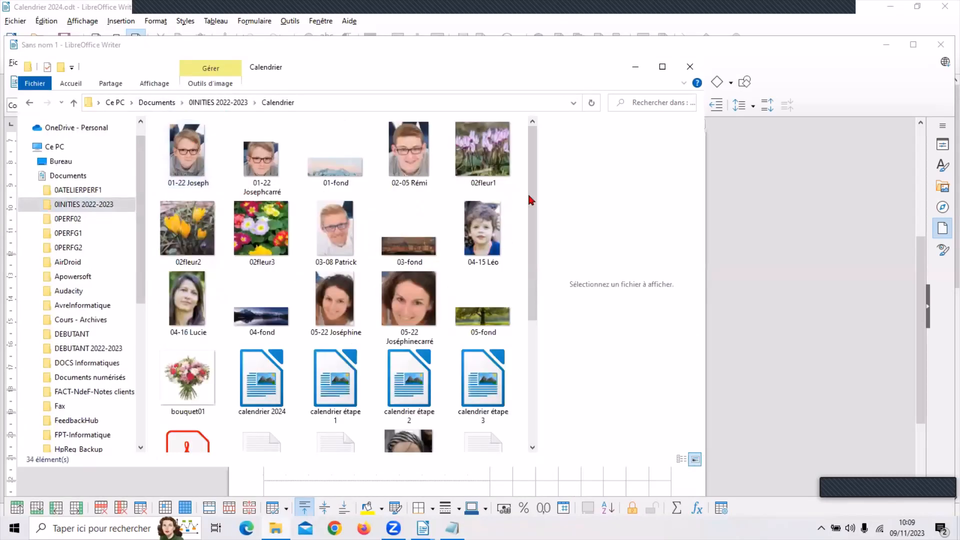
left_click_drag(534, 201, 543, 348)
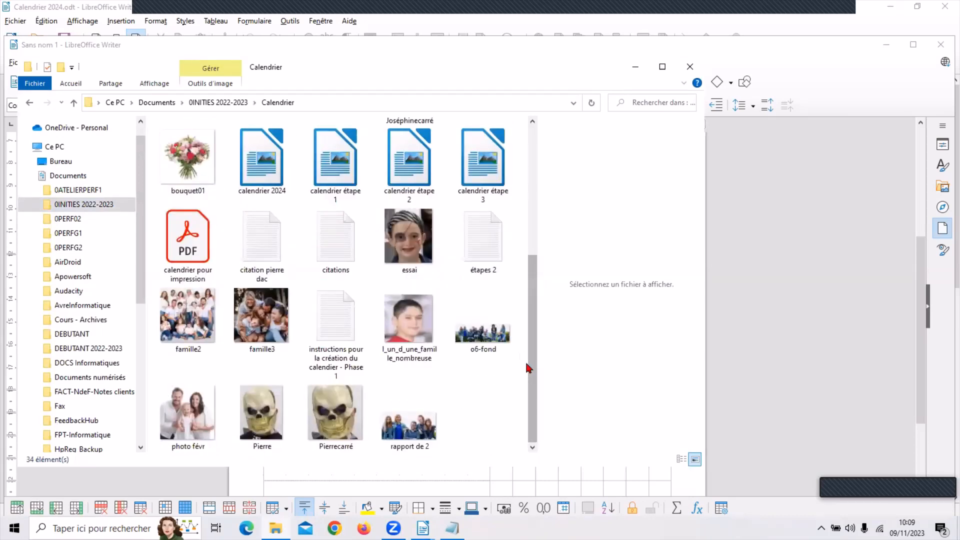
left_click(409, 434)
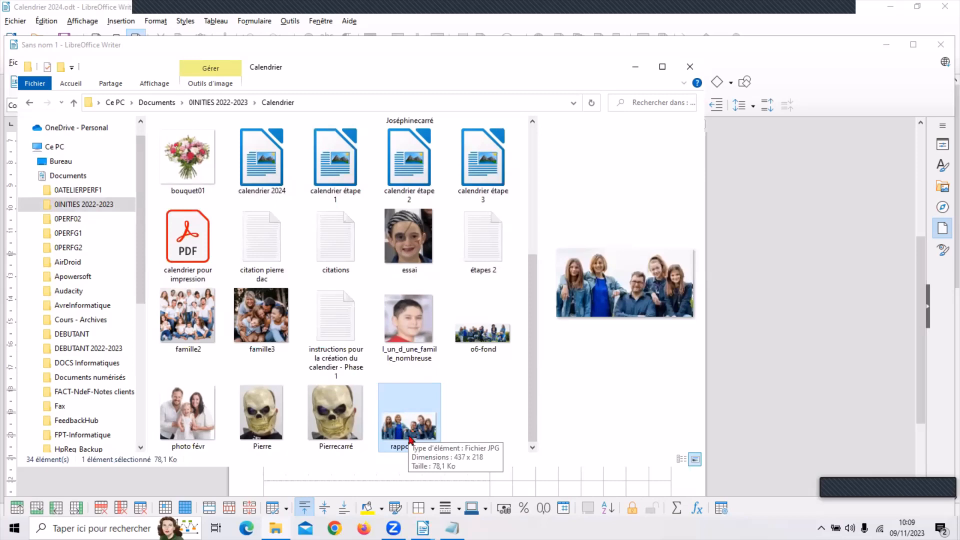
Check the blank table area below the January calendar in the untitled Writer document and return to the Calendrier folder
left_click(423, 528)
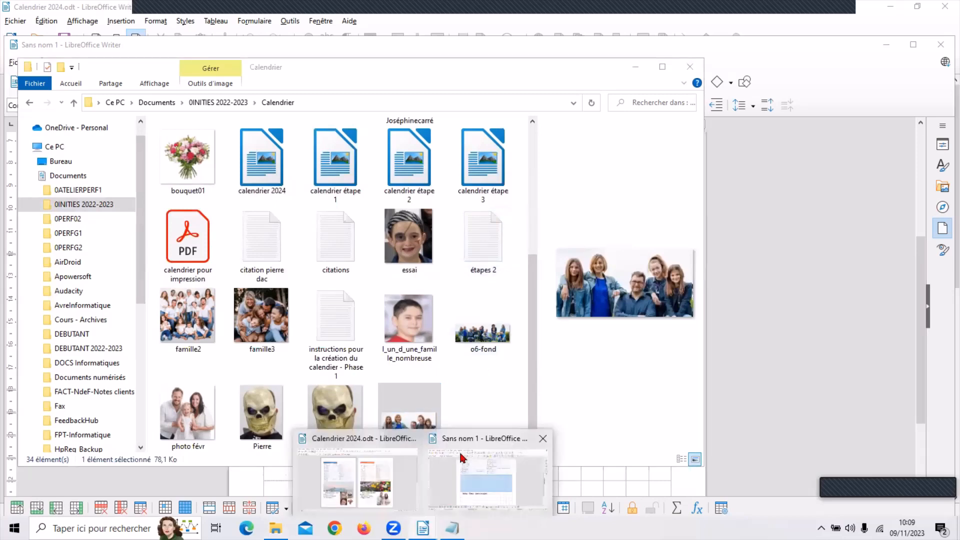
left_click(483, 475)
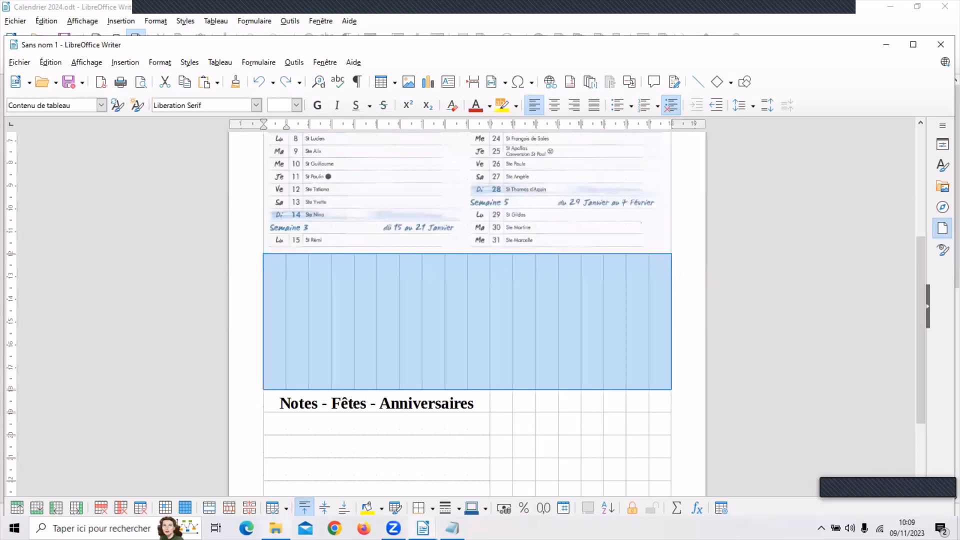
left_click(276, 528)
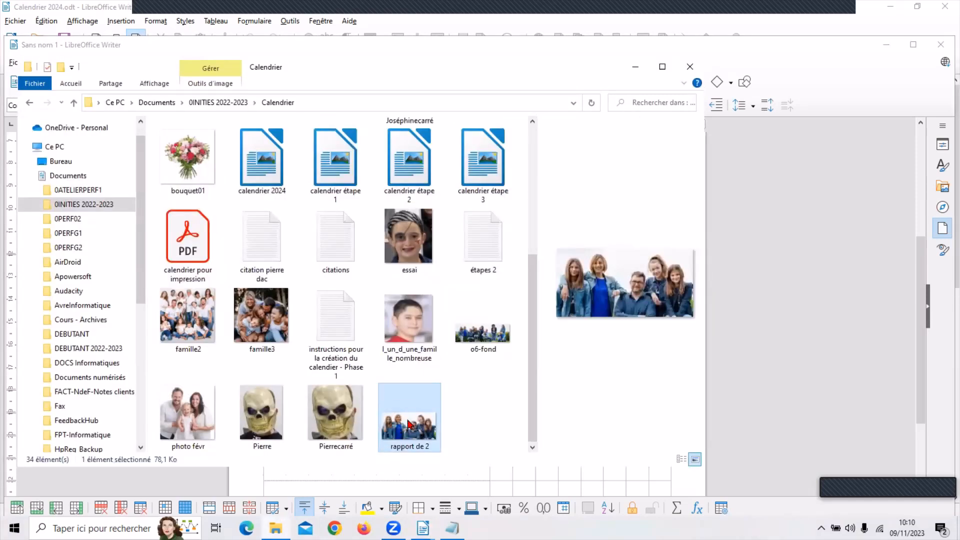
double_click(408, 424)
right_click(411, 422)
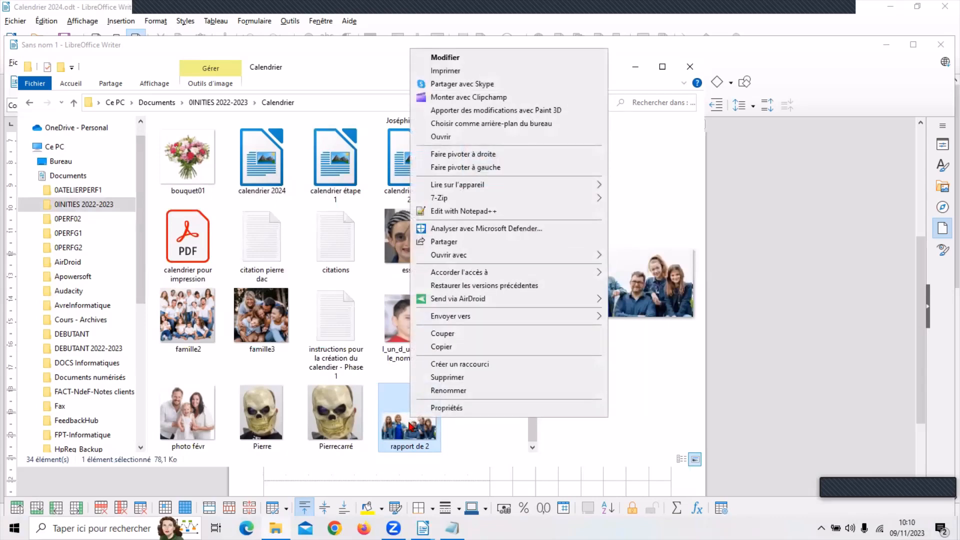
left_click(403, 426)
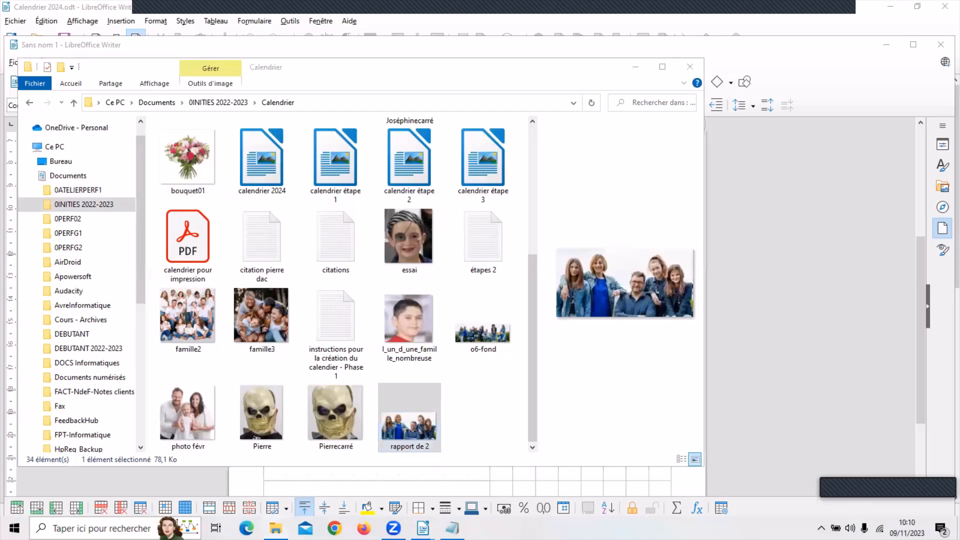
Search Windows for PhotoFiltre 7 and launch it
left_click(100, 528)
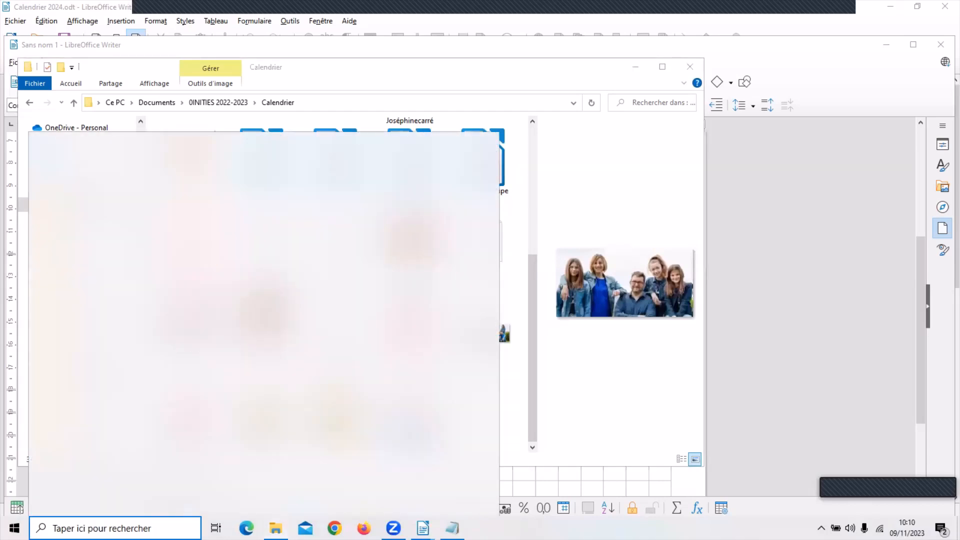
type("ph")
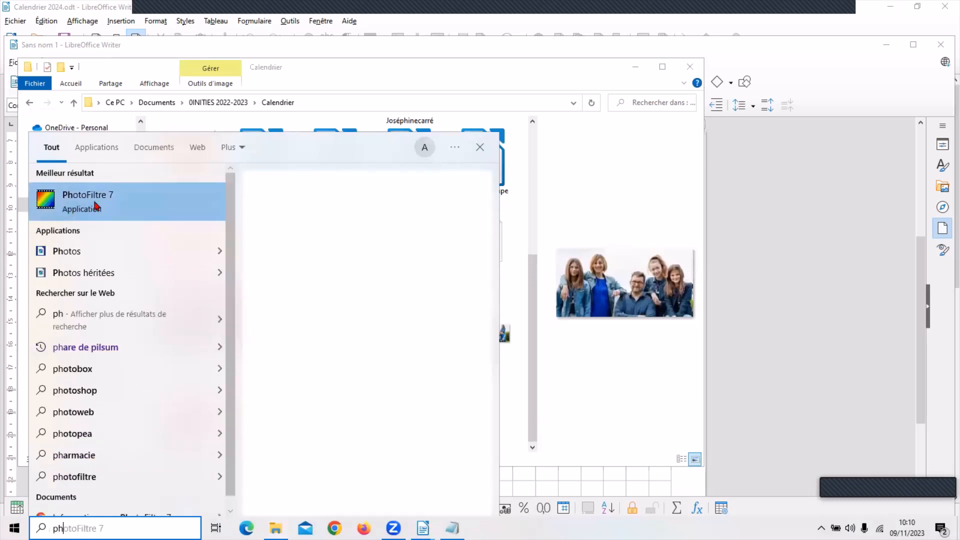
left_click(96, 202)
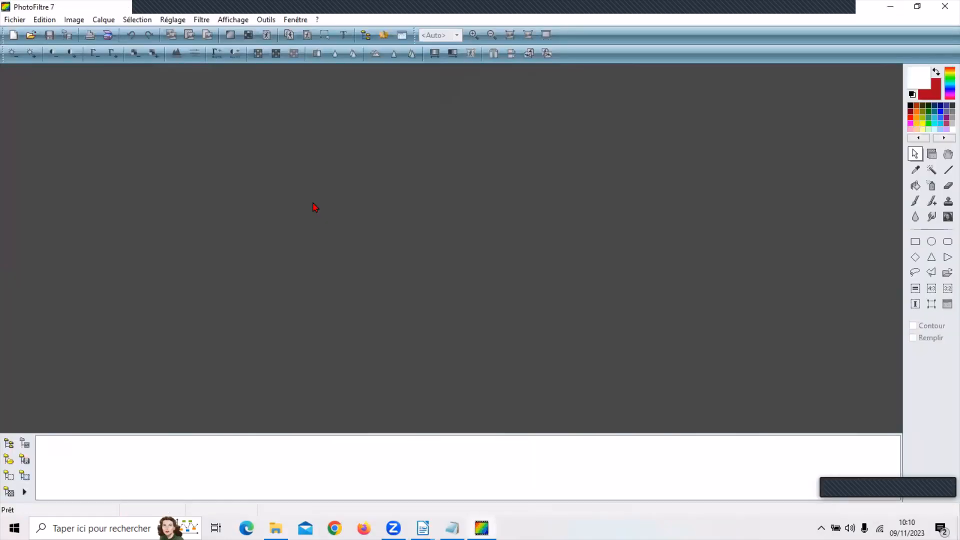
Open the rapport de 2 image from the Calendrier folder
left_click(15, 19)
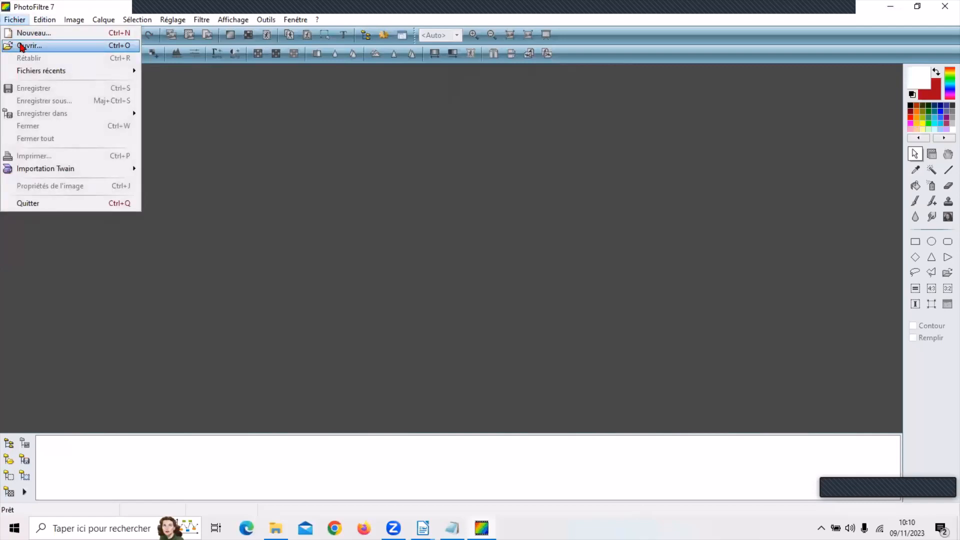
left_click(23, 46)
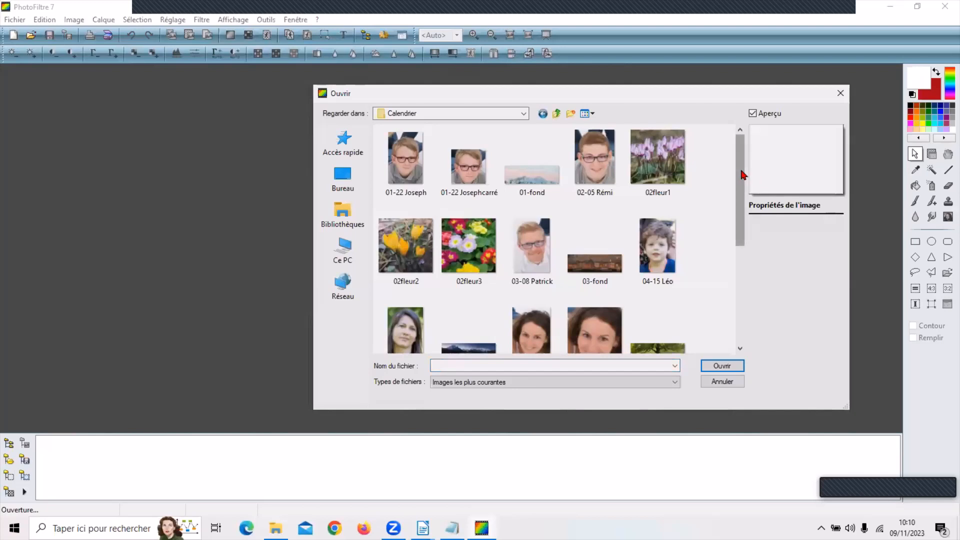
left_click_drag(742, 174, 731, 285)
left_click(658, 324)
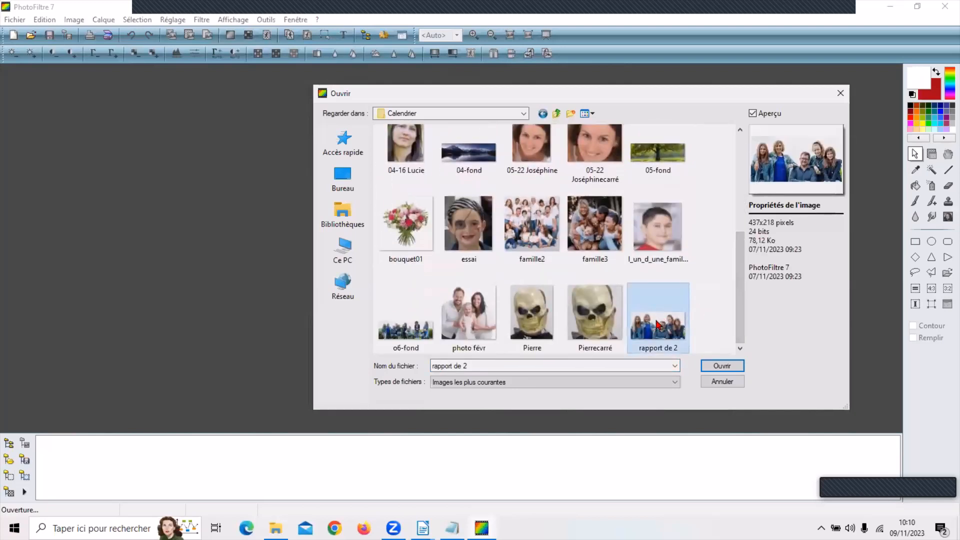
double_click(657, 328)
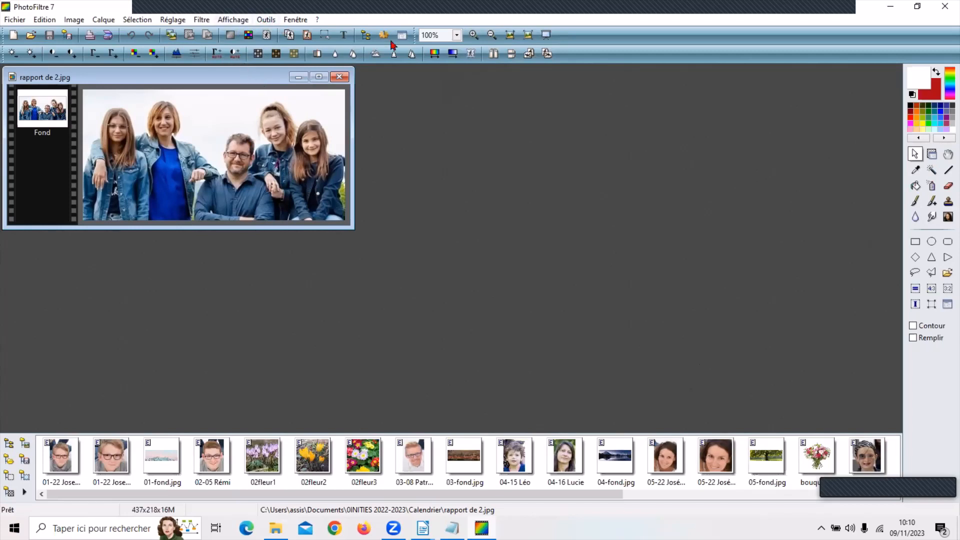
Select a full-width band of the photo around the five people, about 437 by 146 pixels, for a ratio near 3
left_click(474, 35)
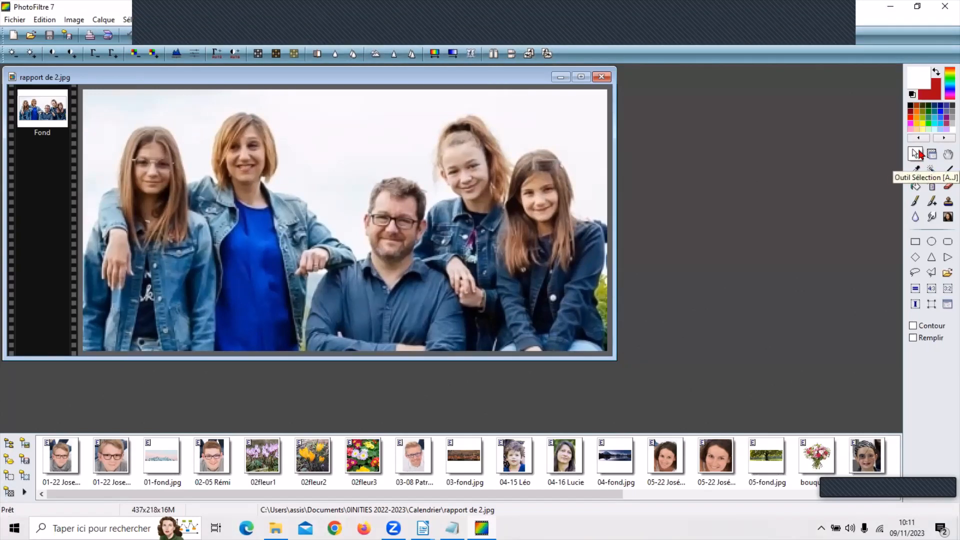
left_click(915, 155)
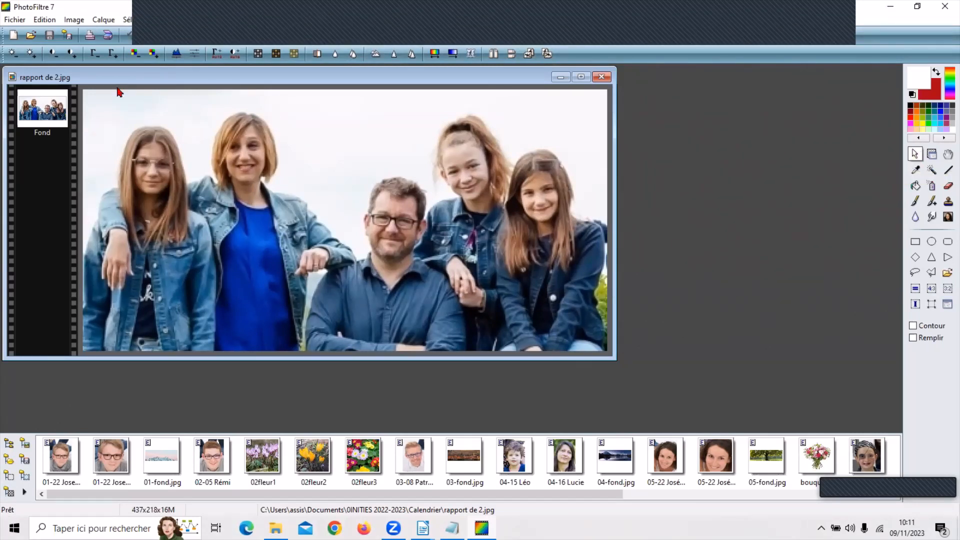
left_click_drag(85, 93, 607, 308)
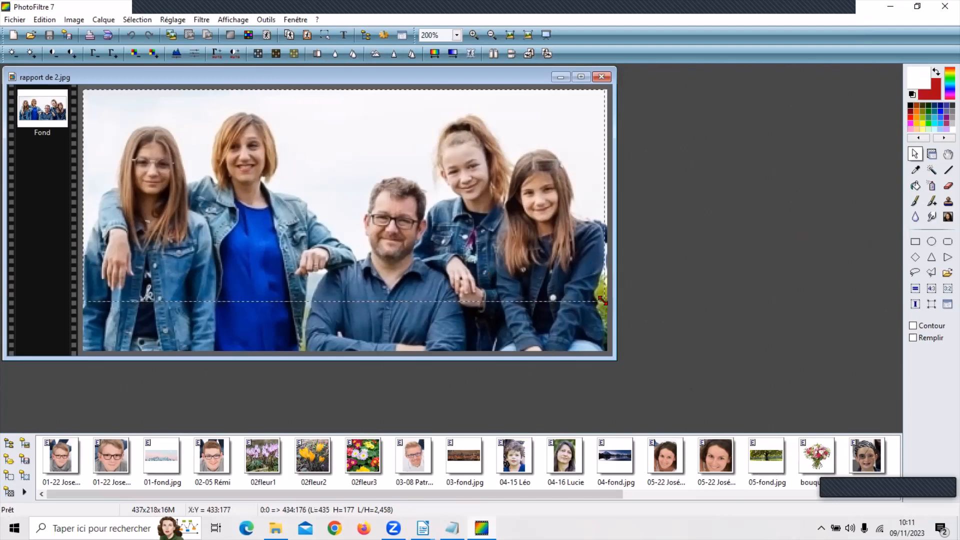
left_click_drag(602, 296, 606, 295)
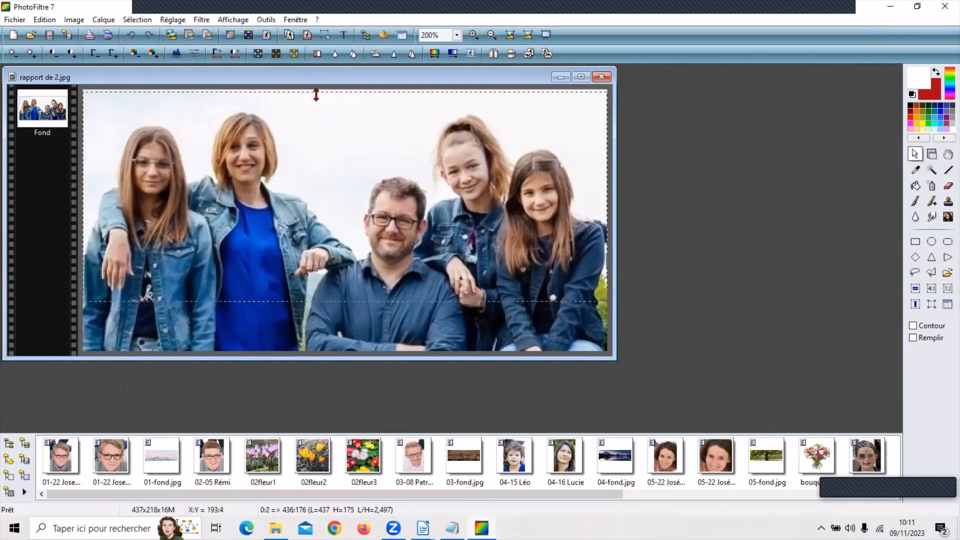
left_click_drag(315, 91, 313, 105)
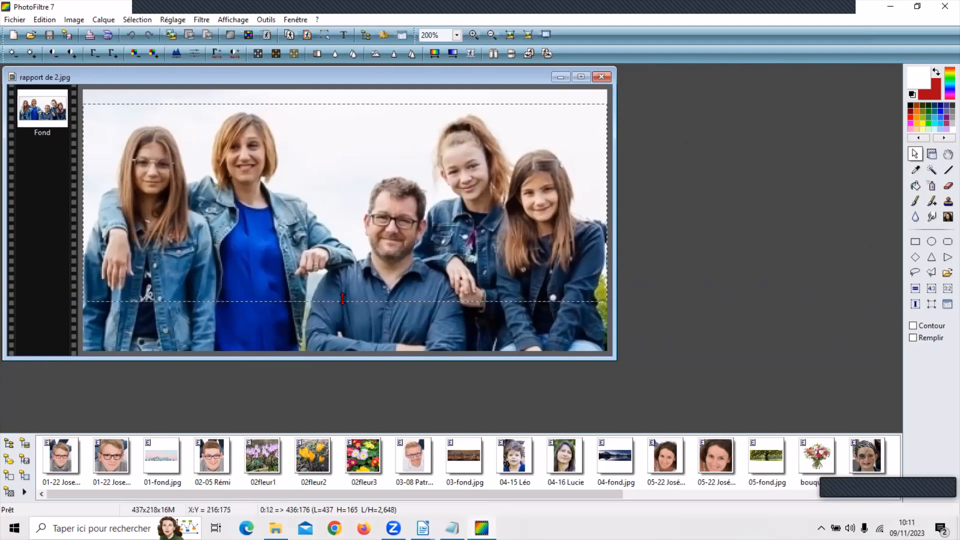
left_click_drag(342, 298, 341, 278)
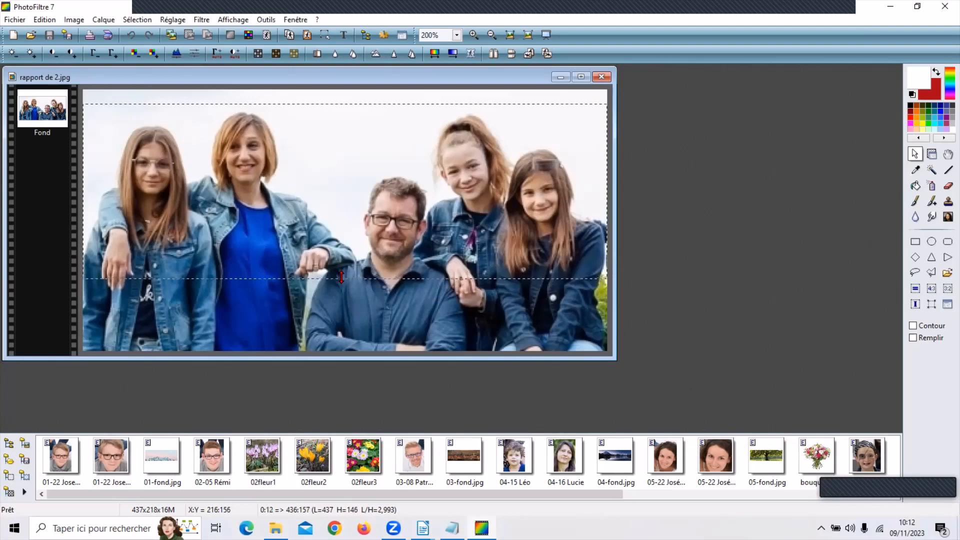
Try raising the selection's lower edge to a height of 145 pixels and restore the height of 146 pixels
left_click(474, 35)
left_click(473, 35)
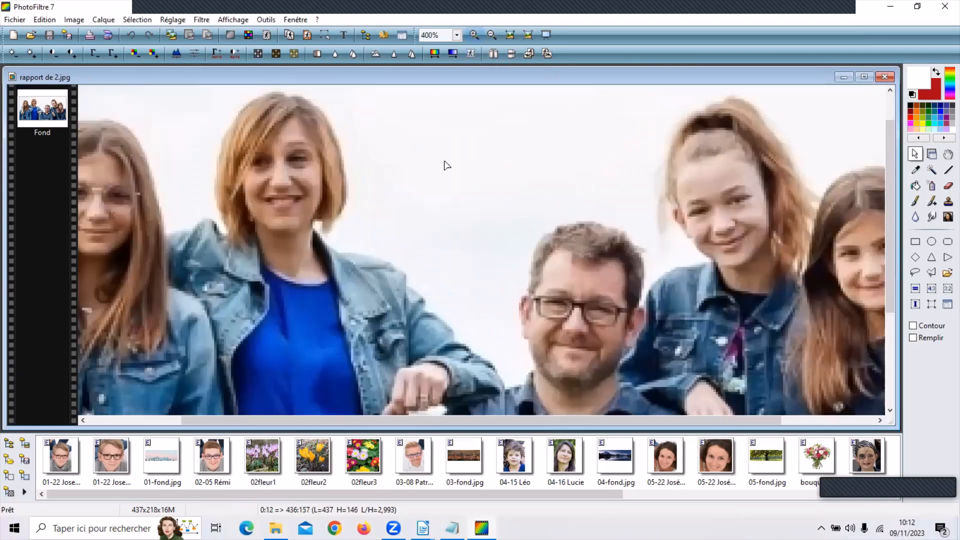
left_click_drag(896, 215, 896, 275)
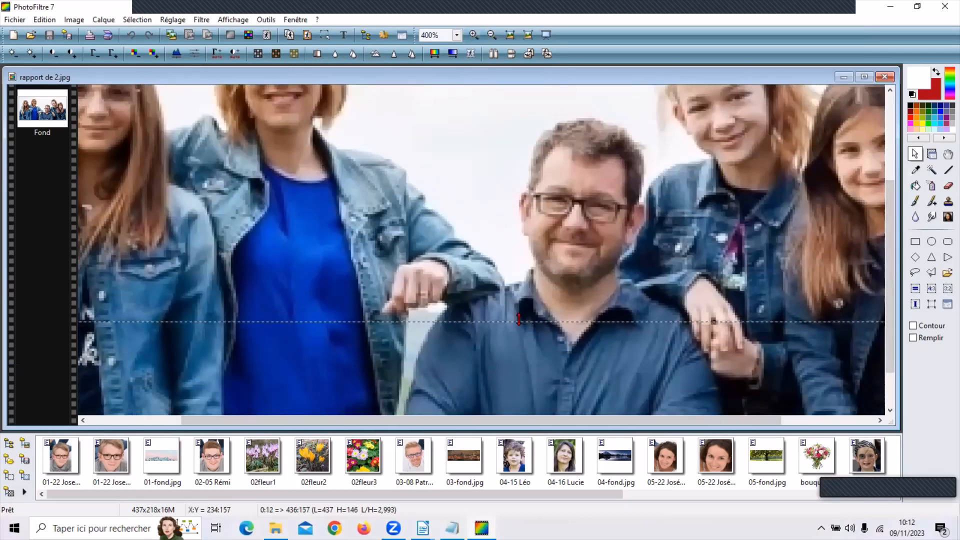
left_click_drag(519, 319, 521, 319)
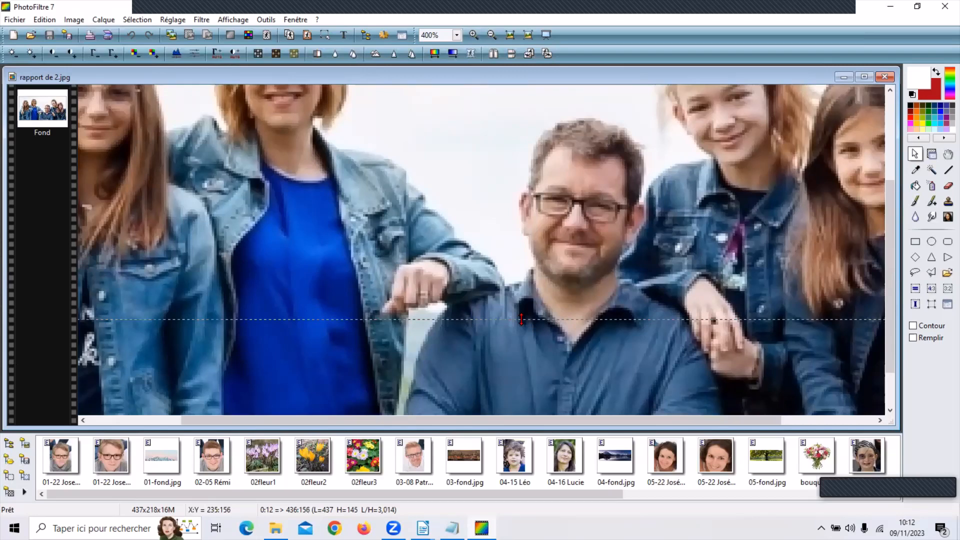
left_click_drag(521, 319, 521, 320)
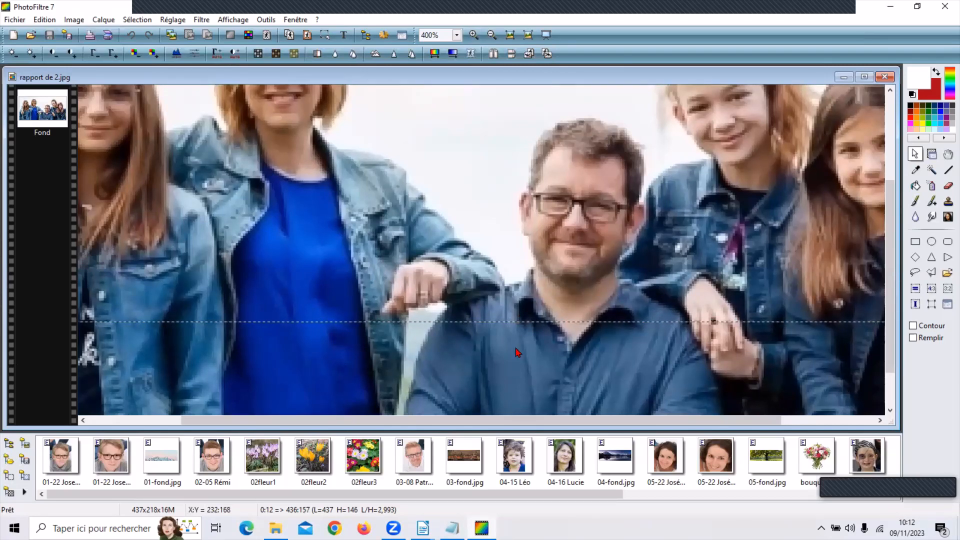
Copy the selected band of the photo and close the original image
right_click(445, 177)
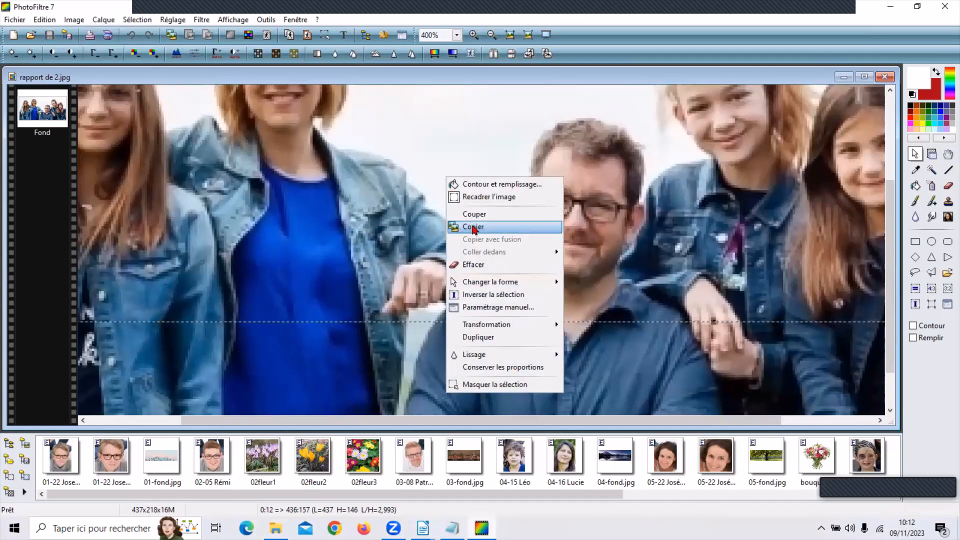
left_click(474, 228)
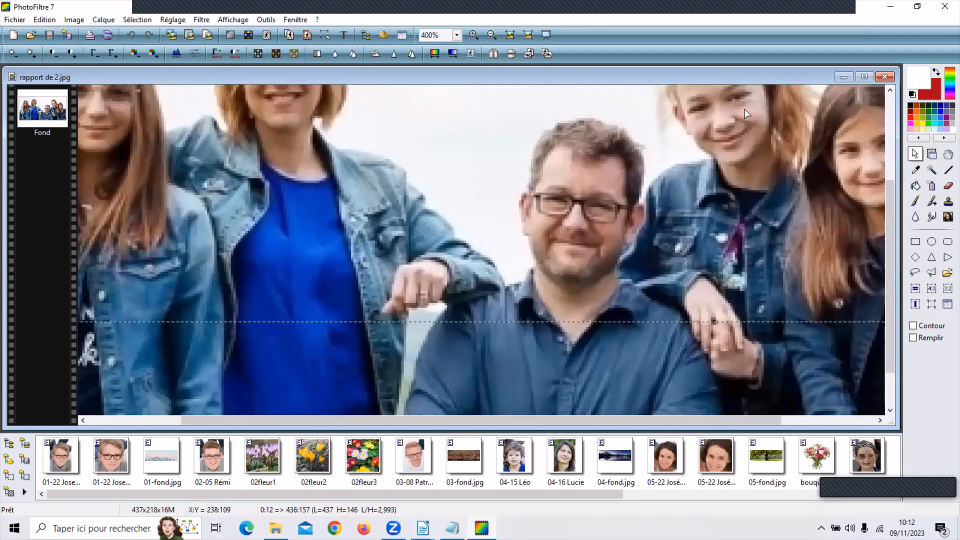
left_click(886, 77)
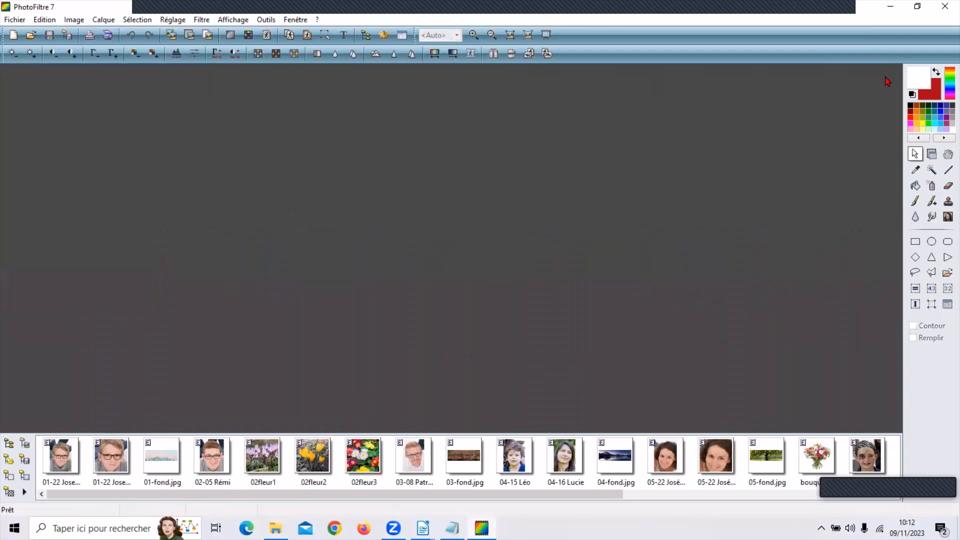
Paste the copied band as a new image and move its window toward the middle of the workspace
right_click(484, 182)
left_click(513, 216)
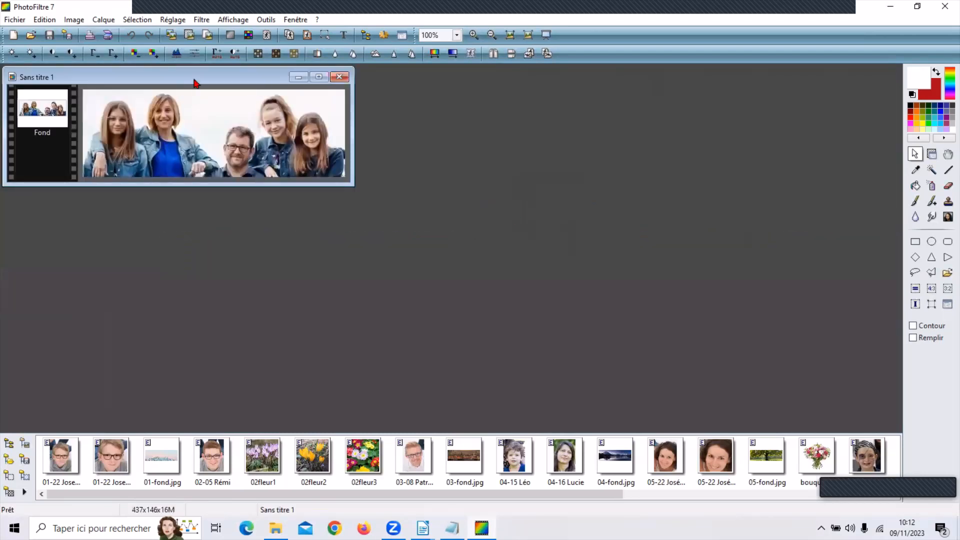
left_click_drag(194, 80, 394, 136)
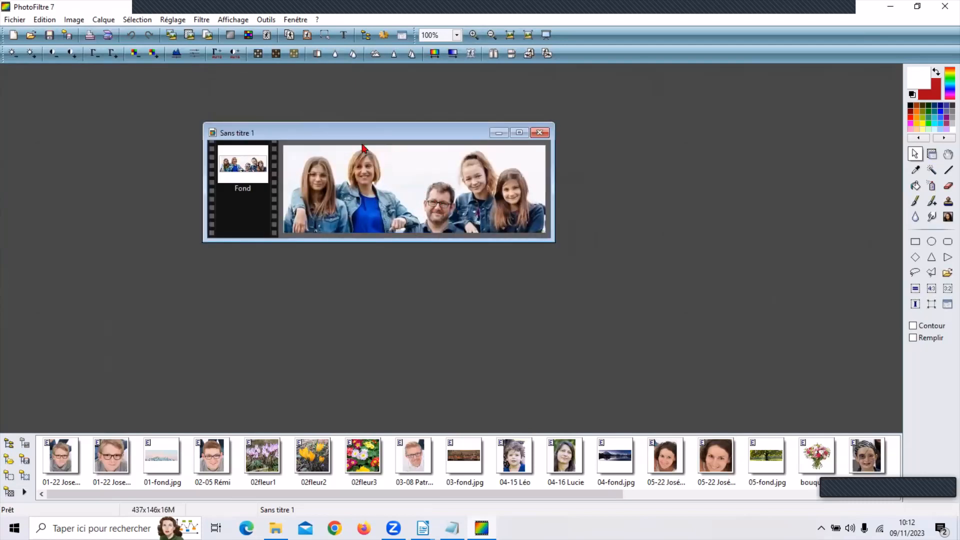
Save the new image as a JPEG named 000 in the Calendrier folder, accepting compression 100 and the standard format
left_click(15, 20)
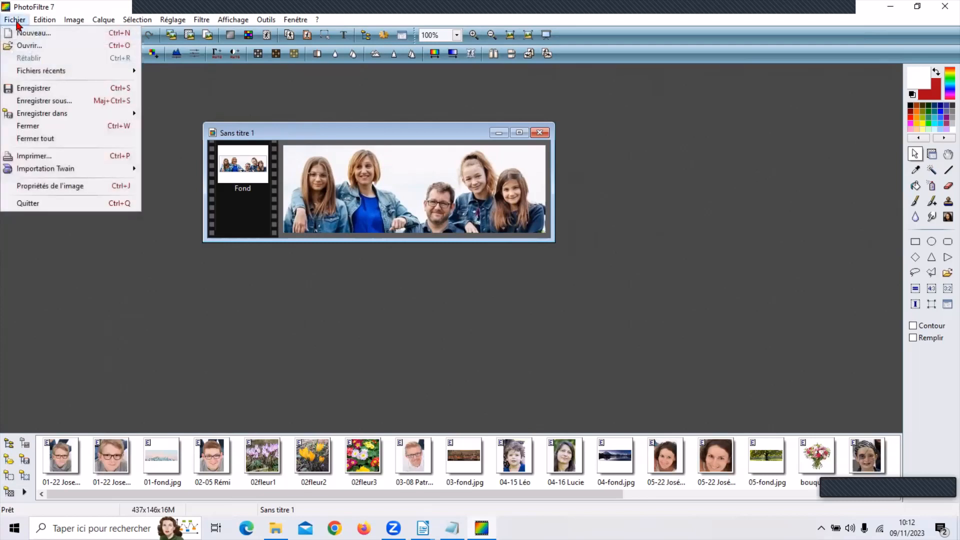
left_click(30, 103)
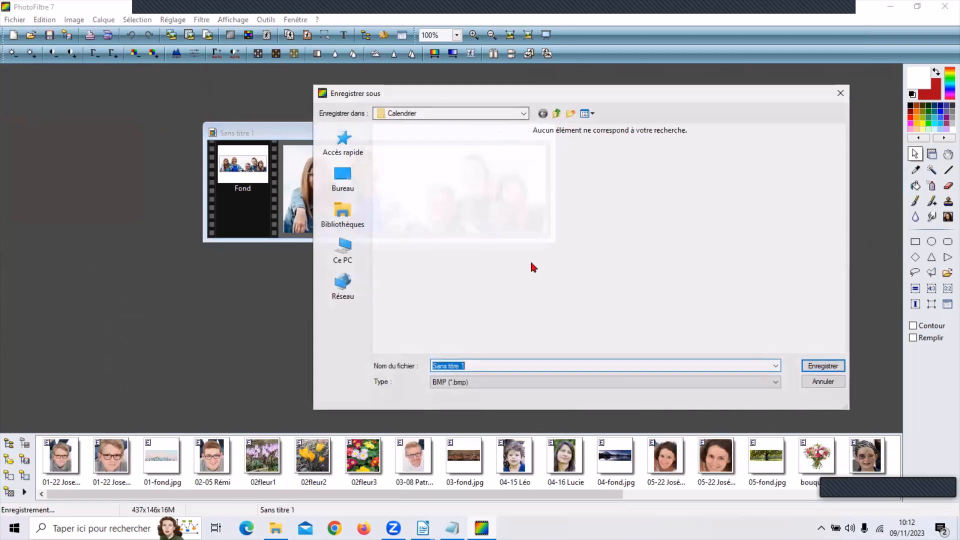
left_click(474, 381)
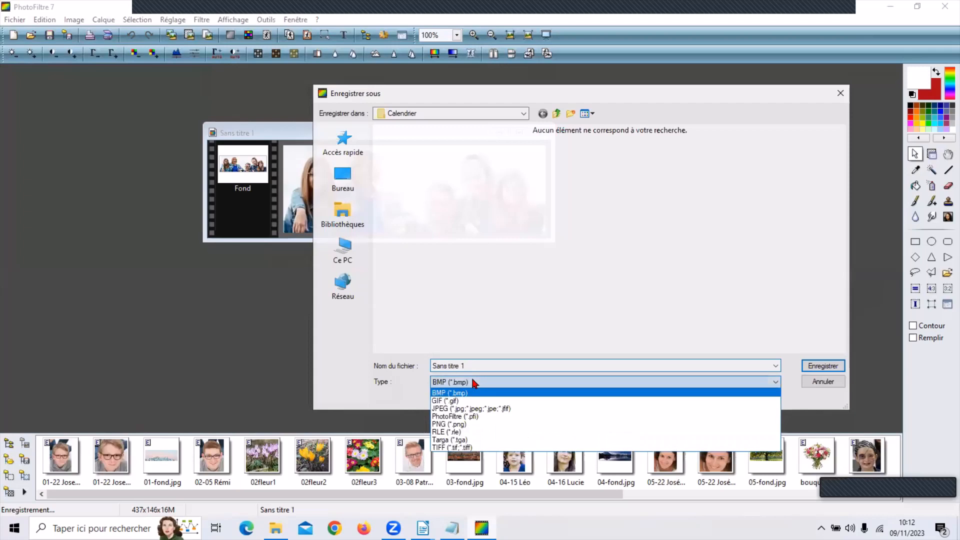
left_click(451, 411)
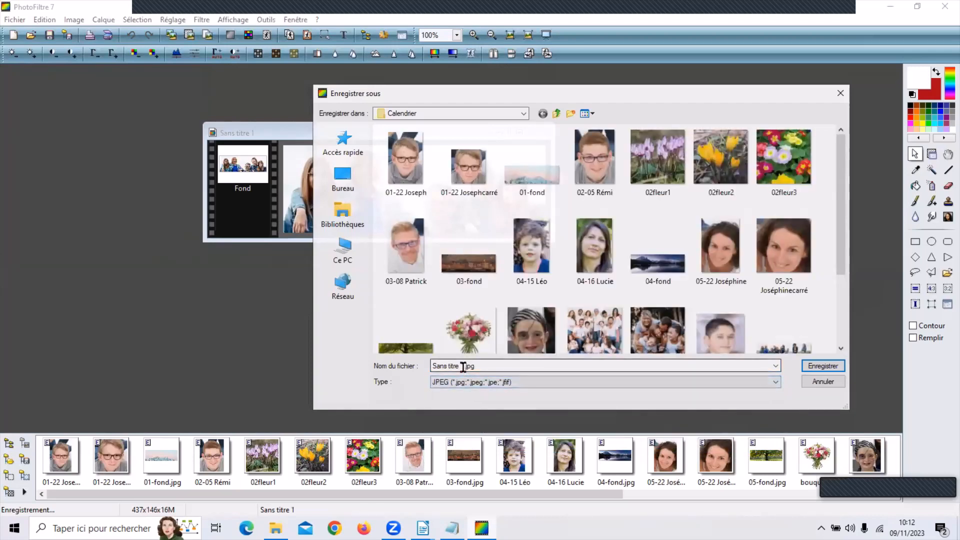
left_click(503, 367)
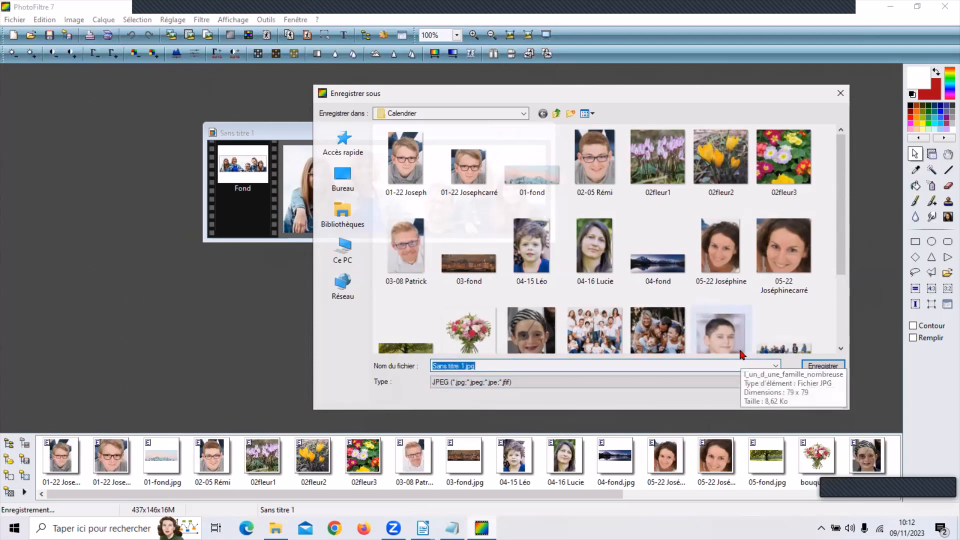
type("000")
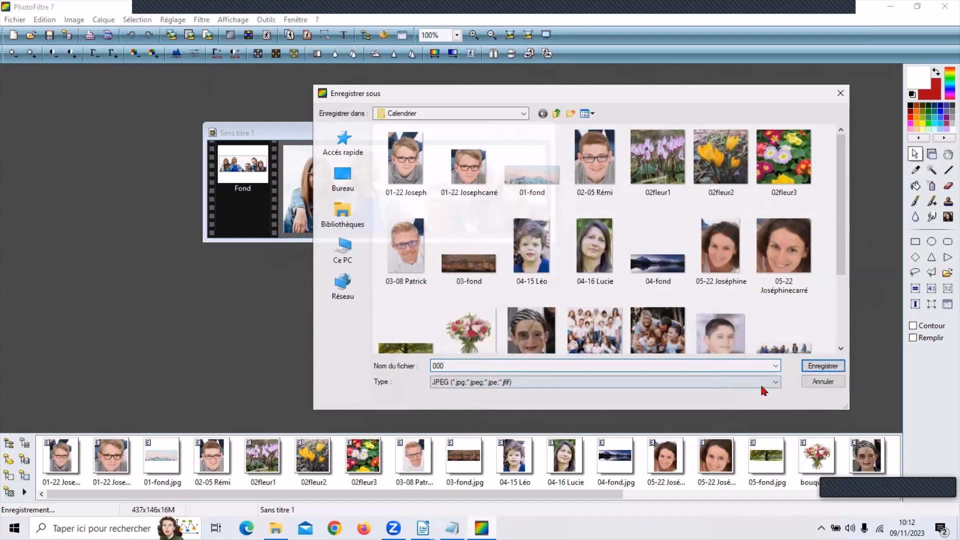
left_click(824, 367)
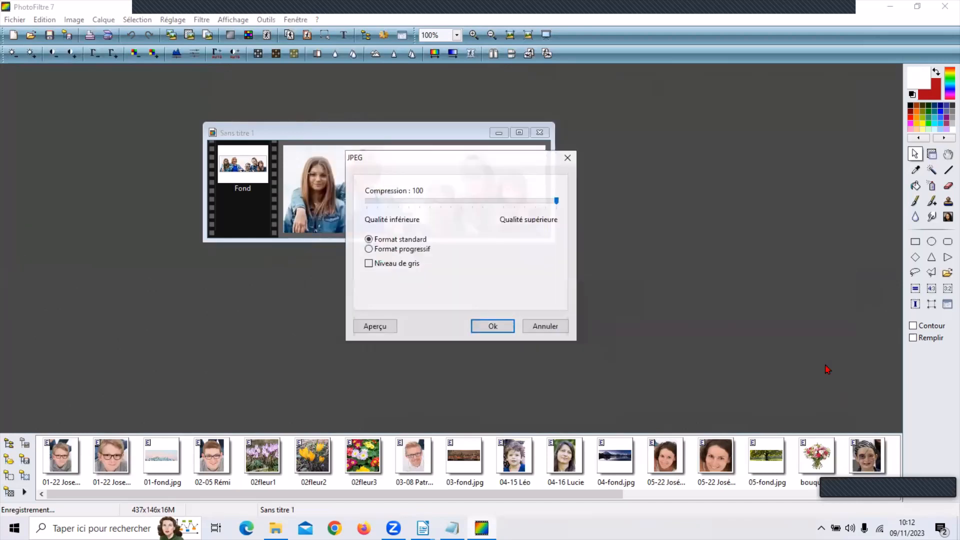
left_click(492, 326)
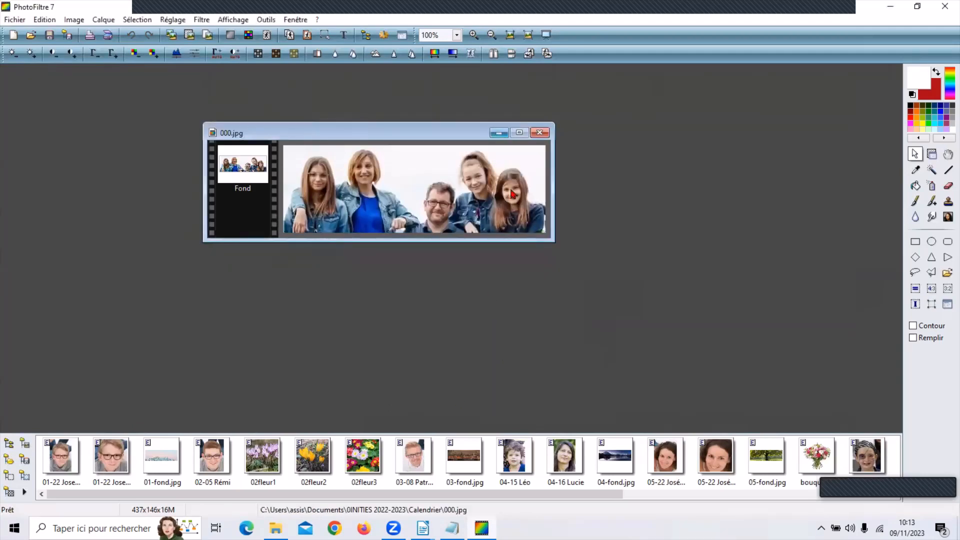
Switch to the Writer document and merge all the cells of the blank row below the January calendar
left_click(423, 527)
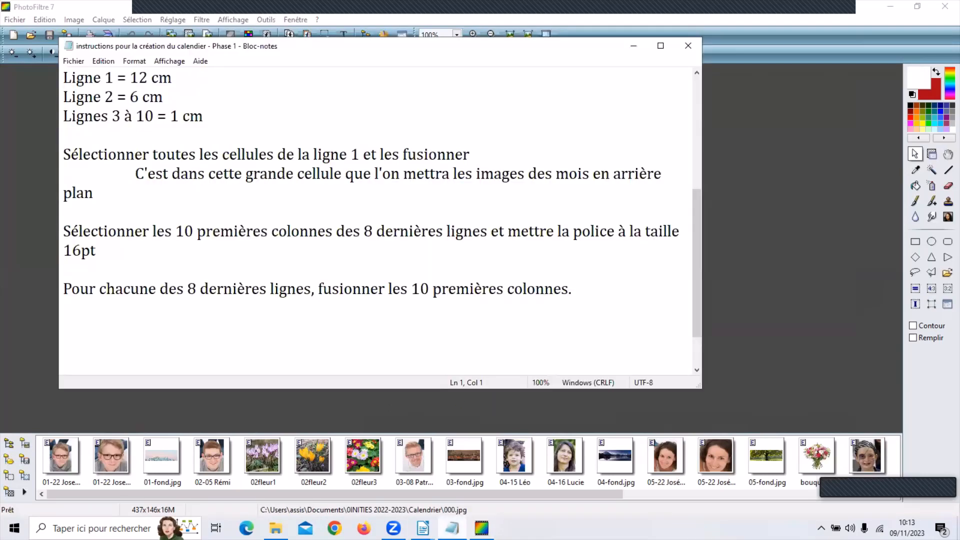
mouse_move(451, 527)
left_click(486, 476)
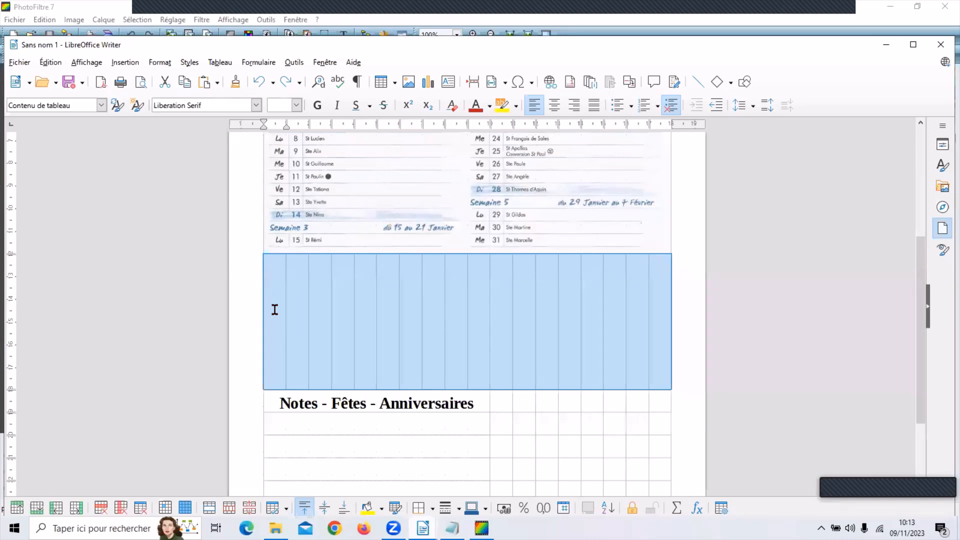
left_click_drag(275, 311, 373, 318)
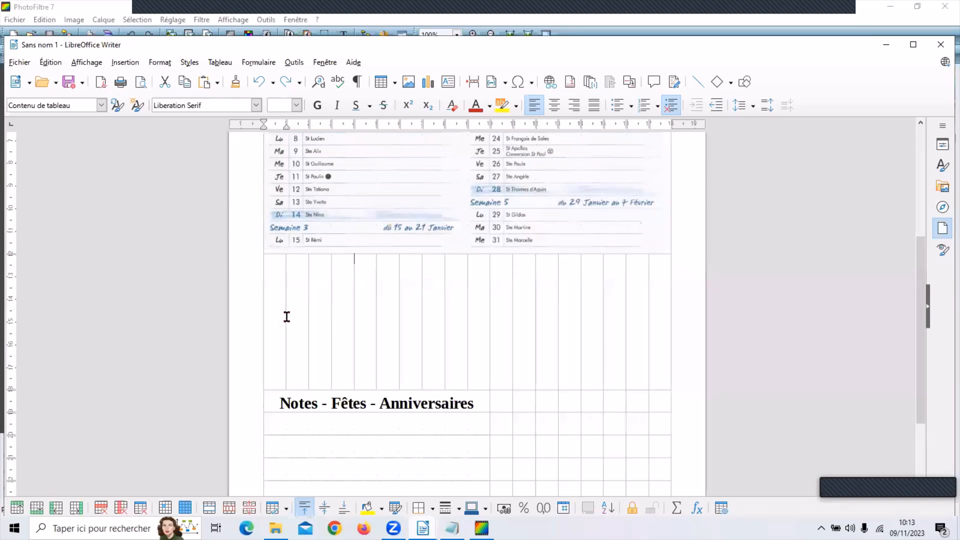
left_click_drag(287, 317, 649, 310)
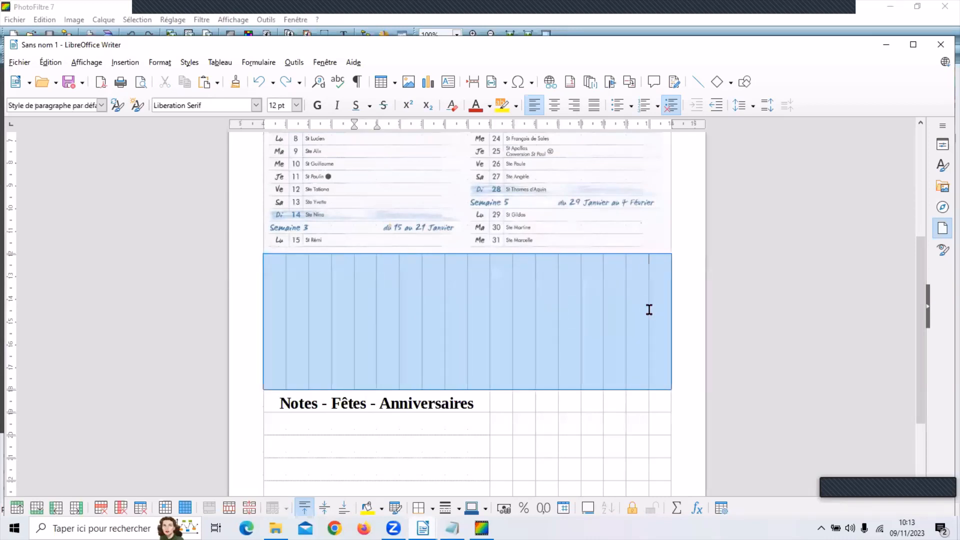
right_click(526, 304)
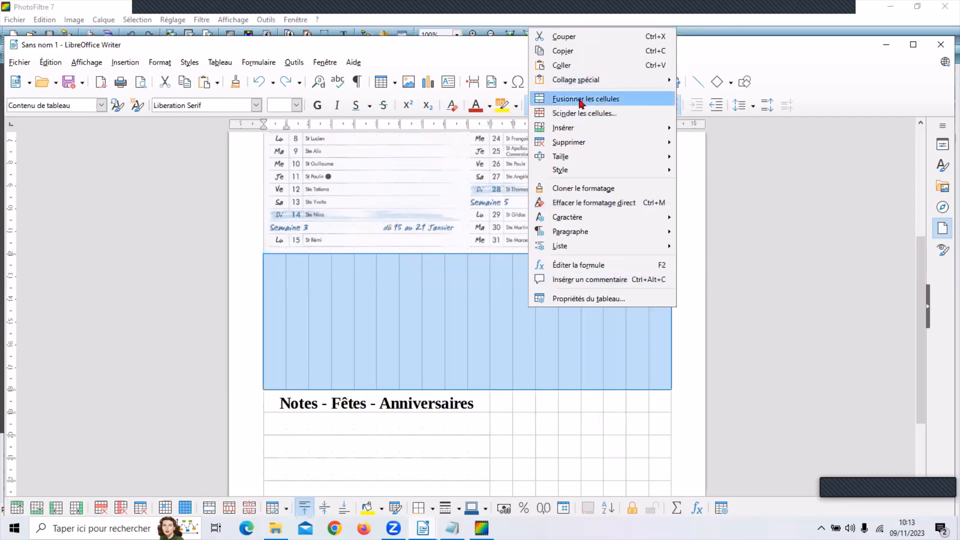
left_click(581, 104)
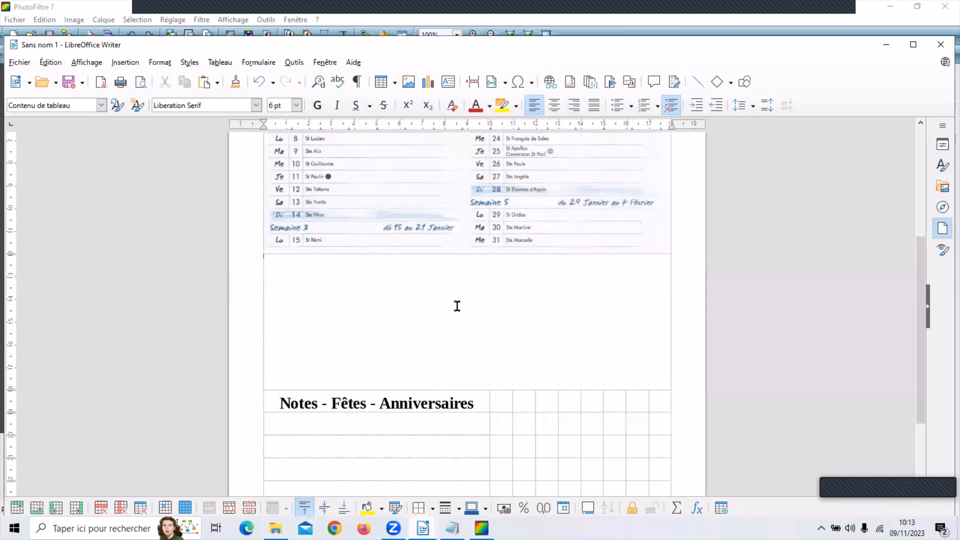
Import the image 000 from the Calendrier folder as the background of the merged cell
right_click(374, 316)
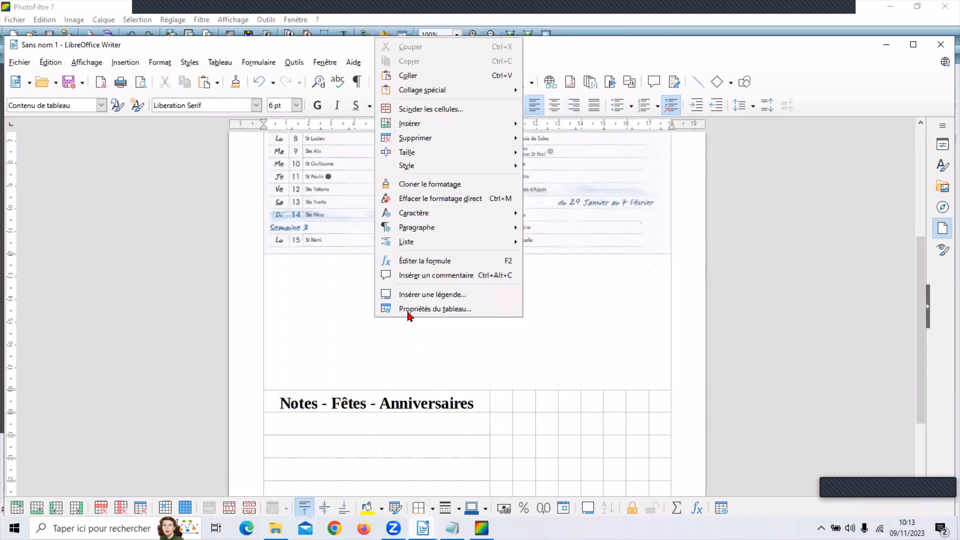
left_click(409, 310)
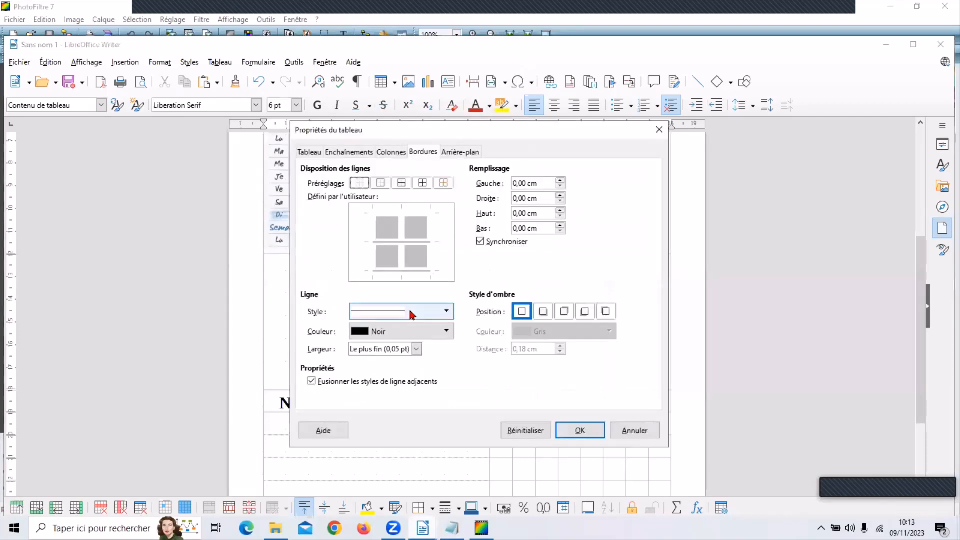
left_click(456, 154)
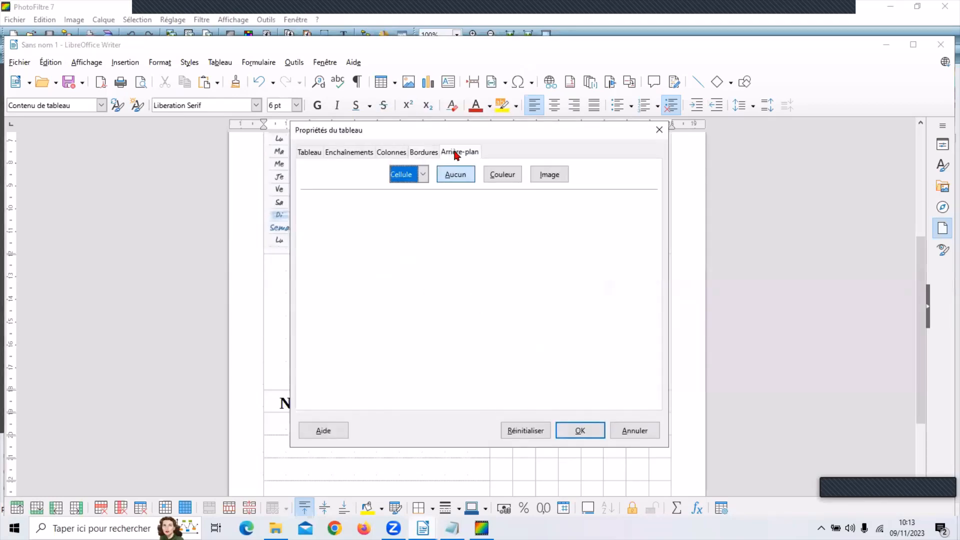
left_click(548, 175)
left_click(350, 393)
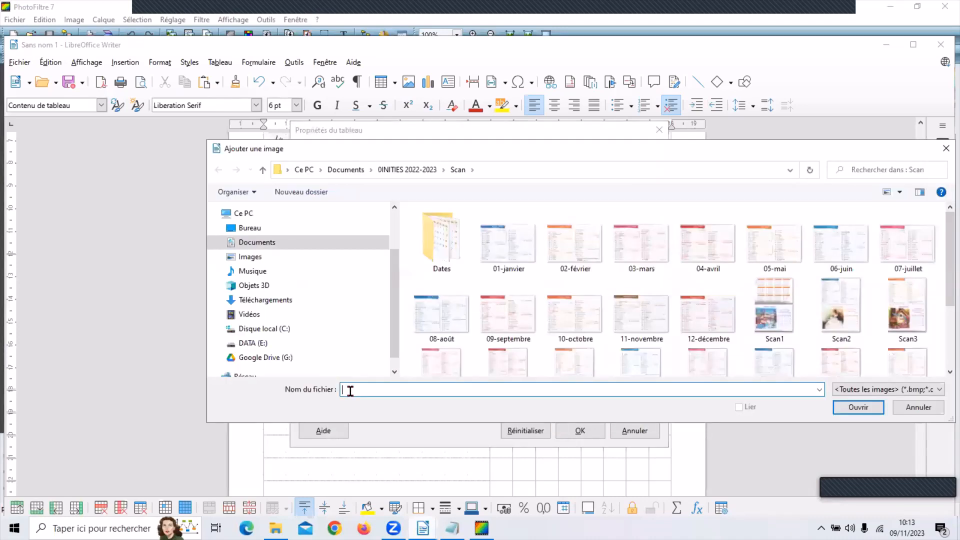
left_click(410, 169)
double_click(435, 226)
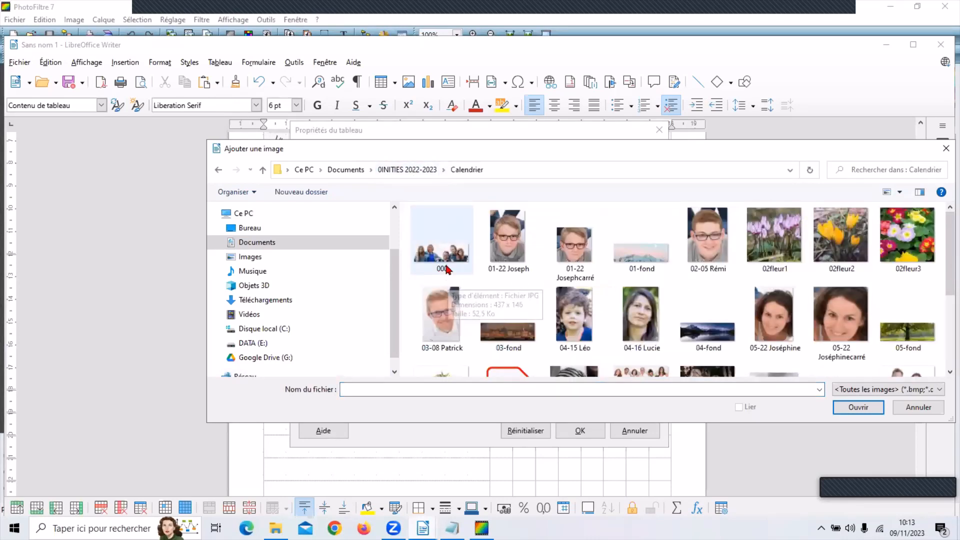
left_click(441, 253)
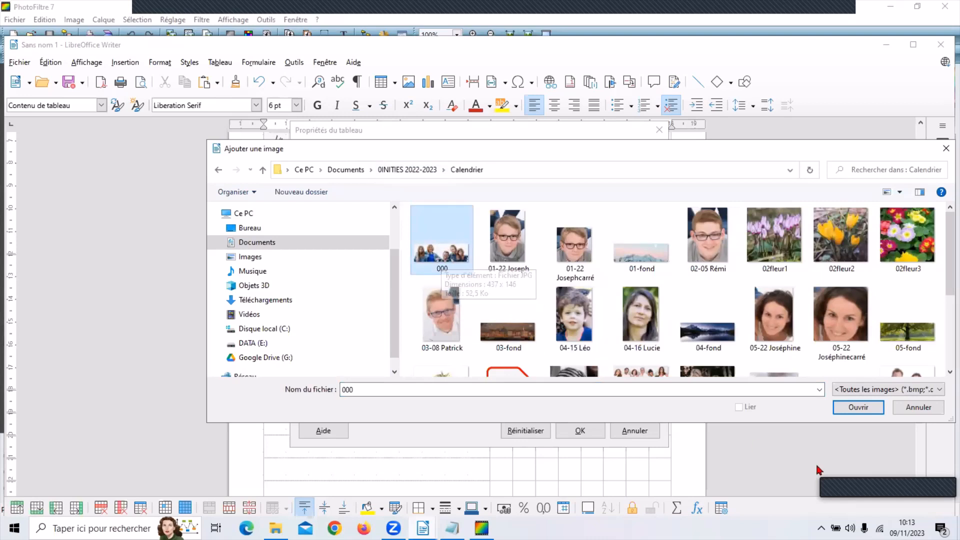
left_click(858, 407)
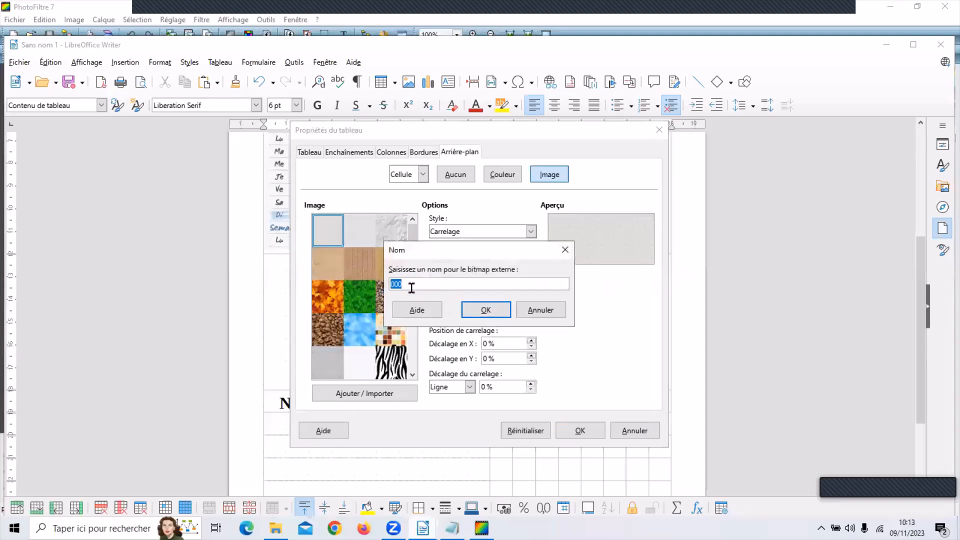
left_click(485, 312)
Set the background image's style to Étiré and apply it to the merged cell
left_click(532, 231)
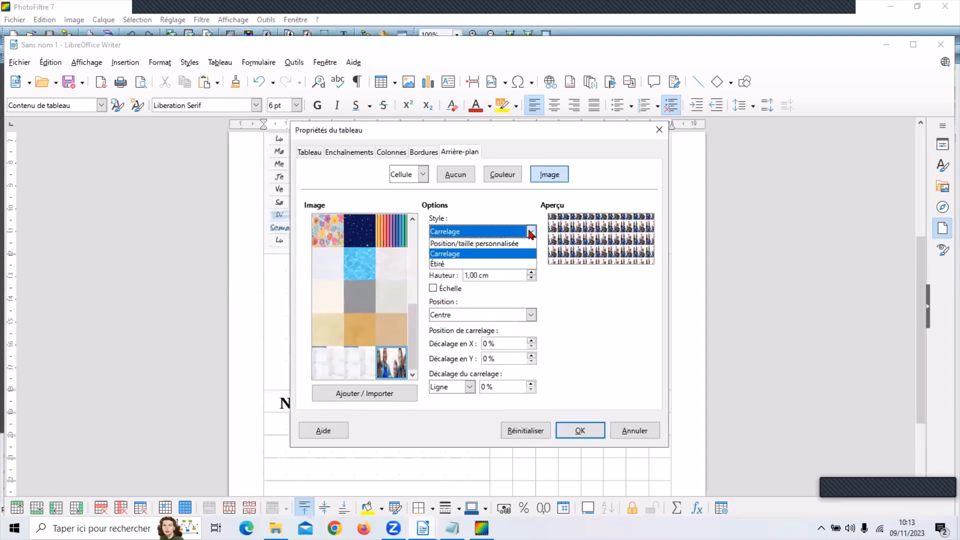
left_click(445, 265)
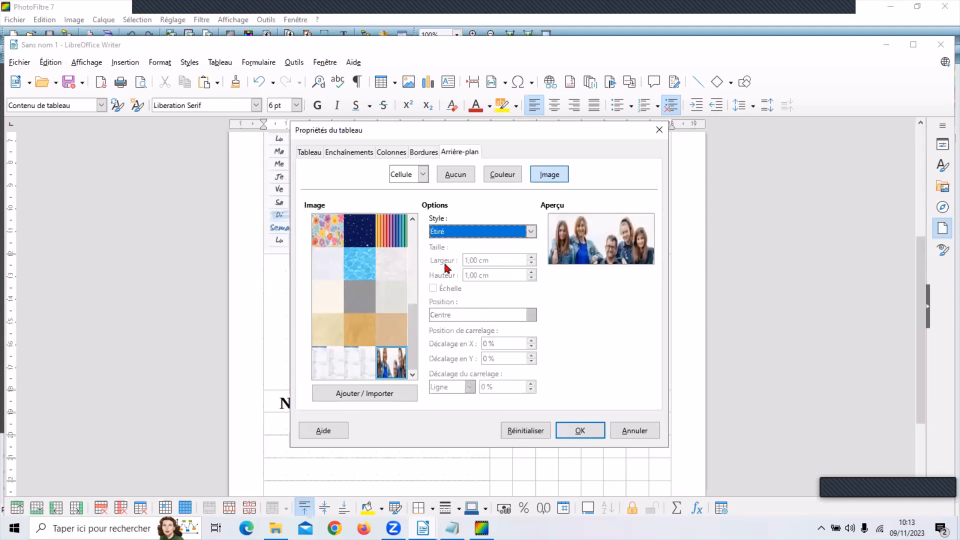
left_click(589, 431)
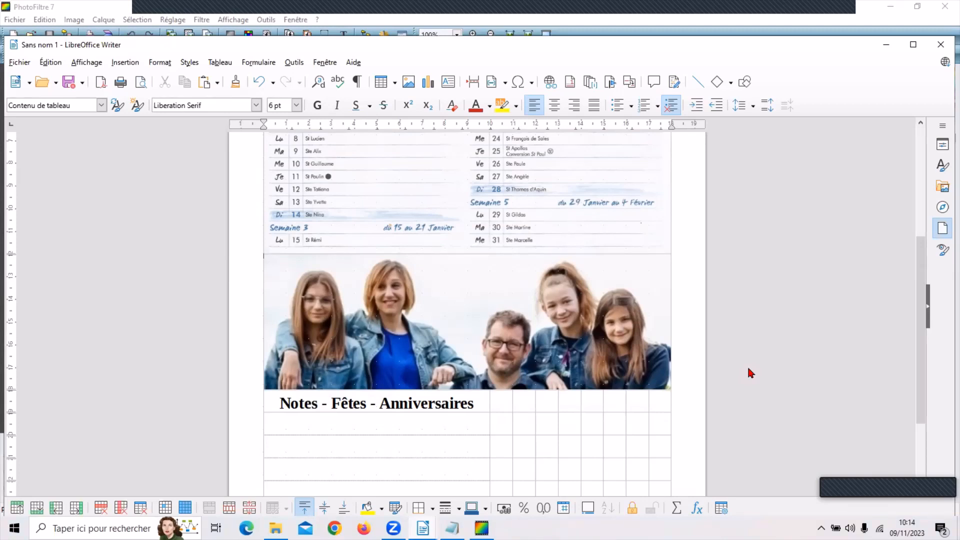
Check the photo row and the notes rows, and undo the background image and the cell merge
scroll(690, 342, "down", 1)
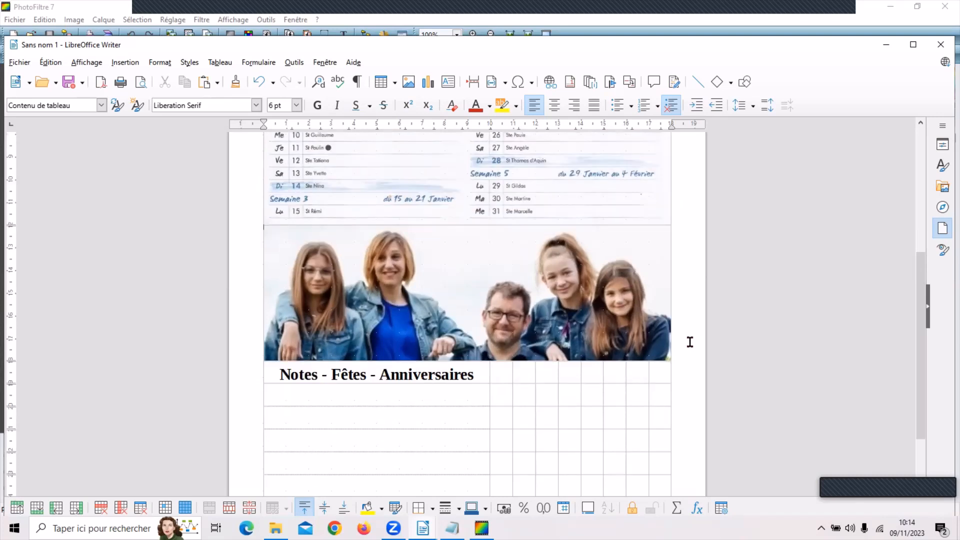
scroll(690, 342, "down", 1)
scroll(692, 340, "down", 1)
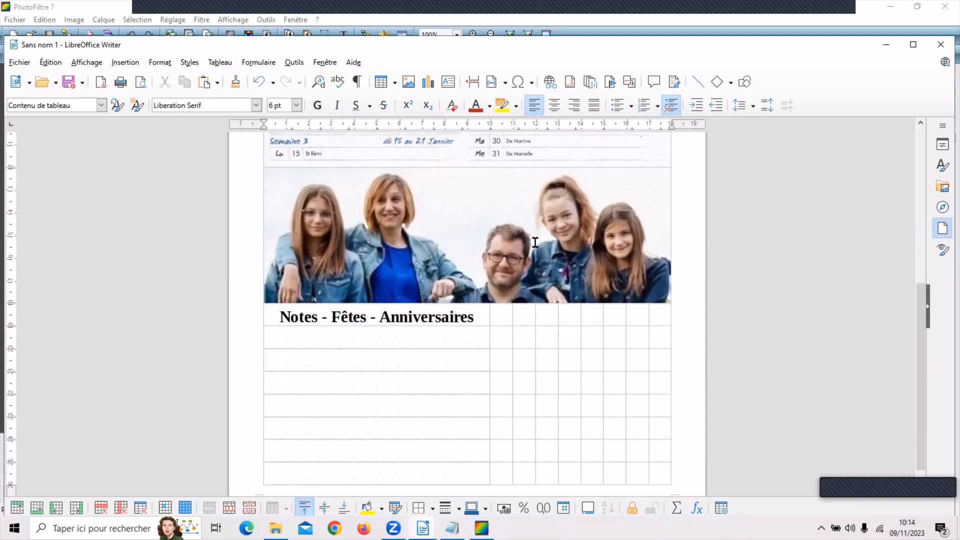
scroll(695, 276, "down", 1)
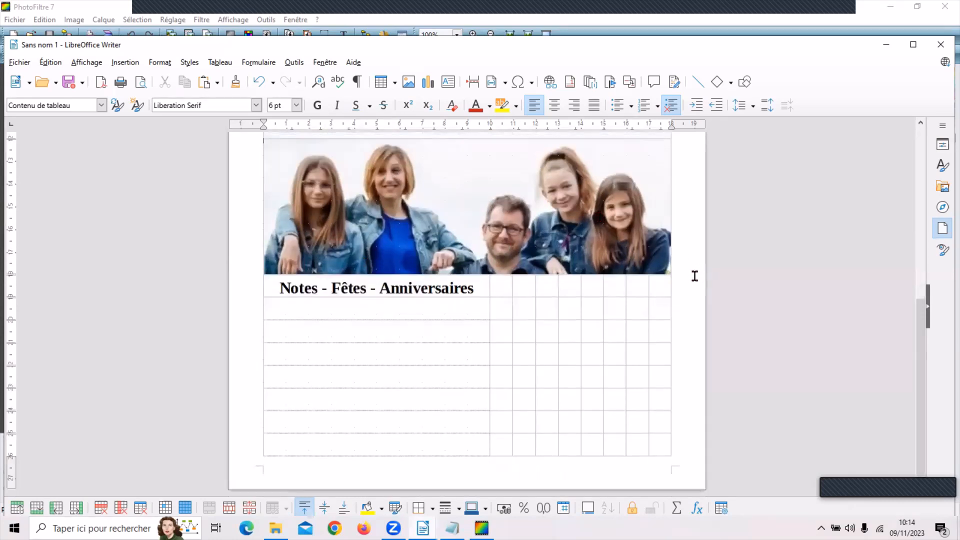
scroll(695, 276, "up", 2)
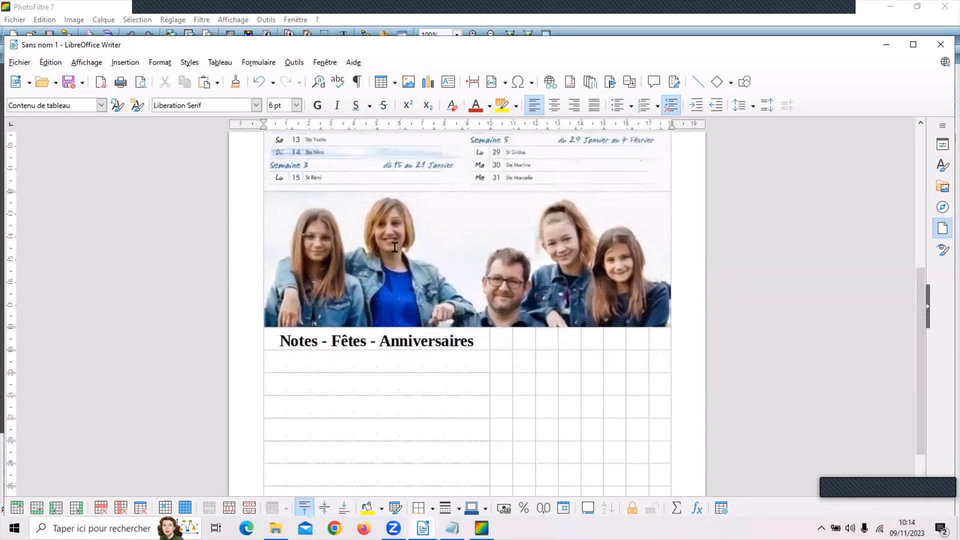
left_click(260, 83)
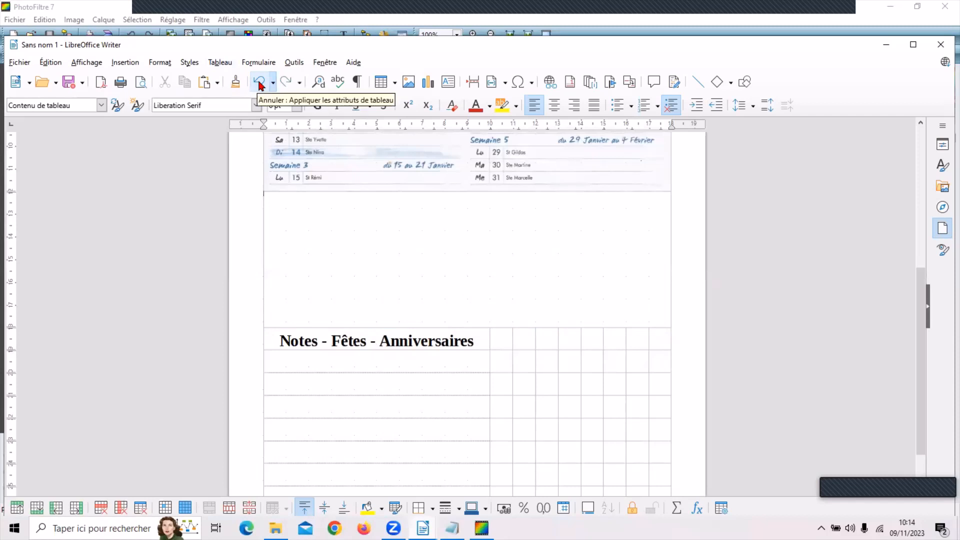
left_click(259, 82)
left_click(259, 83)
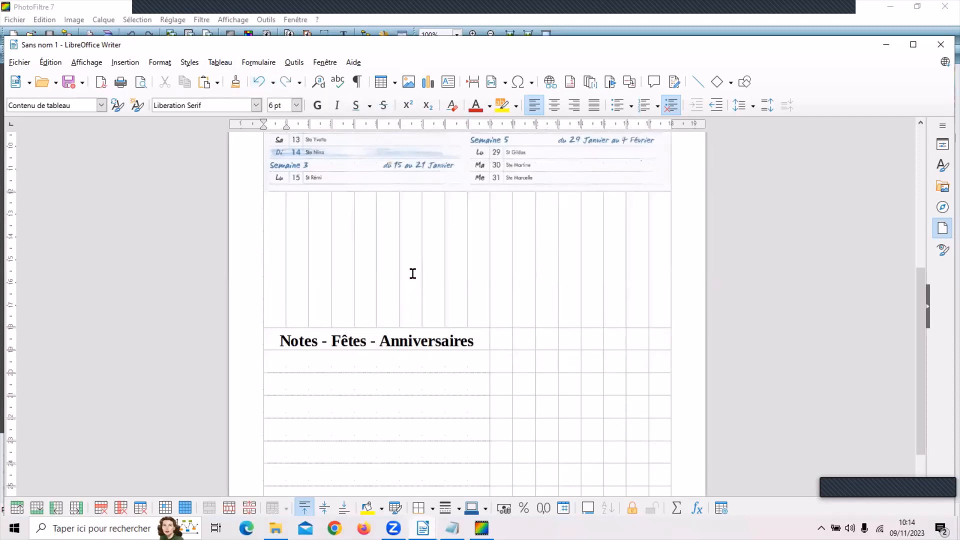
Remove the January calendar background image from the large cell at the top of the table by setting the cell background to Aucun
scroll(681, 302, "down", 2)
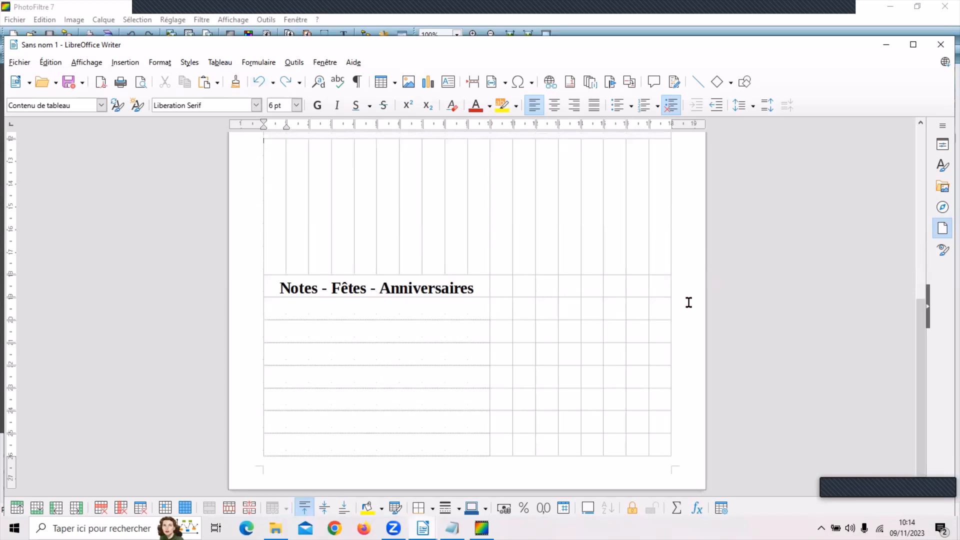
scroll(688, 302, "up", 10)
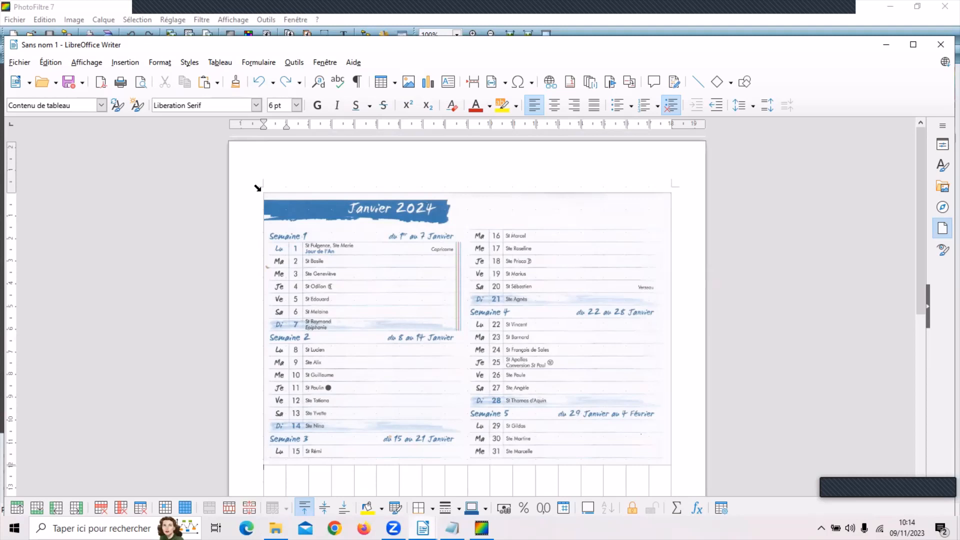
left_click(349, 251)
right_click(351, 251)
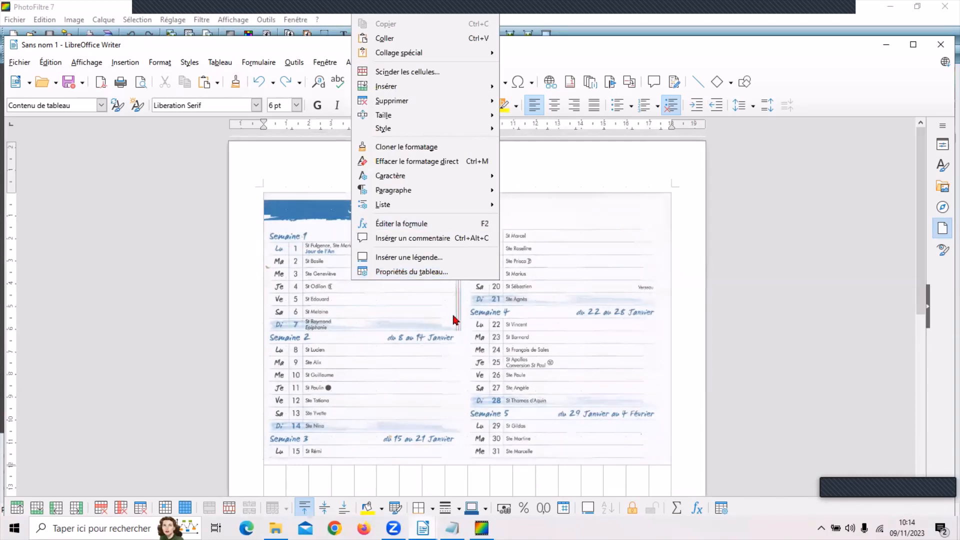
left_click(431, 309)
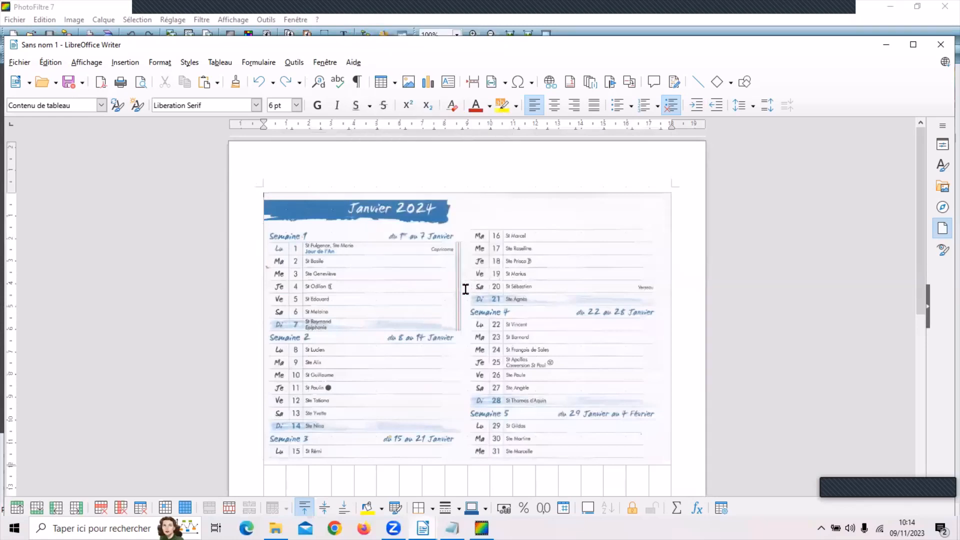
right_click(407, 278)
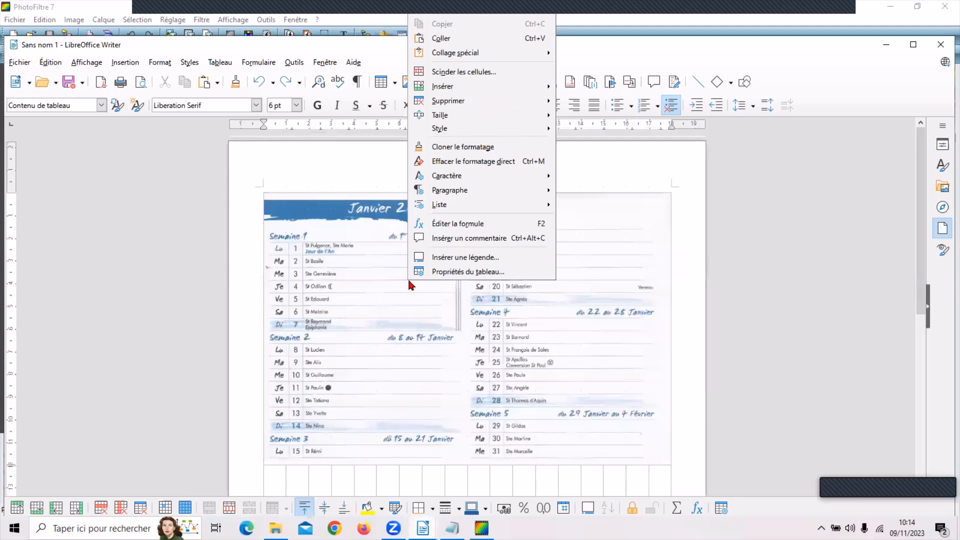
left_click(438, 273)
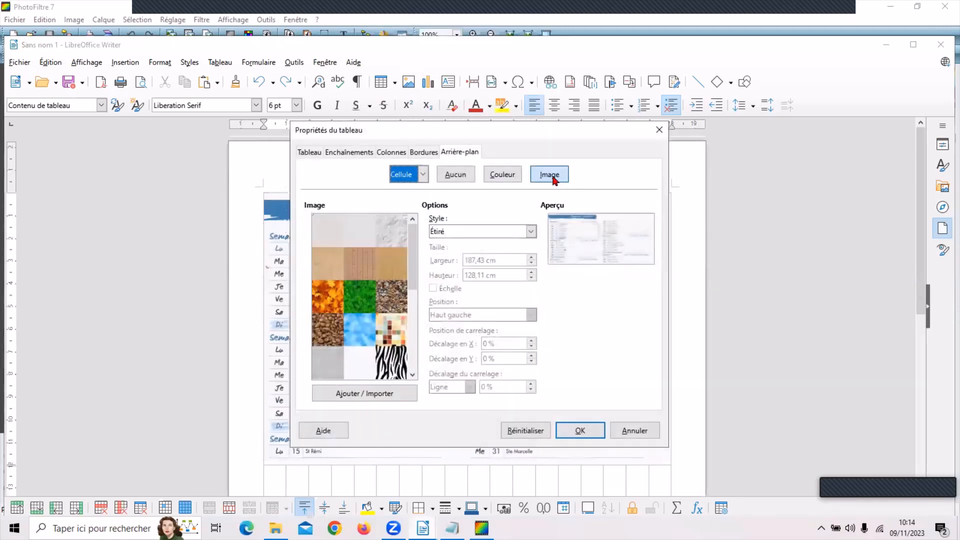
left_click(454, 176)
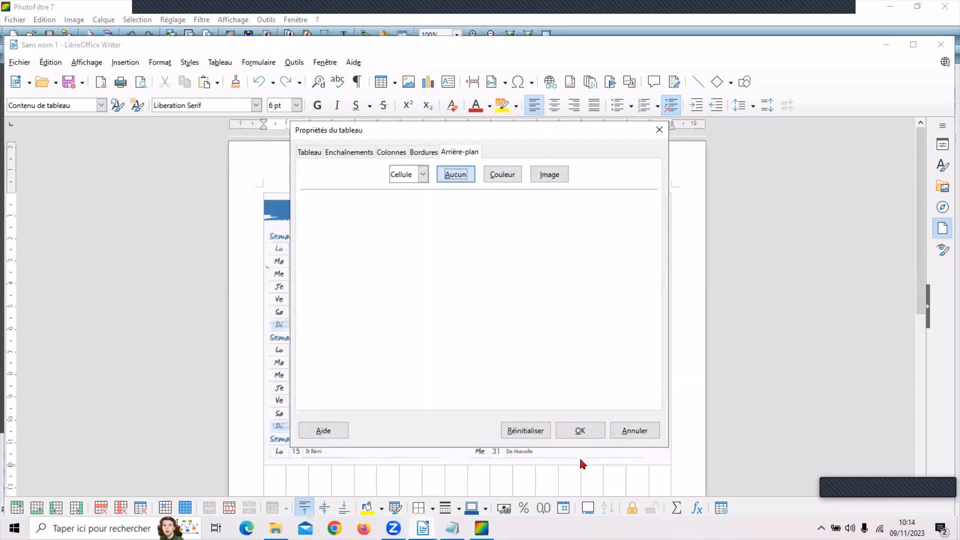
left_click(578, 430)
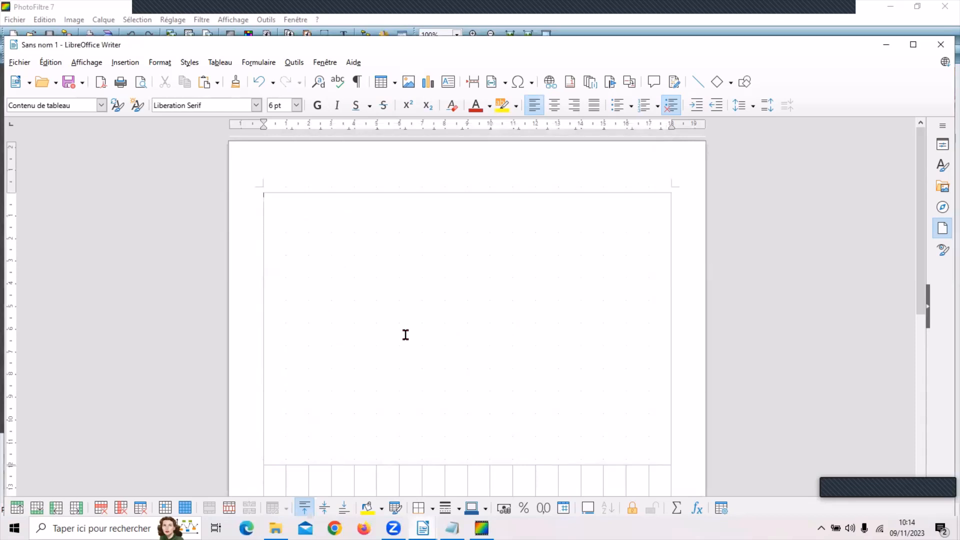
Select the entire table, from the large blank cell down to the notes rows, and copy it
scroll(413, 320, "down", 6)
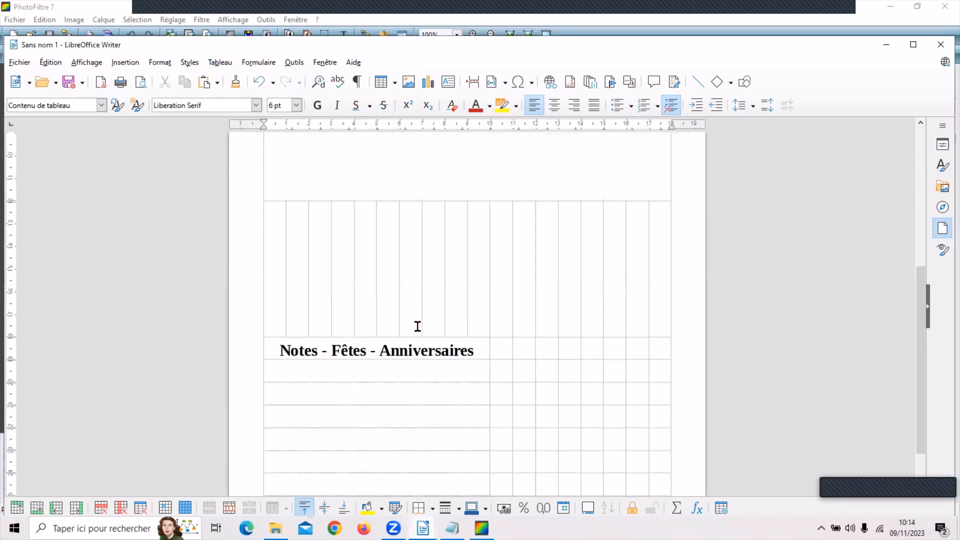
scroll(419, 328, "up", 6)
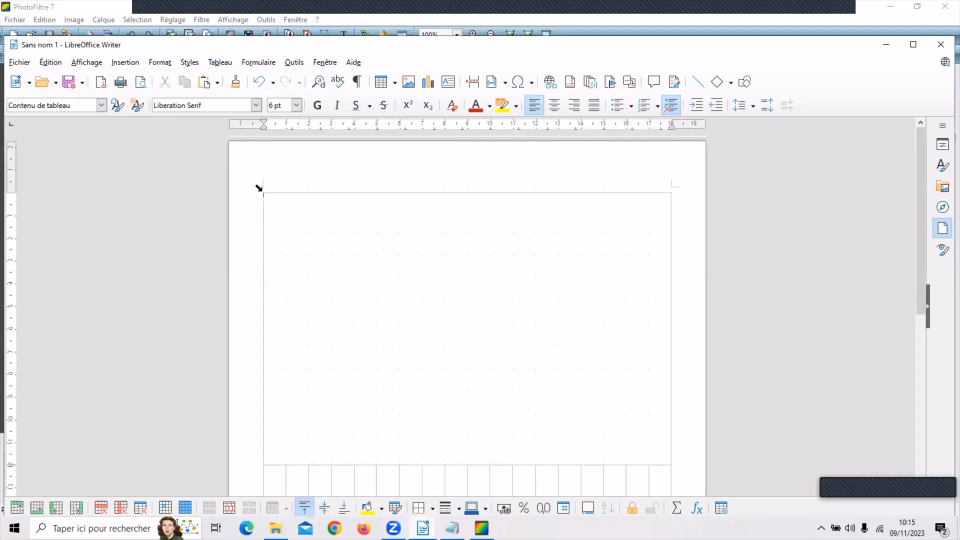
left_click(258, 188)
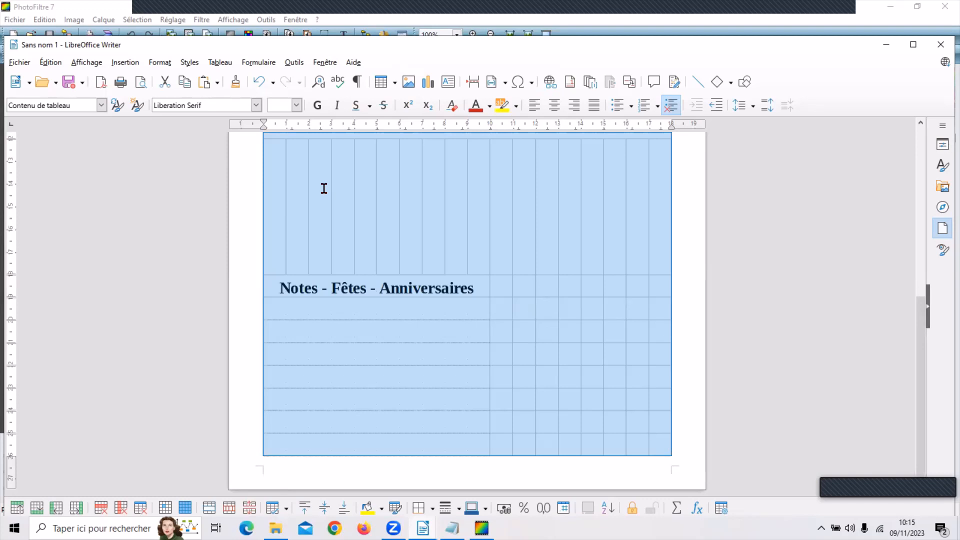
right_click(416, 220)
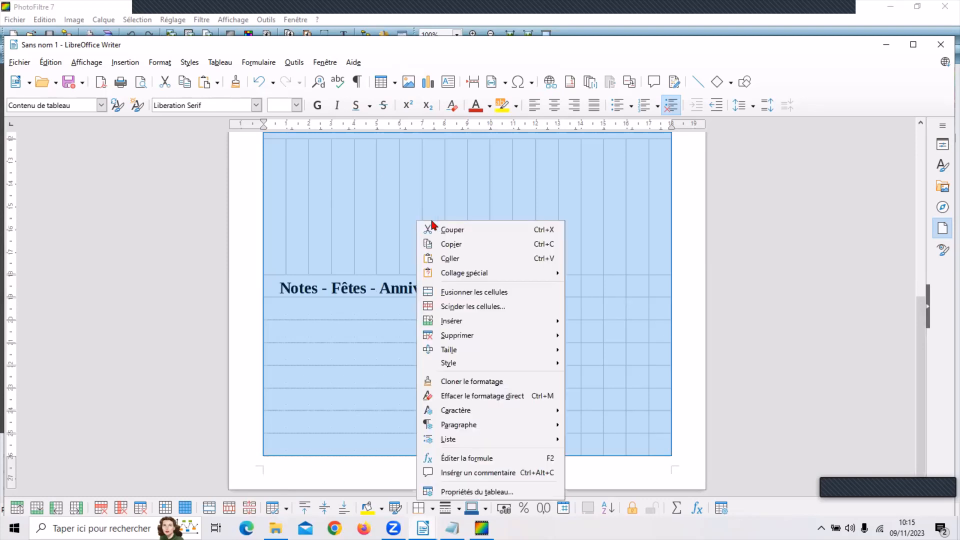
left_click(459, 244)
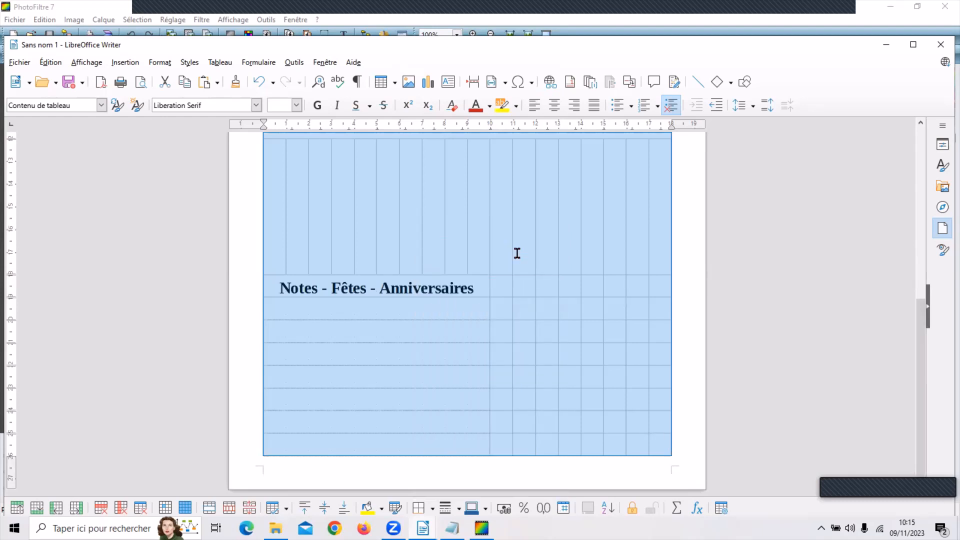
Insert a page break in the empty line below the first table
left_click(288, 460)
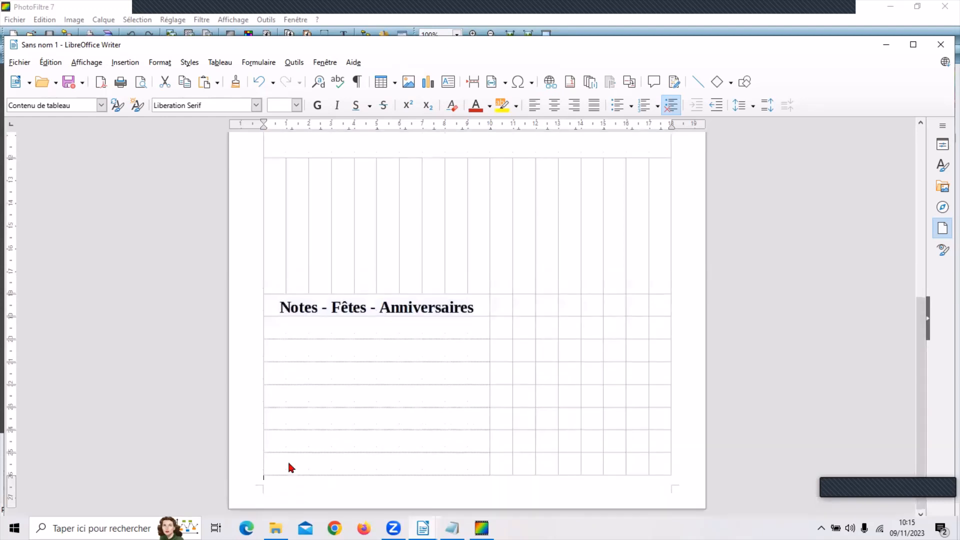
left_click(121, 66)
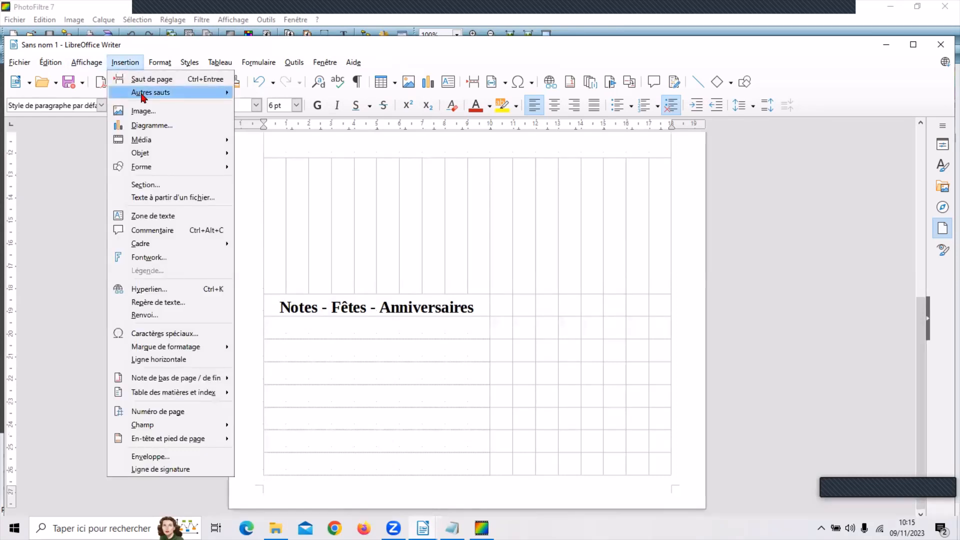
mouse_move(149, 96)
left_click(146, 79)
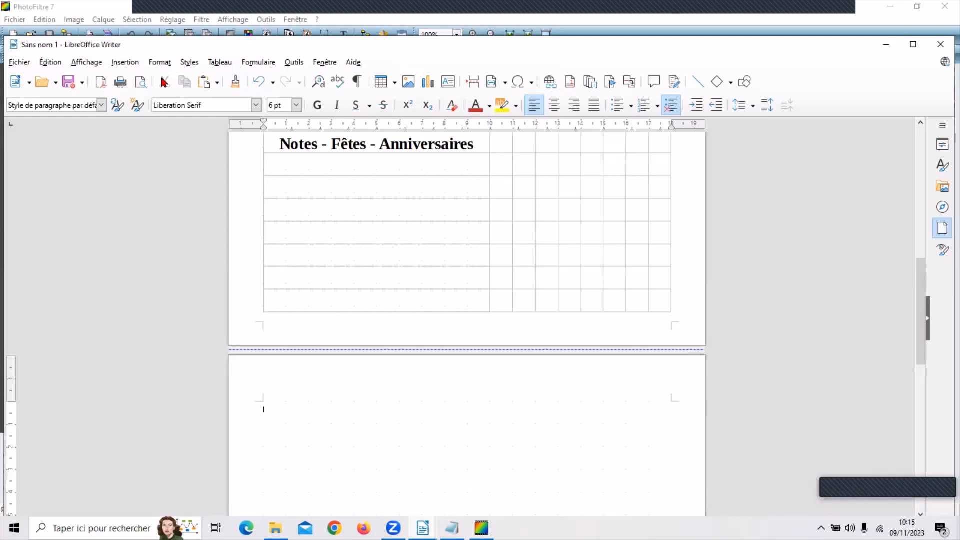
Paste the copied table onto the new second page and delete the blank line above it
right_click(309, 445)
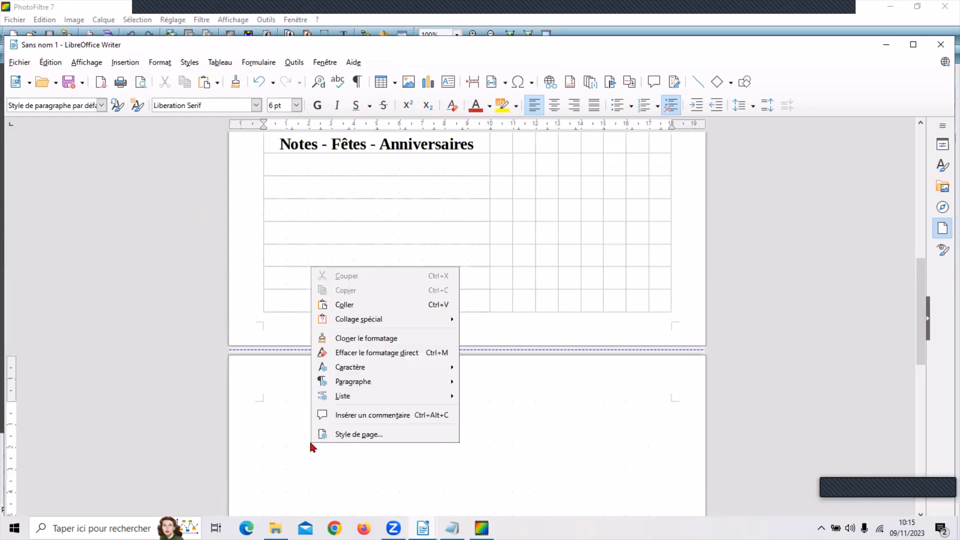
left_click(360, 304)
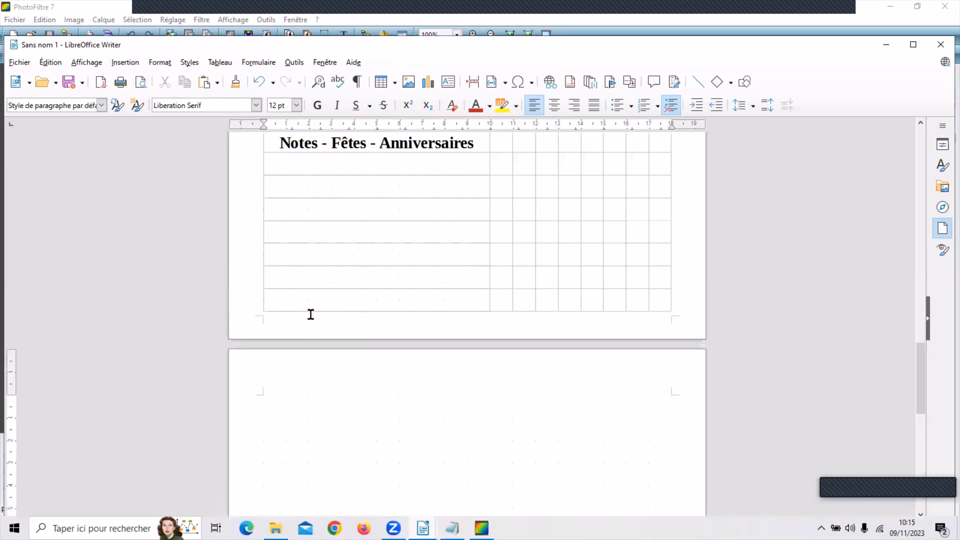
scroll(410, 289, "up", 10)
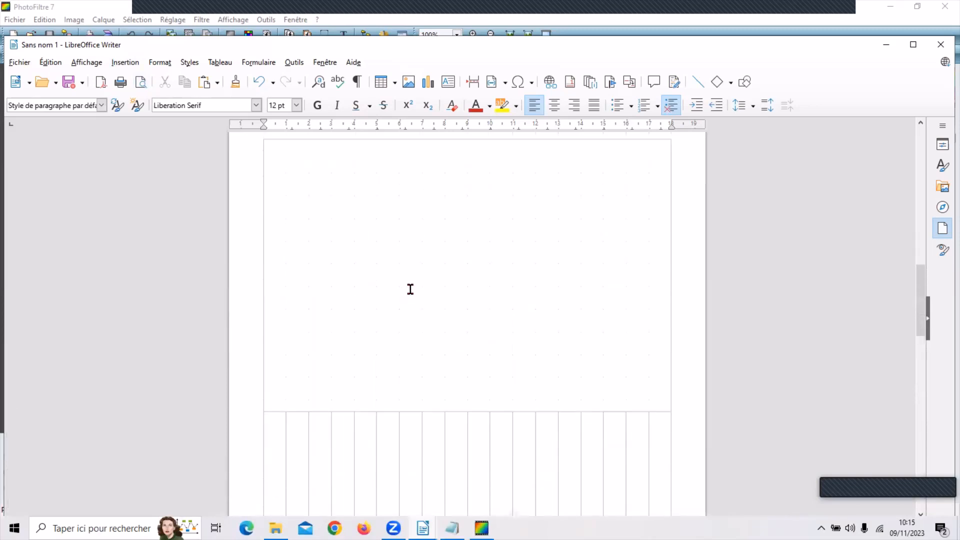
scroll(411, 289, "up", 4)
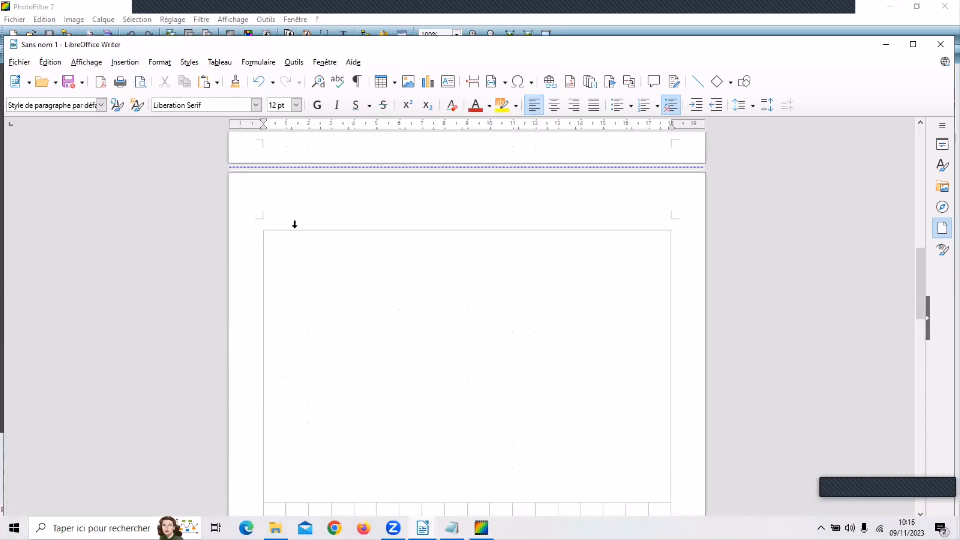
left_click(293, 225)
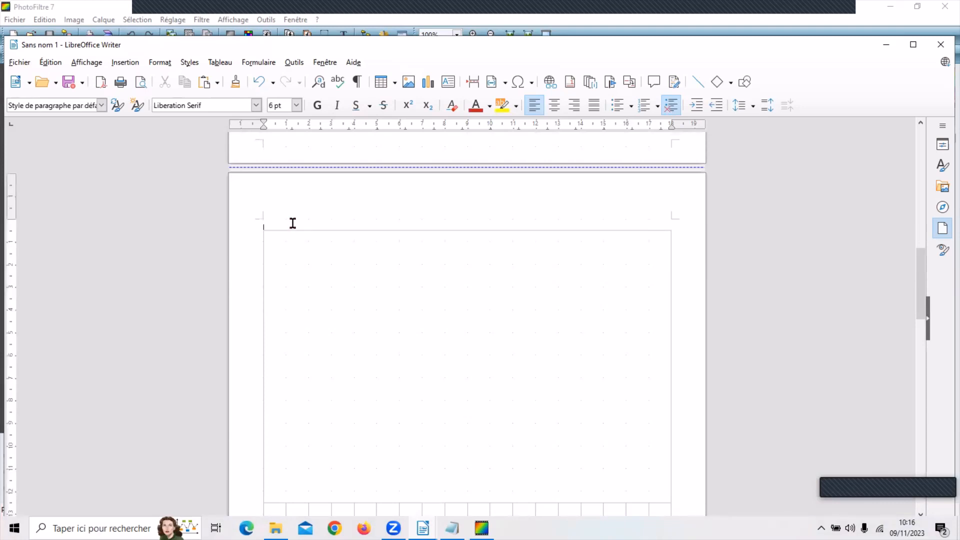
key("Delete")
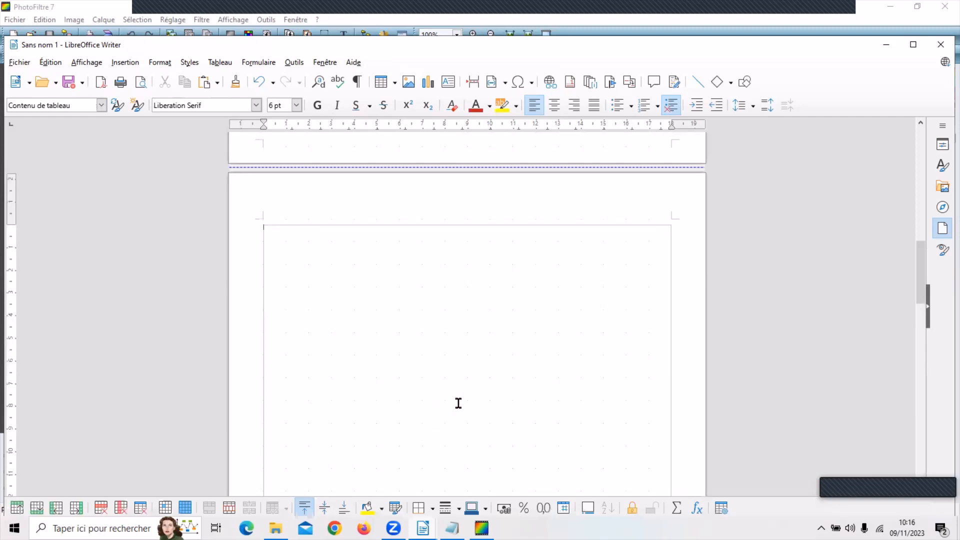
Set the font size of the empty paragraph after the second table to 6 pt so that it fits below the table
scroll(458, 403, "down", 10)
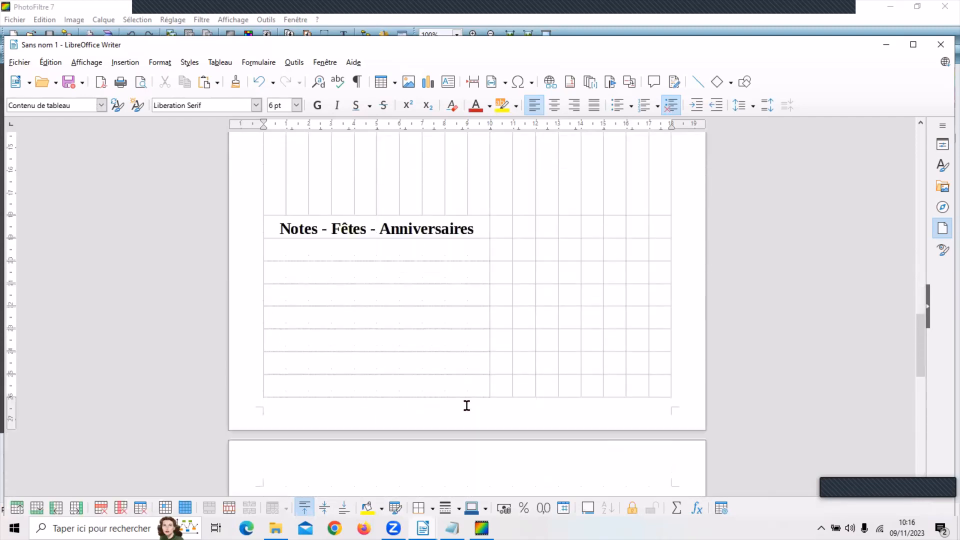
scroll(467, 406, "down", 1)
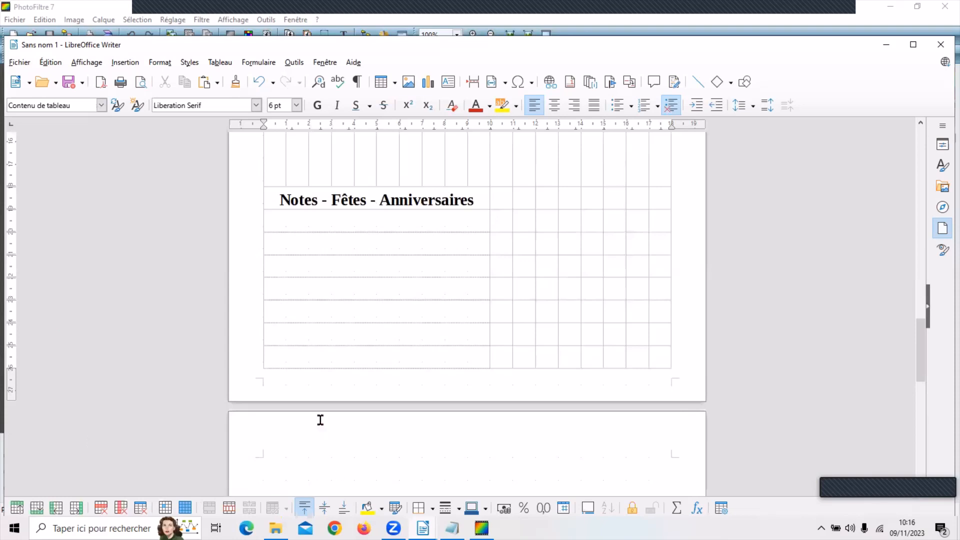
scroll(395, 440, "down", 2)
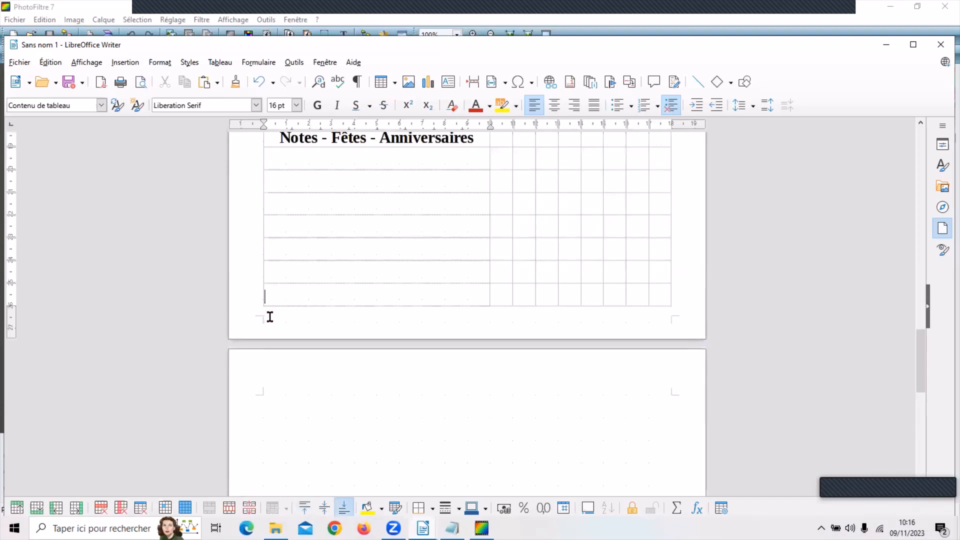
left_click(323, 381)
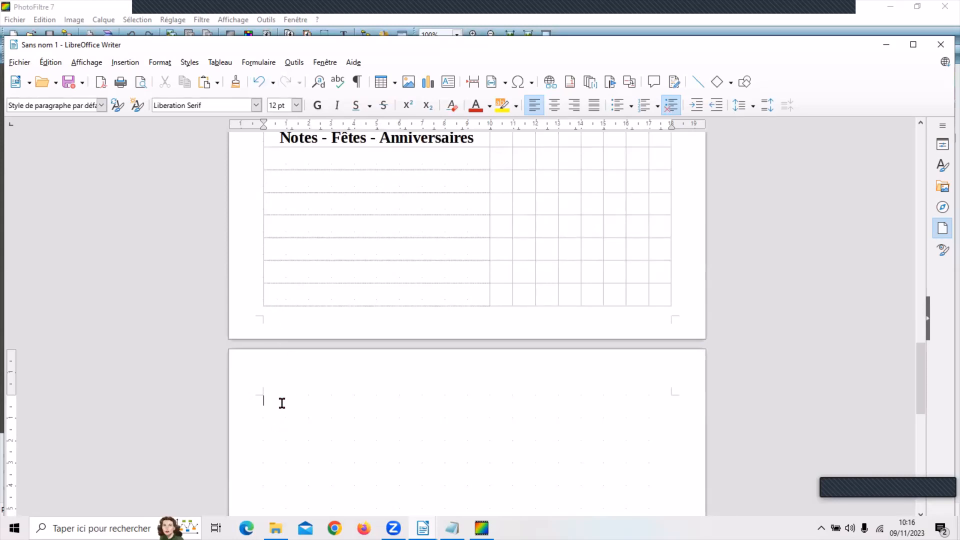
scroll(333, 289, "up", 10)
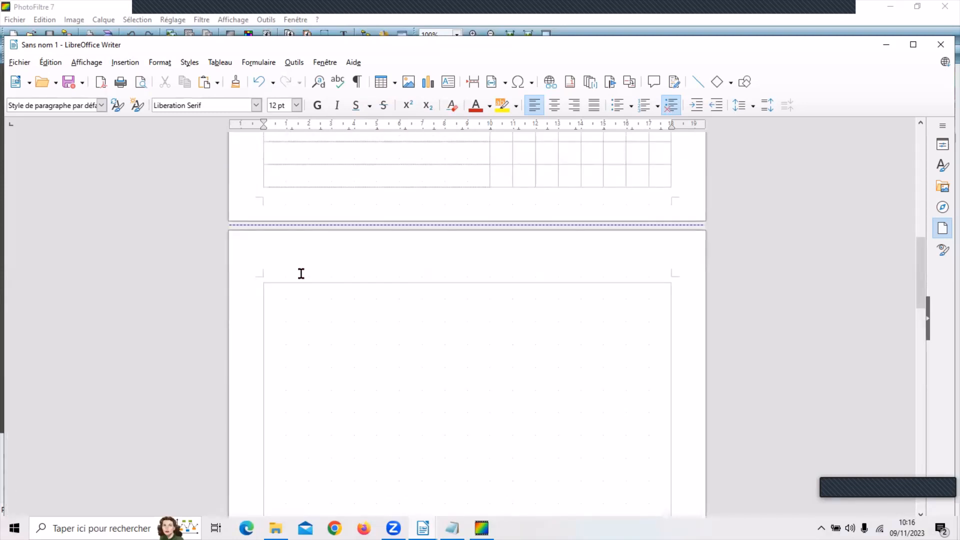
scroll(337, 339, "up", 6)
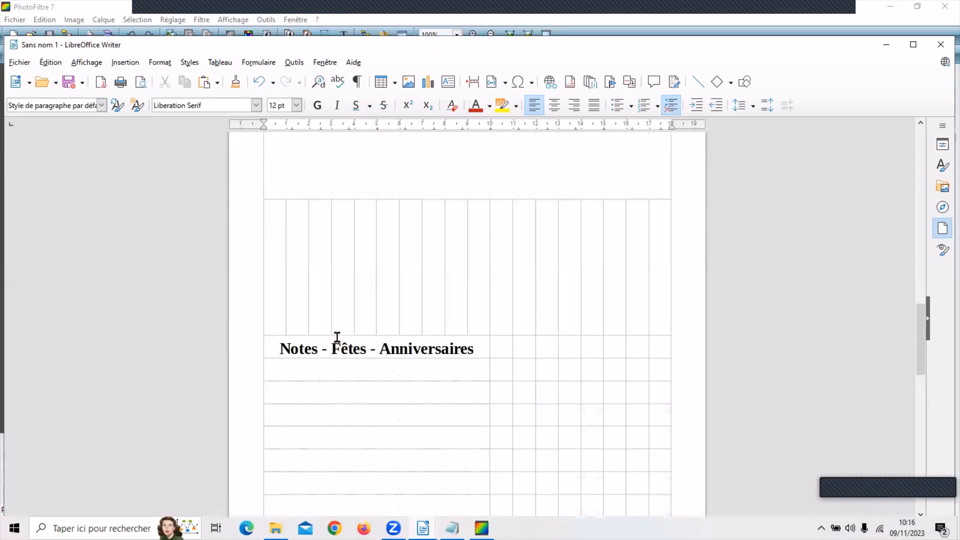
scroll(335, 338, "down", 2)
scroll(334, 338, "down", 1)
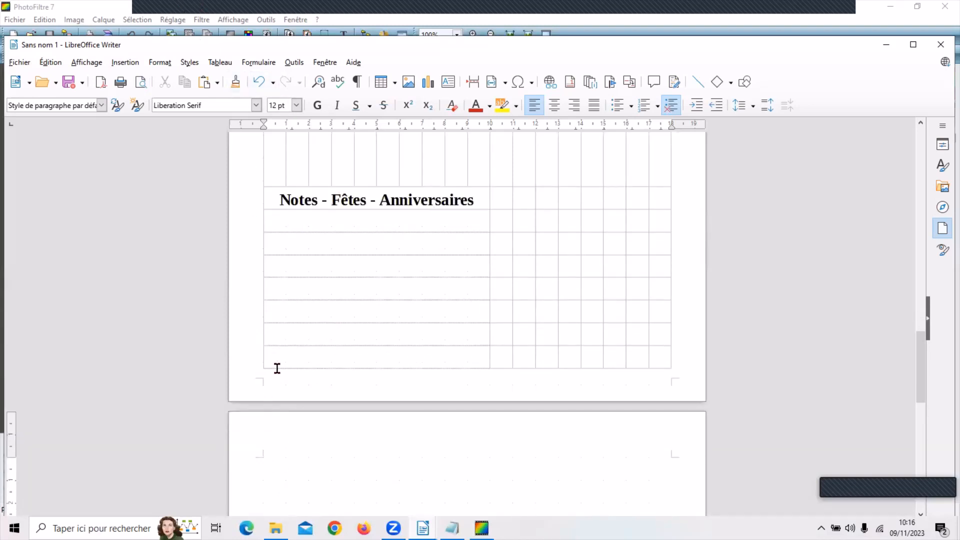
left_click(273, 463)
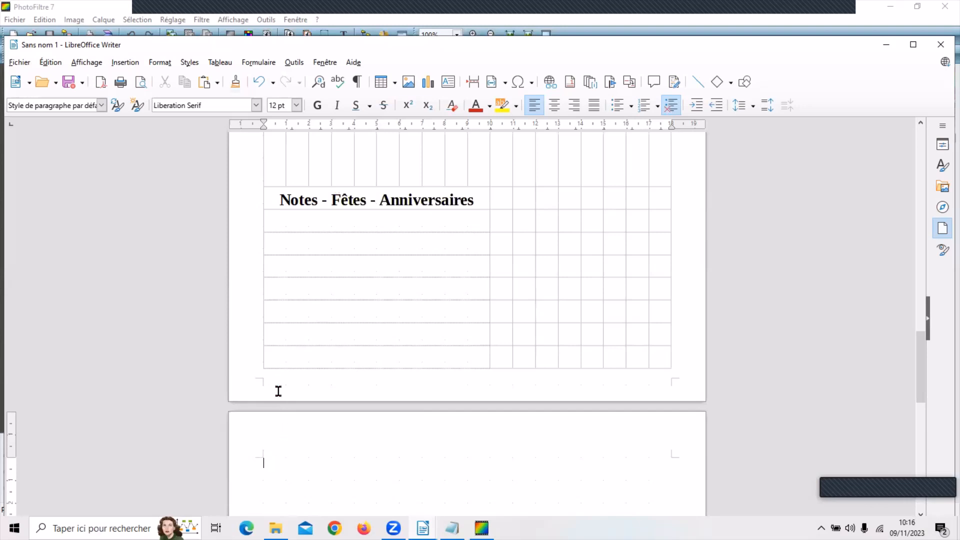
left_click(297, 106)
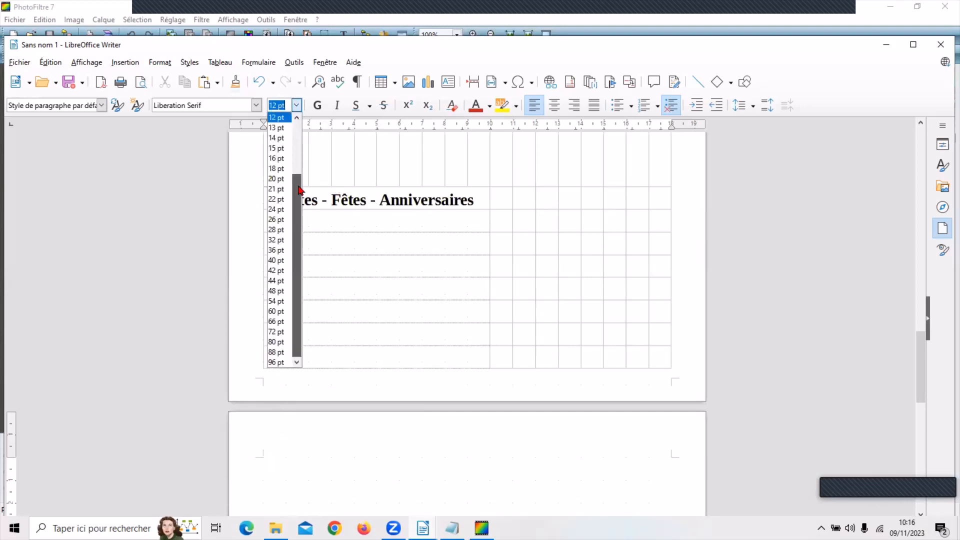
left_click_drag(299, 190, 300, 122)
left_click(274, 120)
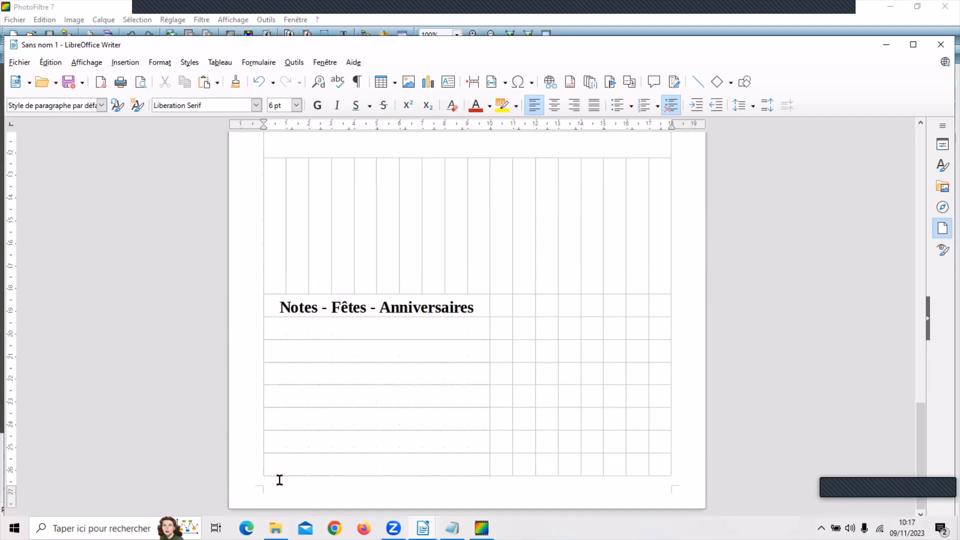
Insert a page break below the second table to start a third page
left_click(124, 64)
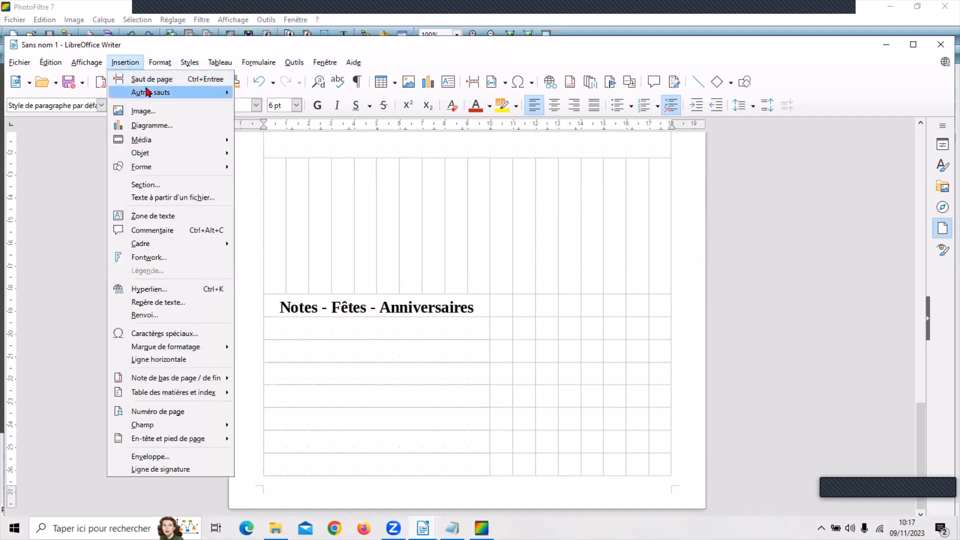
mouse_move(148, 95)
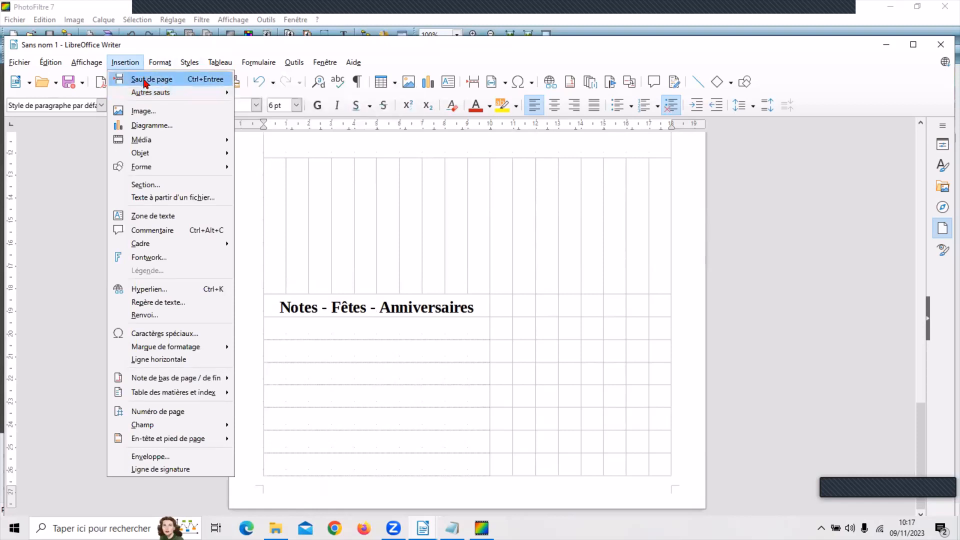
left_click(146, 80)
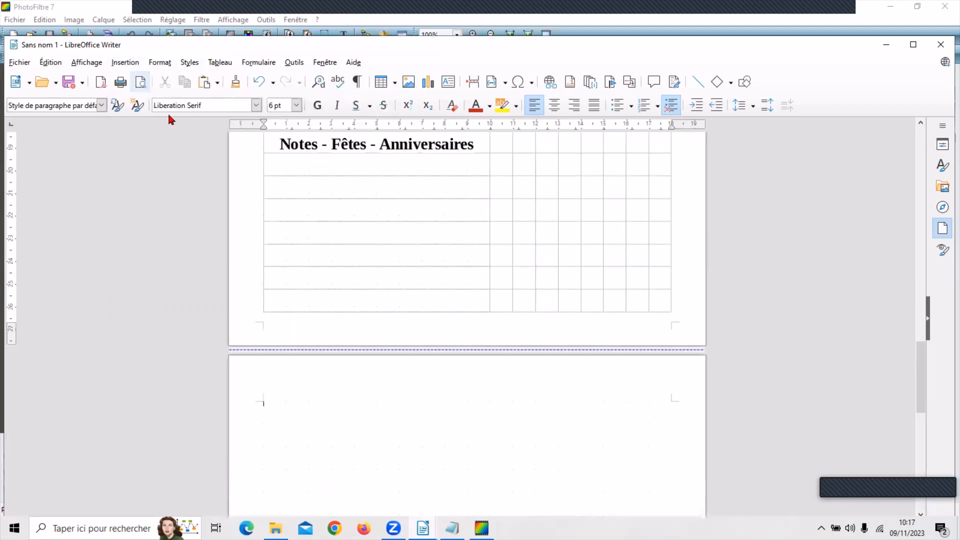
Paste the copied table onto the third page and set the empty paragraph after it to 6 pt
right_click(296, 408)
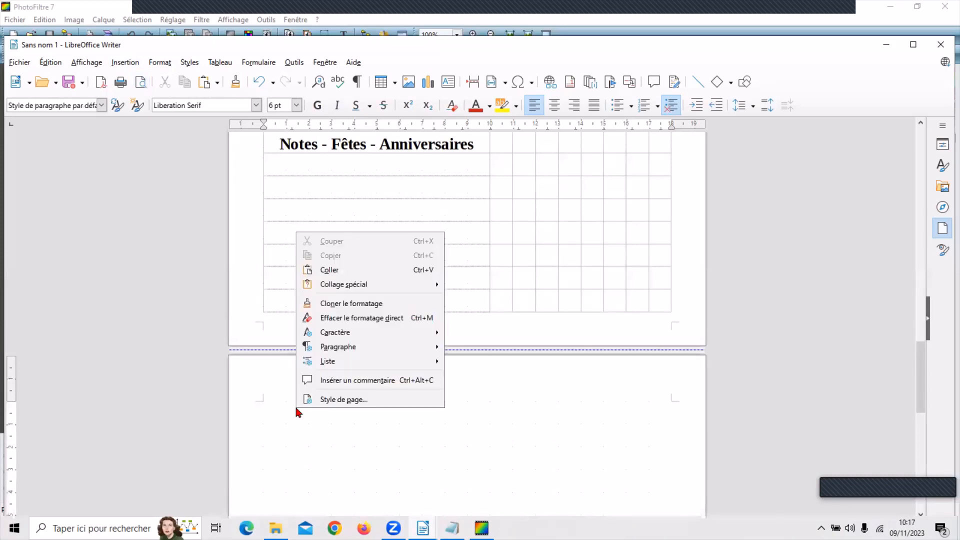
left_click(328, 270)
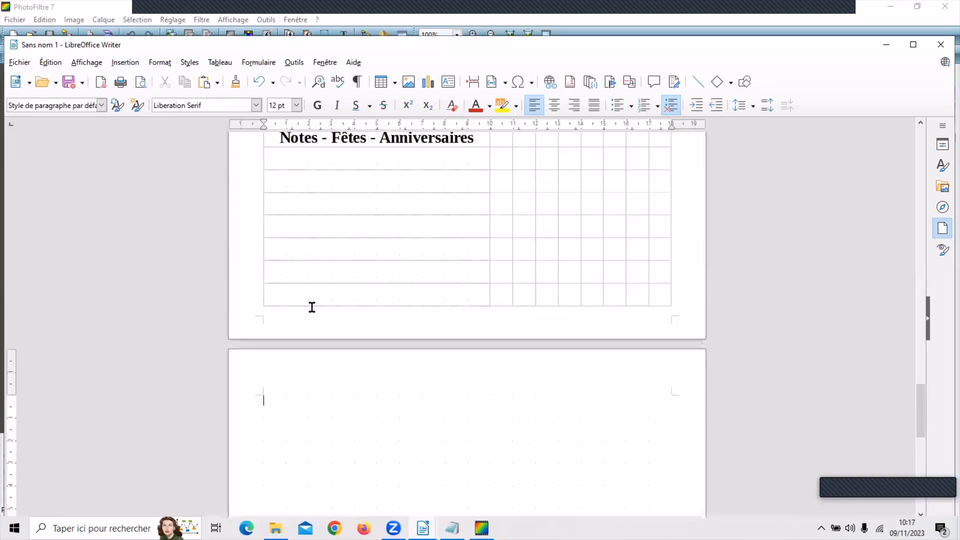
left_click(296, 105)
left_click_drag(298, 206, 300, 122)
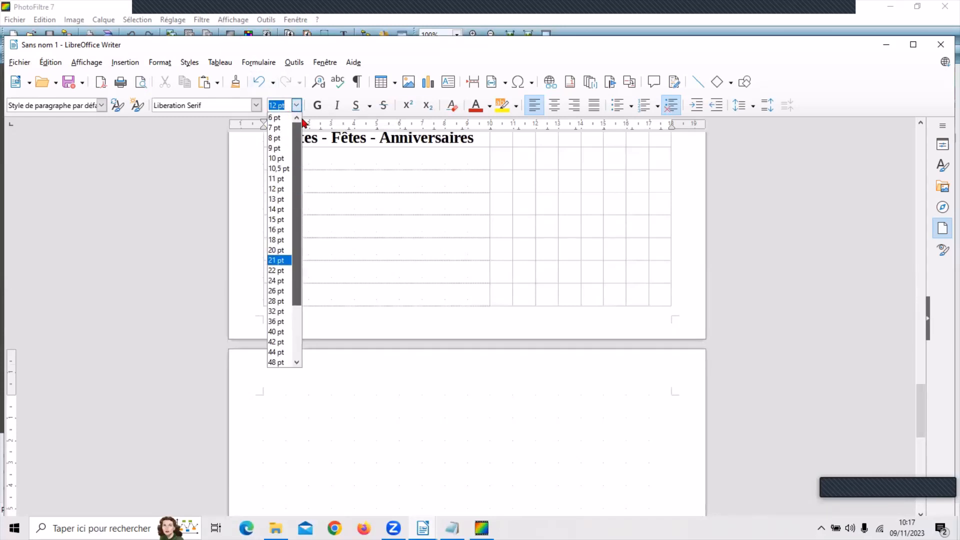
left_click(279, 121)
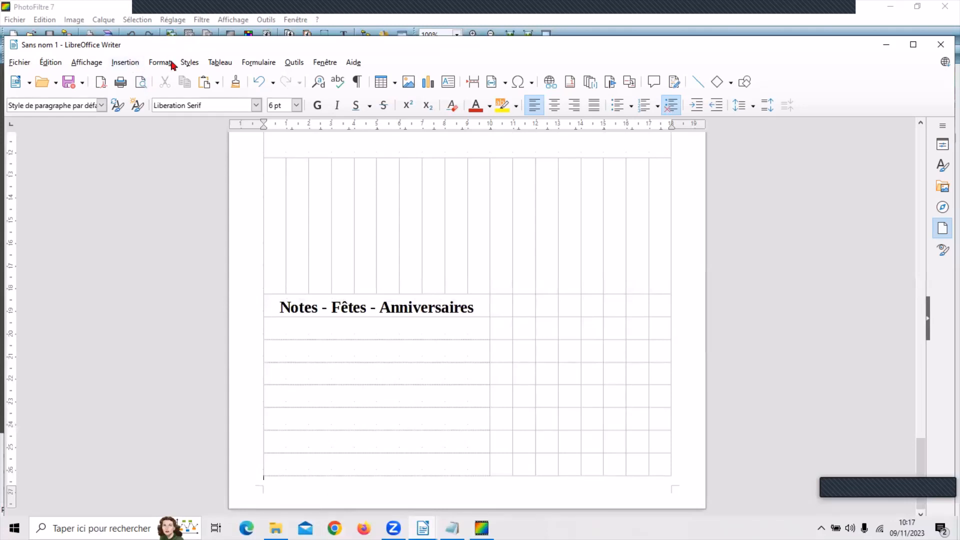
Insert a page break below the third table and paste the copied table onto the new fourth page
left_click(123, 63)
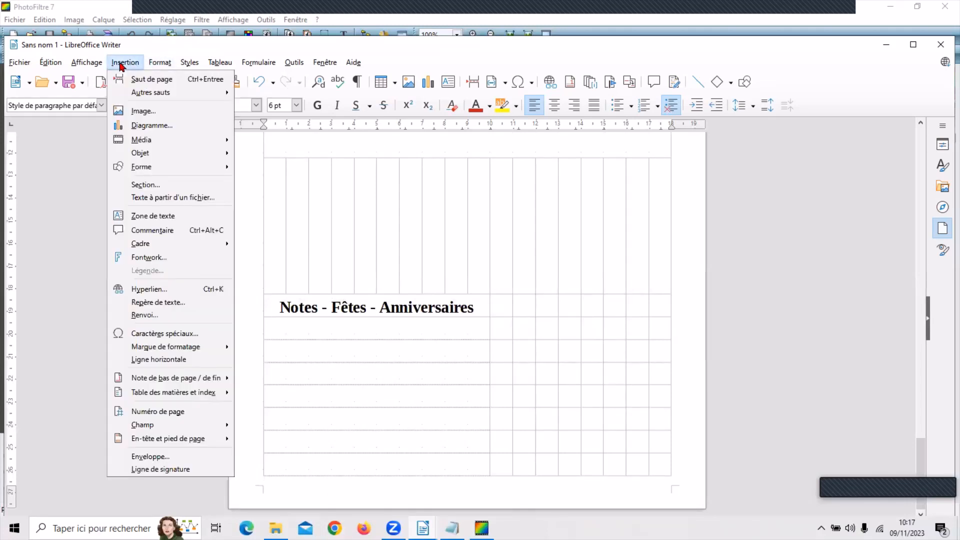
left_click(151, 79)
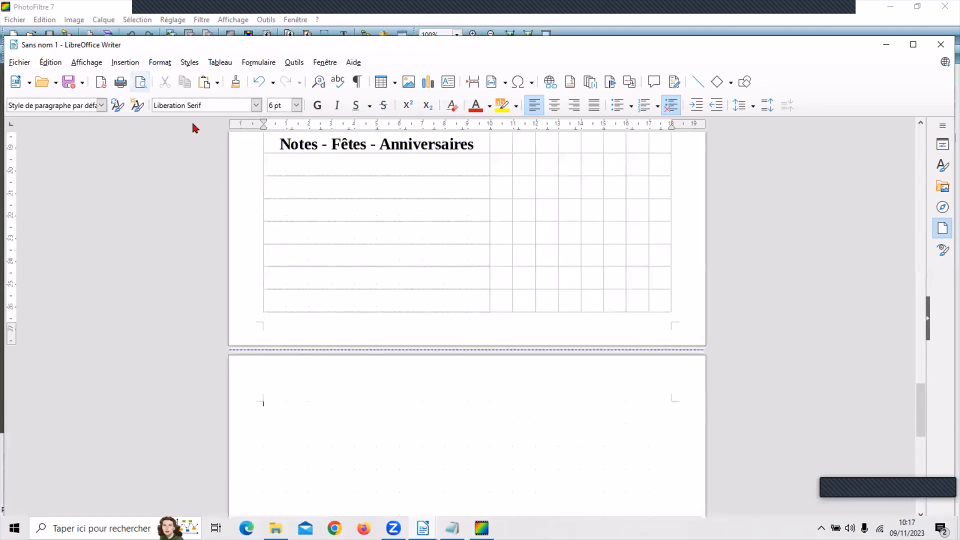
right_click(289, 410)
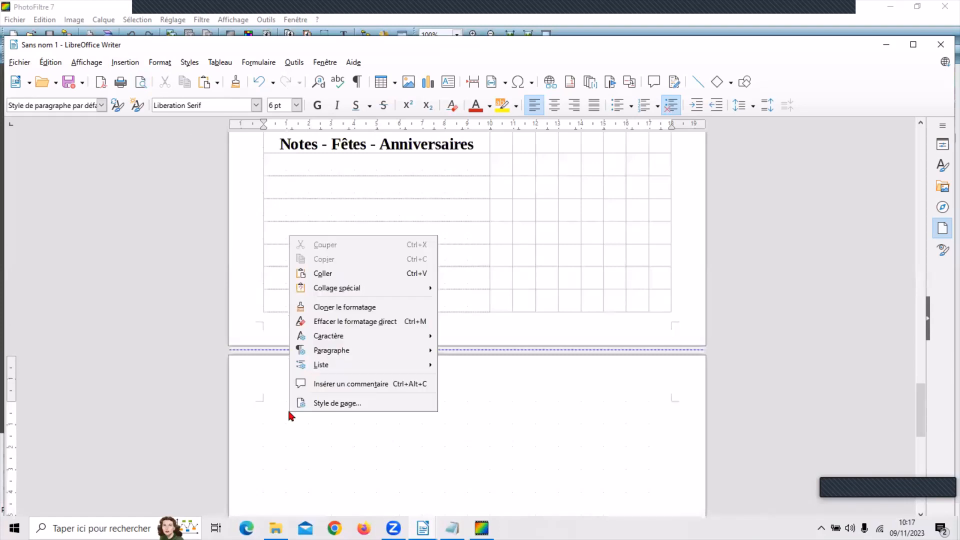
left_click(318, 274)
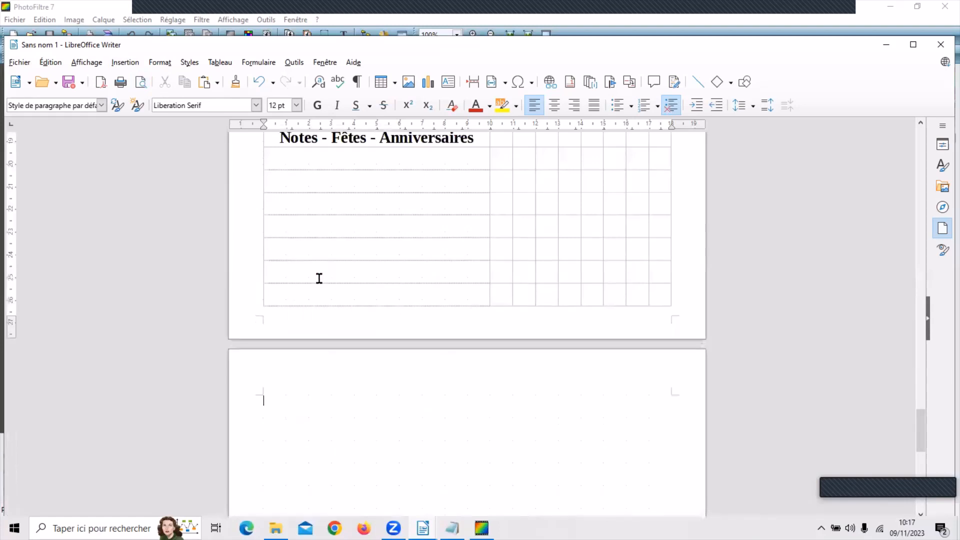
Set the empty paragraph after the fourth table to 6 pt and insert a page break there to start a fifth page
left_click(296, 105)
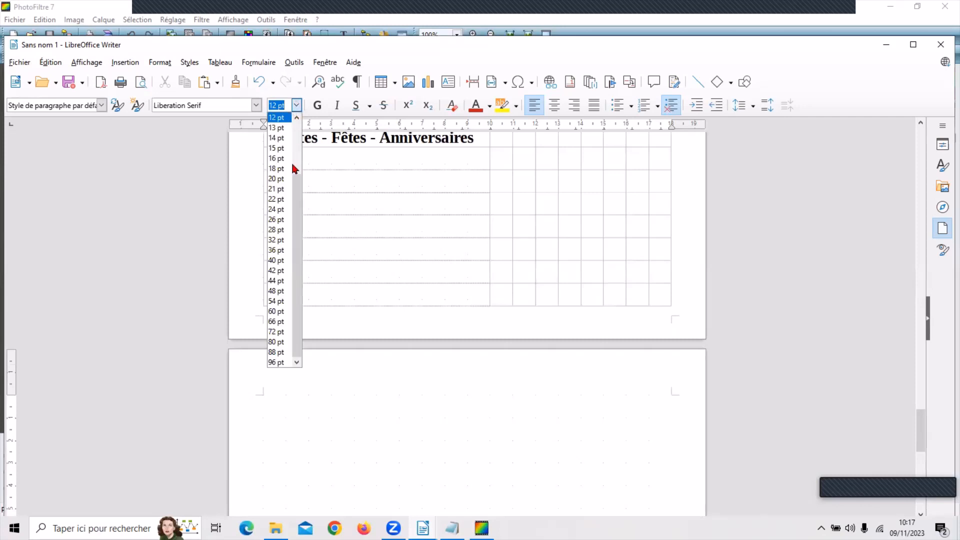
scroll(298, 182, "up", 3)
left_click(283, 120)
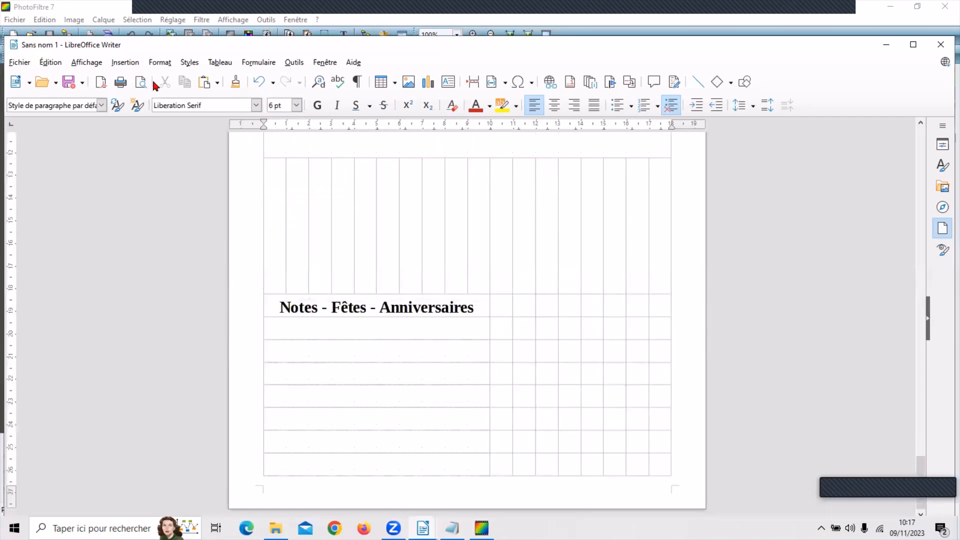
left_click(125, 62)
left_click(150, 80)
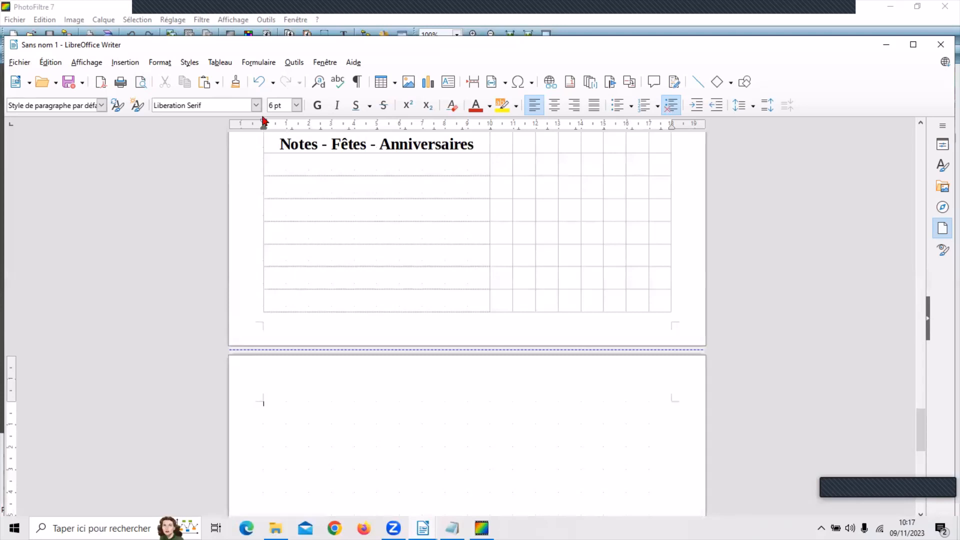
Reapply the 6 pt font size to the empty line on the fifth page and paste the copied table there
left_click(297, 106)
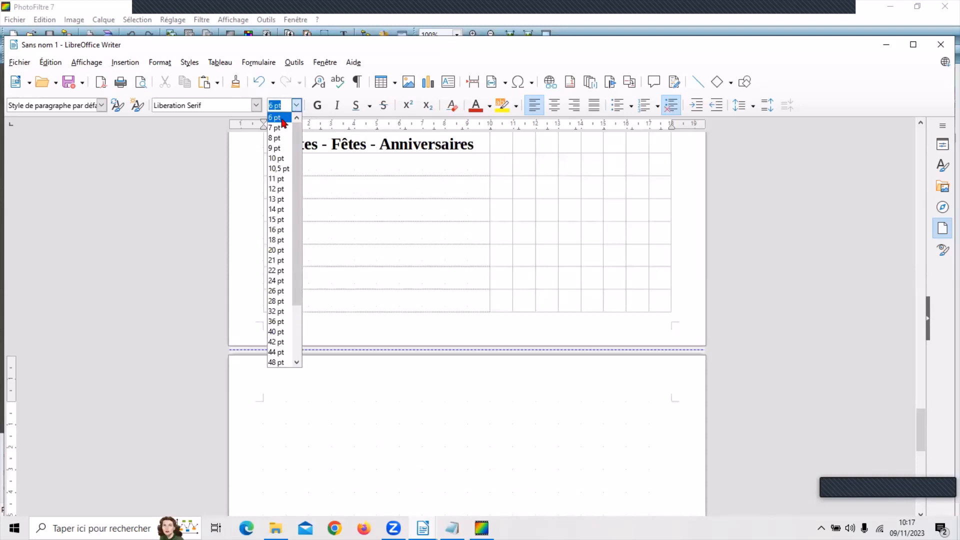
left_click(282, 119)
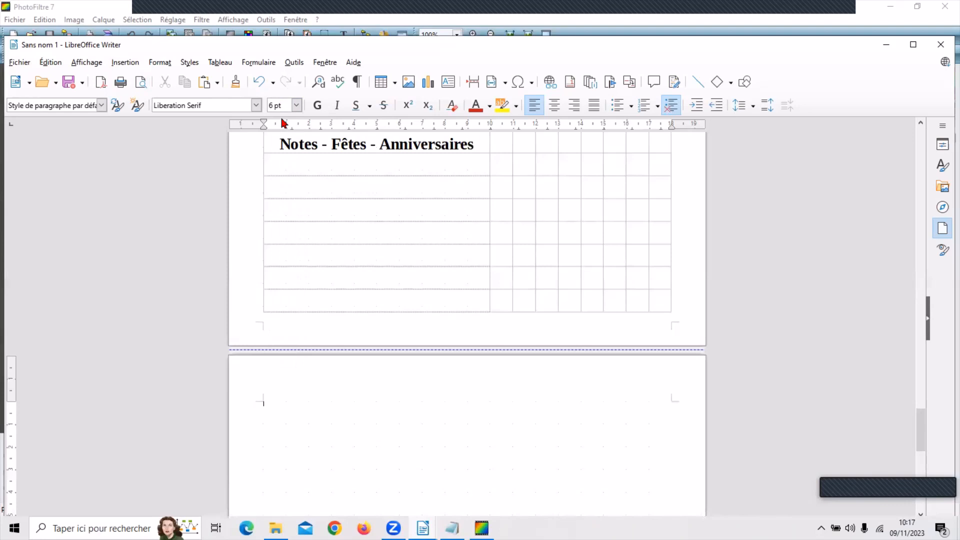
right_click(289, 427)
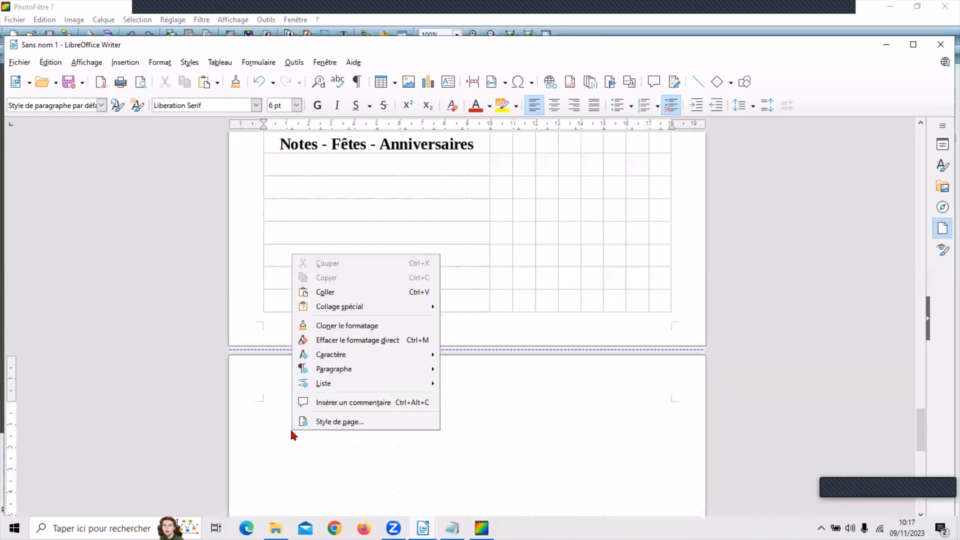
left_click(333, 293)
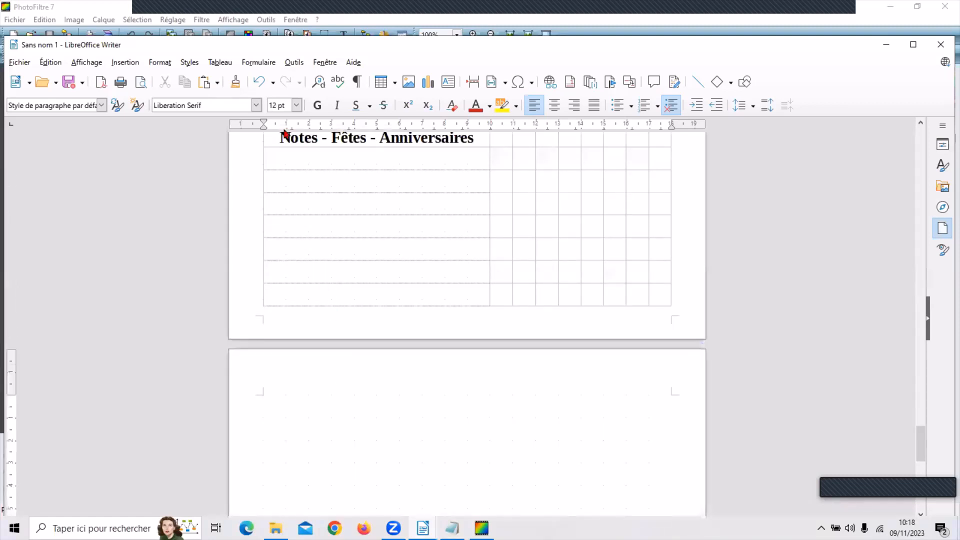
Set the empty paragraph after the fifth table to 6 pt and insert a page break there to start a sixth page
left_click(296, 106)
left_click(297, 119)
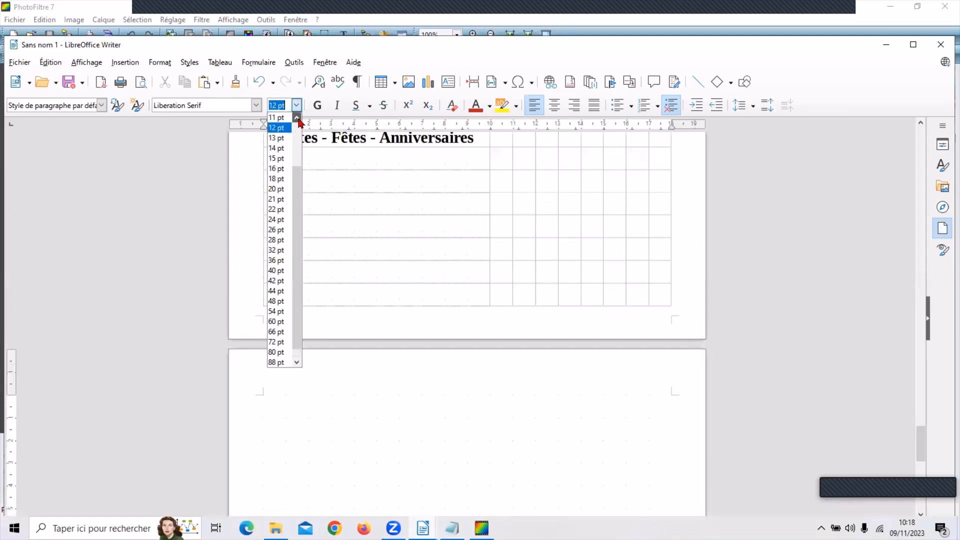
left_click(297, 118)
left_click(276, 118)
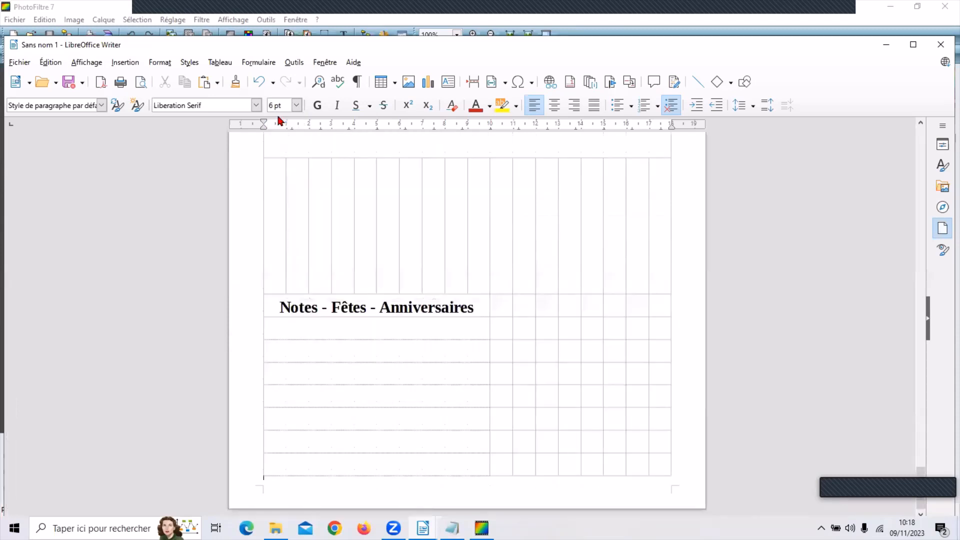
left_click(124, 64)
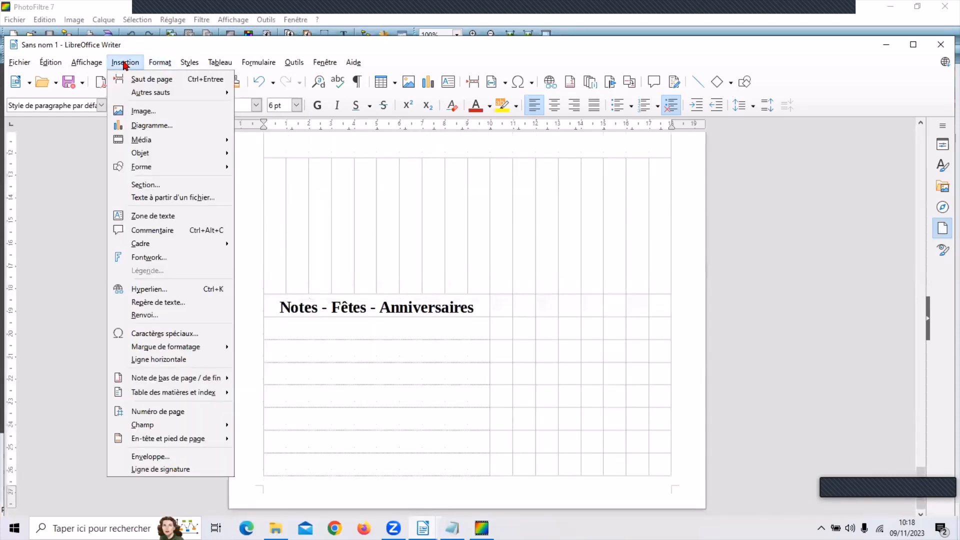
left_click(142, 80)
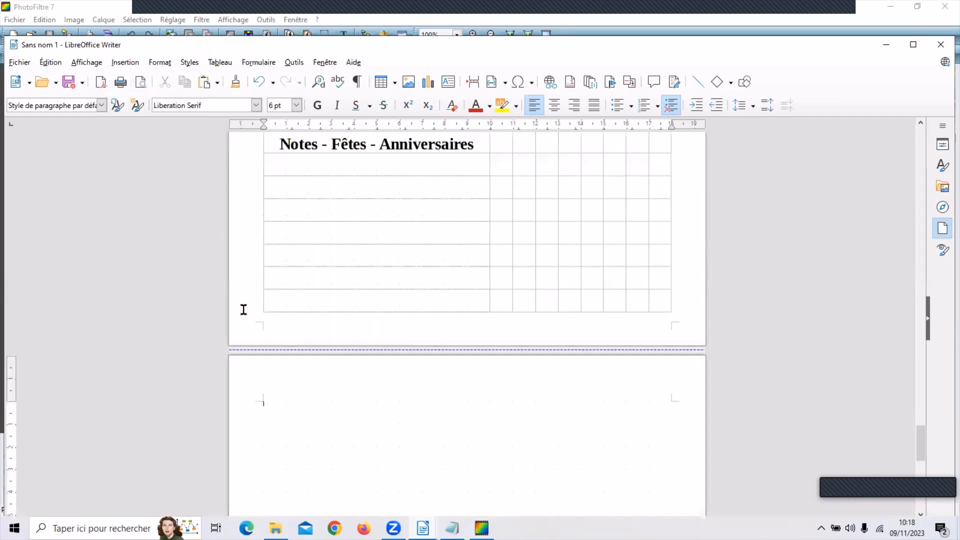
right_click(314, 423)
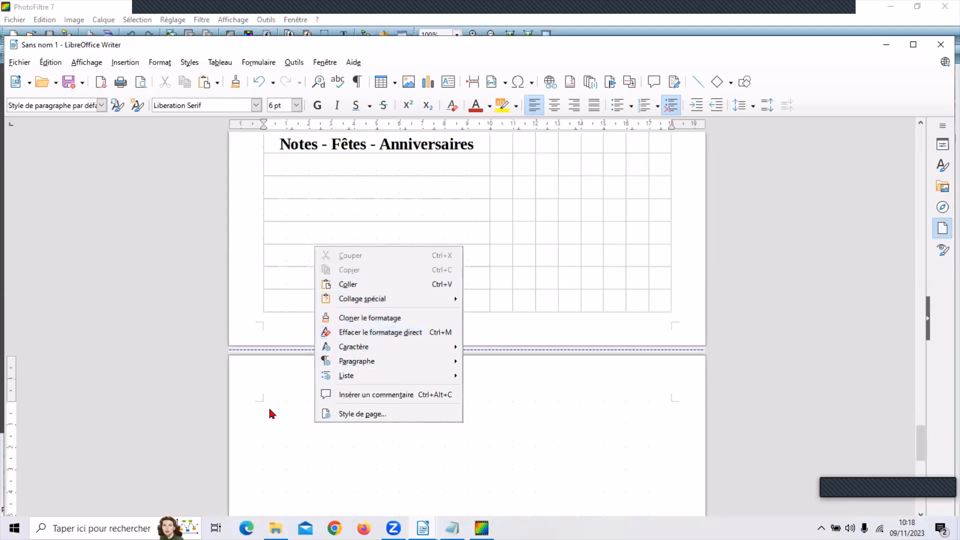
left_click(279, 426)
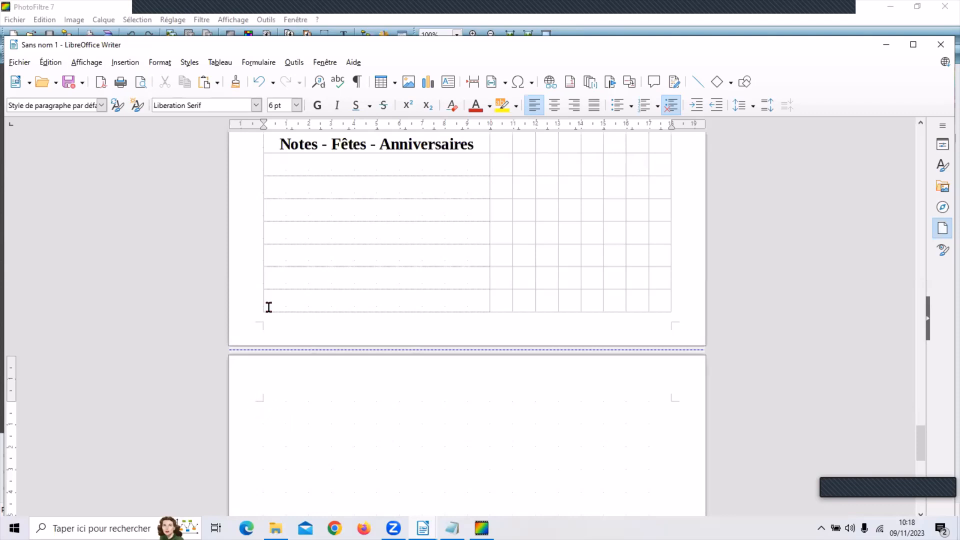
left_click(283, 323)
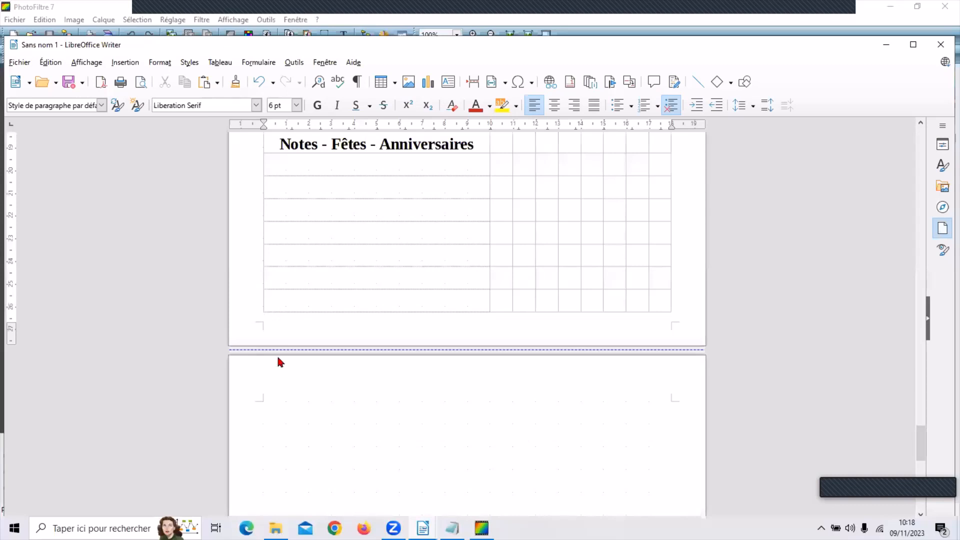
left_click(285, 408)
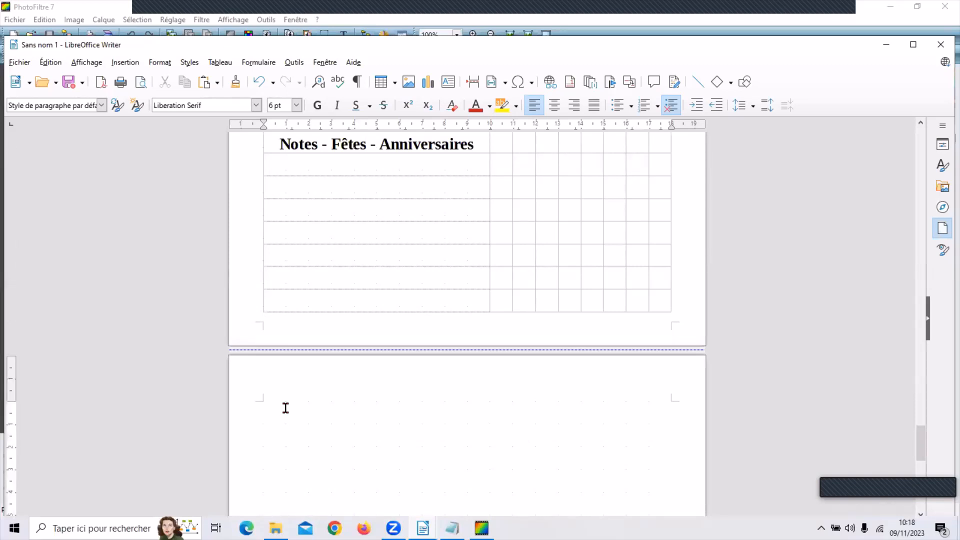
Paste the copied table onto the sixth page and set the empty paragraph after it to 6 pt
right_click(286, 408)
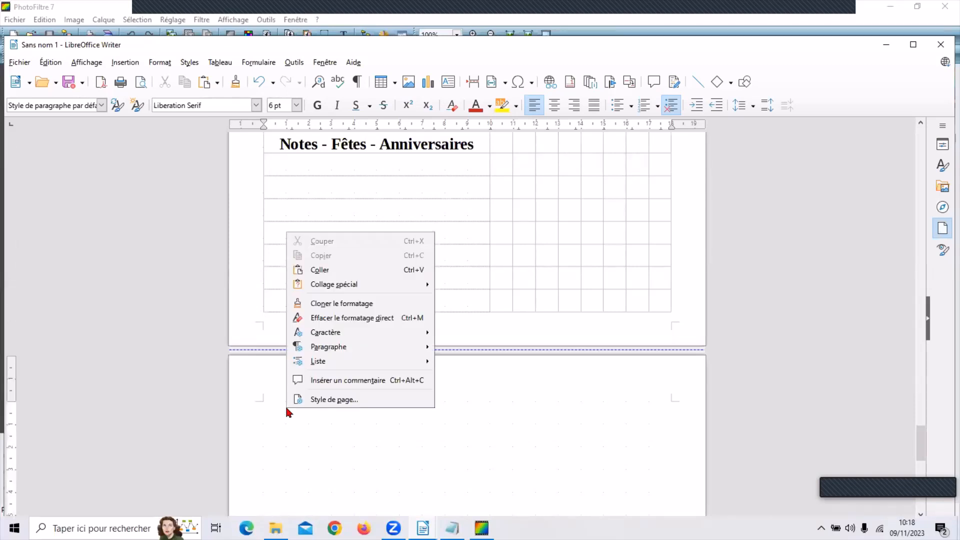
left_click(317, 269)
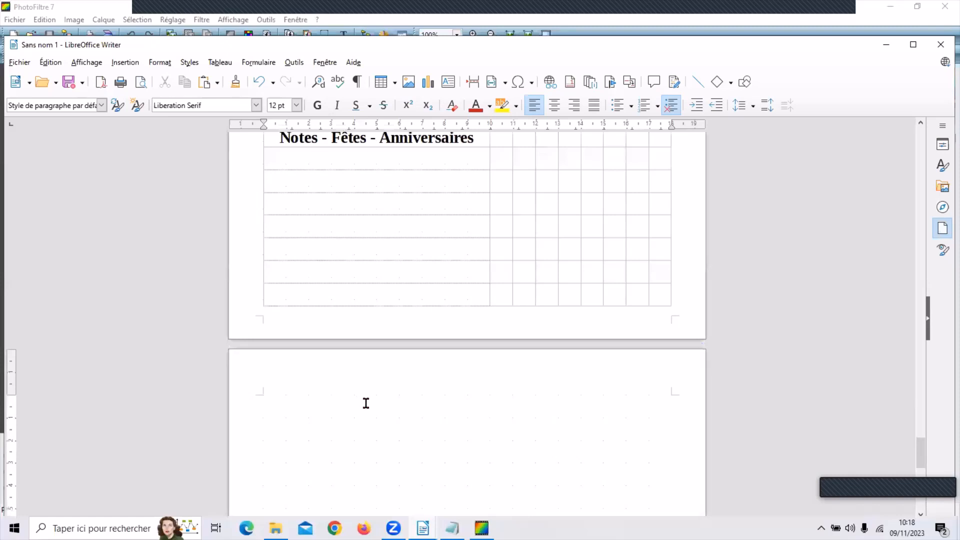
left_click(297, 106)
left_click(297, 118)
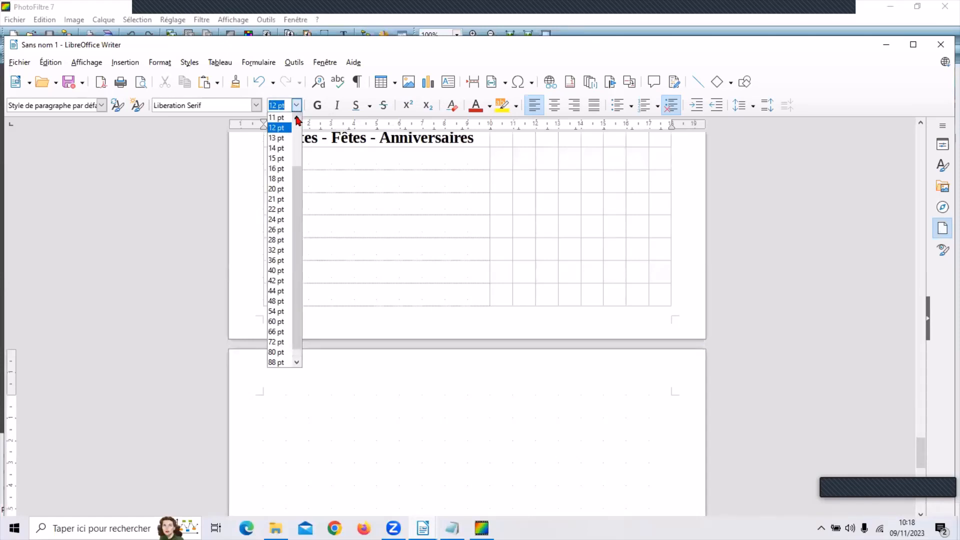
left_click(297, 118)
left_click(296, 118)
left_click(296, 119)
left_click(297, 118)
left_click(297, 119)
left_click(297, 118)
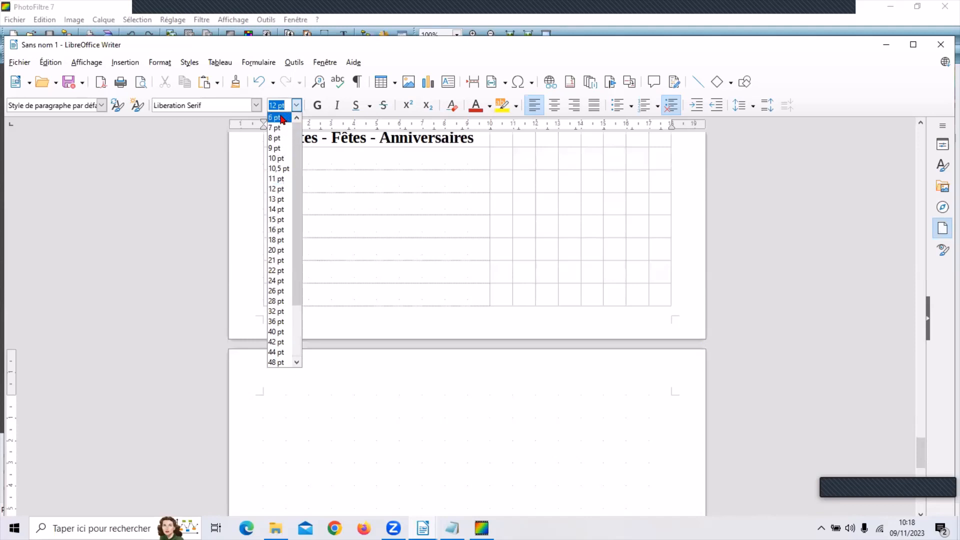
left_click(280, 118)
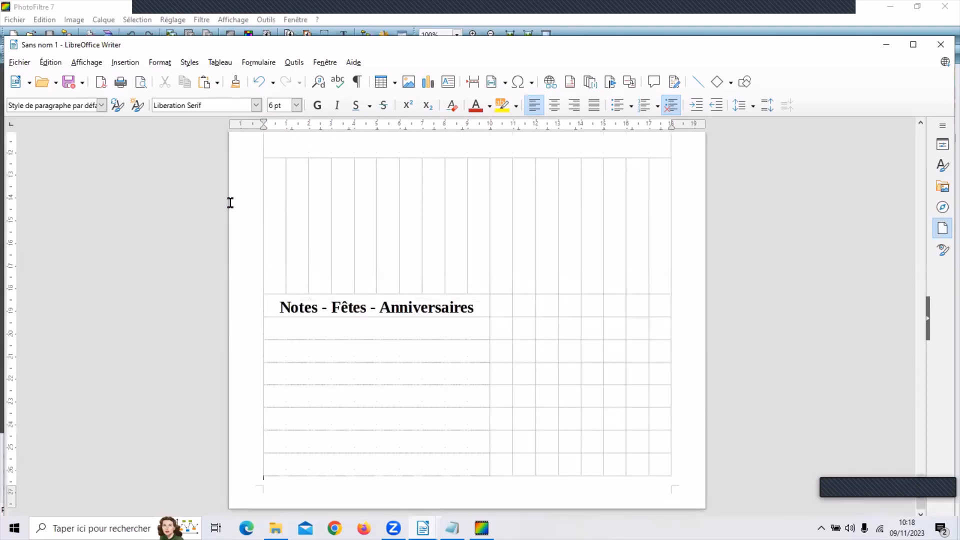
Insert a page break below the sixth table and paste the copied table onto the new seventh page
left_click(124, 62)
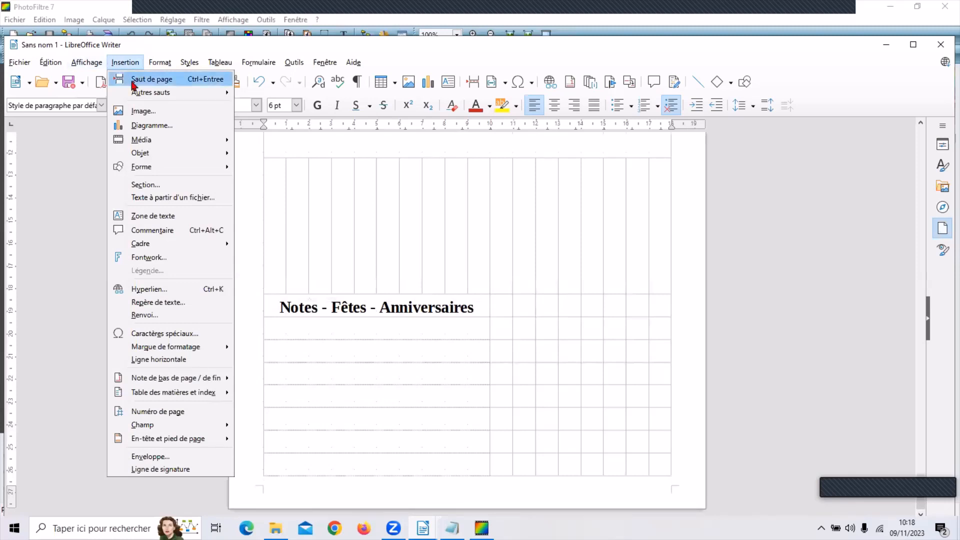
left_click(134, 85)
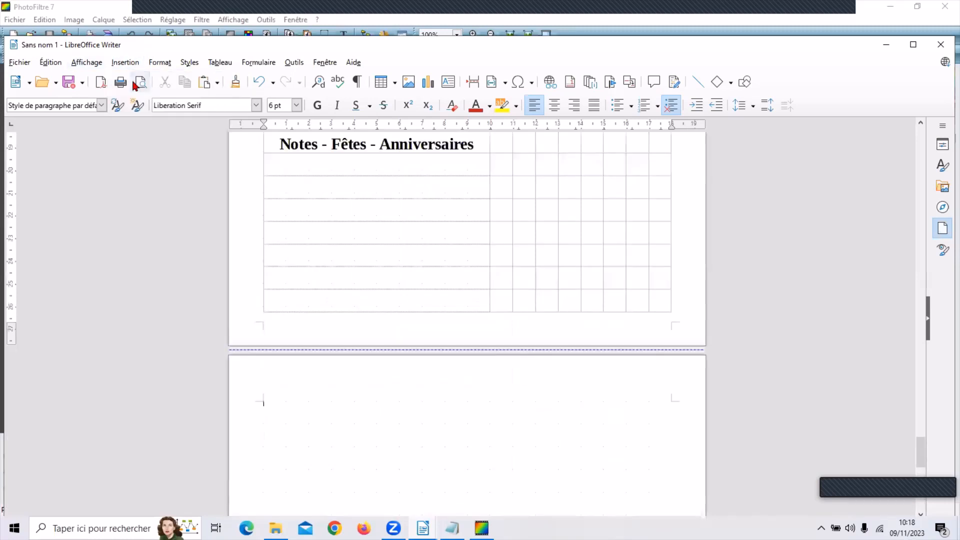
right_click(295, 417)
left_click(344, 283)
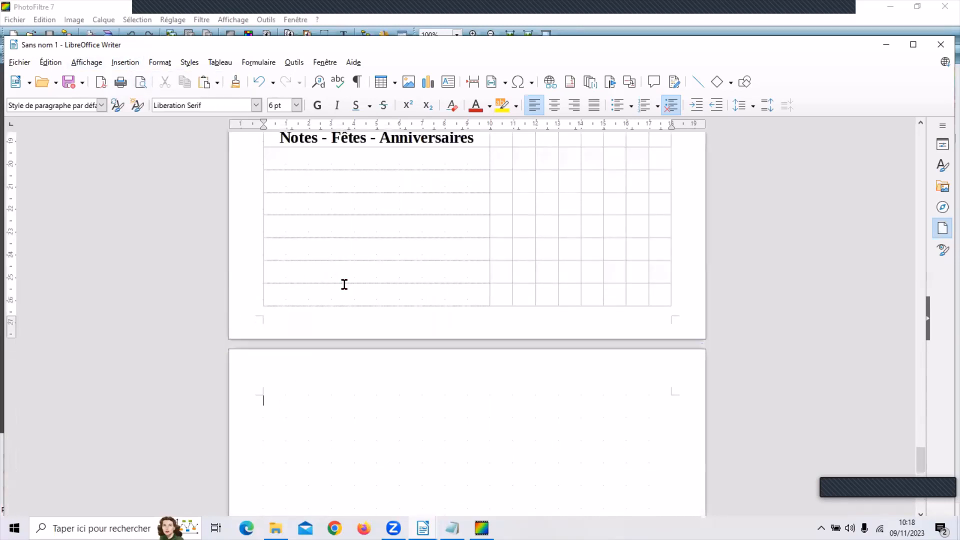
Set the empty paragraph after the seventh table to 6 pt and insert a page break there to start an eighth page
left_click(297, 105)
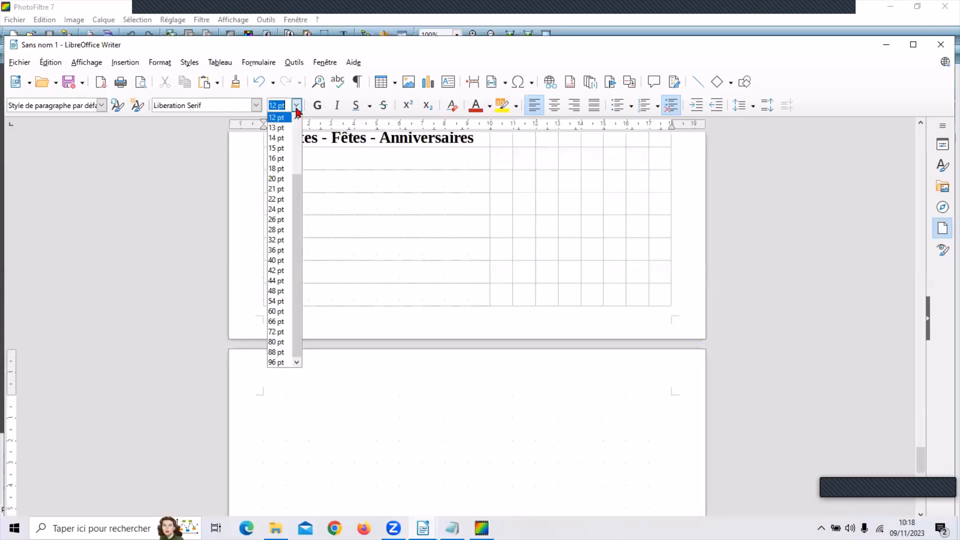
scroll(300, 132, "up", 1)
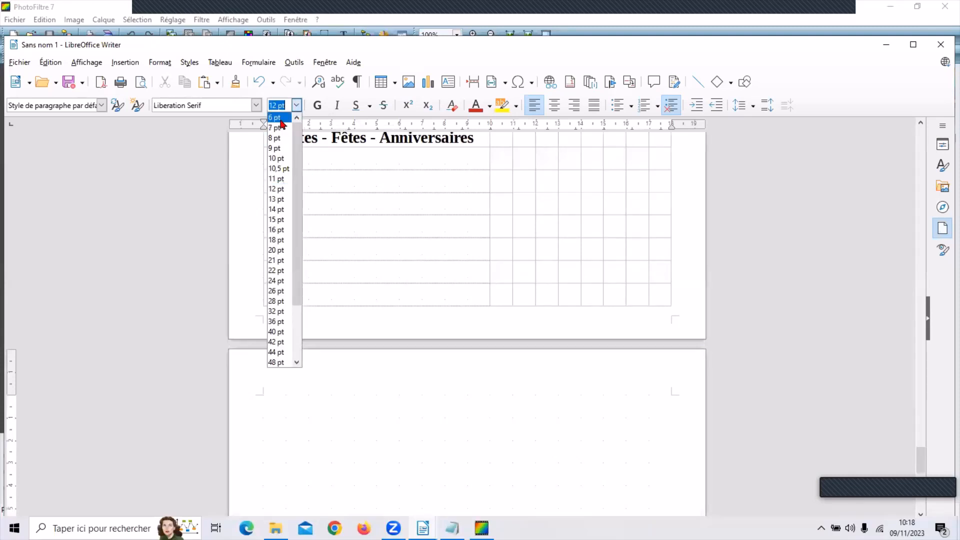
left_click(276, 118)
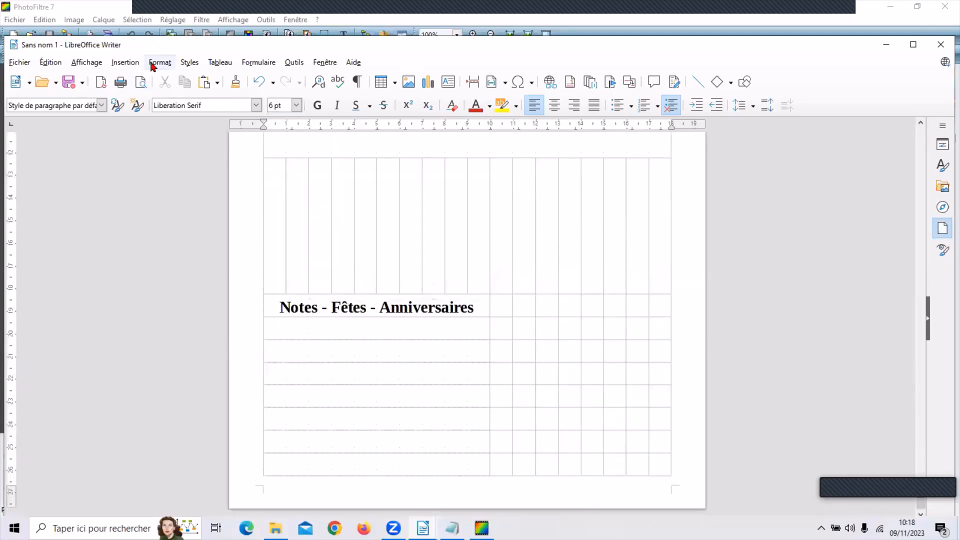
left_click(125, 63)
left_click(139, 82)
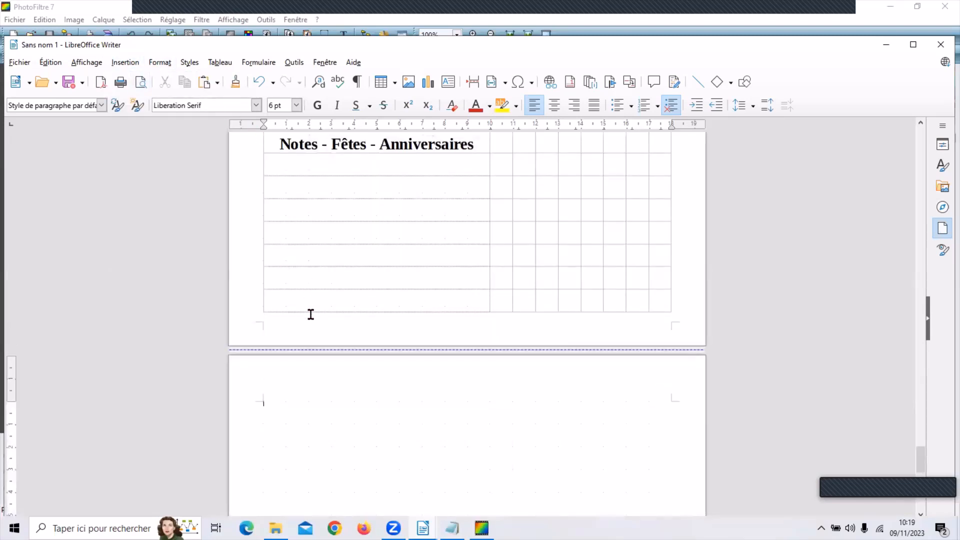
Paste the copied table onto the eighth page and set the empty paragraph after it to 6 pt
right_click(301, 425)
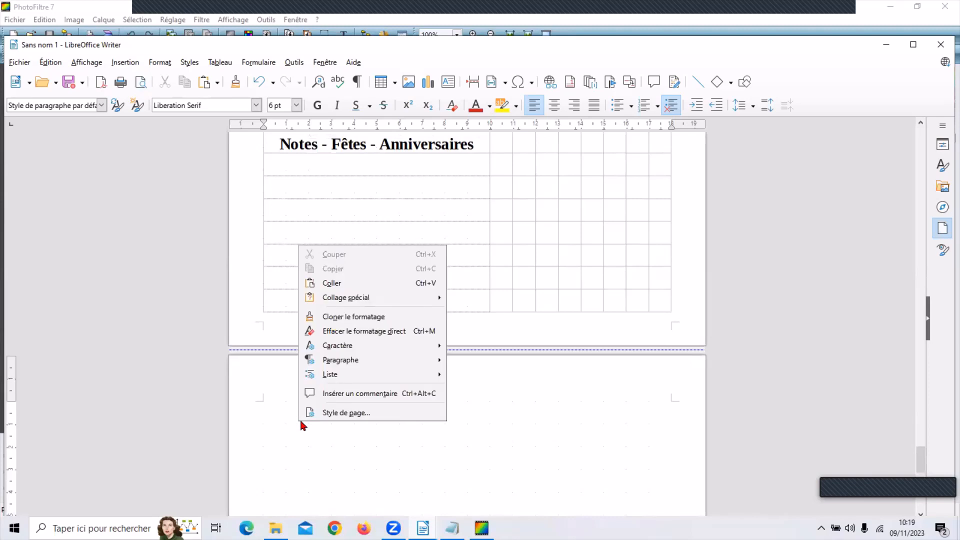
left_click(336, 283)
left_click(296, 105)
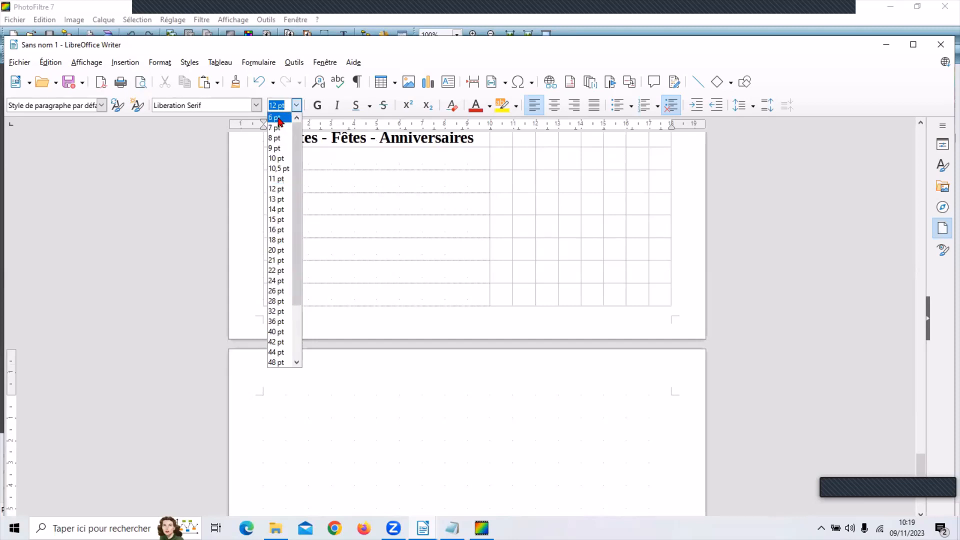
left_click(274, 117)
Insert a page break below the eighth table and paste the copied table onto the new ninth page
left_click(125, 62)
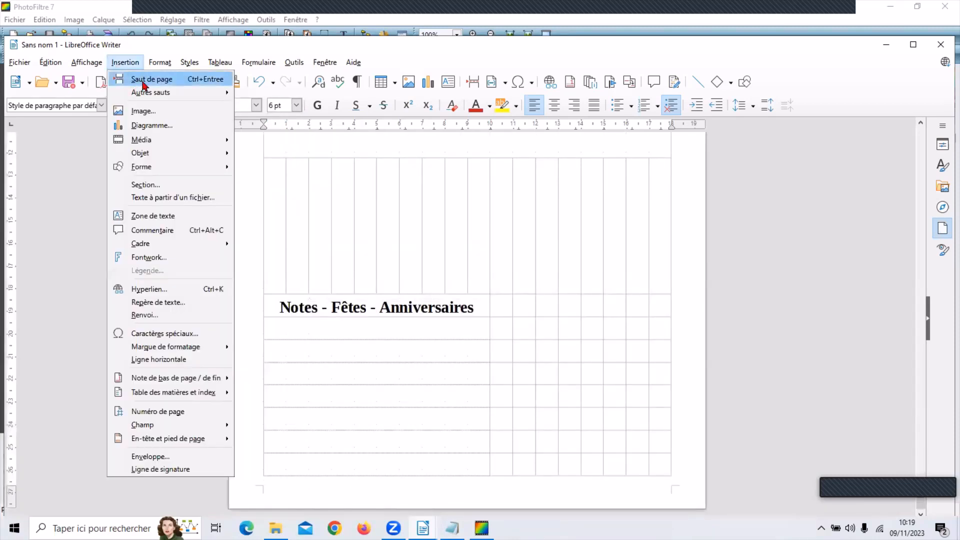
left_click(141, 80)
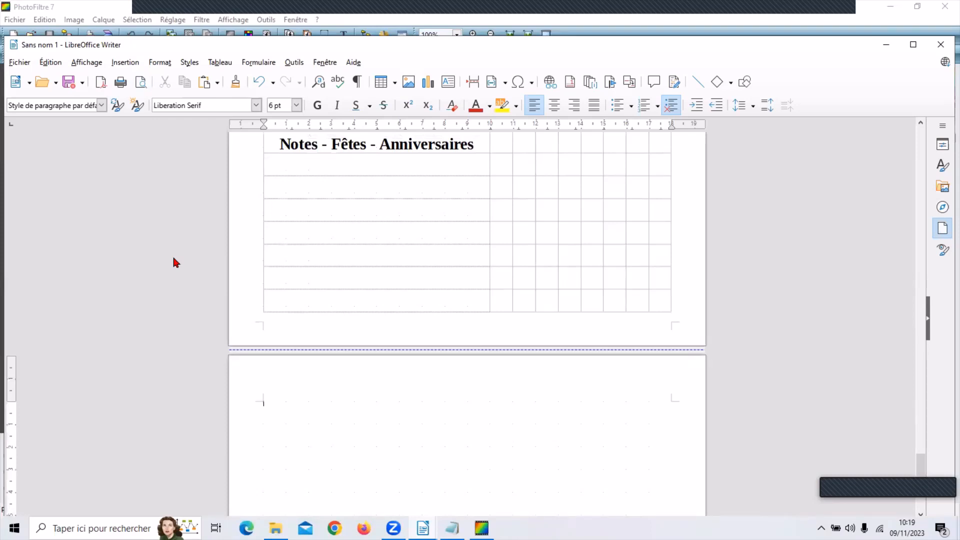
right_click(339, 437)
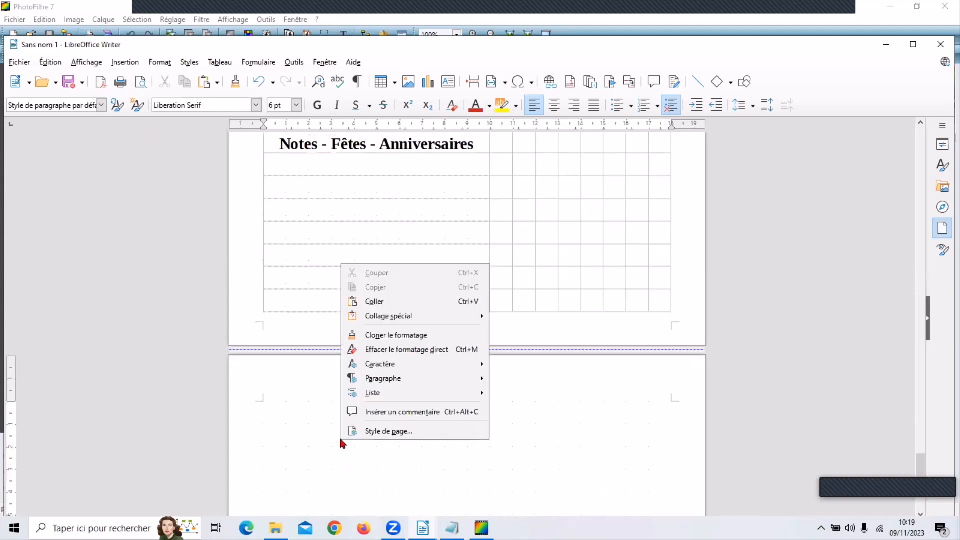
left_click(389, 303)
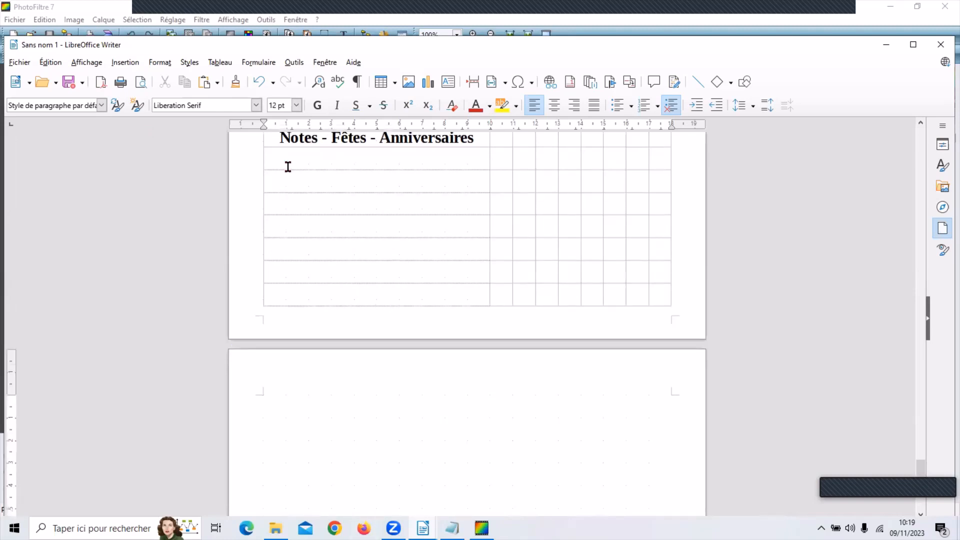
Set the font size of the empty paragraph after the ninth table to 6 pt
left_click(297, 106)
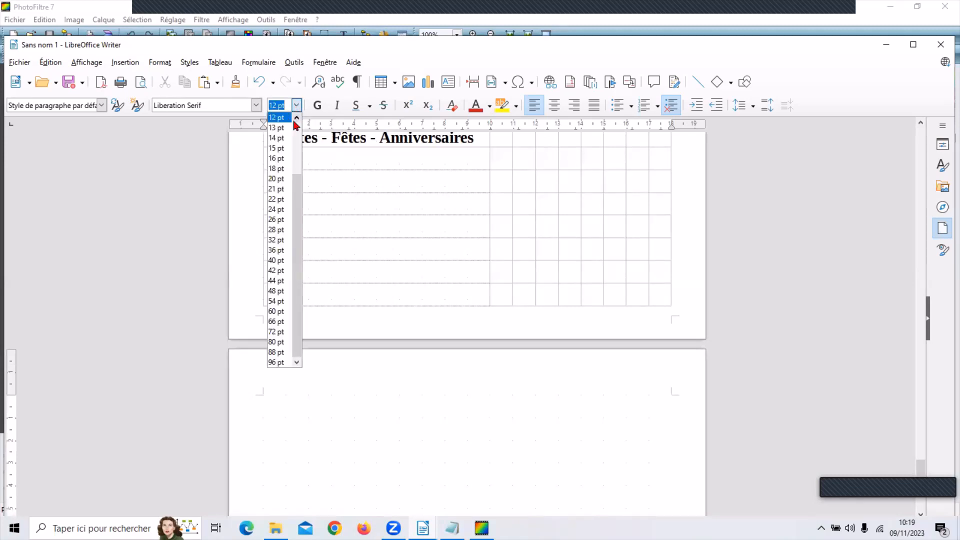
left_click(295, 119)
left_click(296, 119)
left_click(296, 119)
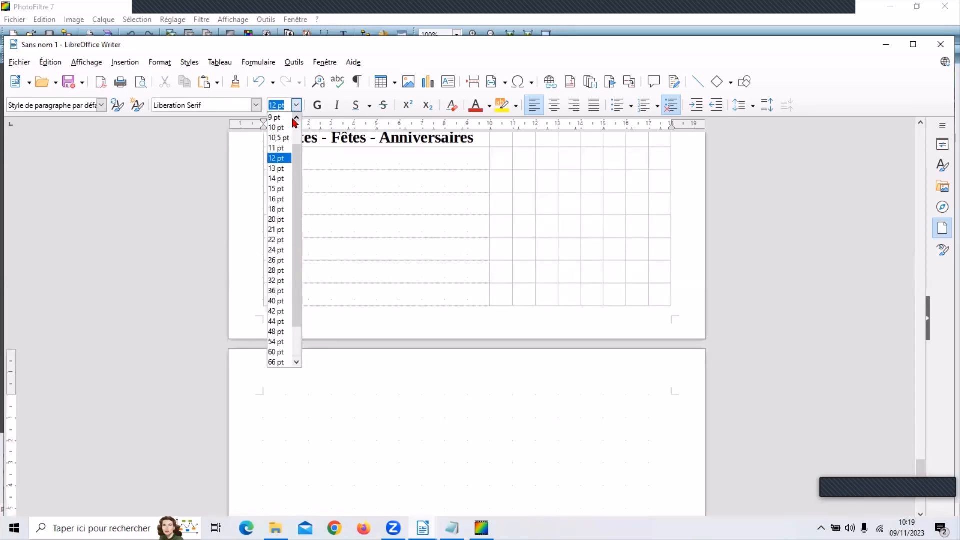
left_click(295, 119)
left_click(295, 119)
left_click(295, 119)
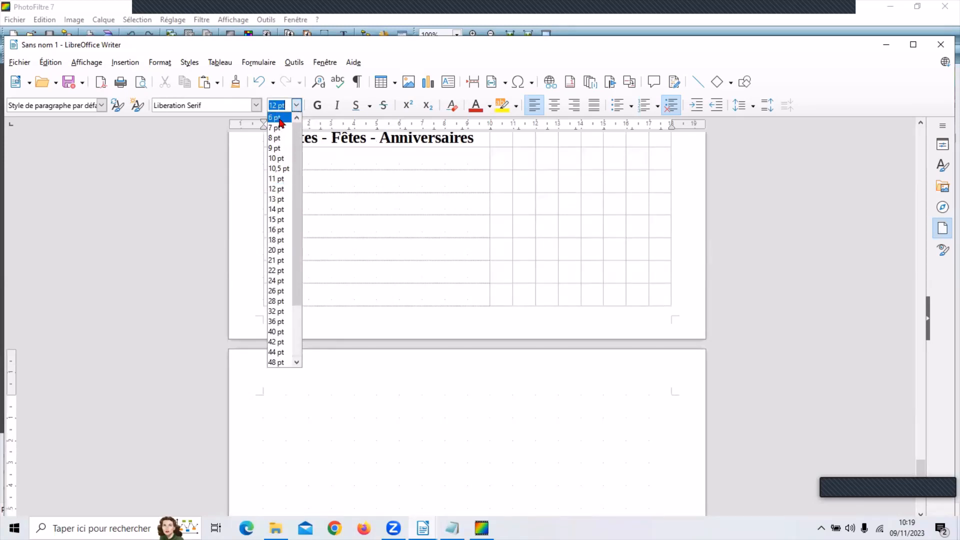
left_click(278, 118)
Insert a page break below the ninth table and paste the copied table onto the new tenth page
left_click(128, 63)
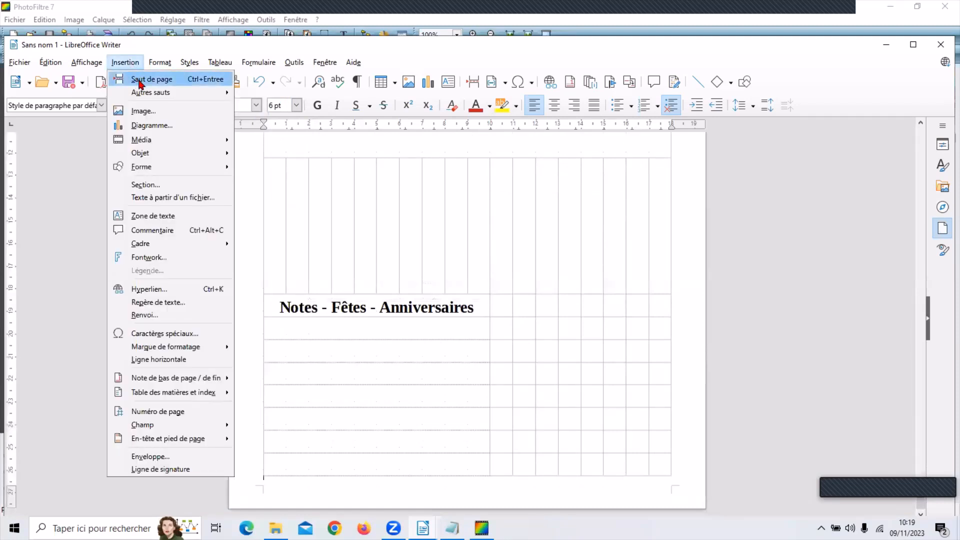
left_click(138, 79)
right_click(307, 426)
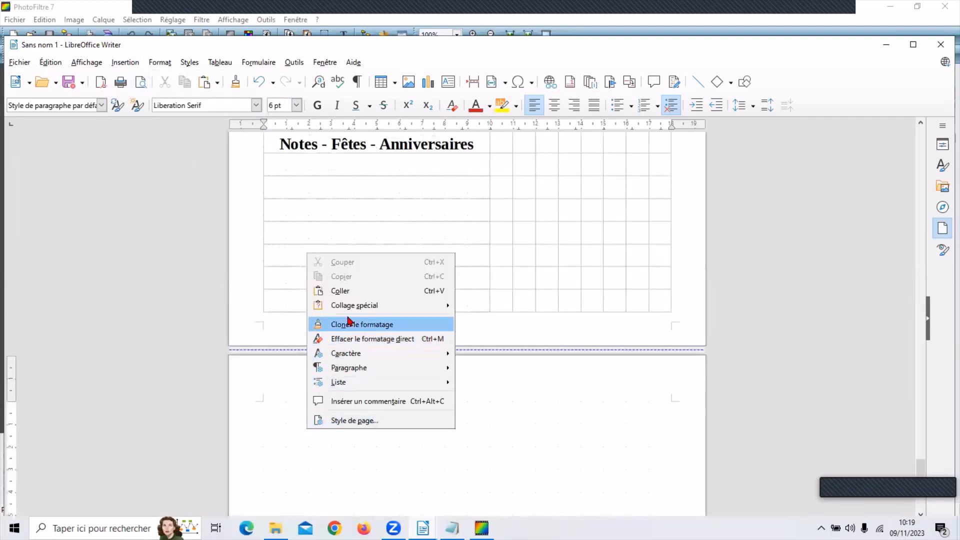
left_click(346, 292)
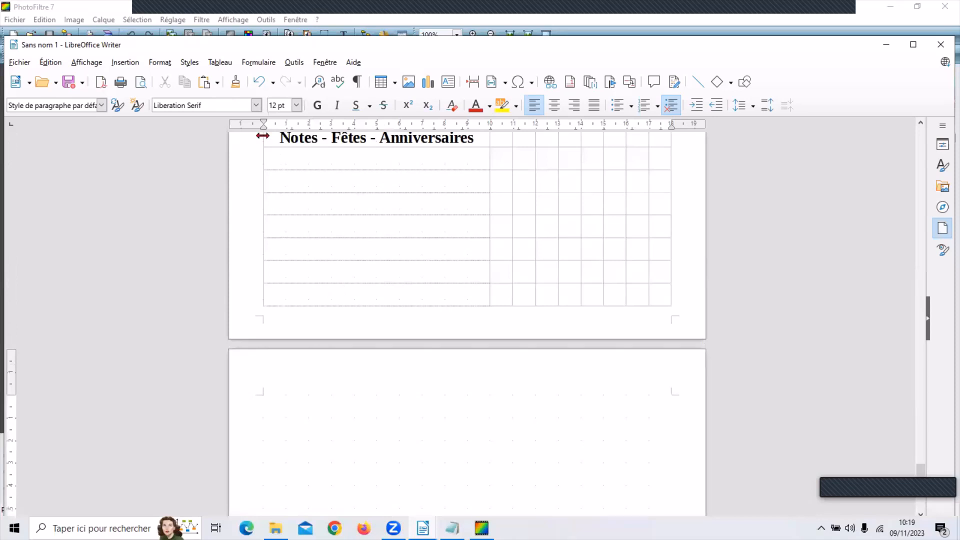
Set the font size of the empty paragraph after the tenth table to 6 pt
left_click(297, 105)
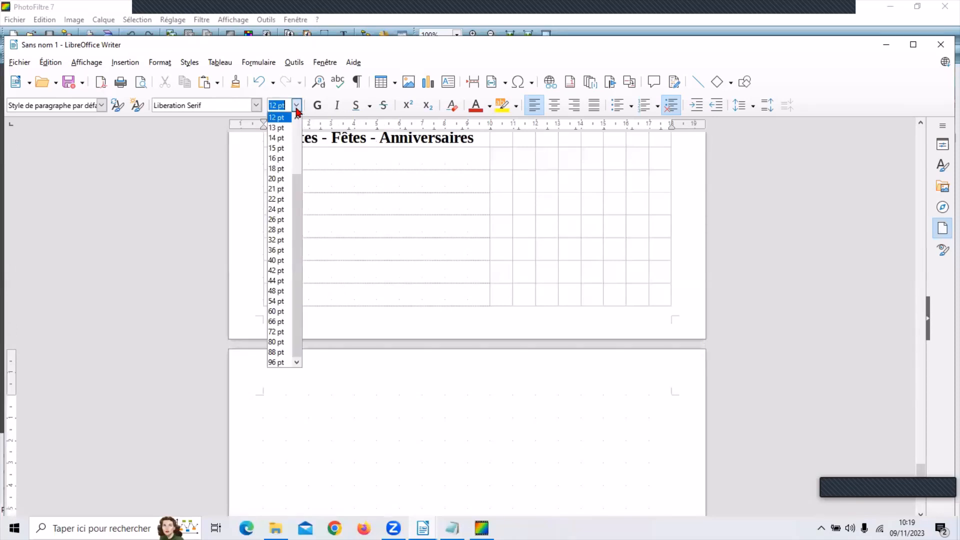
scroll(289, 122, "up", 3)
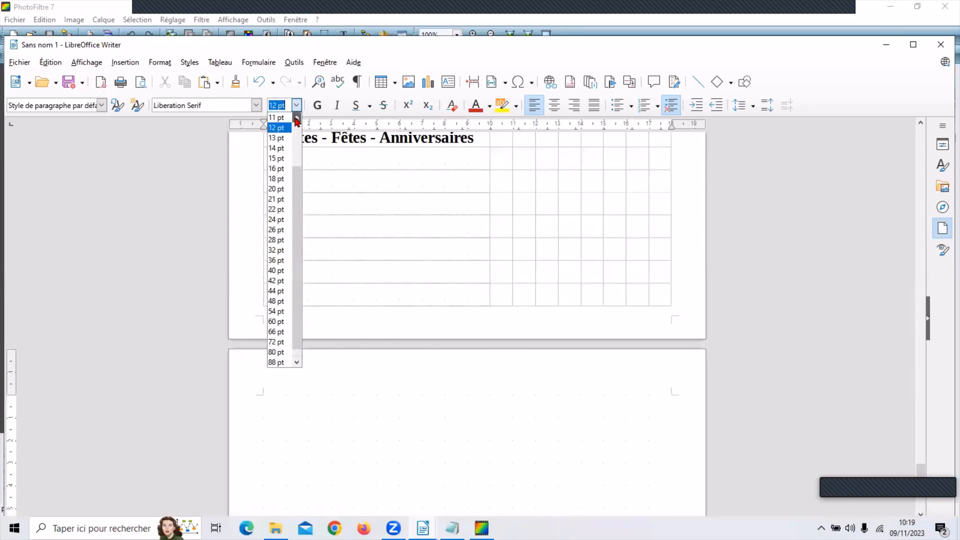
left_click(287, 118)
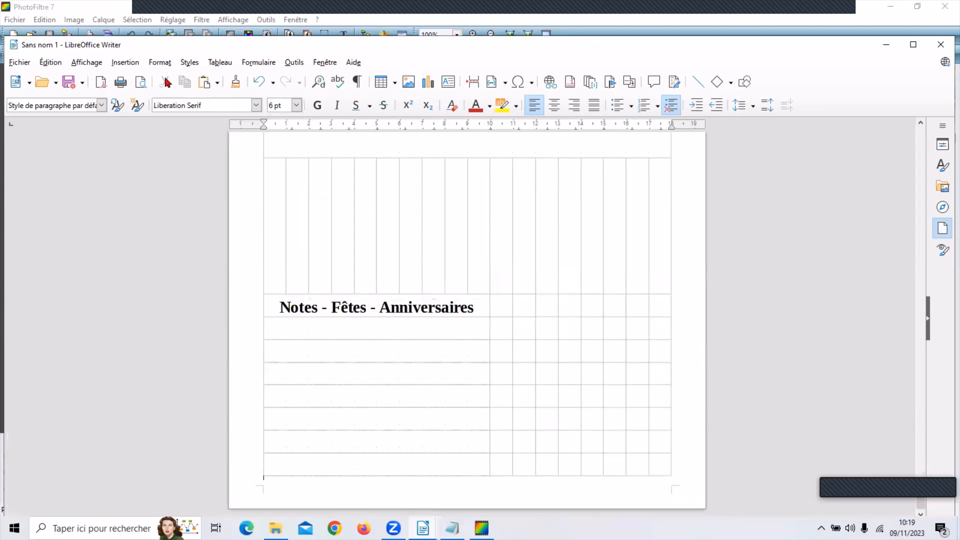
Insert a page break below the tenth table and paste the copied table onto the new eleventh page
left_click(125, 63)
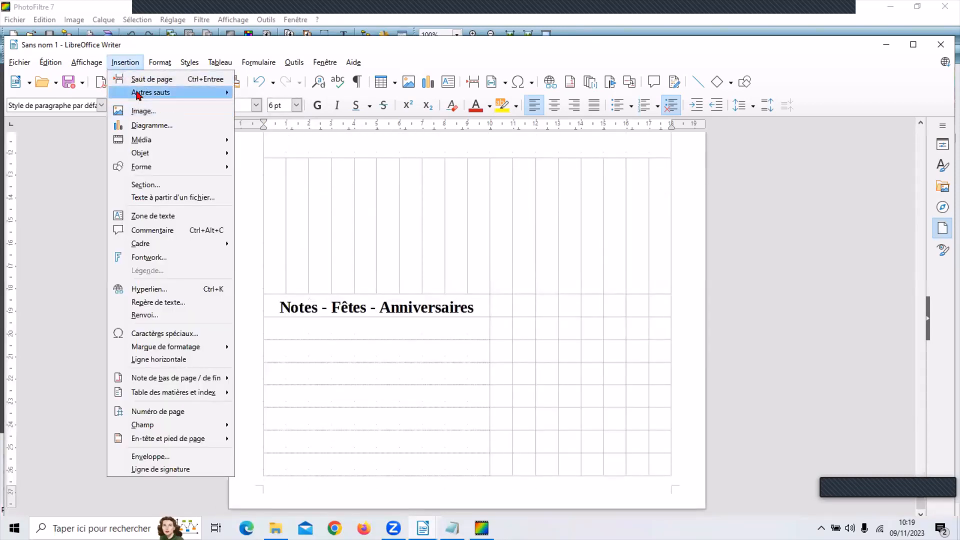
mouse_move(139, 95)
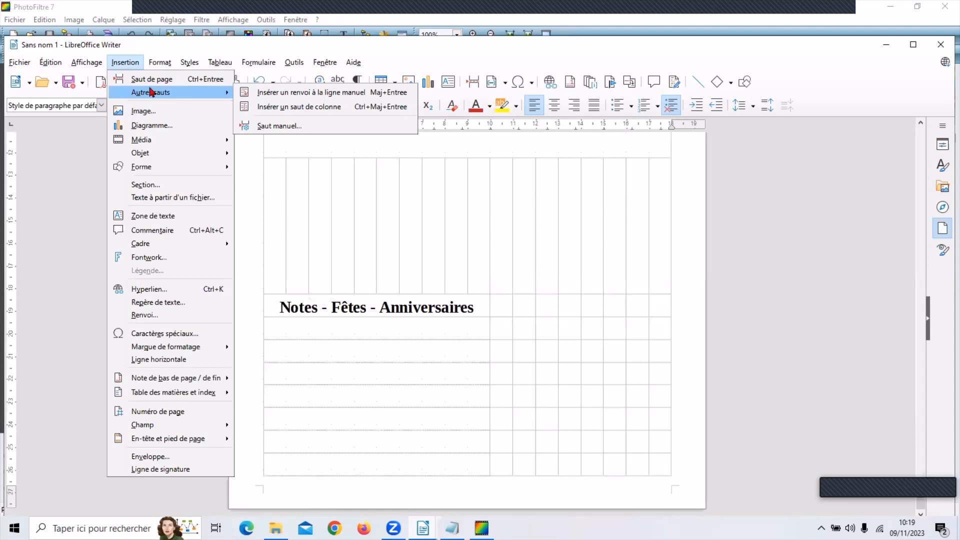
left_click(152, 80)
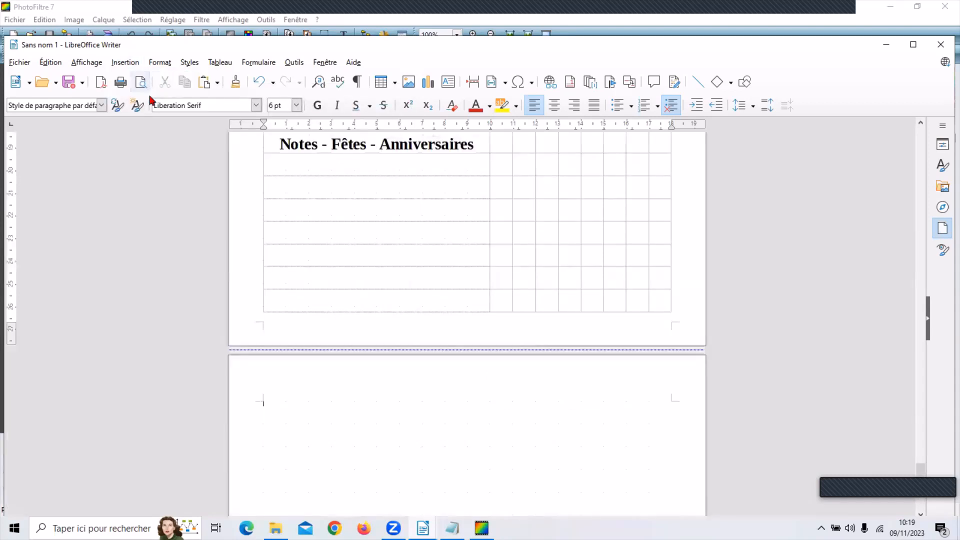
right_click(300, 414)
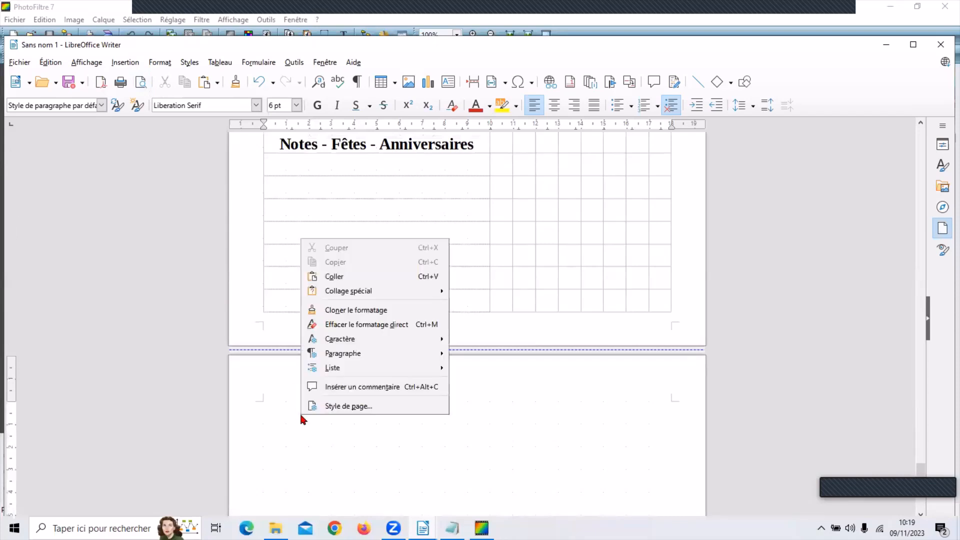
left_click(338, 278)
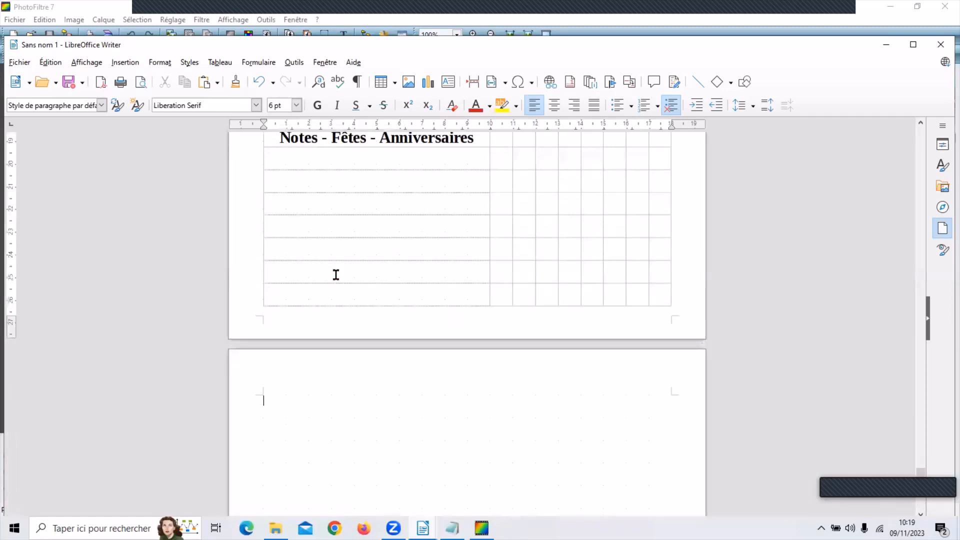
Maximize the document window and set the empty paragraph after the eleventh table to 6 pt
left_click(913, 46)
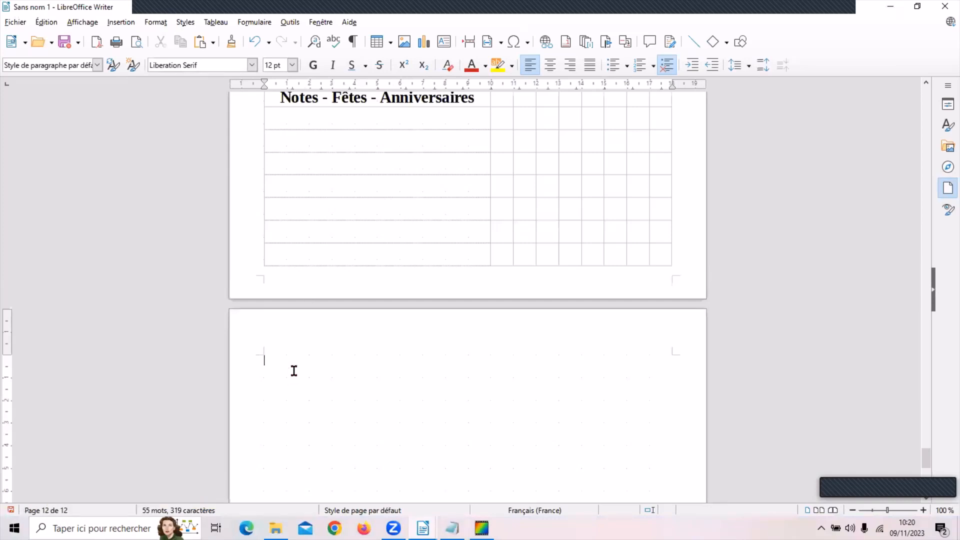
left_click(292, 65)
left_click(291, 80)
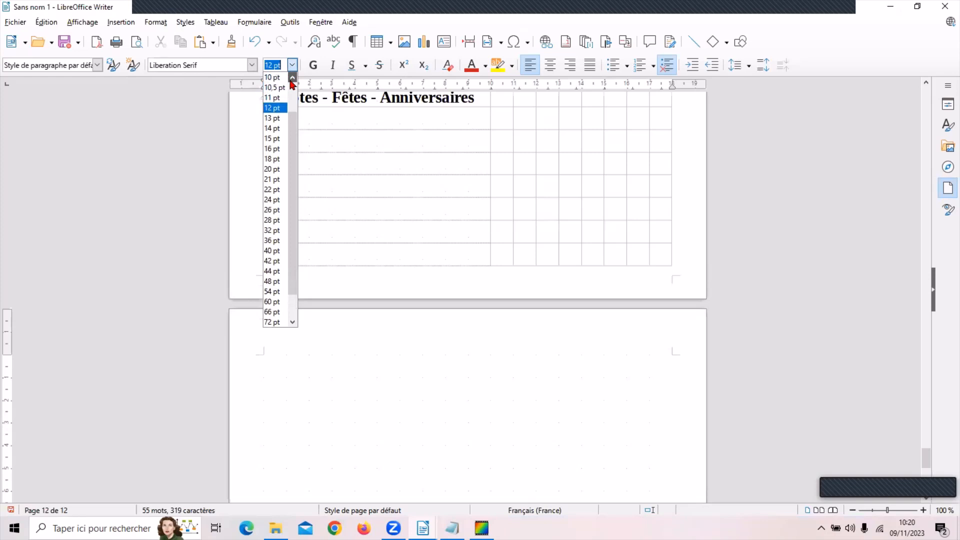
left_click(274, 78)
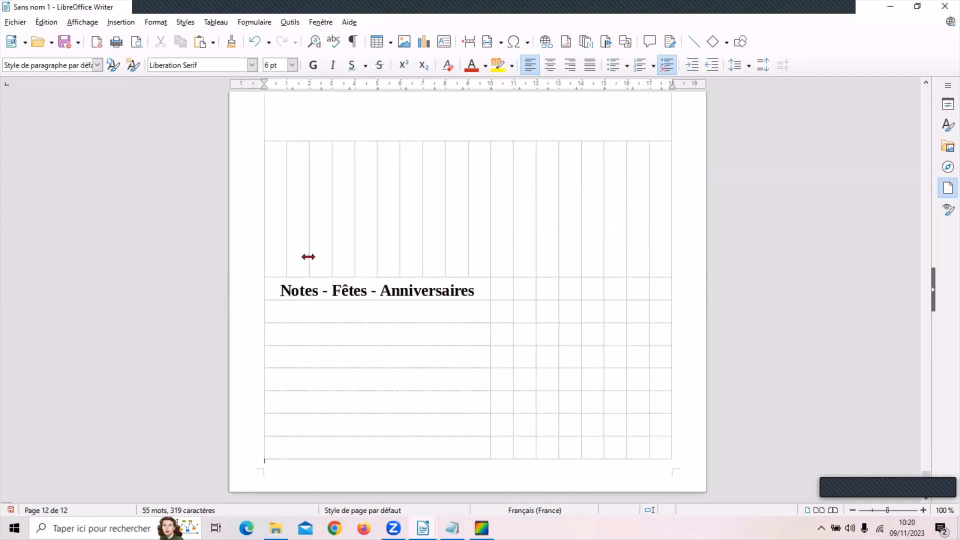
Insert a page break below the eleventh table and paste the copied table onto the new twelfth page
left_click(119, 22)
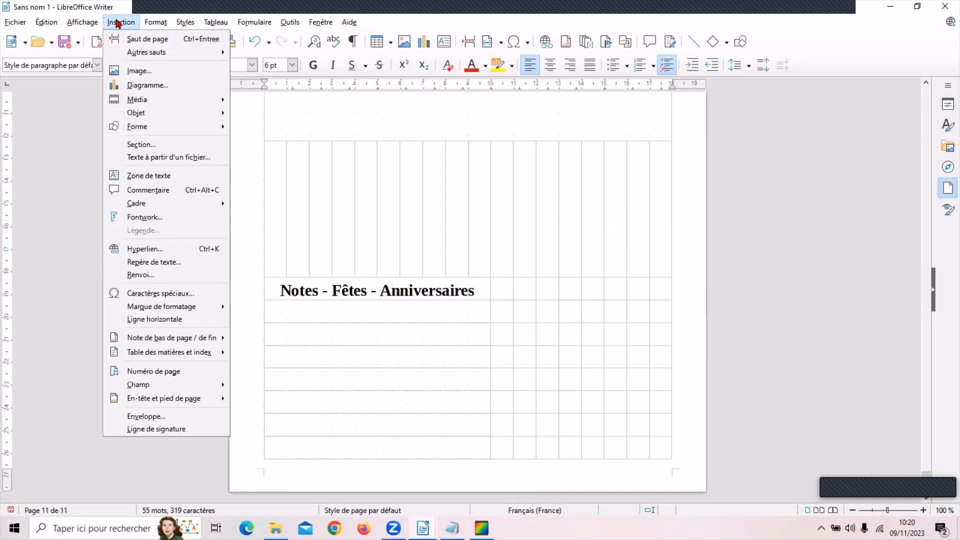
left_click(134, 39)
right_click(352, 430)
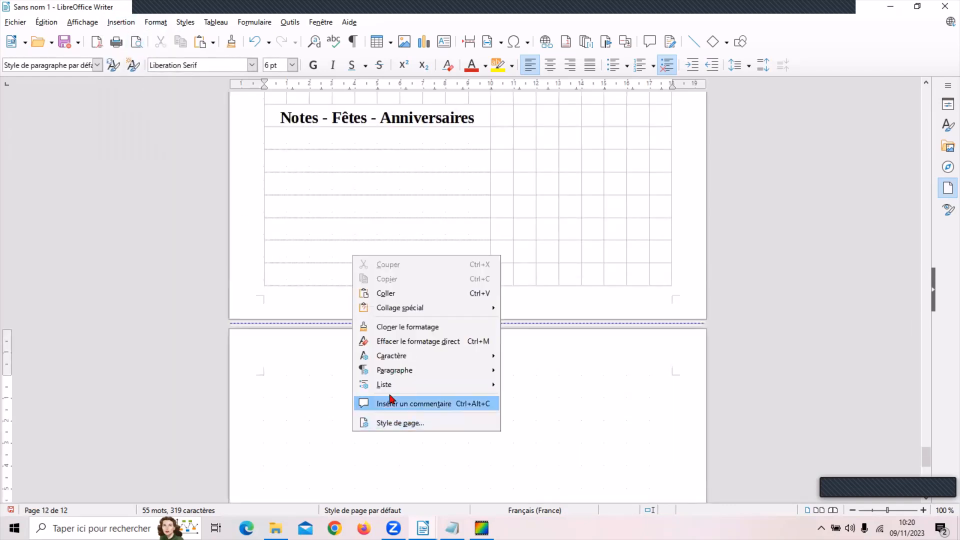
left_click(386, 293)
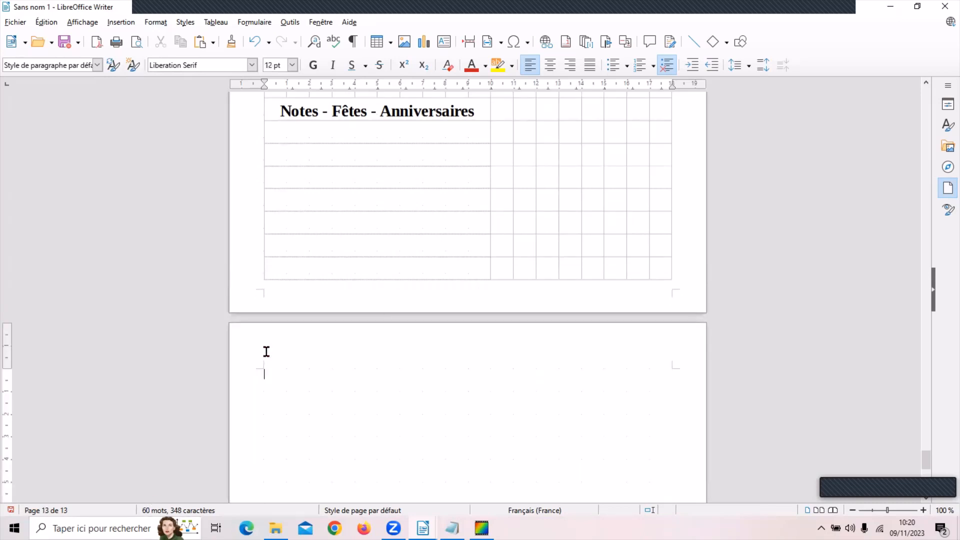
Set the font size of the empty paragraph after the twelfth table to 6 pt
left_click(293, 65)
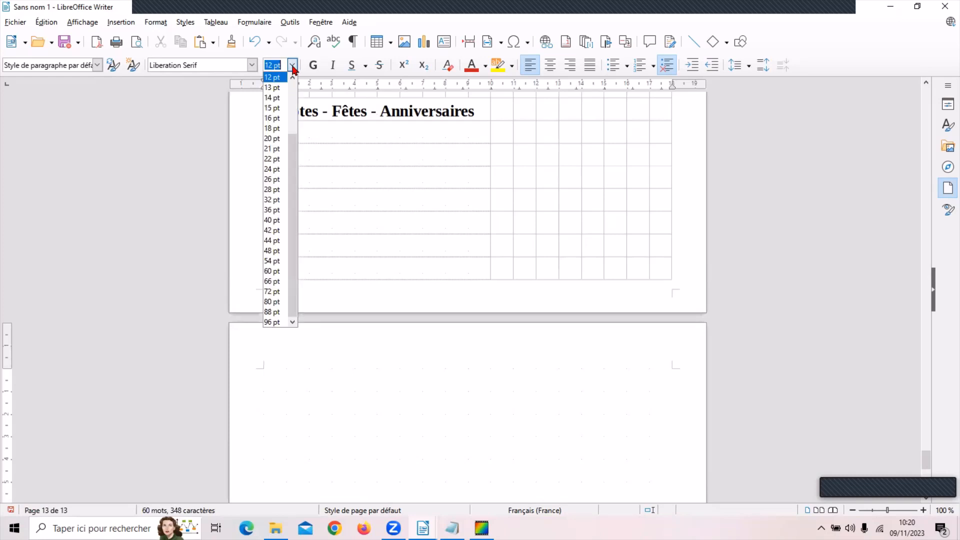
left_click(293, 78)
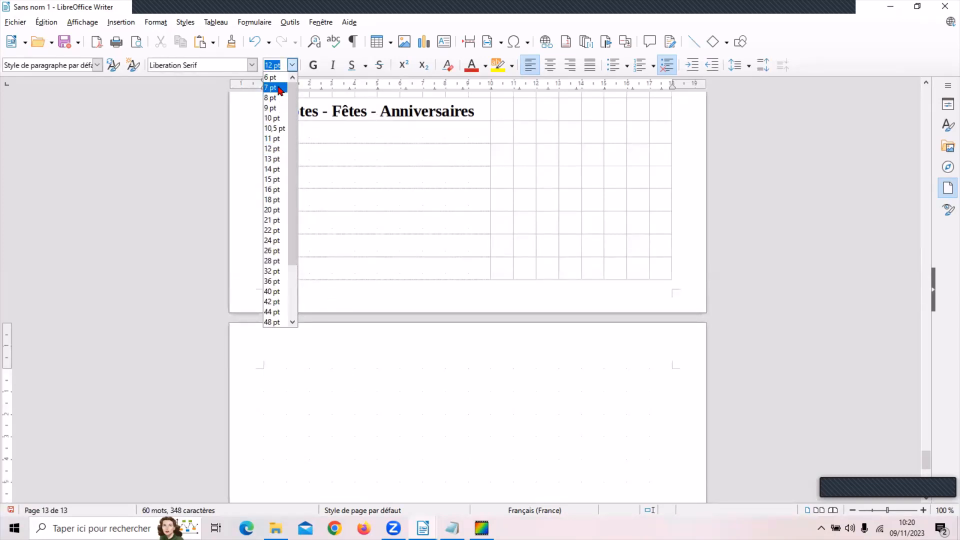
left_click(274, 77)
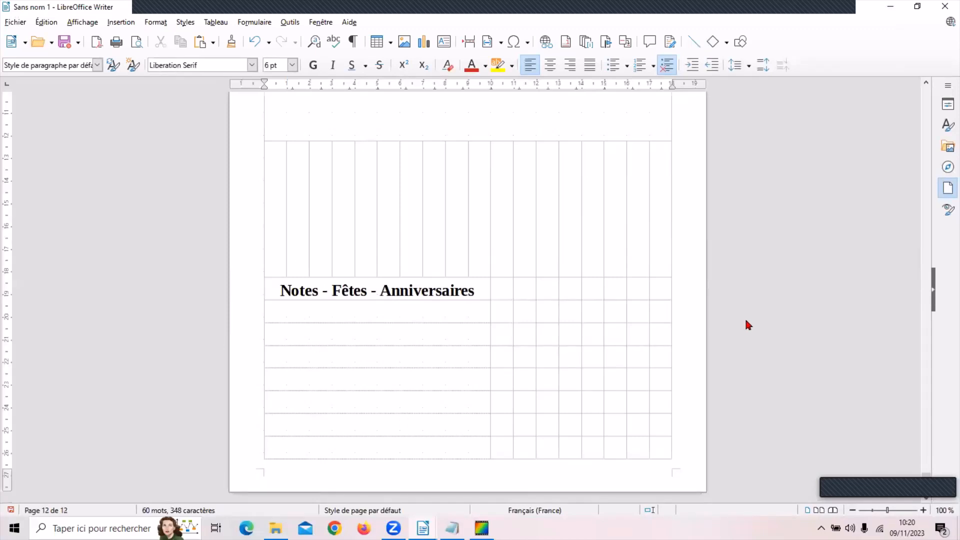
Review the last pages of the document to check that each holds one complete calendar table
scroll(757, 313, "up", 10)
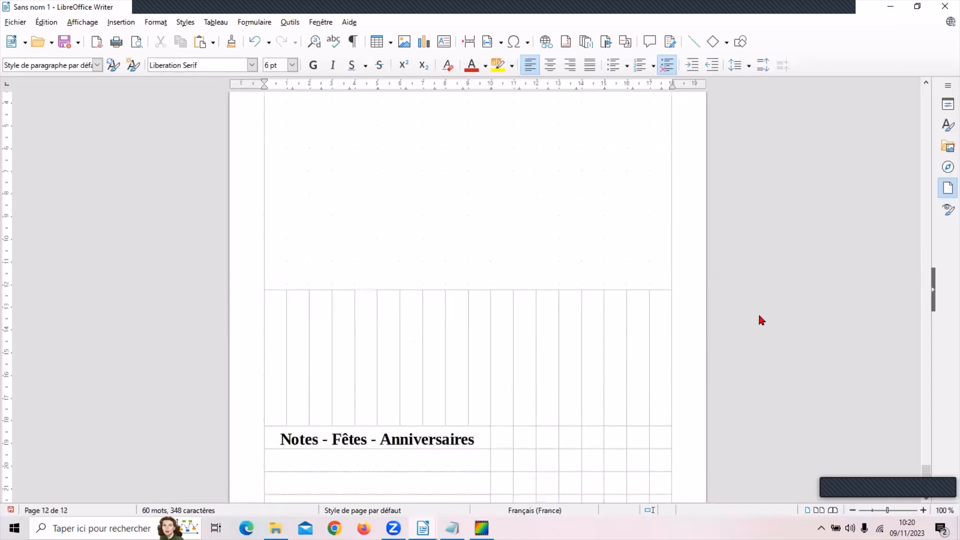
scroll(767, 313, "up", 15)
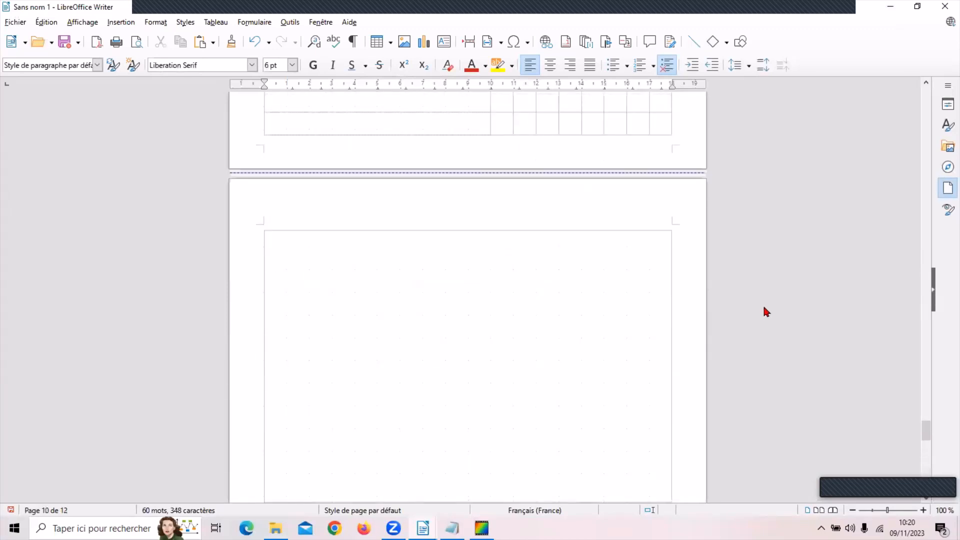
scroll(767, 312, "up", 1)
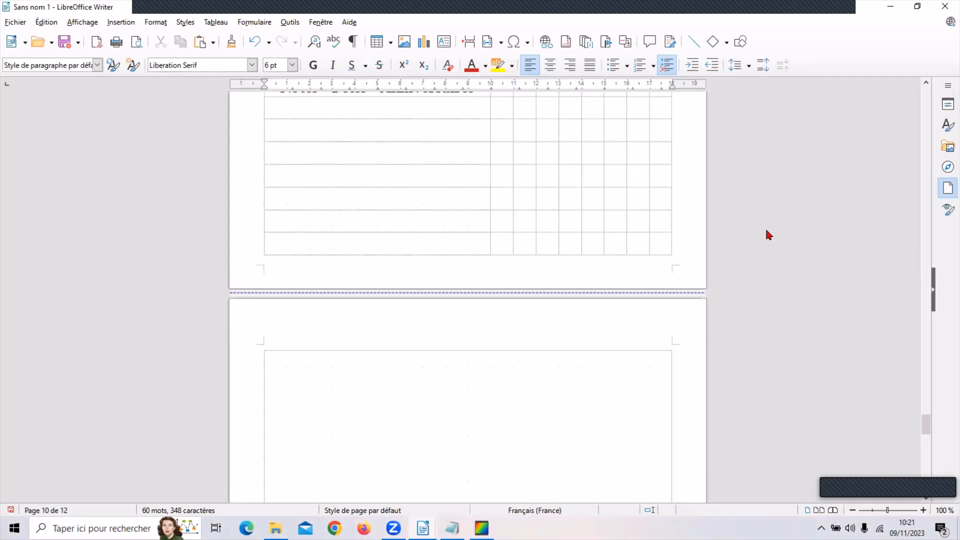
scroll(769, 235, "up", 2)
scroll(768, 236, "down", 10)
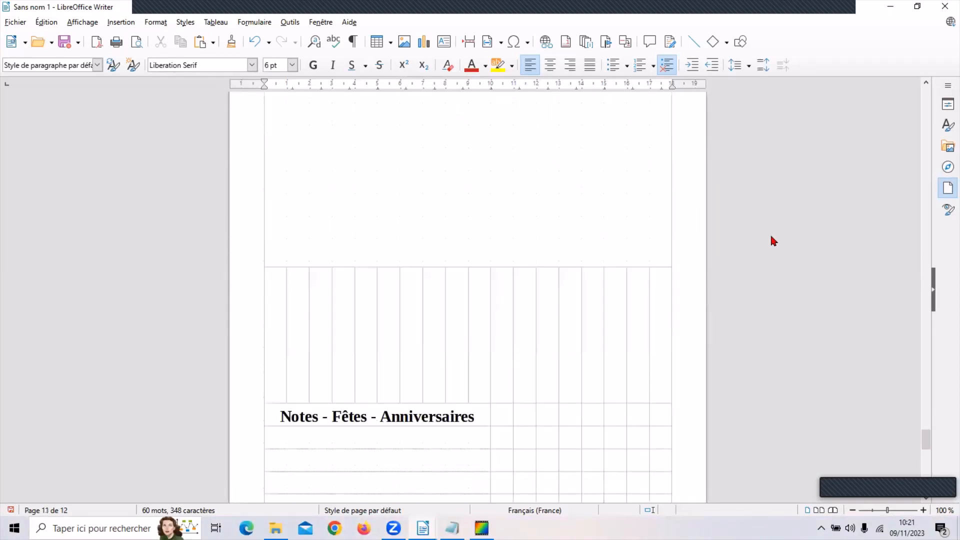
scroll(771, 237, "down", 10)
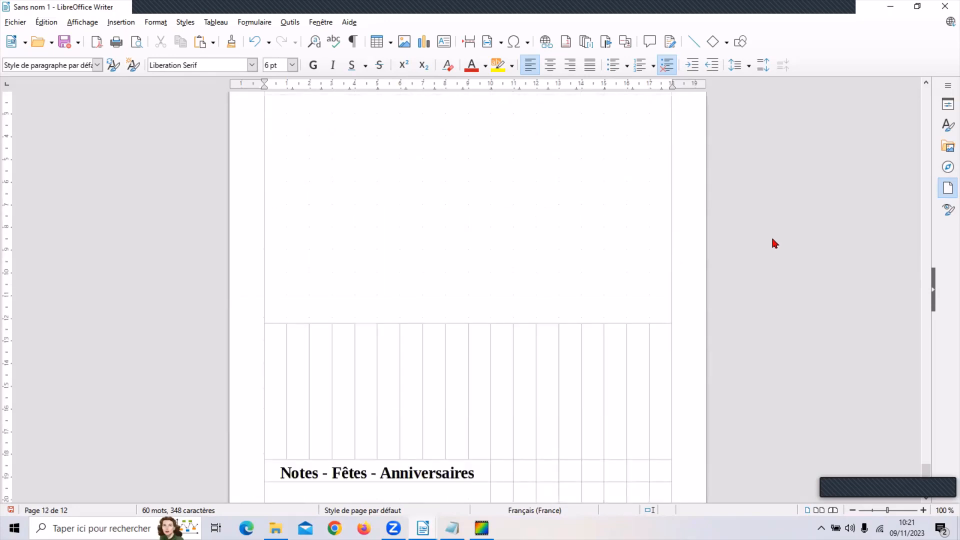
scroll(790, 265, "down", 2)
scroll(820, 300, "up", 5)
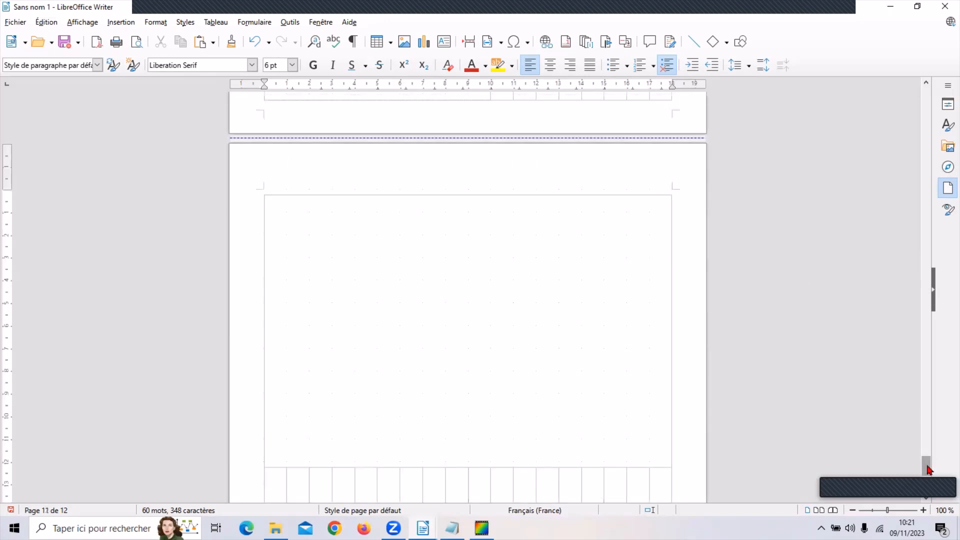
Review the first two pages of the document to check their calendar tables and the page break between them
left_click_drag(926, 467, 928, 92)
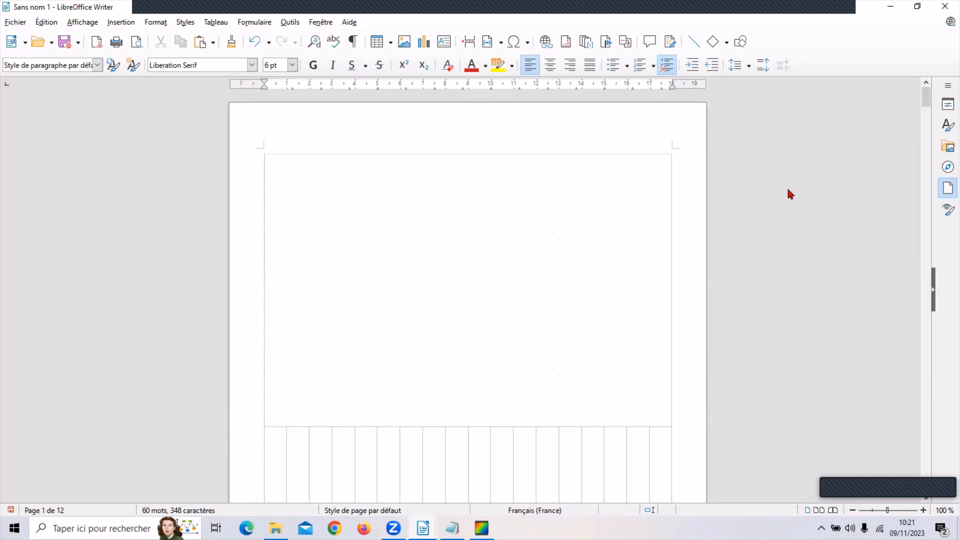
scroll(779, 188, "down", 15)
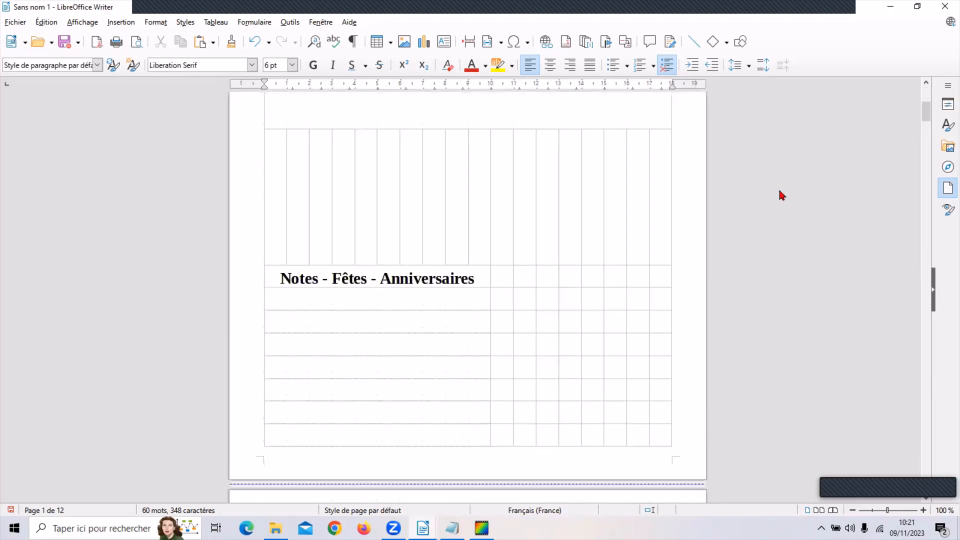
scroll(778, 187, "down", 8)
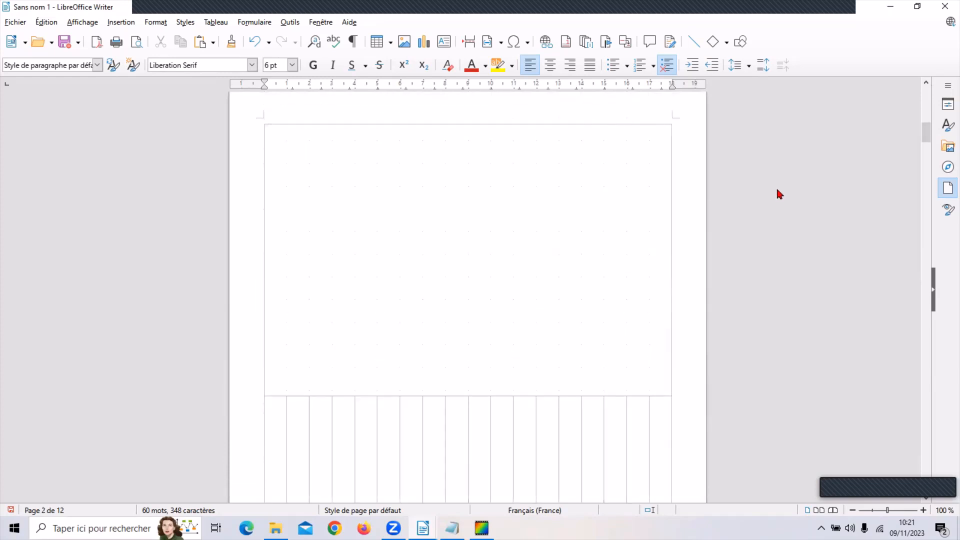
scroll(777, 188, "up", 8)
scroll(778, 191, "up", 3)
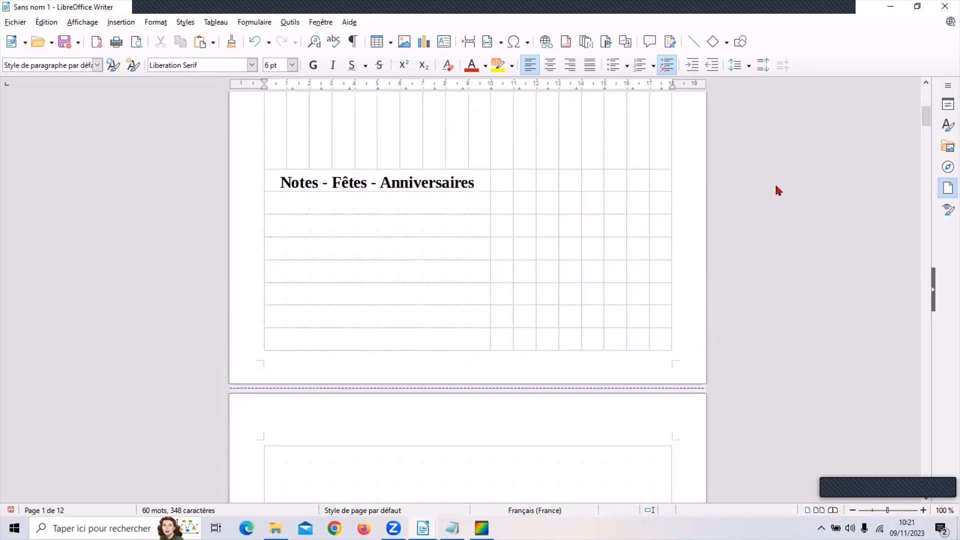
scroll(778, 186, "up", 3)
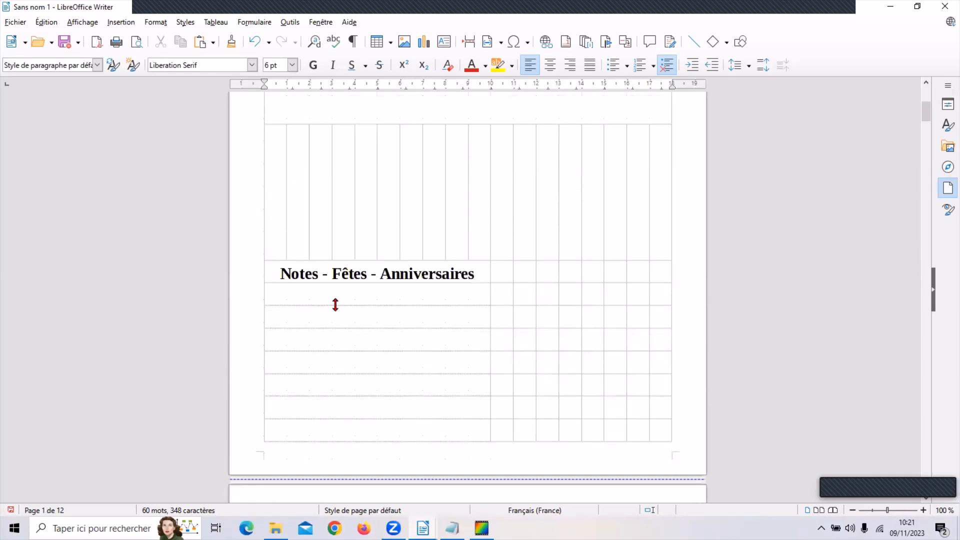
Try enlarging the row beneath the "Notes - Fêtes - Anniversaires" heading on the first page, and undo the change
left_click_drag(336, 305, 333, 333)
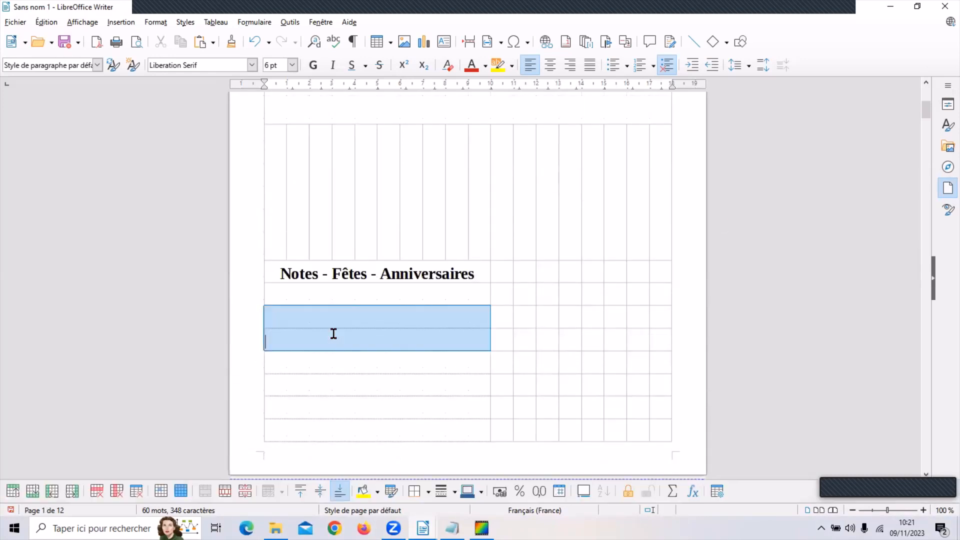
left_click(598, 356)
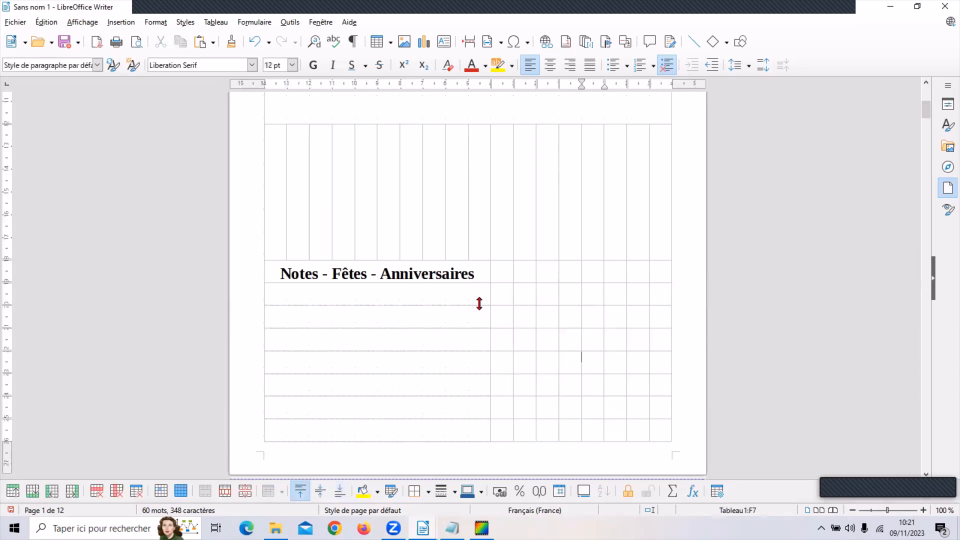
left_click_drag(479, 304, 471, 333)
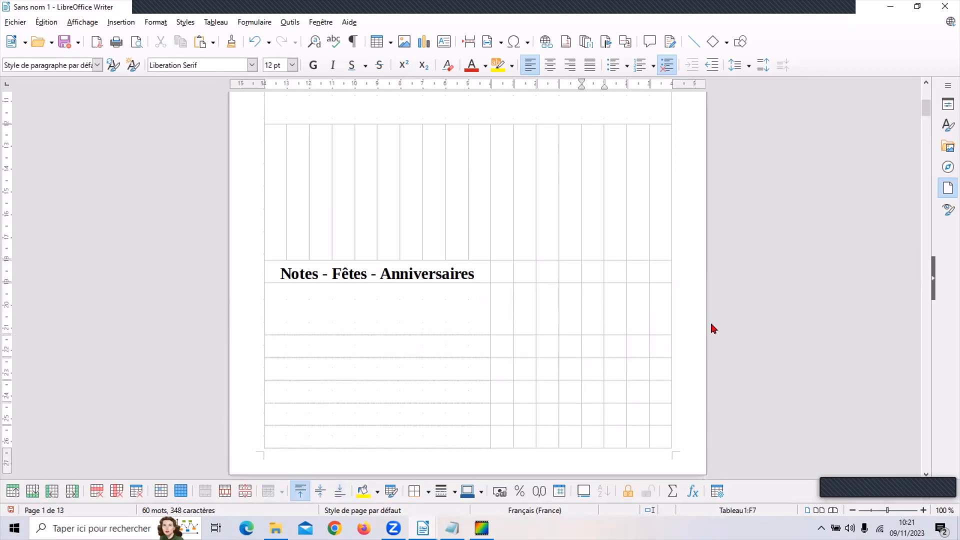
scroll(711, 325, "down", 12)
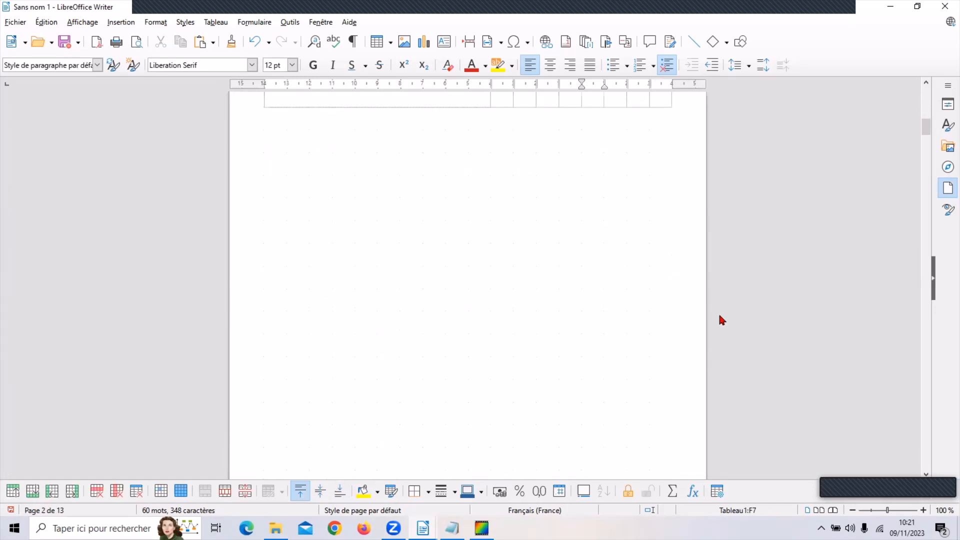
scroll(720, 316, "up", 6)
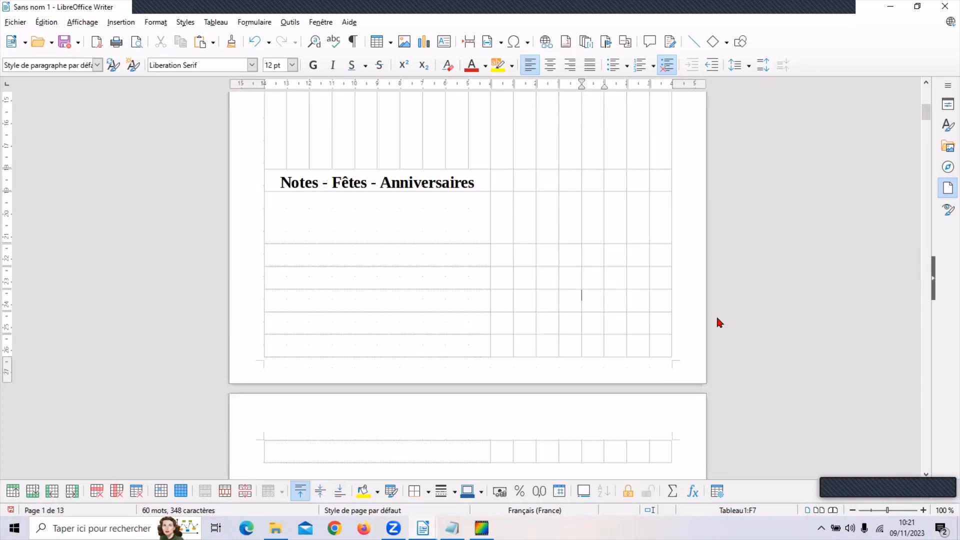
left_click(254, 42)
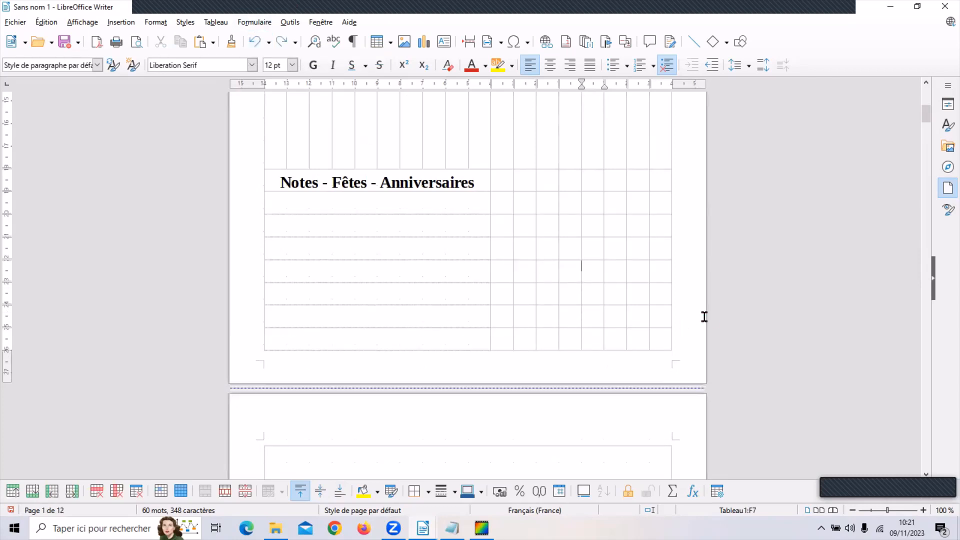
scroll(710, 305, "down", 3)
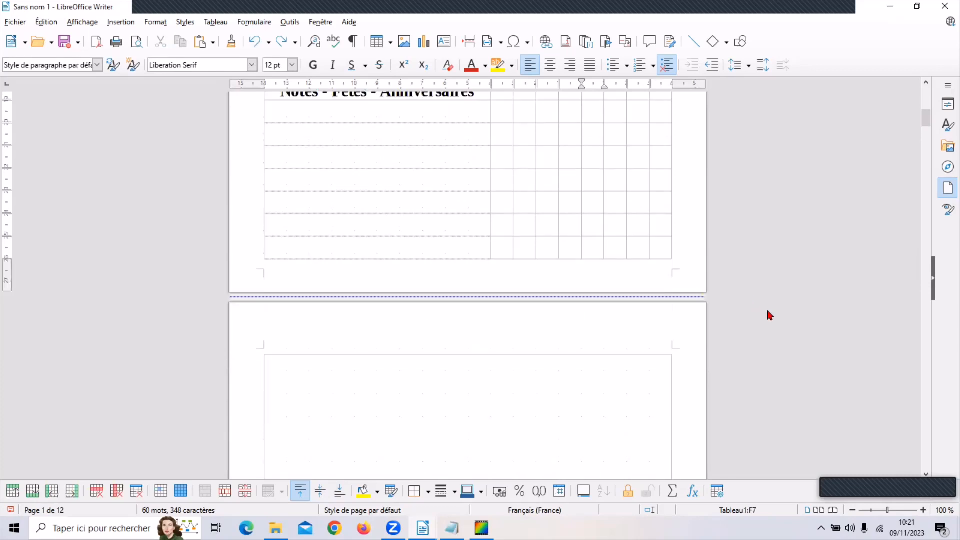
scroll(647, 320, "up", 4)
scroll(686, 314, "up", 6)
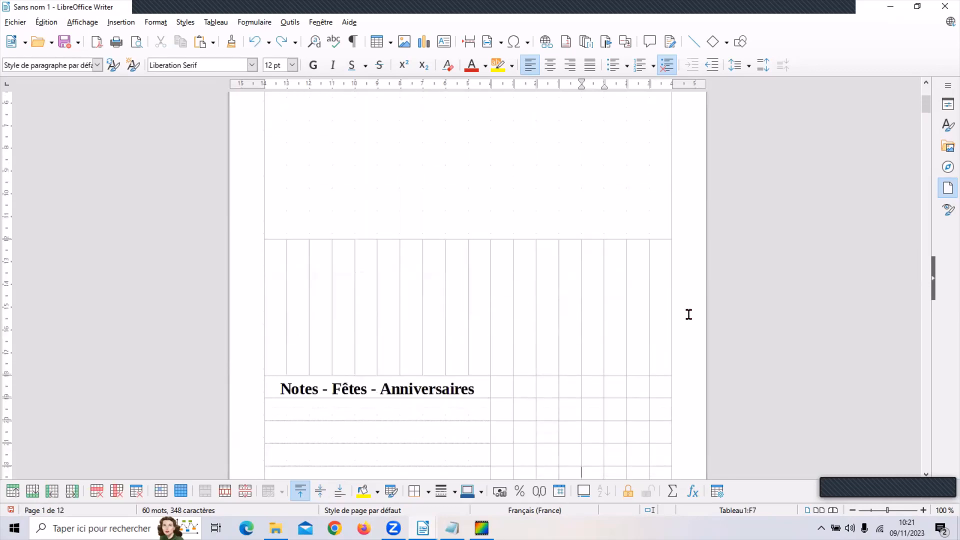
scroll(688, 314, "up", 6)
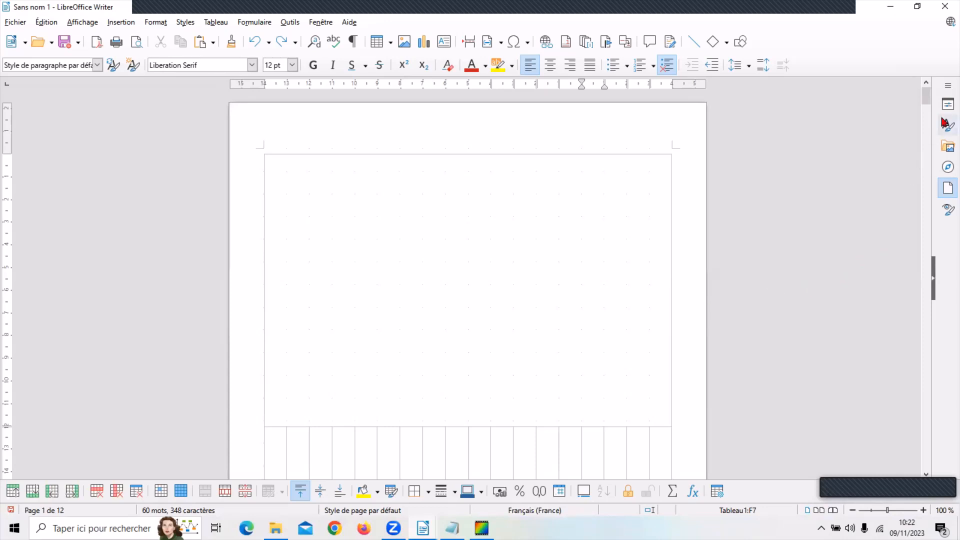
Try a 12 pt font size on the empty paragraph after the twelfth table and restore it to 6 pt
left_click_drag(926, 96, 926, 456)
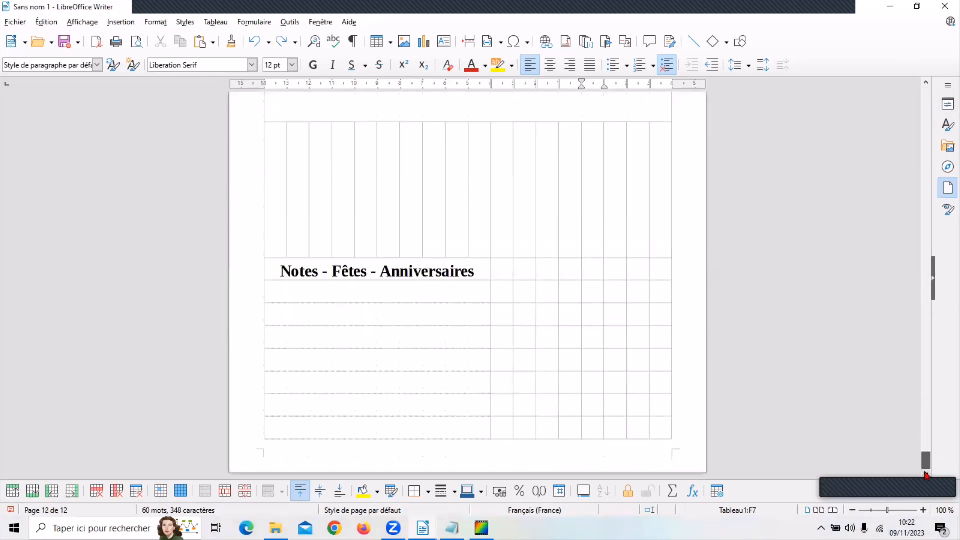
left_click(332, 444)
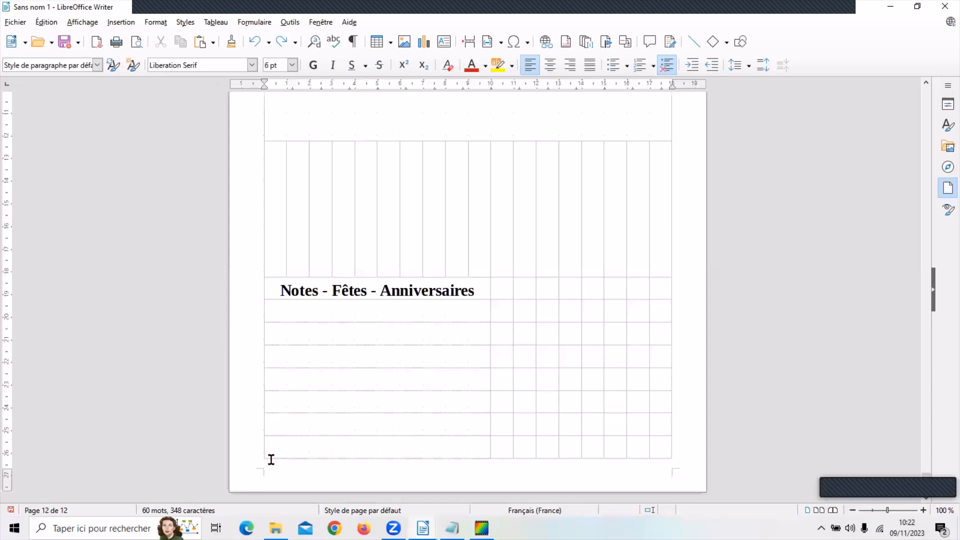
left_click(293, 65)
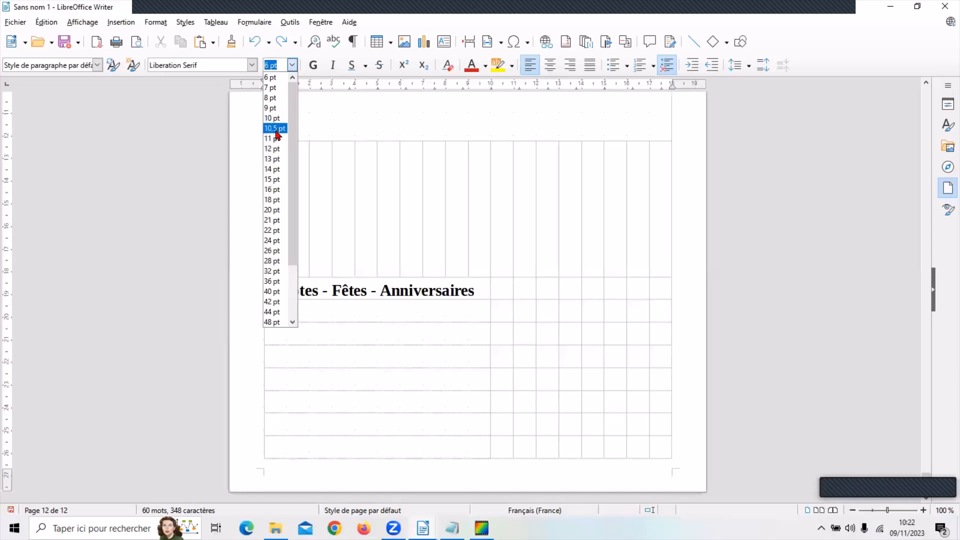
left_click(274, 148)
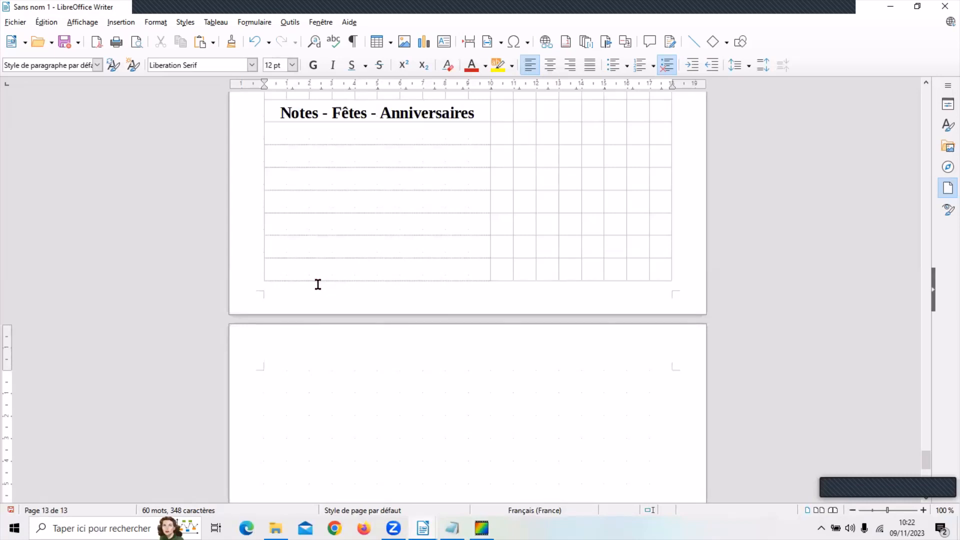
left_click(293, 66)
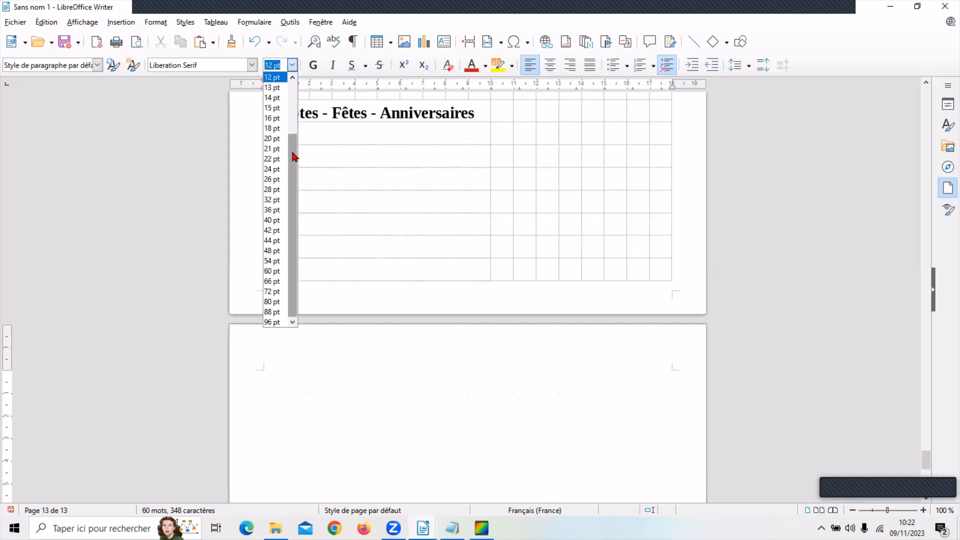
scroll(292, 146, "up", 3)
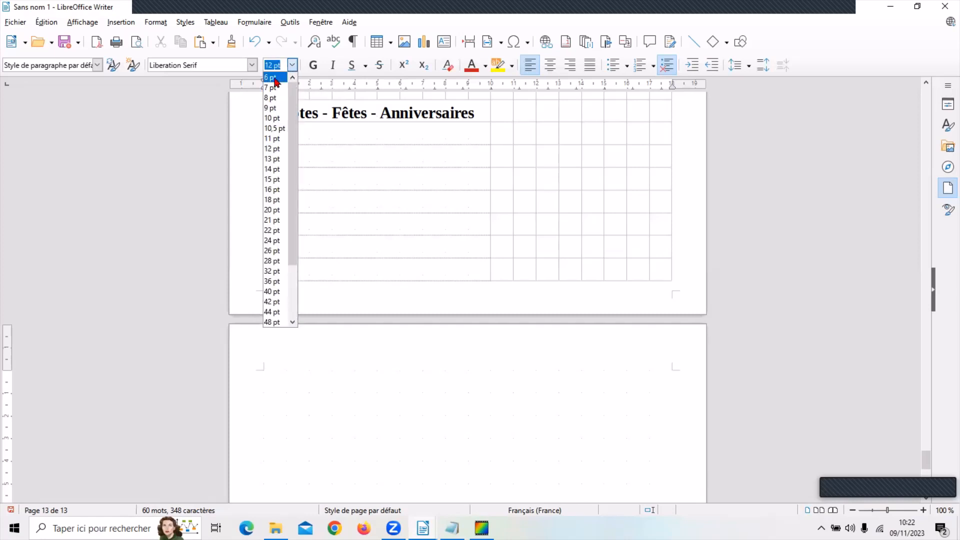
left_click(274, 79)
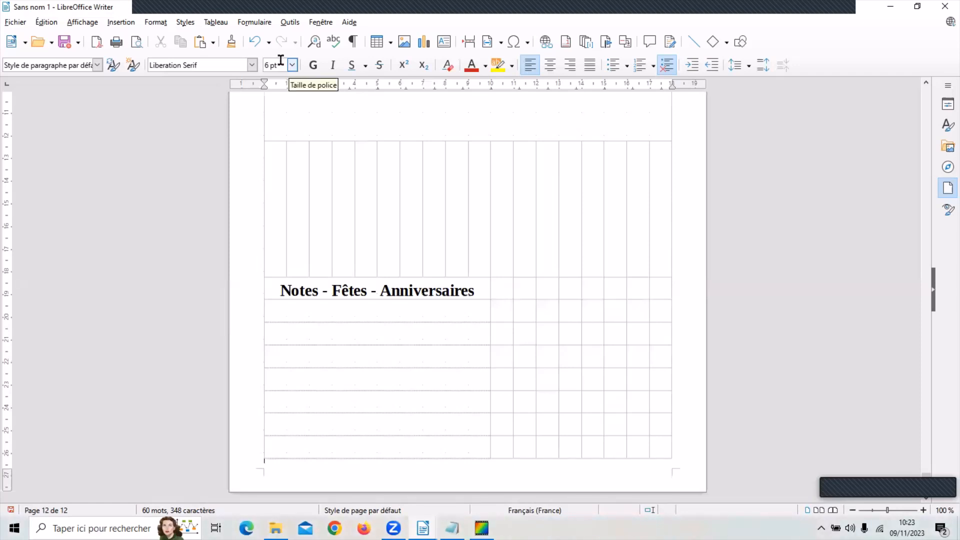
Insert a page break after the twelfth table and paste the copied table onto the new thirteenth page
left_click(121, 22)
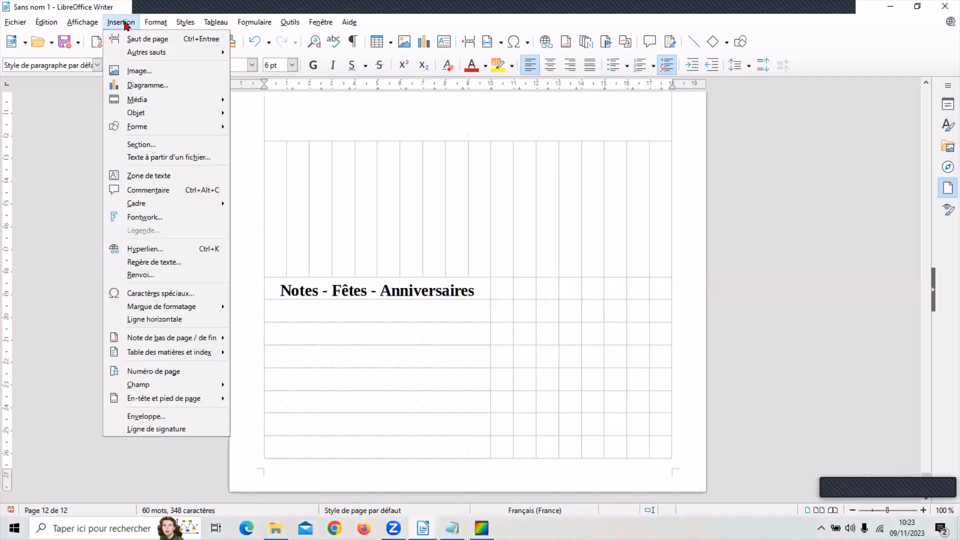
left_click(143, 40)
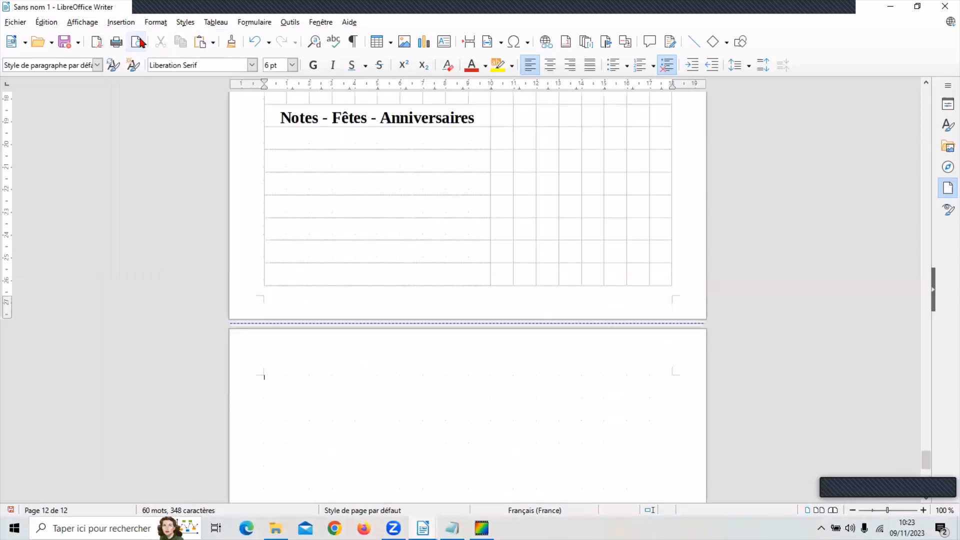
right_click(373, 431)
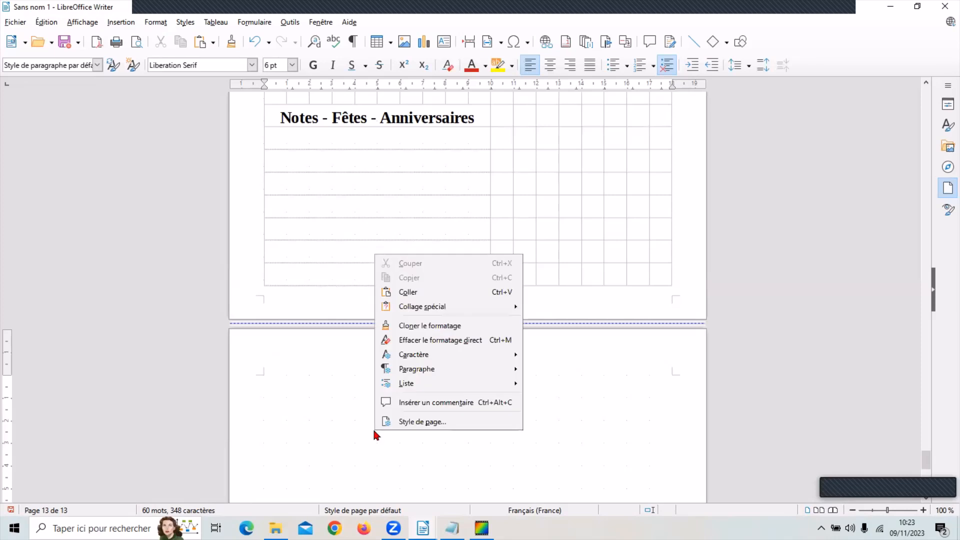
left_click(416, 300)
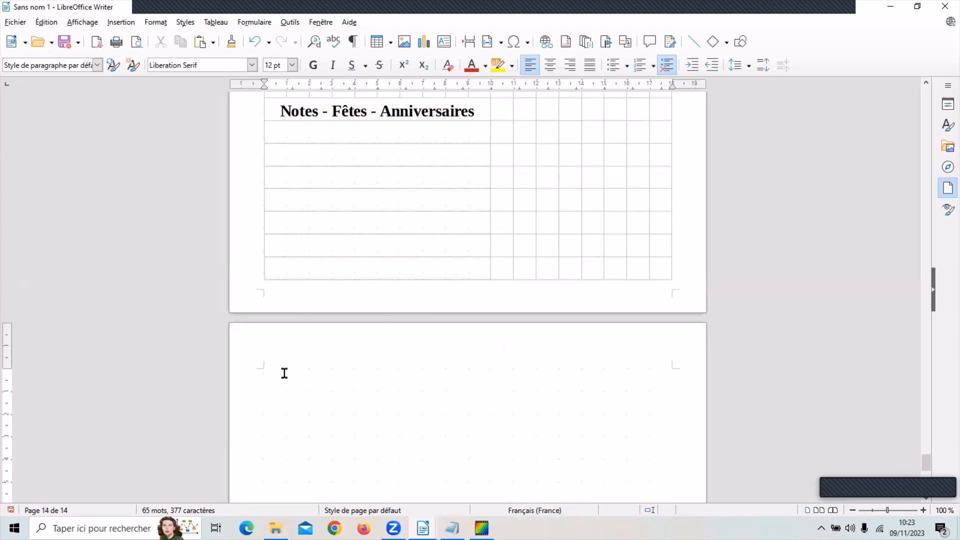
Set the font size of the empty paragraph after the thirteenth table to 6 pt
left_click(292, 66)
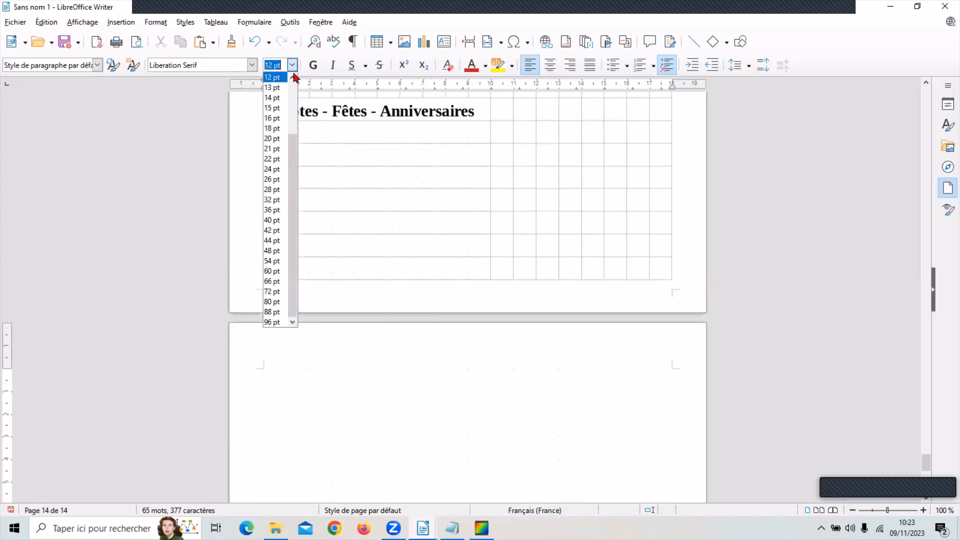
left_click(293, 78)
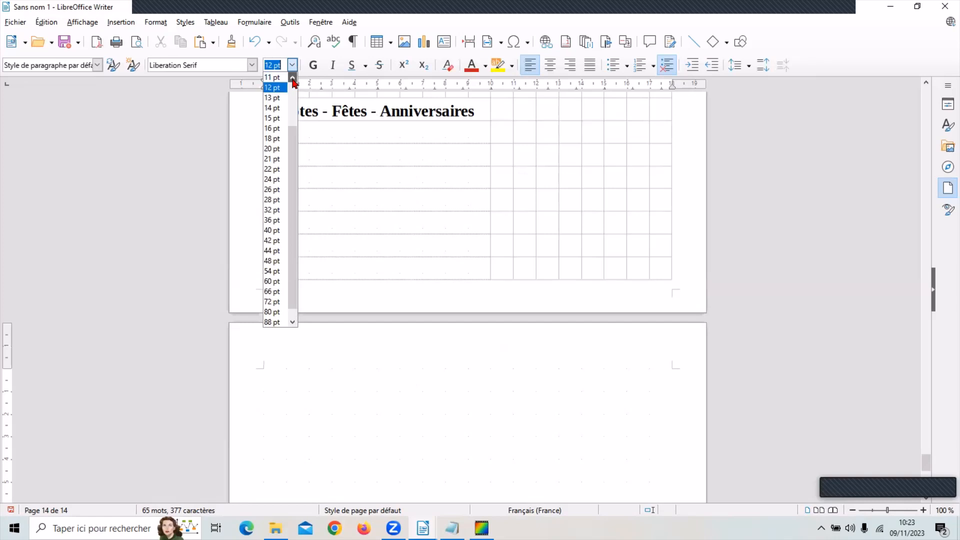
left_click(293, 78)
left_click(294, 78)
left_click(275, 82)
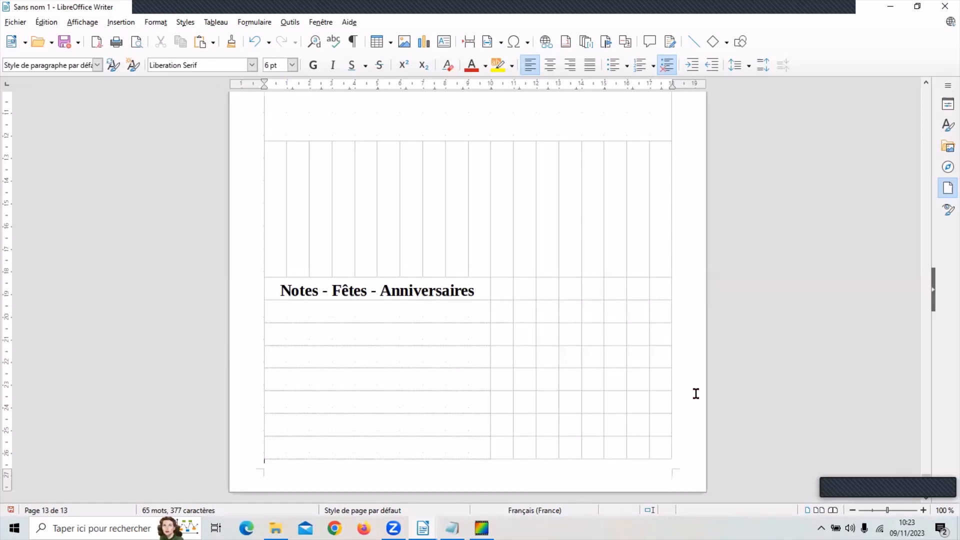
Delete the entire thirteenth table and remove the page break before it
scroll(696, 393, "up", 5)
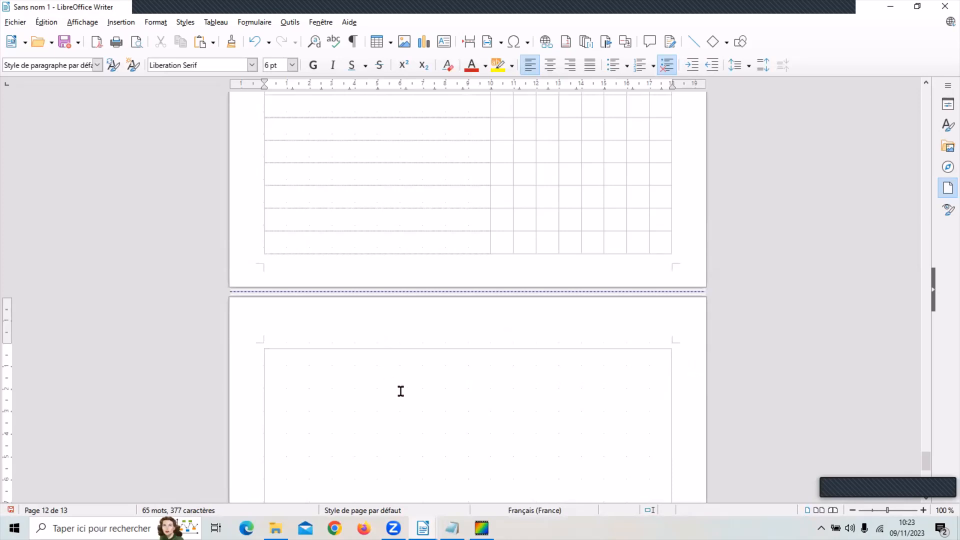
left_click(259, 342)
right_click(339, 345)
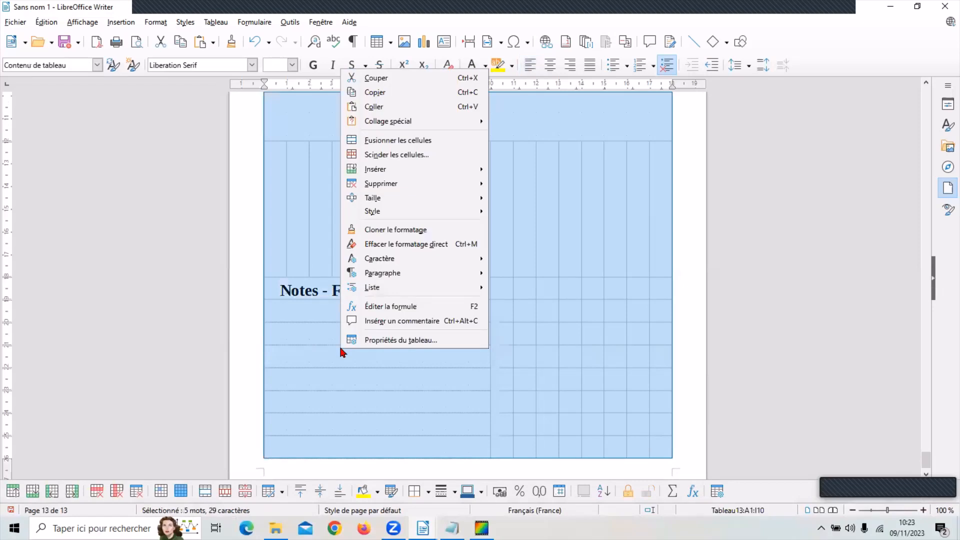
mouse_move(388, 185)
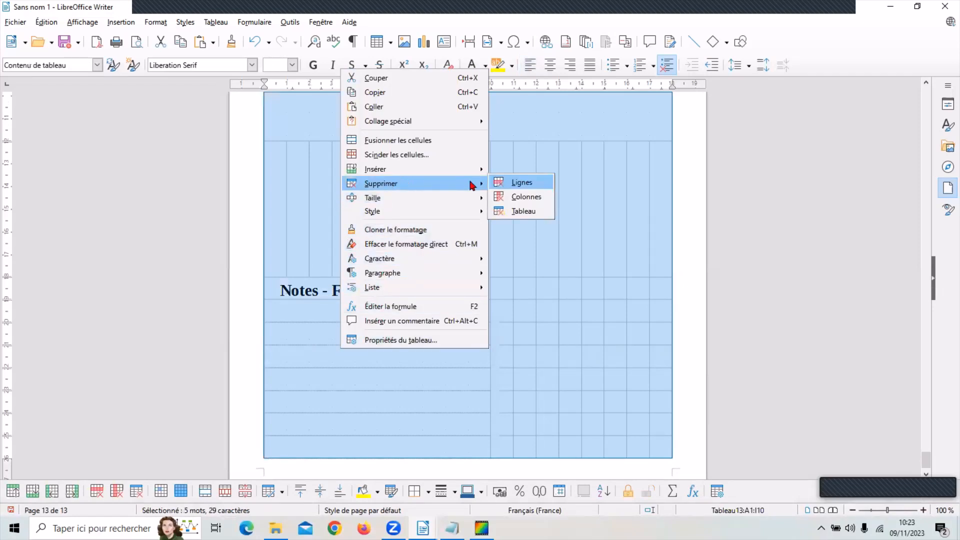
left_click(522, 211)
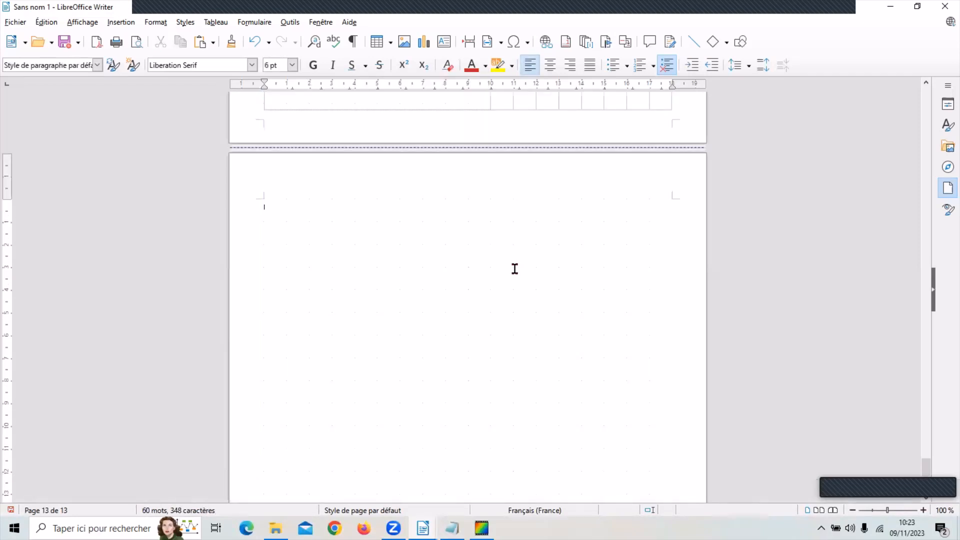
key("BackSpace")
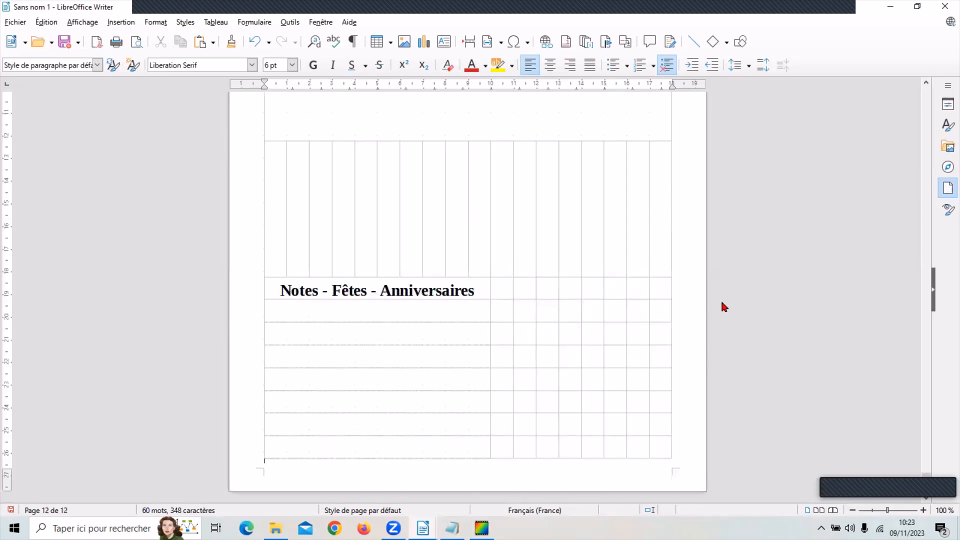
scroll(725, 296, "up", 10)
scroll(736, 273, "up", 10)
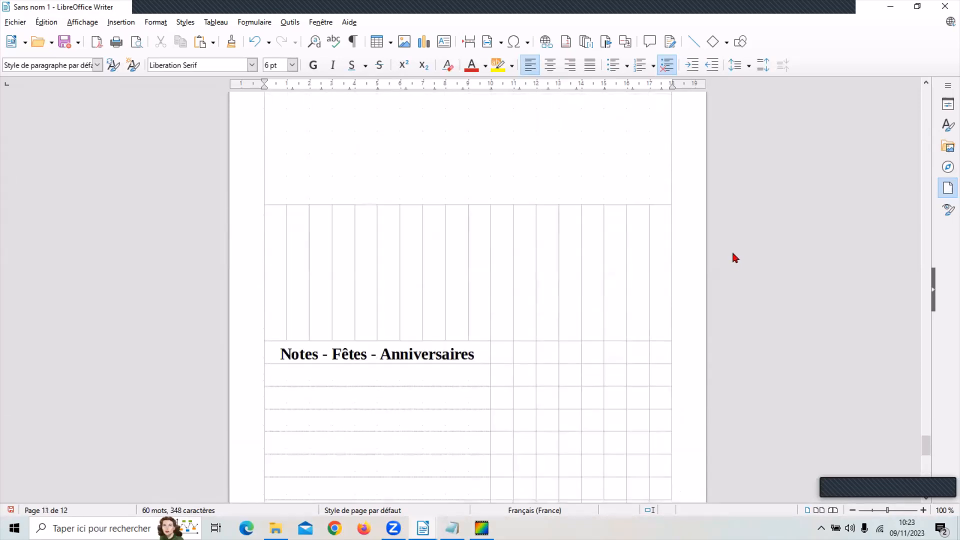
scroll(734, 239, "up", 10)
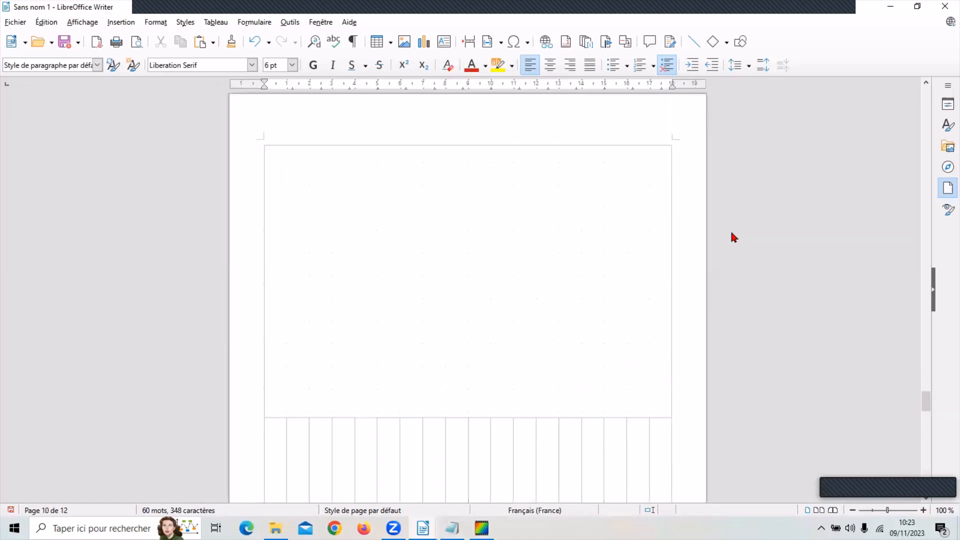
Begin saving the document under a new name and choose the Documents > 0PERFG1 > Calendrier folder as its location
left_click(16, 22)
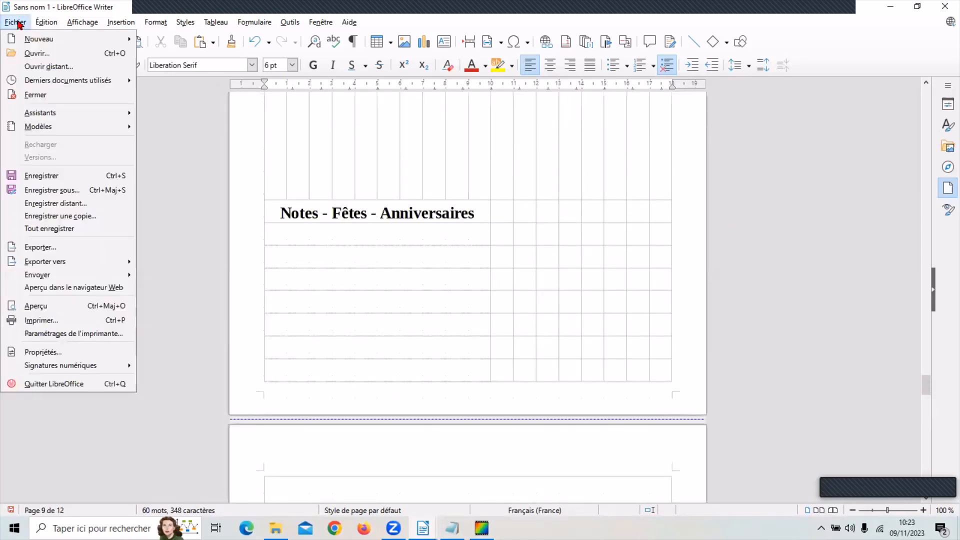
left_click(46, 192)
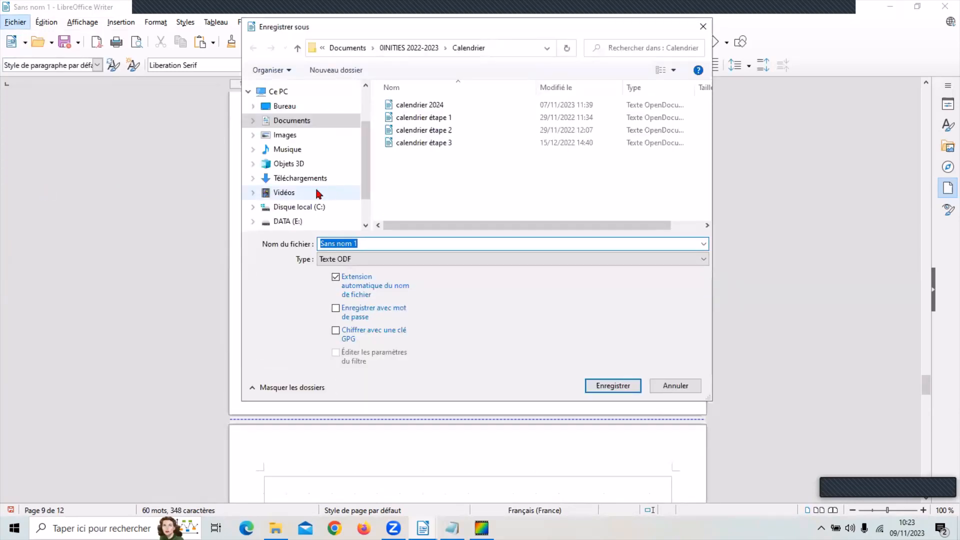
left_click(252, 121)
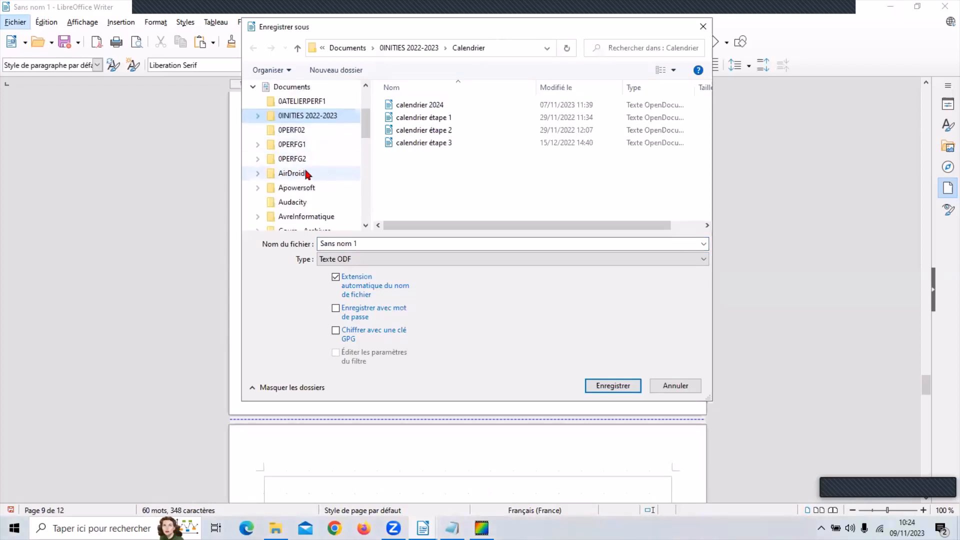
left_click(295, 145)
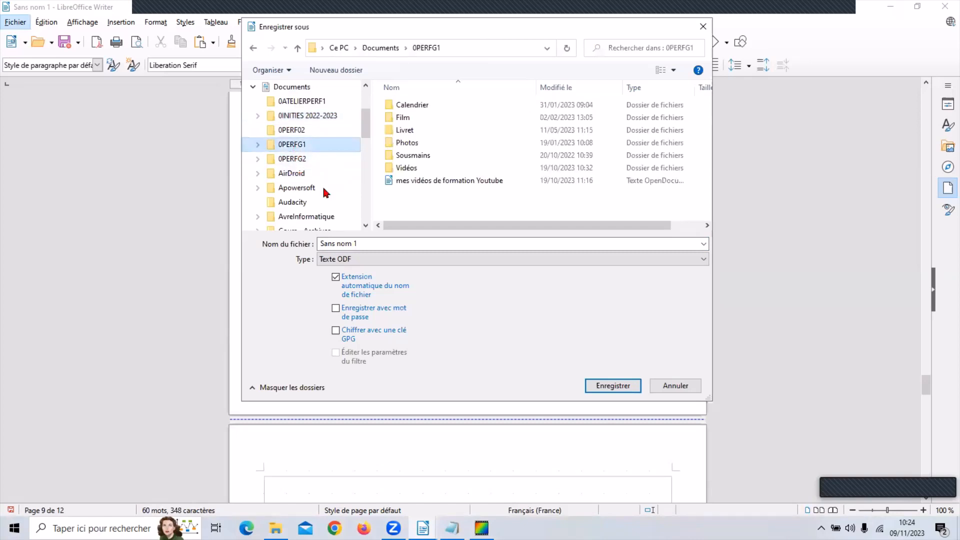
left_click(366, 244)
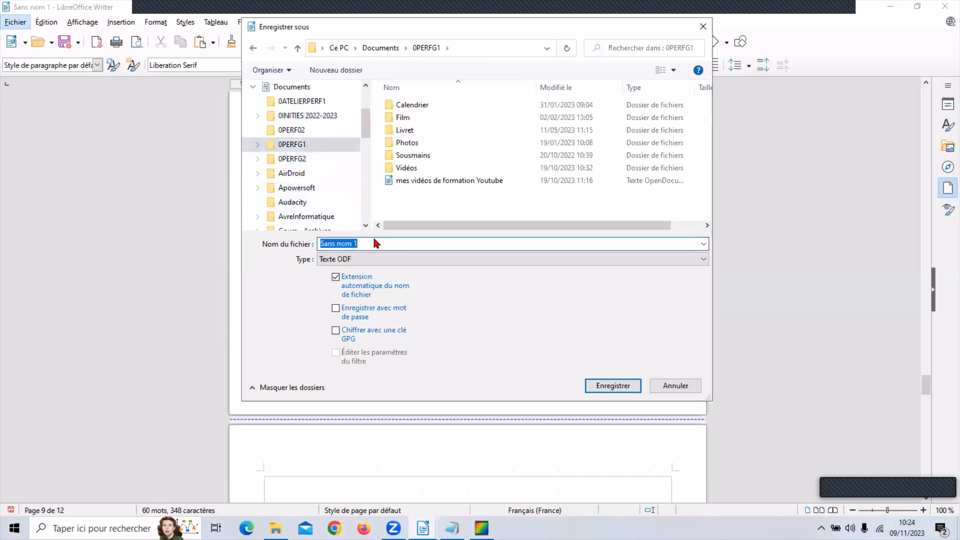
left_click(417, 107)
double_click(417, 106)
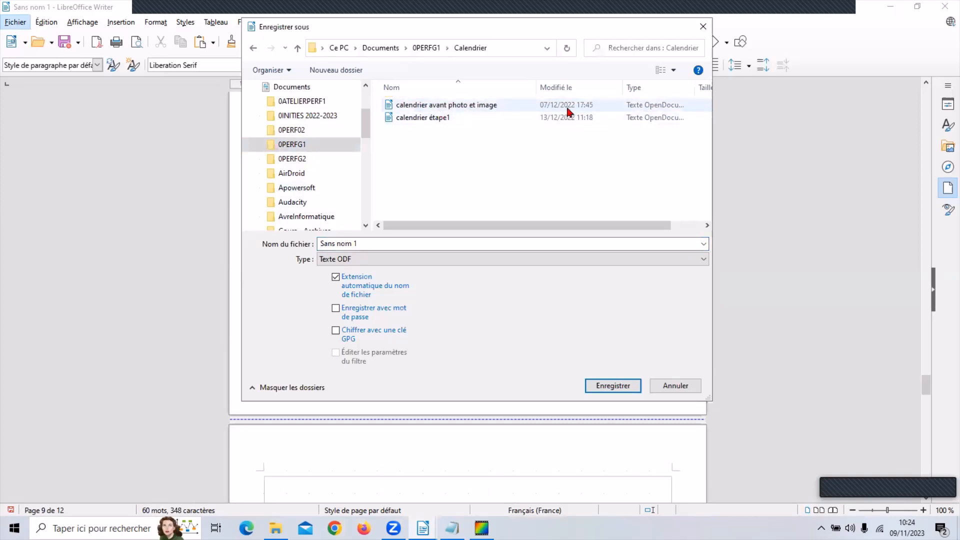
Name the file "Calendrier 2024 vierge" and save it as an ODF text document
left_click(376, 244)
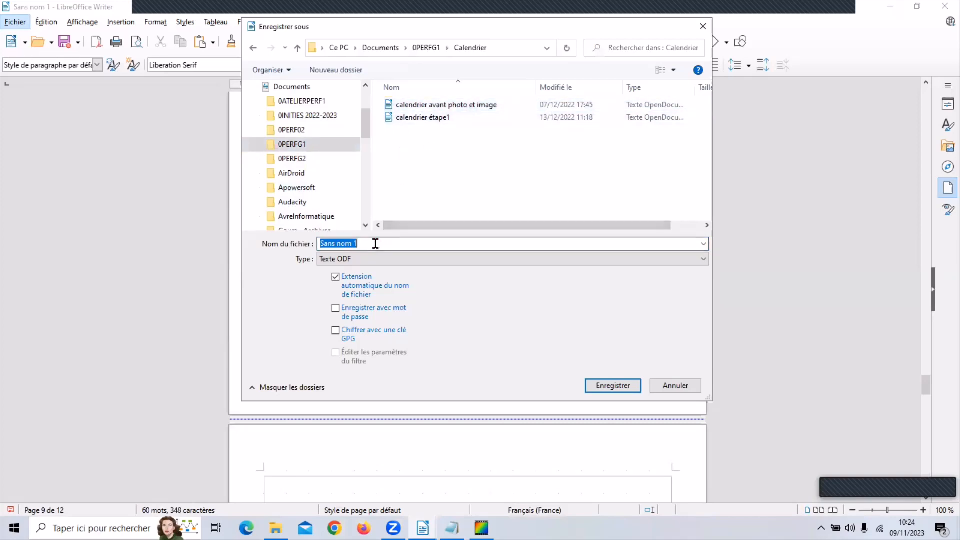
type("C")
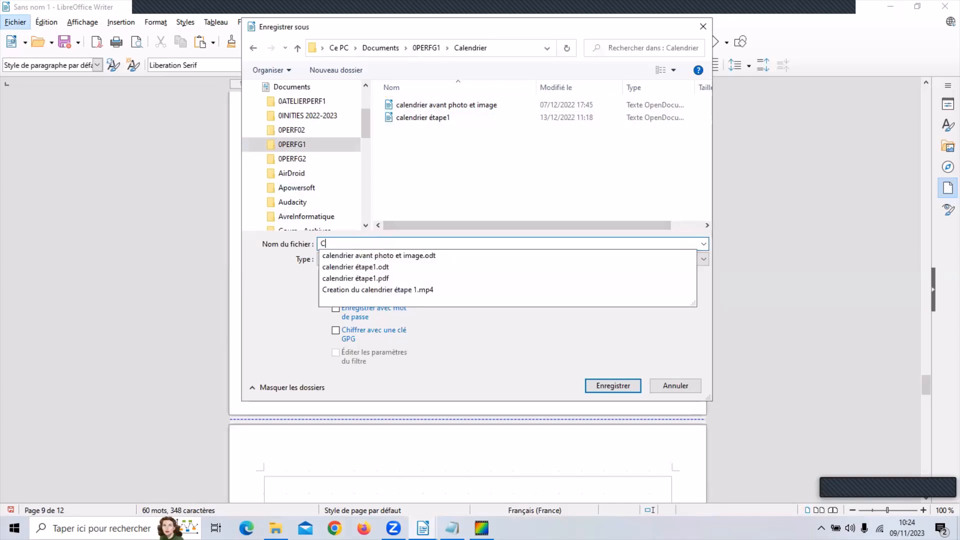
type("alendr")
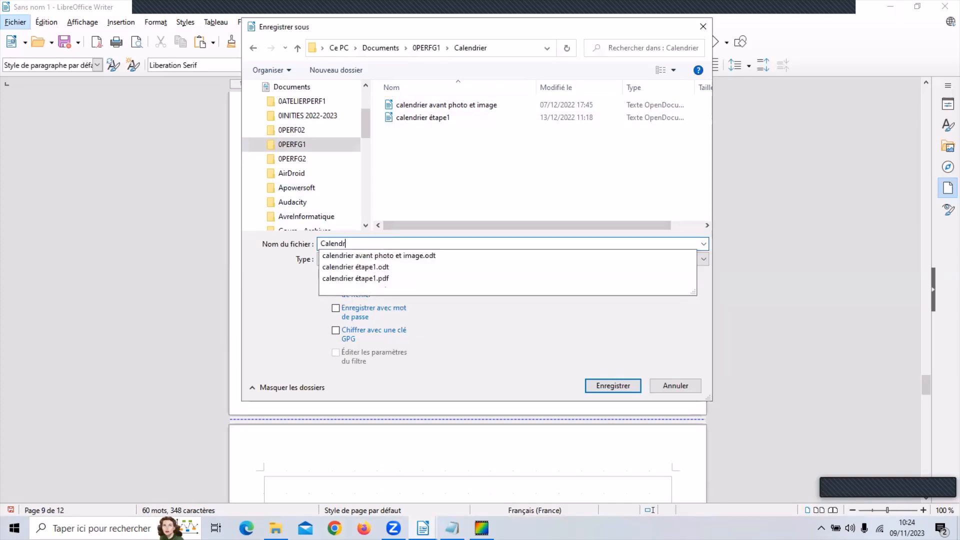
type("ier 2024 v")
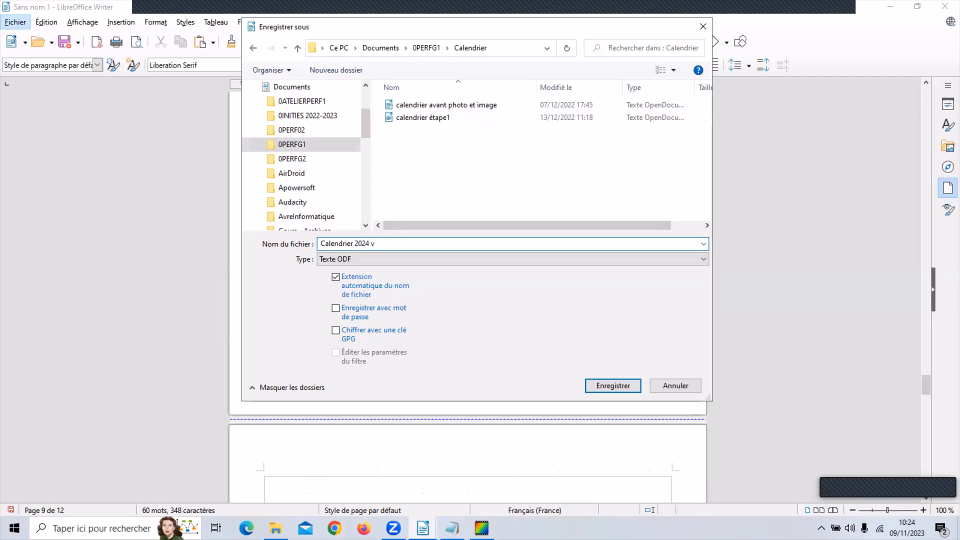
type("ierge")
left_click(615, 387)
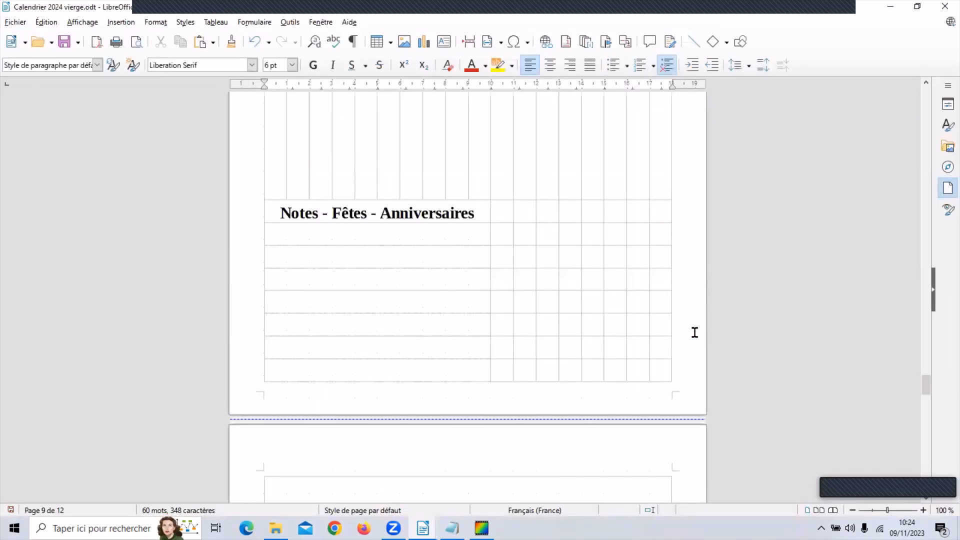
Look back over the blank calendar's pages and switch to the Calendrier 2024.odt document for comparison
scroll(695, 330, "up", 14)
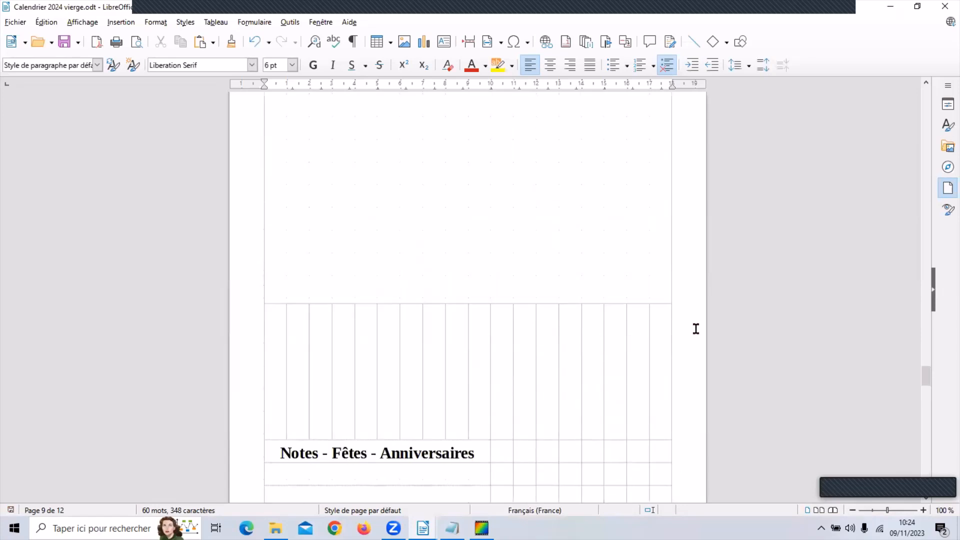
scroll(696, 324, "up", 20)
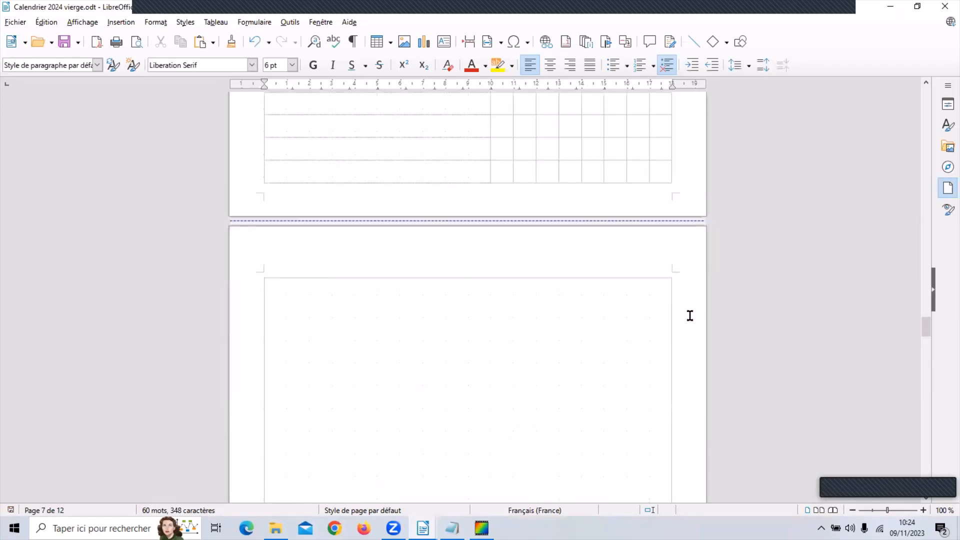
scroll(760, 290, "up", 12)
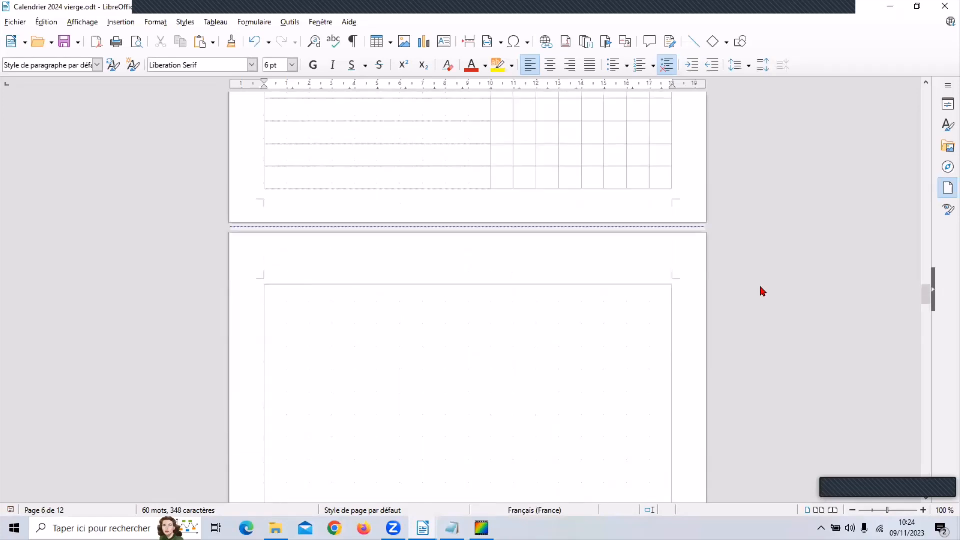
scroll(691, 298, "up", 10)
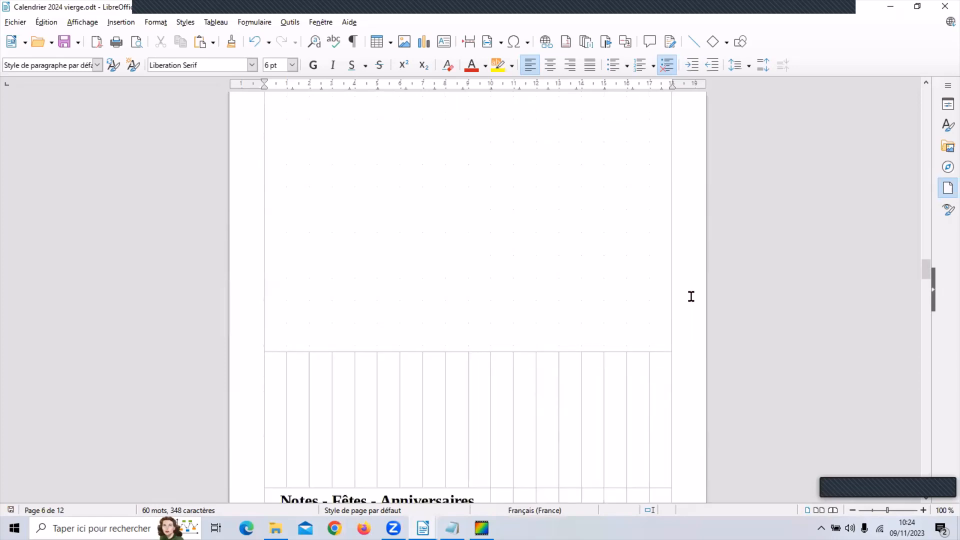
scroll(691, 297, "up", 14)
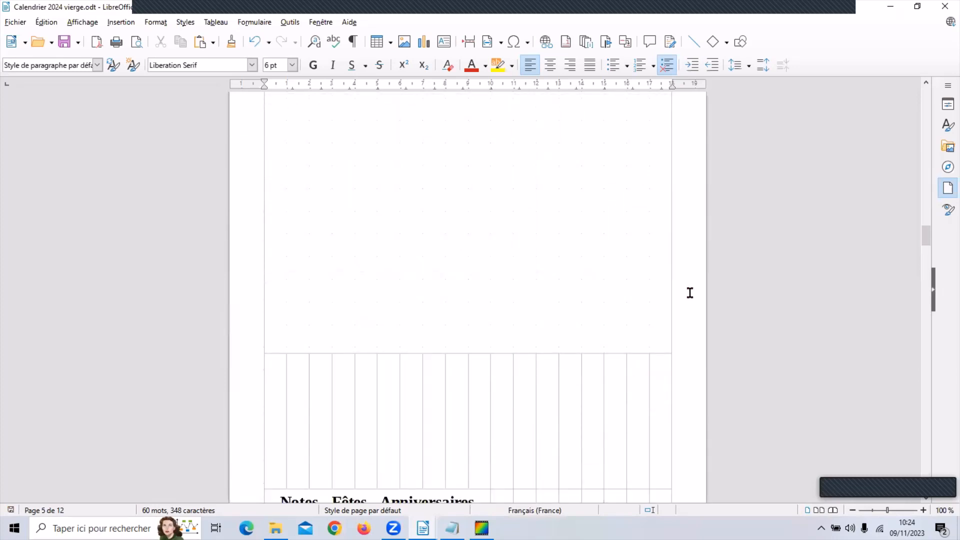
scroll(696, 263, "up", 17)
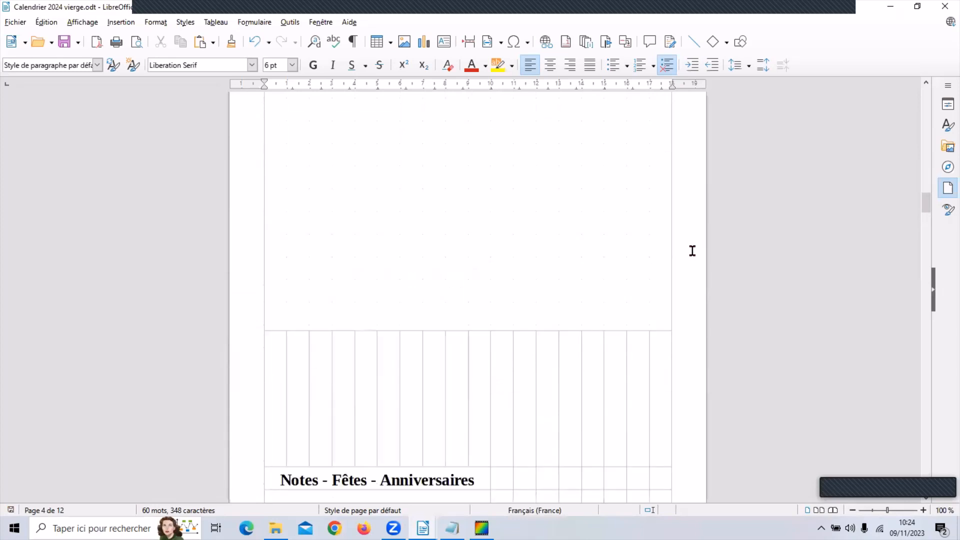
scroll(692, 239, "up", 7)
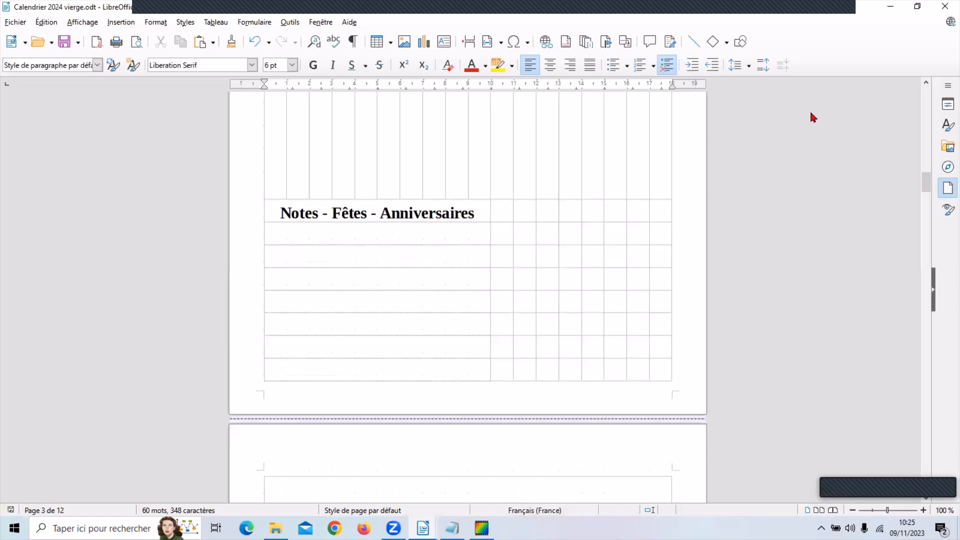
mouse_move(423, 528)
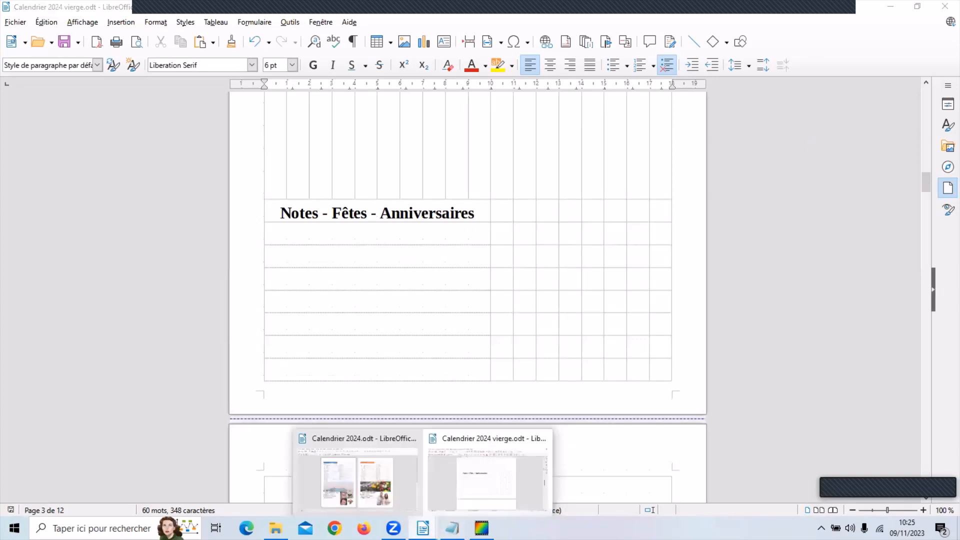
left_click(360, 470)
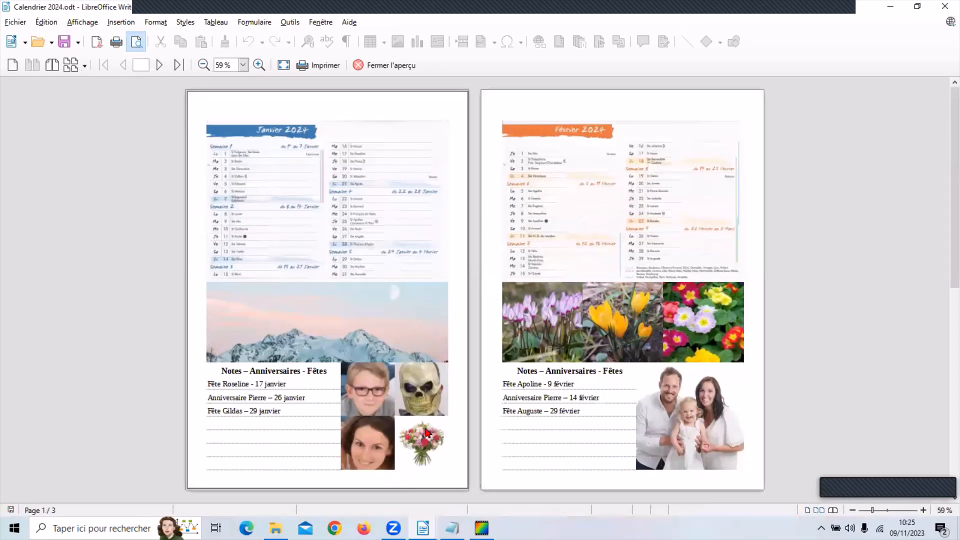
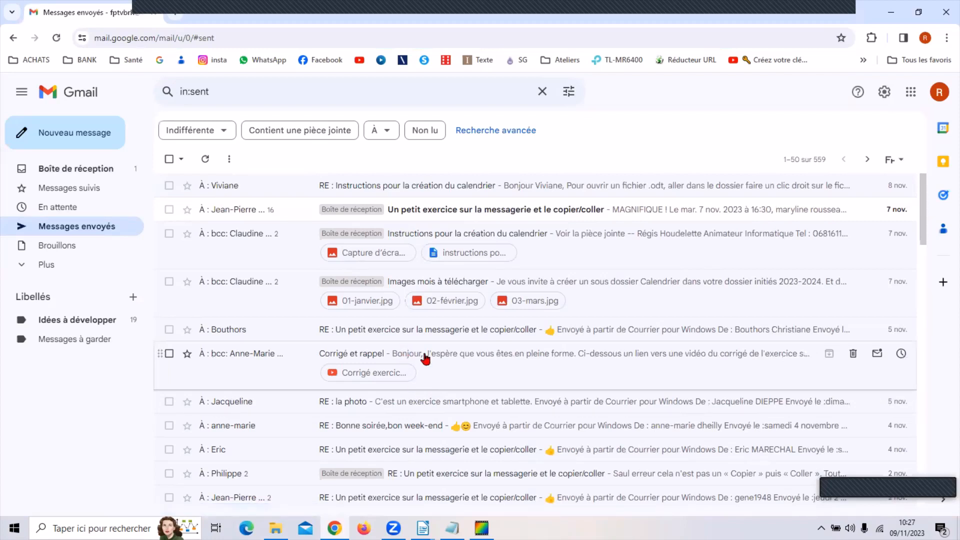
In Gmail, open the sent conversation "Images mois à télécharger" and expand its first message with the twelve month image links
left_click(446, 283)
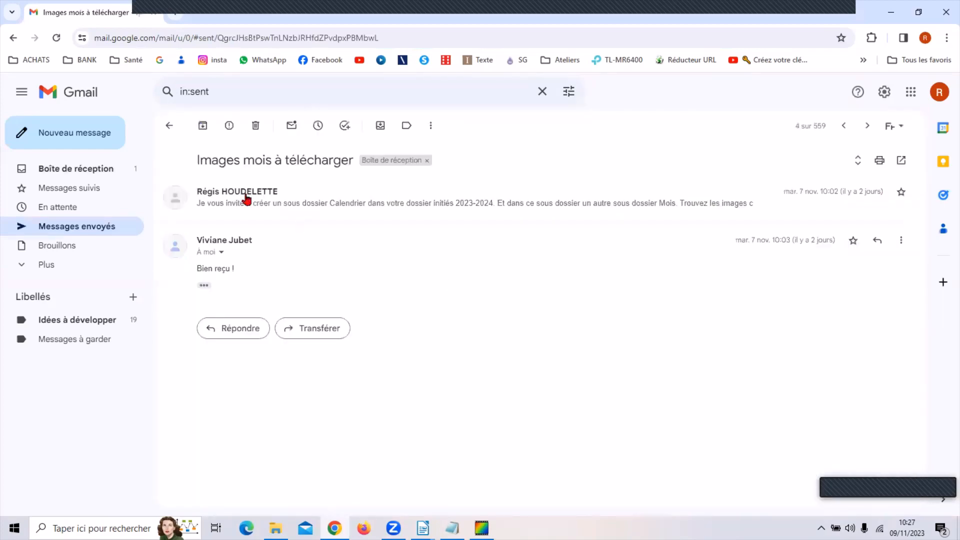
left_click(247, 200)
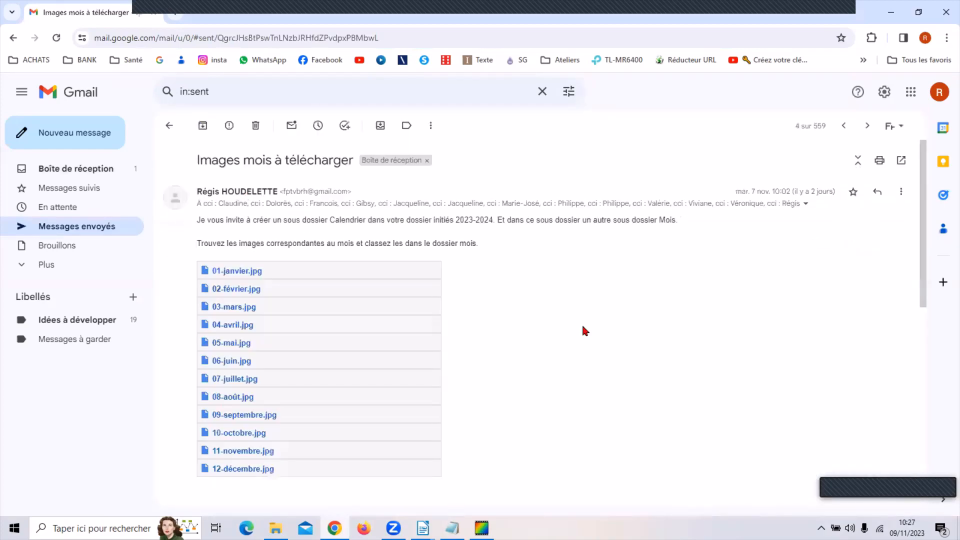
scroll(924, 273, "down", 1)
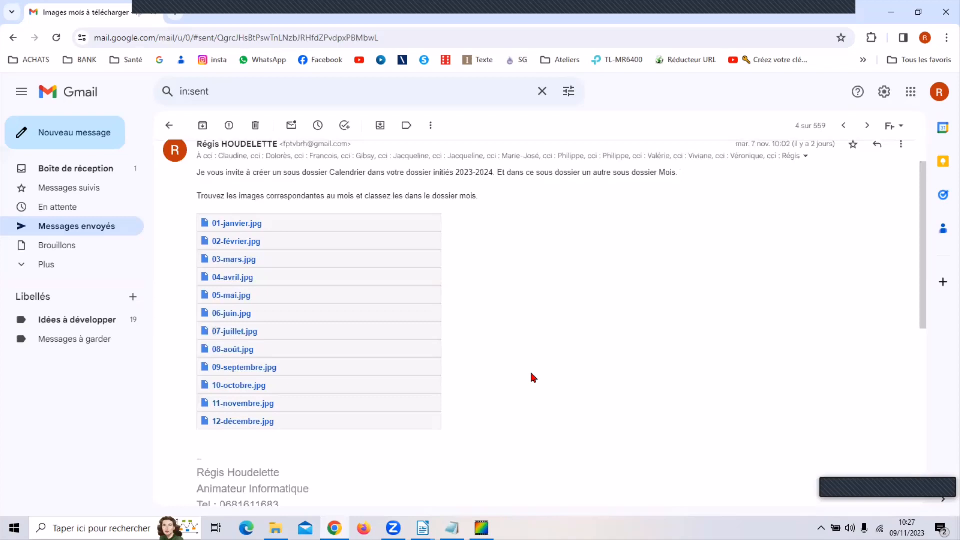
Open 01-janvier.jpg from the message in Google Drive, download it and close its tab
left_click(245, 223)
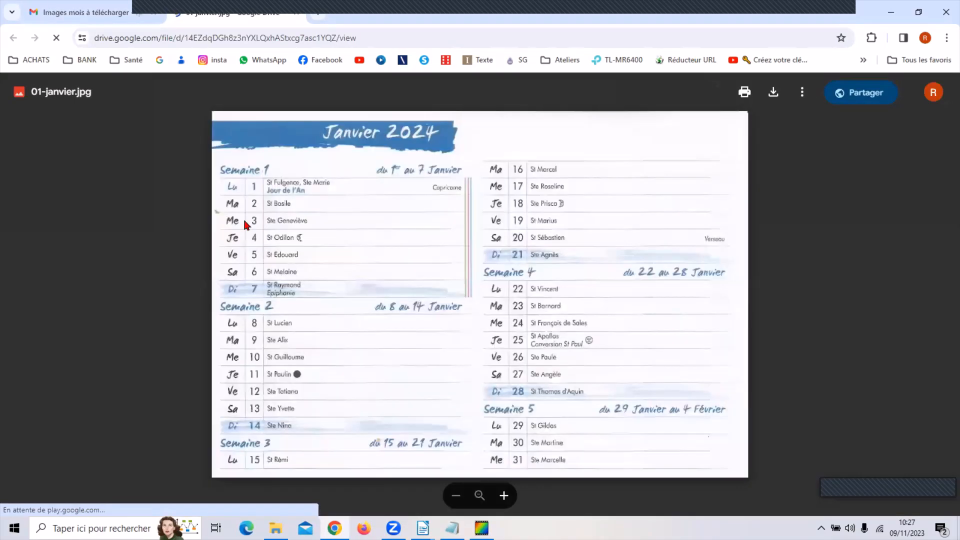
left_click(773, 93)
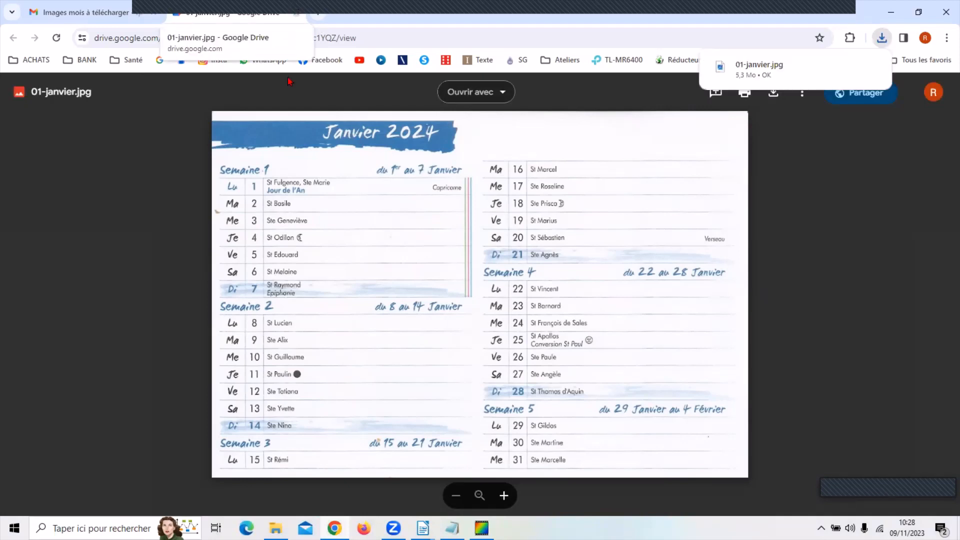
left_click(297, 14)
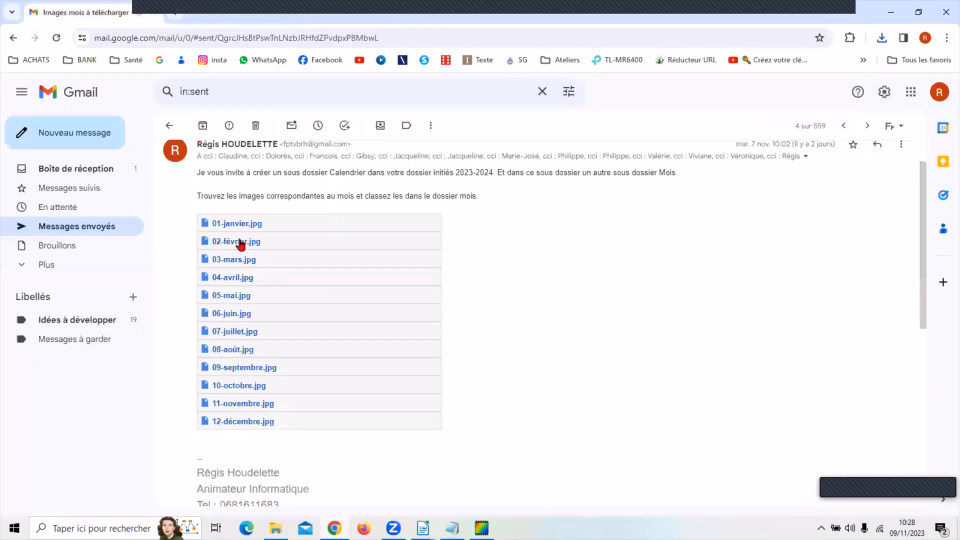
Open 02-février.jpg from the message in Google Drive, download it and close the extra download tab
left_click(262, 237)
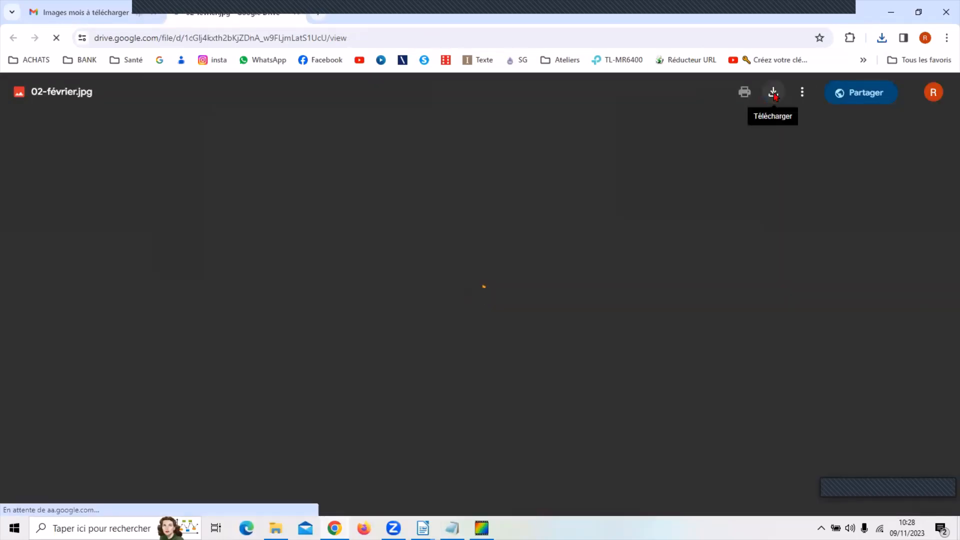
left_click(773, 93)
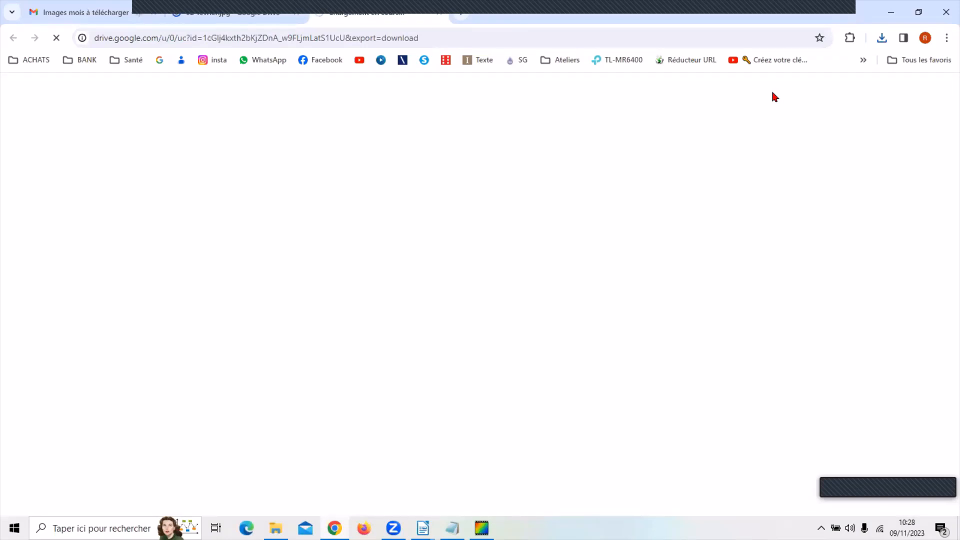
left_click(438, 13)
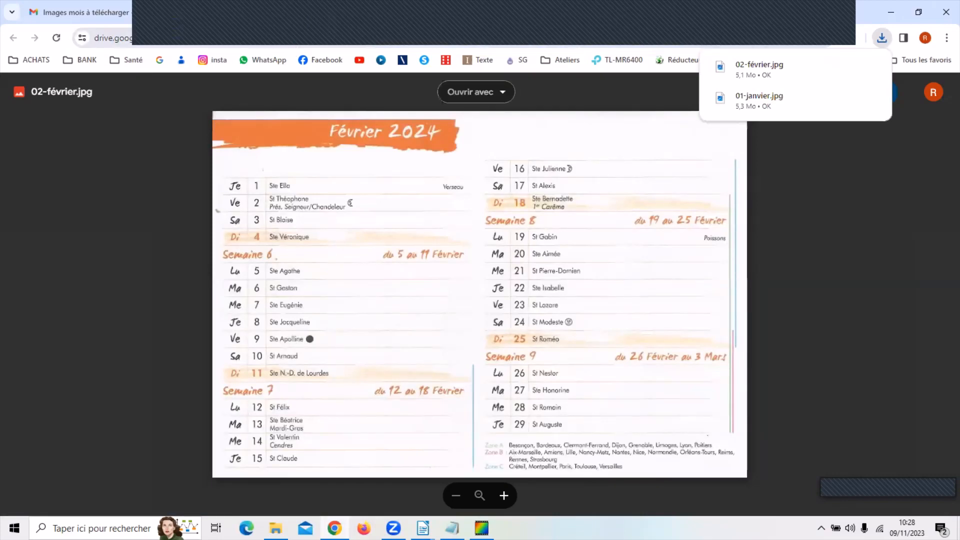
Switch to File Explorer and open the Téléchargements folder containing the downloaded January and February images
left_click(276, 528)
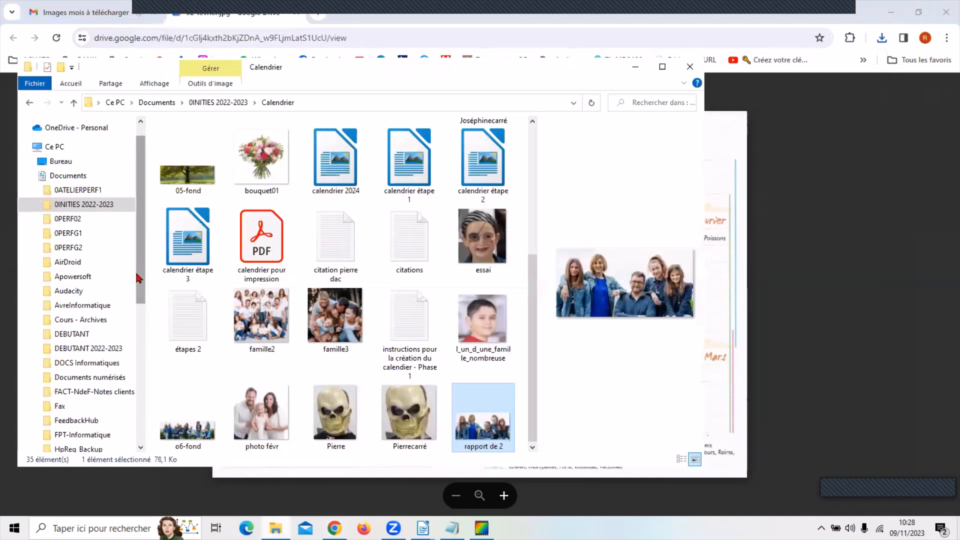
scroll(142, 306, "down", 2)
scroll(150, 395, "down", 5)
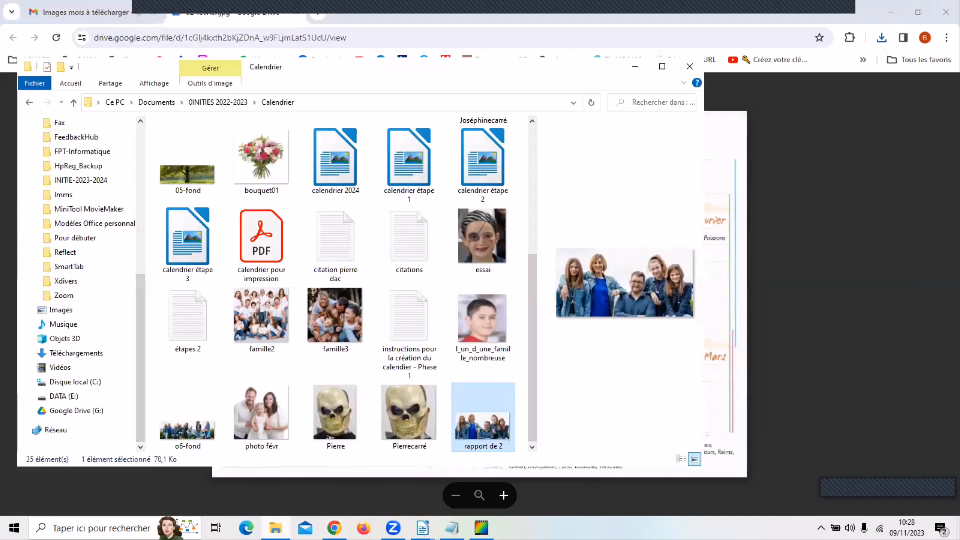
mouse_move(276, 528)
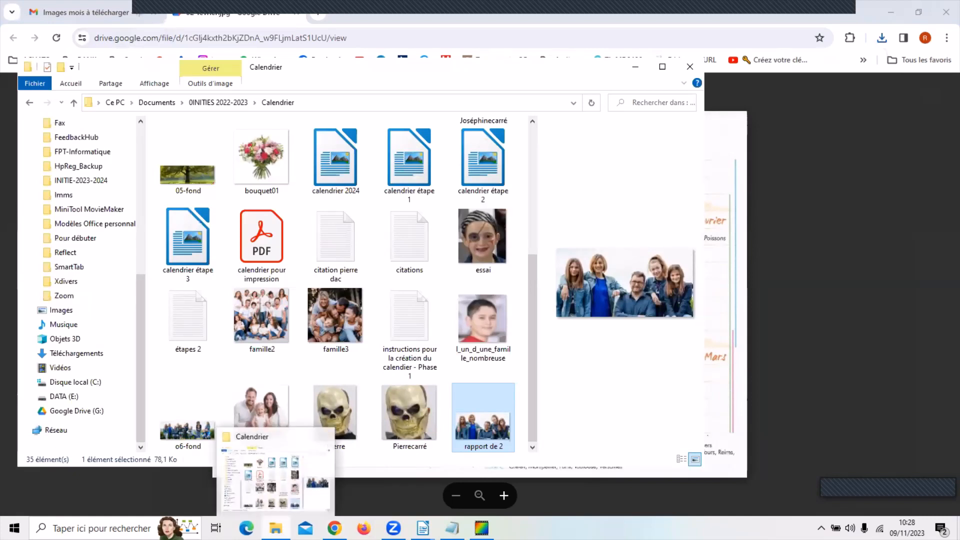
left_click(77, 354)
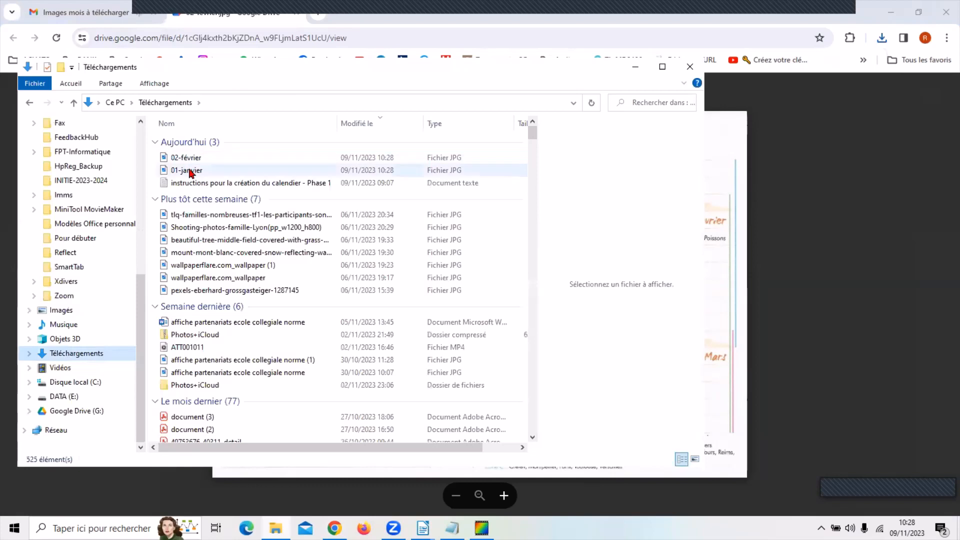
scroll(144, 272, "up", 5)
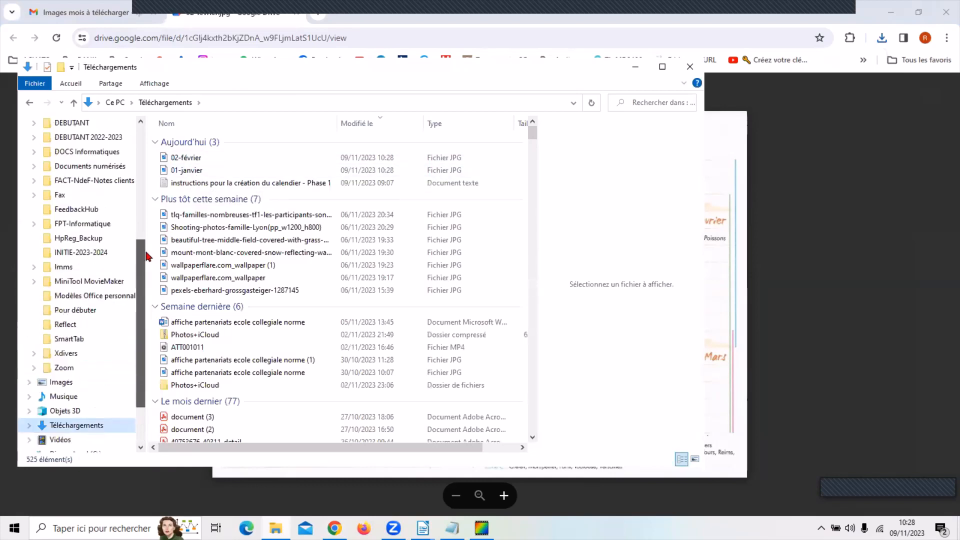
Move 01-janvier and 02-février from Téléchargements into the Calendrier folder inside 0PERFG1, and return to the browser window
left_click_drag(154, 200, 154, 188)
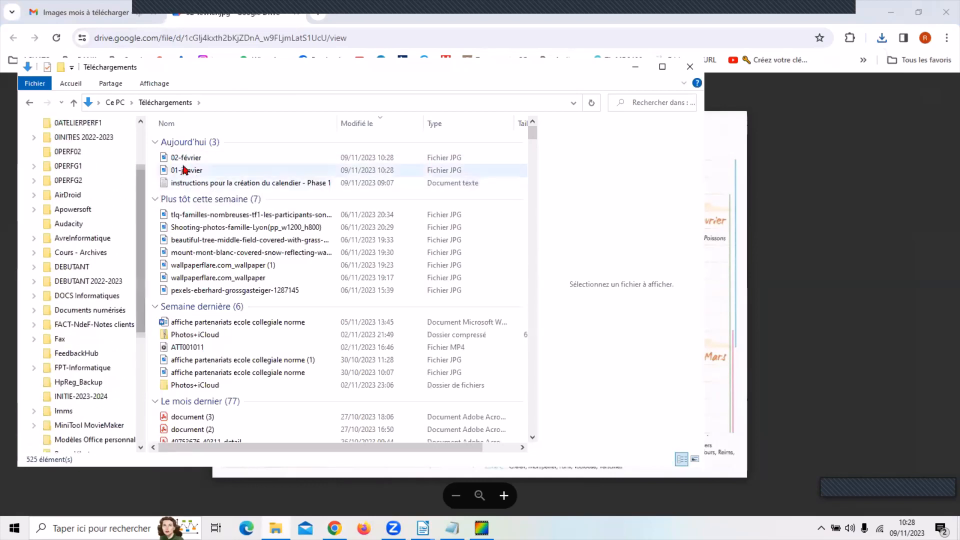
left_click(33, 166)
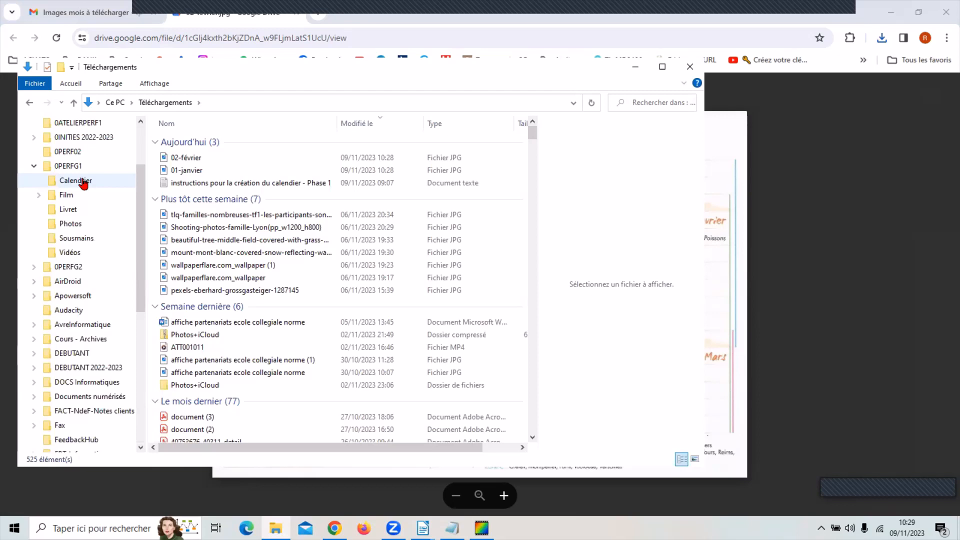
left_click_drag(188, 170, 88, 181)
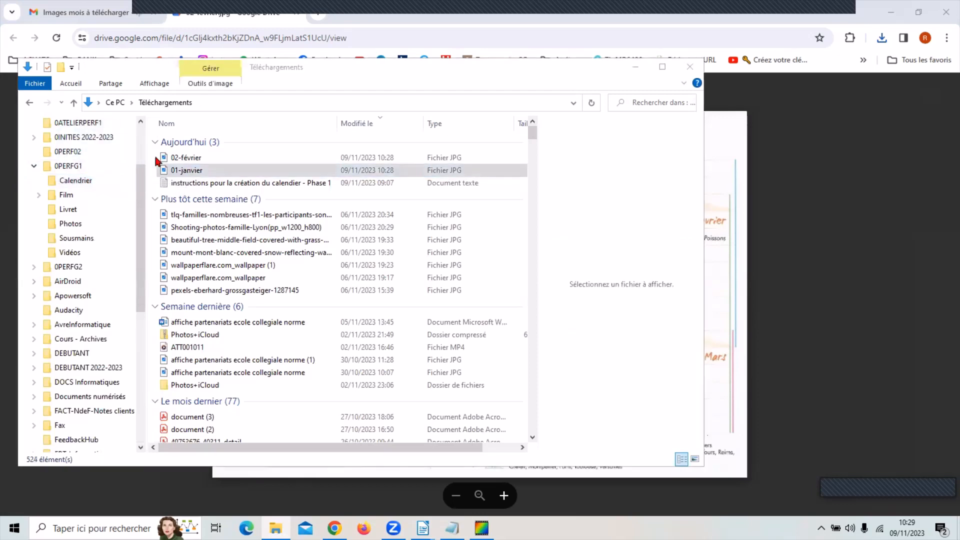
left_click_drag(185, 161, 83, 182)
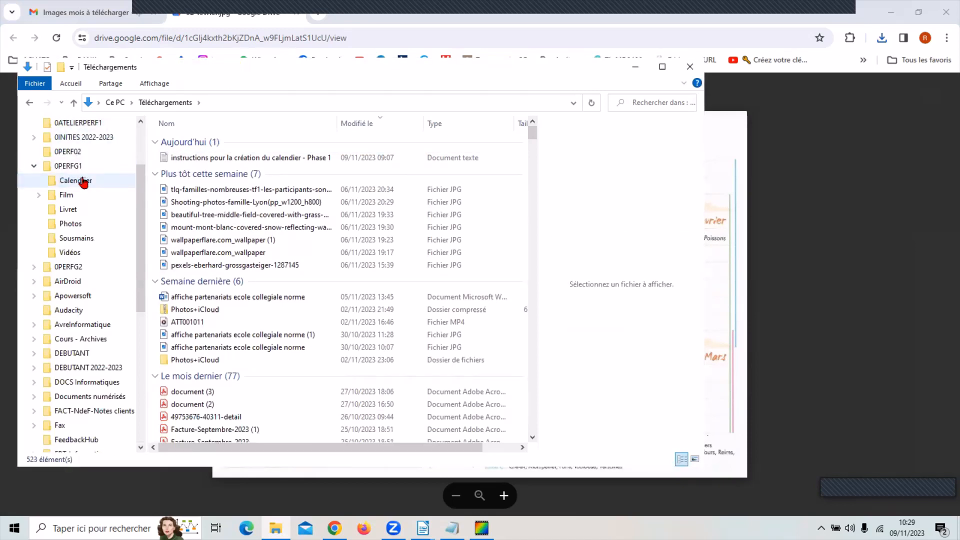
left_click(812, 298)
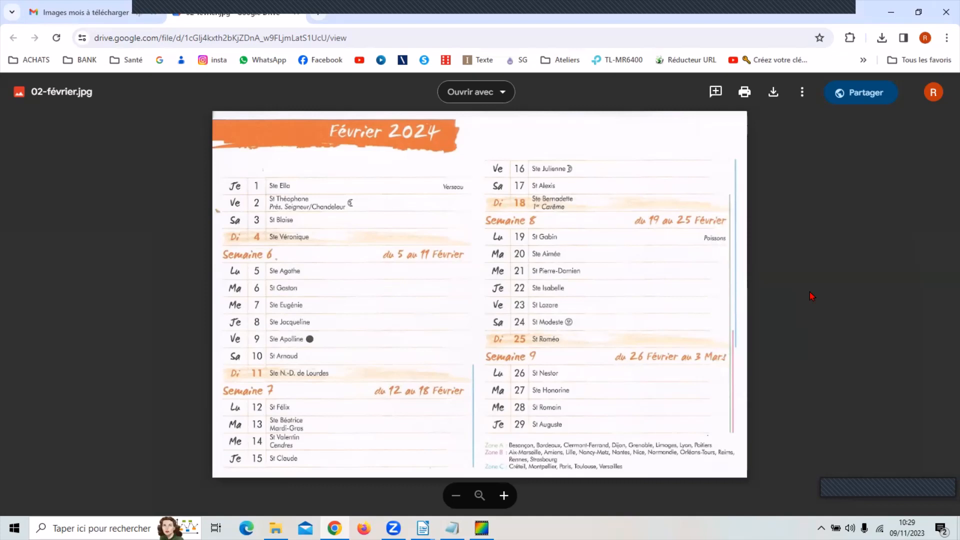
Switch to Calendrier 2024 vierge.odt in Writer and place the cursor in the large empty upper cell of page 3
left_click(422, 528)
left_click(463, 482)
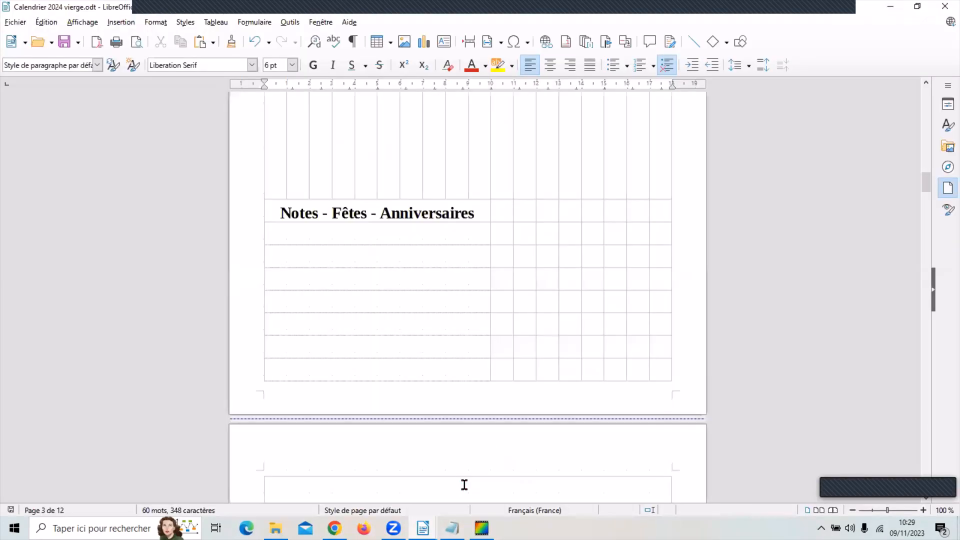
scroll(787, 315, "up", 7)
scroll(788, 315, "up", 3)
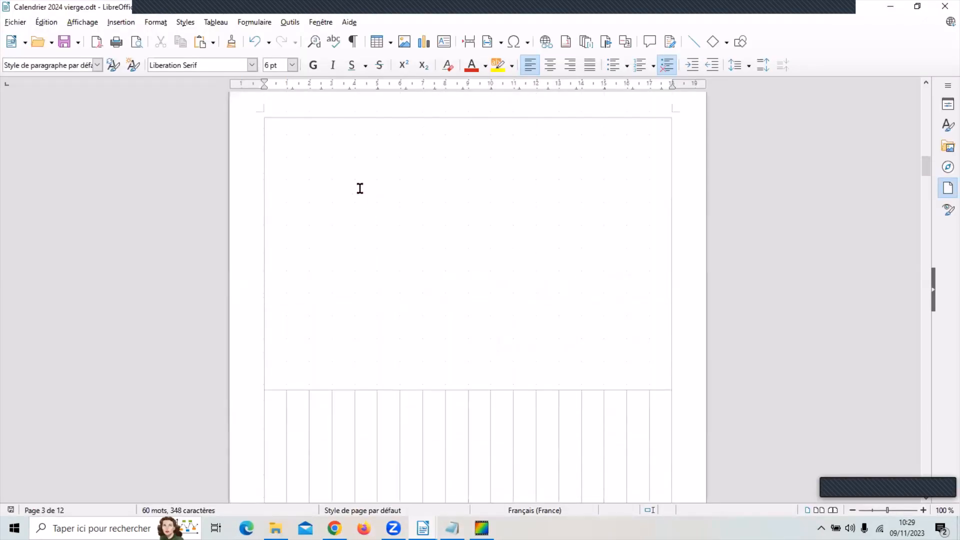
left_click(280, 249)
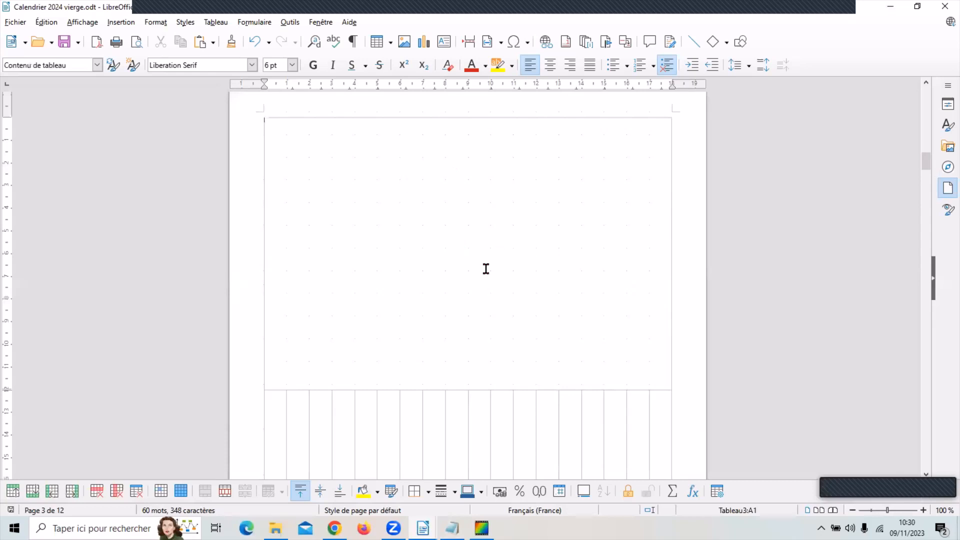
scroll(790, 303, "up", 2)
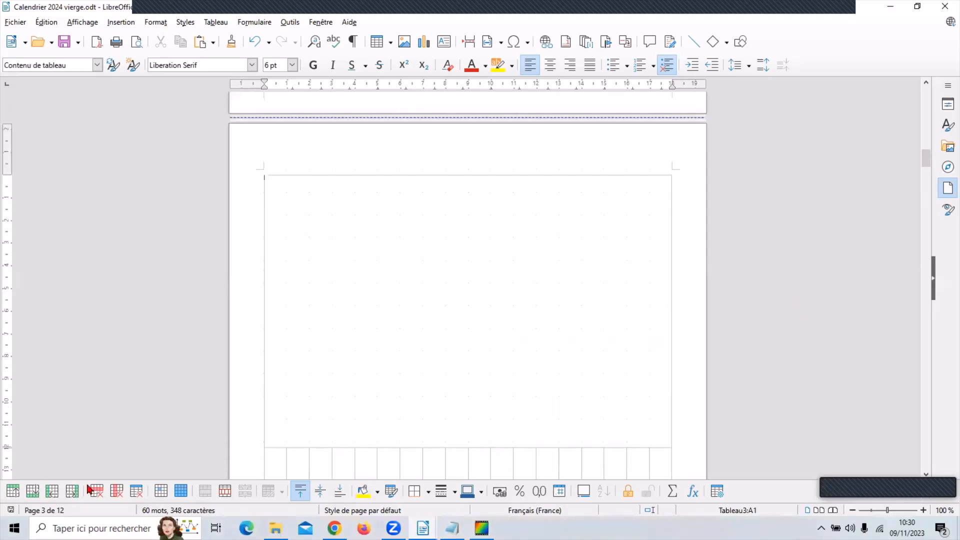
scroll(466, 270, "down", 1)
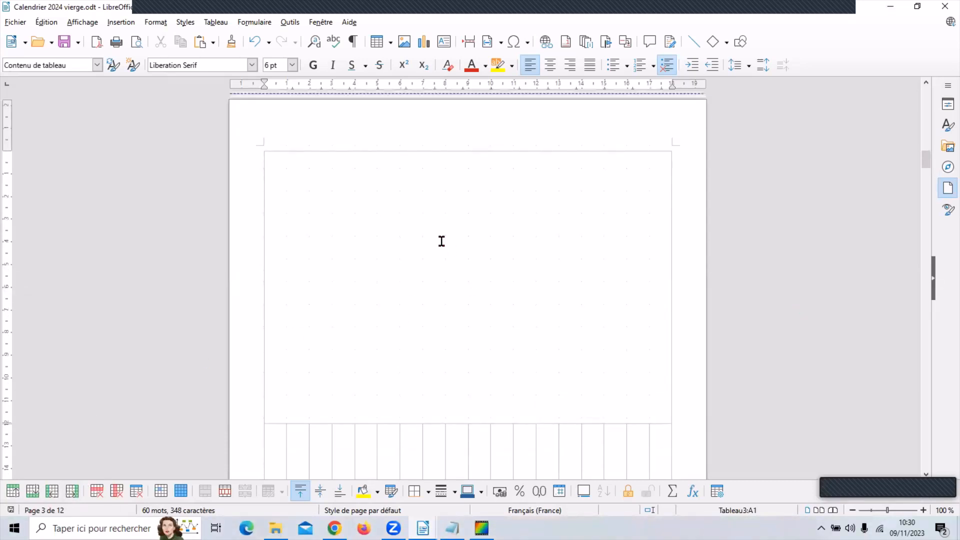
In the table properties, import 03-mars from the Scan folder of 0INITIES 2022-2023 as the cell's background image, keeping the name 03-mars
right_click(351, 202)
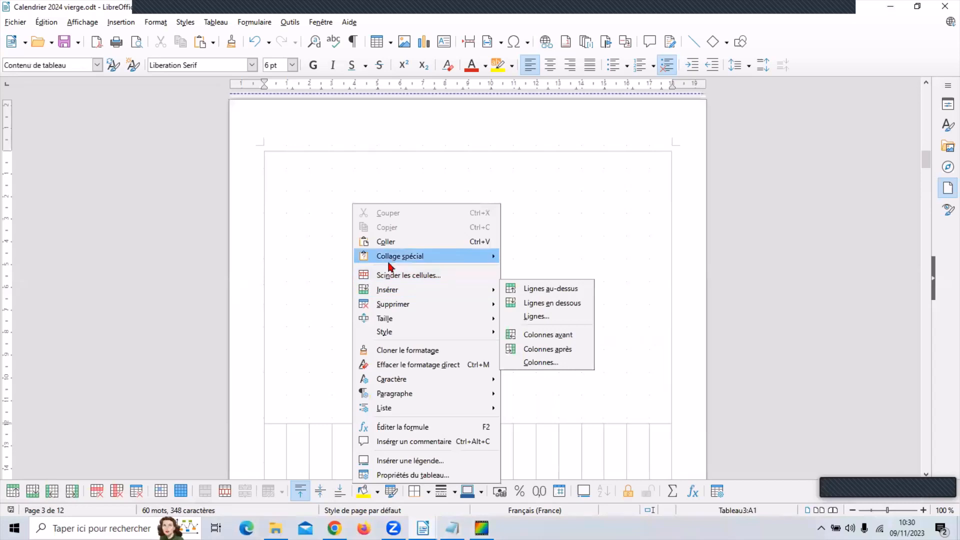
left_click(421, 475)
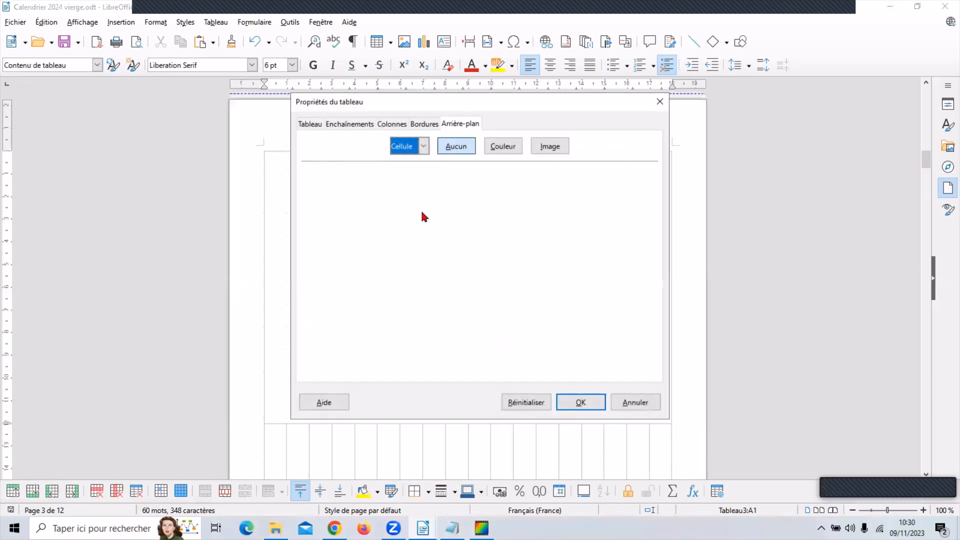
left_click(554, 147)
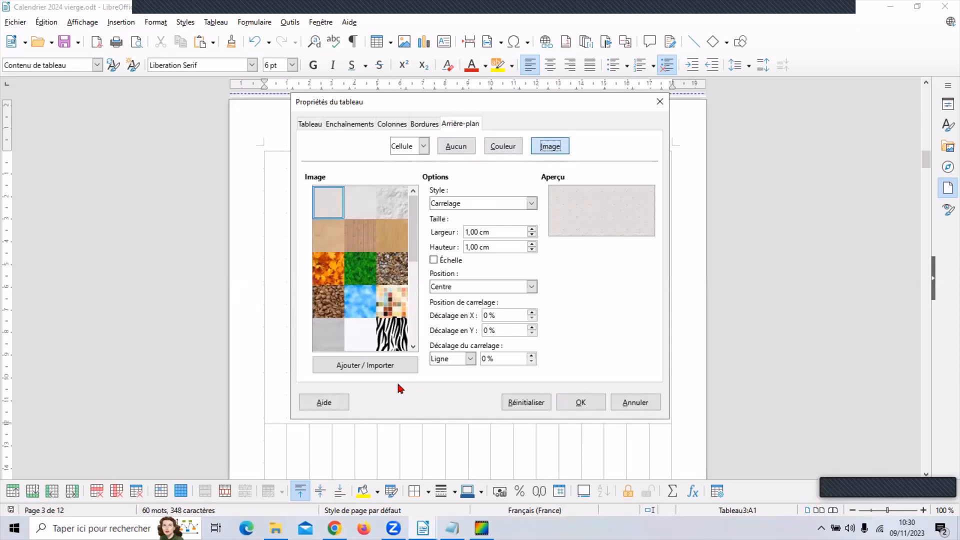
left_click(352, 366)
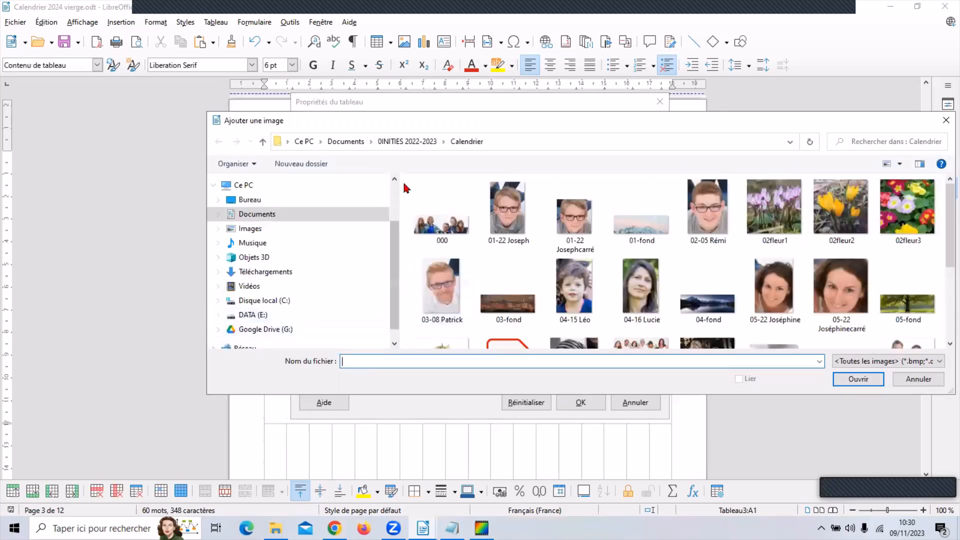
left_click(410, 142)
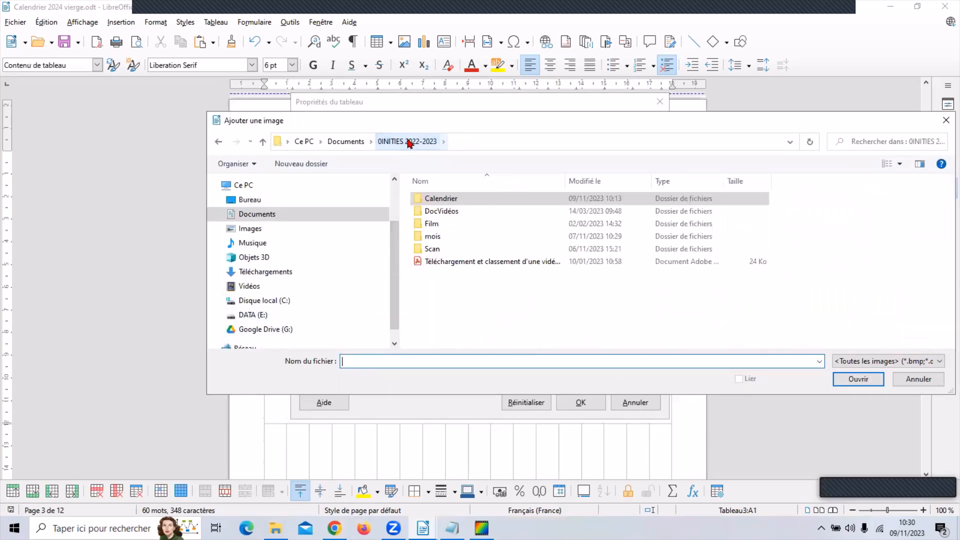
double_click(432, 249)
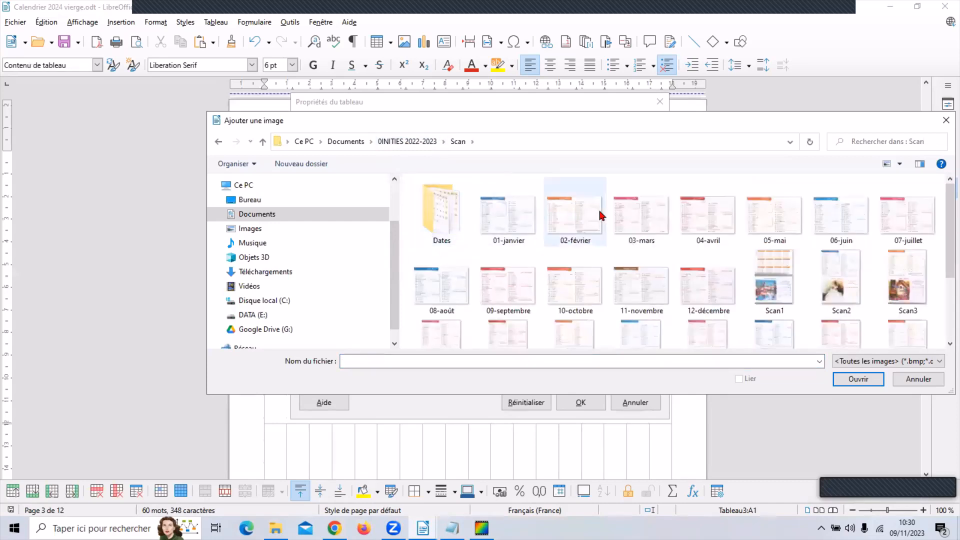
left_click(645, 220)
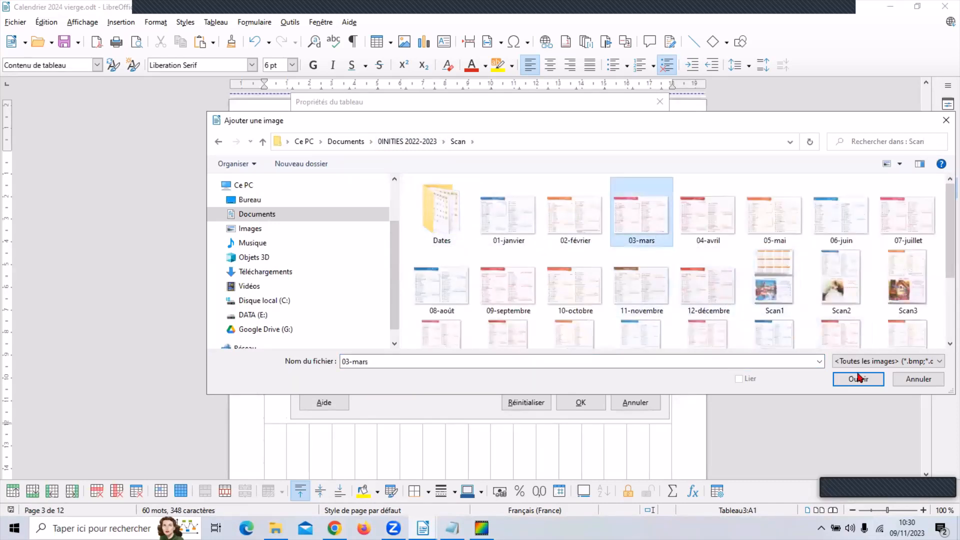
left_click(856, 380)
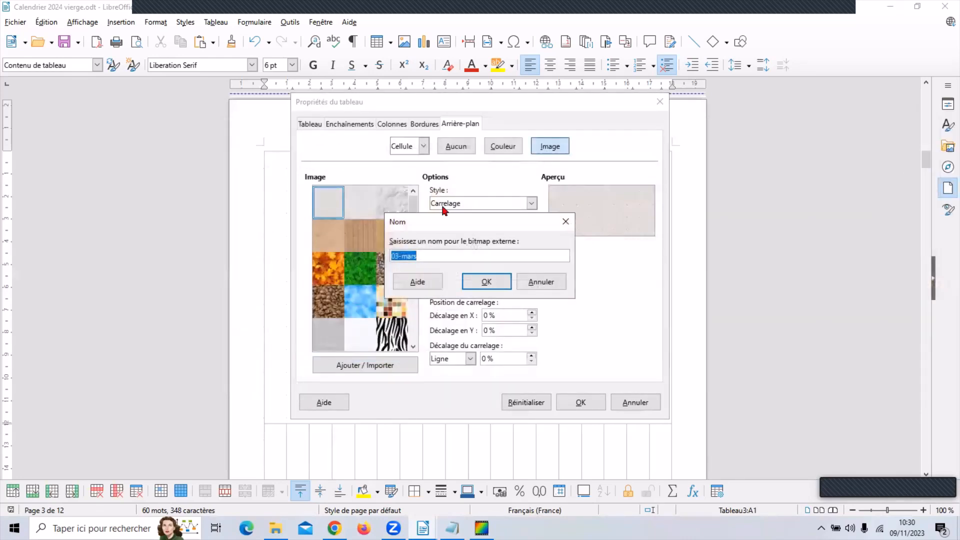
left_click(487, 281)
Set the background image style to Étiré and apply the table properties to the page 3 cell
left_click(452, 206)
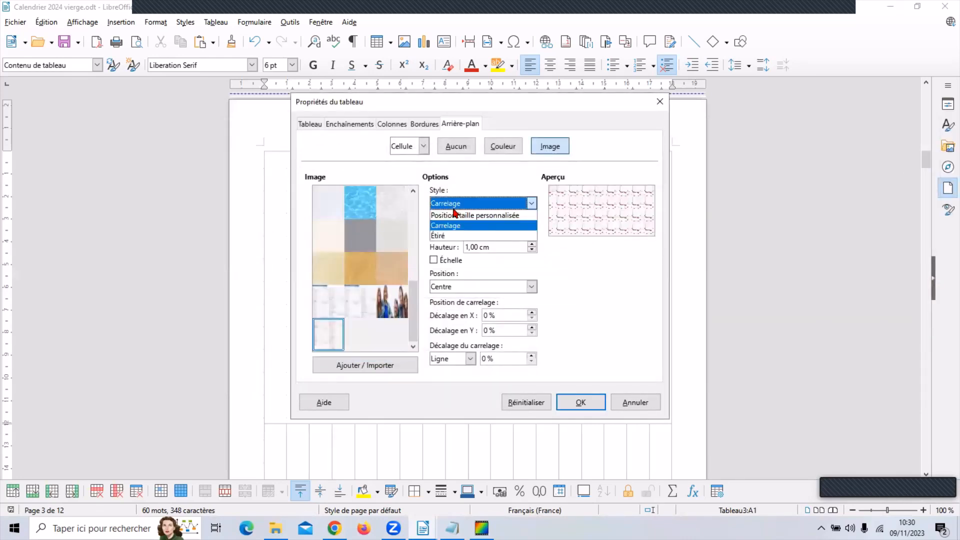
left_click(453, 236)
left_click(581, 403)
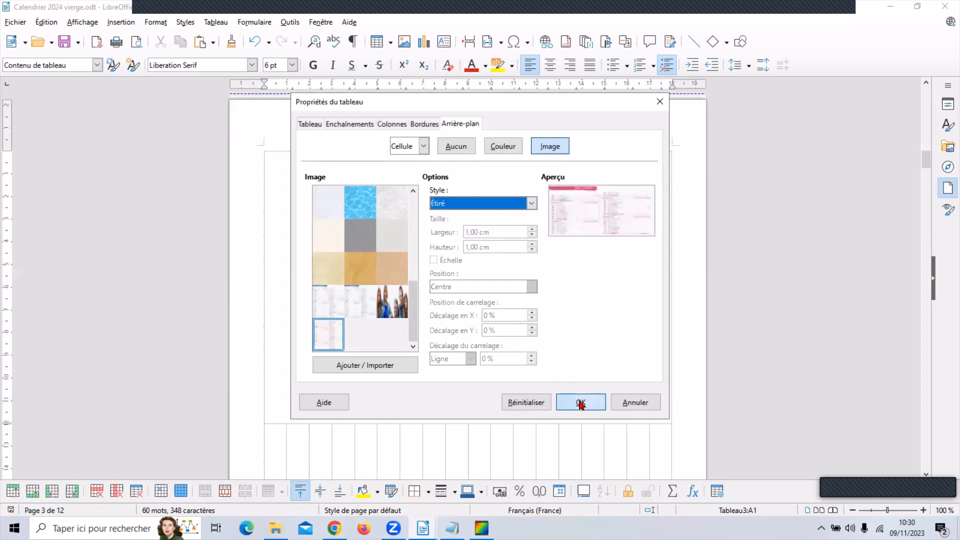